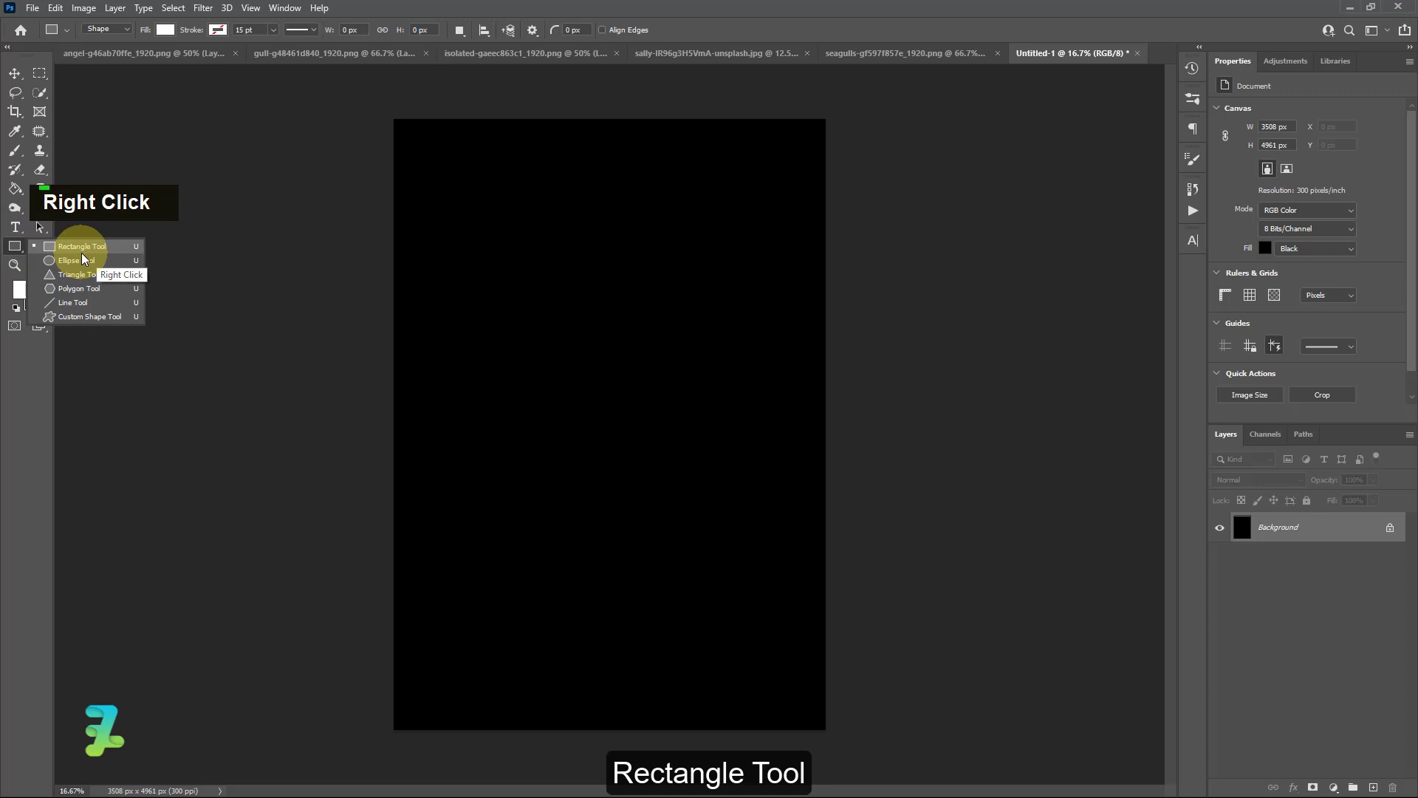
Step: Draw a white rectangle about 1734 by 3271 px in the middle of the canvas and set its corner radii to 100 px
left_click(82, 248)
left_click_drag(499, 219, 711, 621)
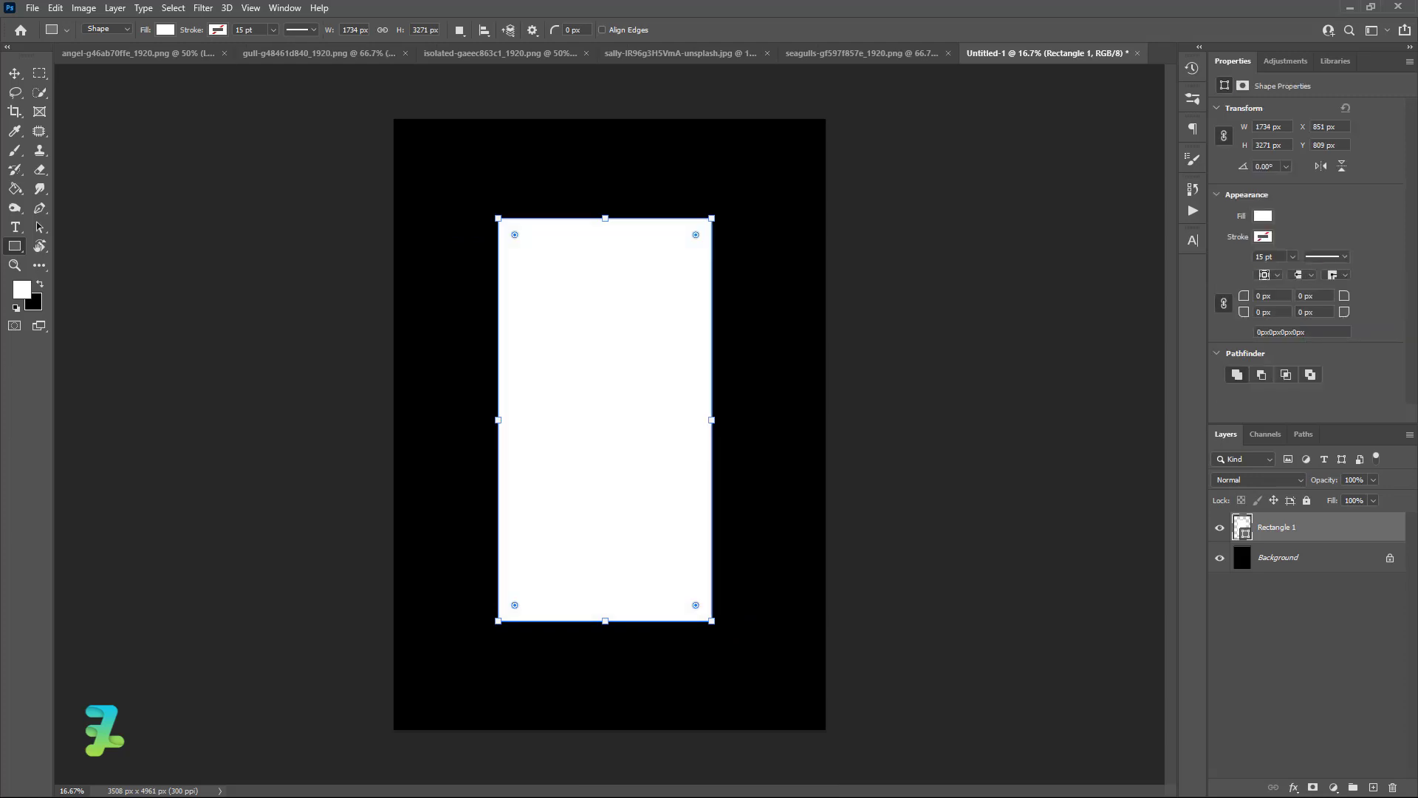
left_click(1264, 297)
type("100")
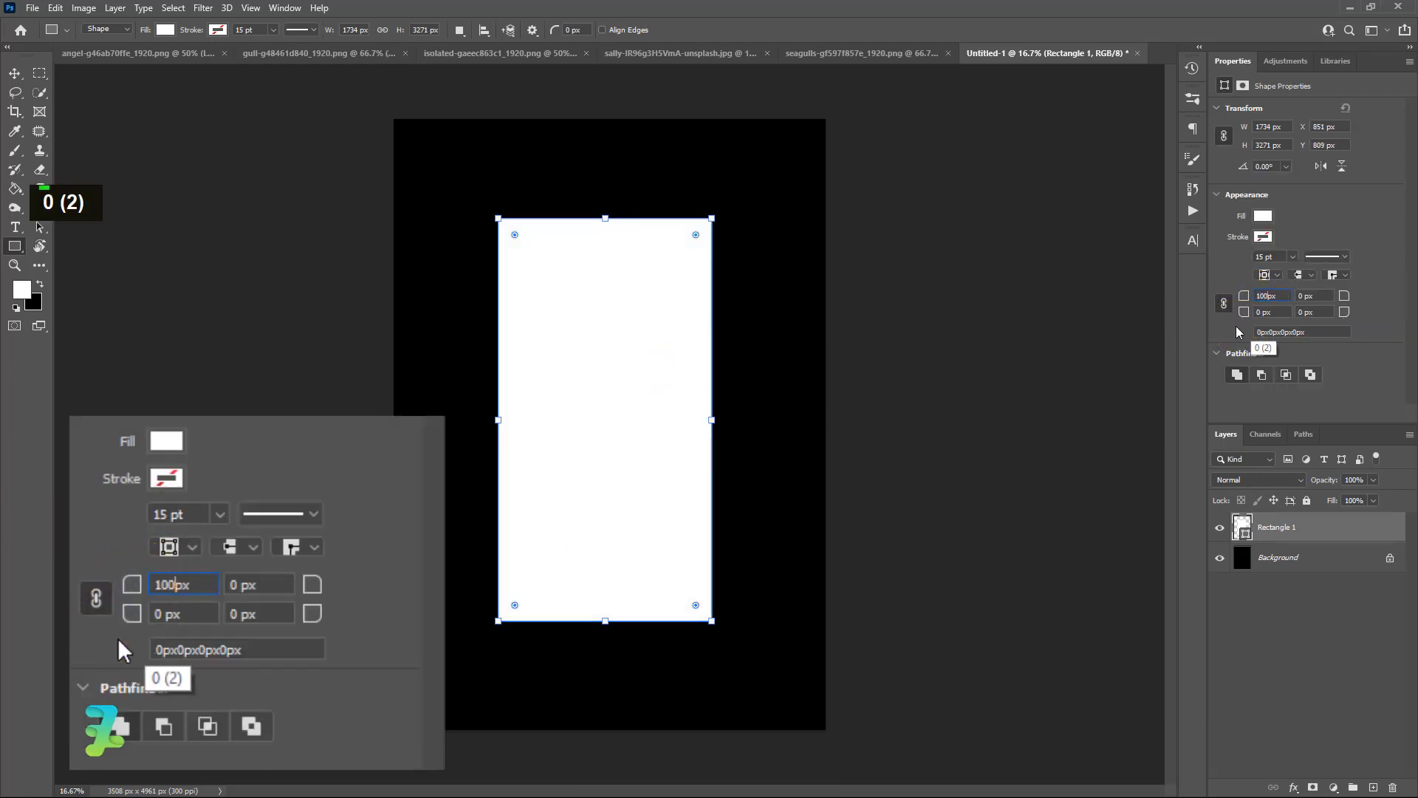
key("Return")
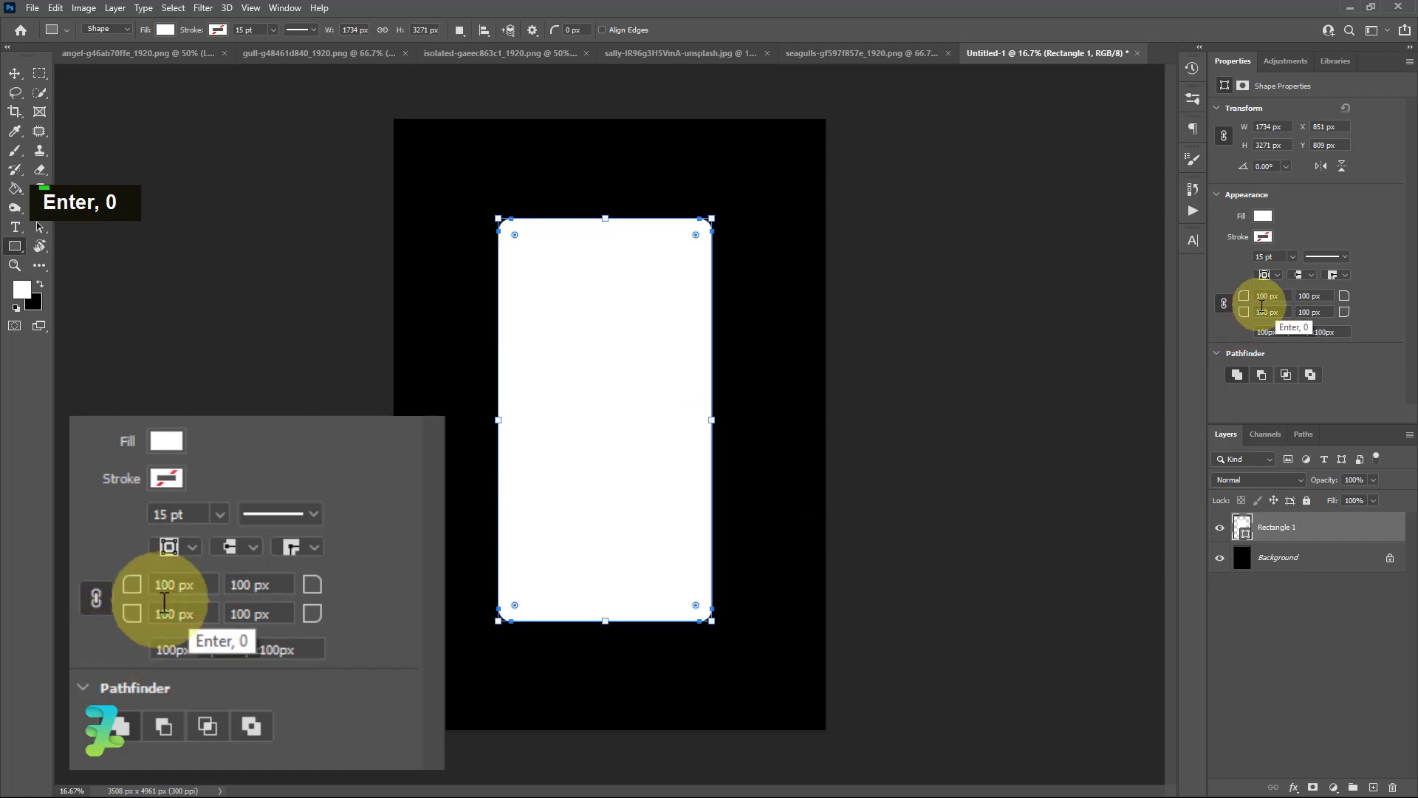
Step: Set the rectangle's linked corner radii to 1000 px to round both ends fully
left_click(1266, 296)
type("0")
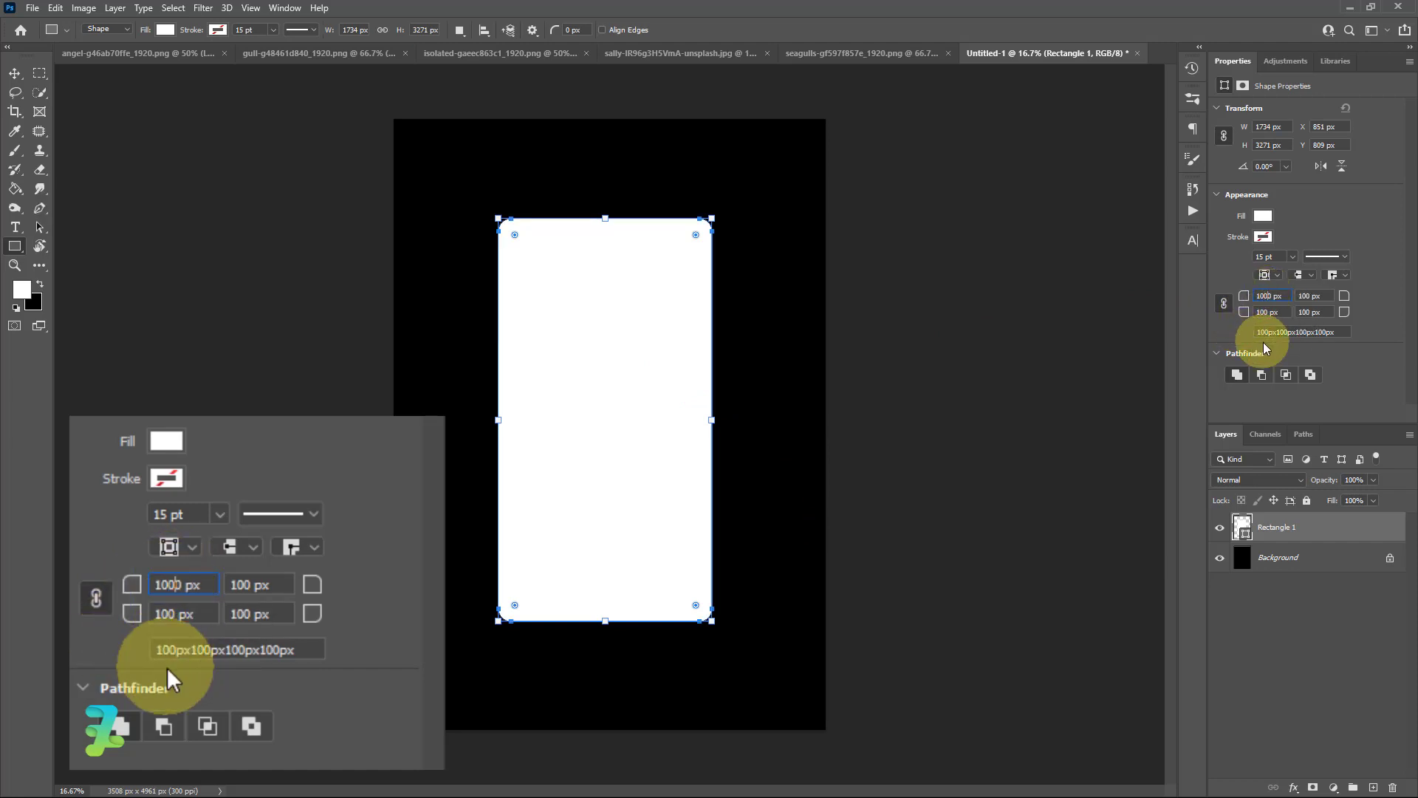
key("Return")
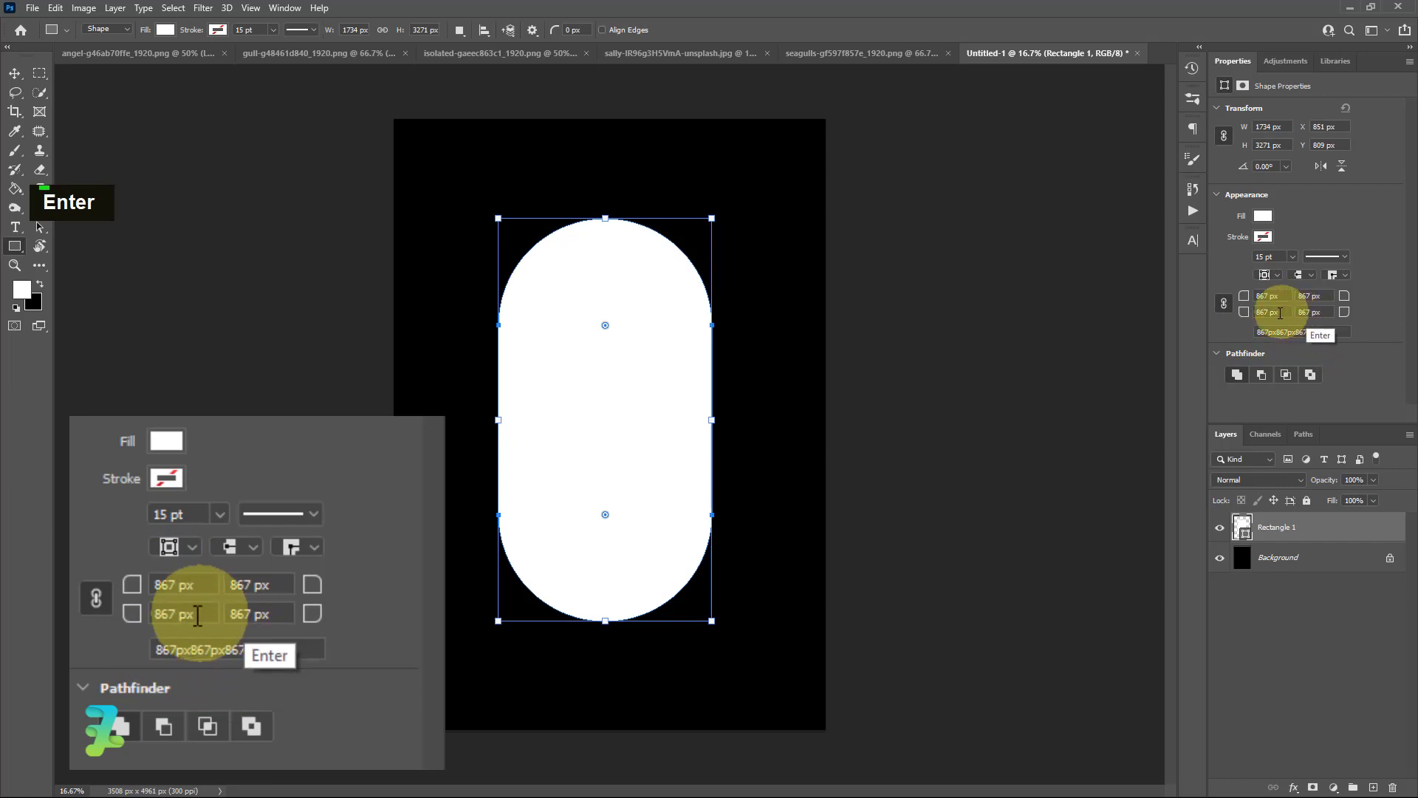
Step: Unlink the corner radii and set both bottom corners to 0 px, forming an arch
left_click(1268, 312)
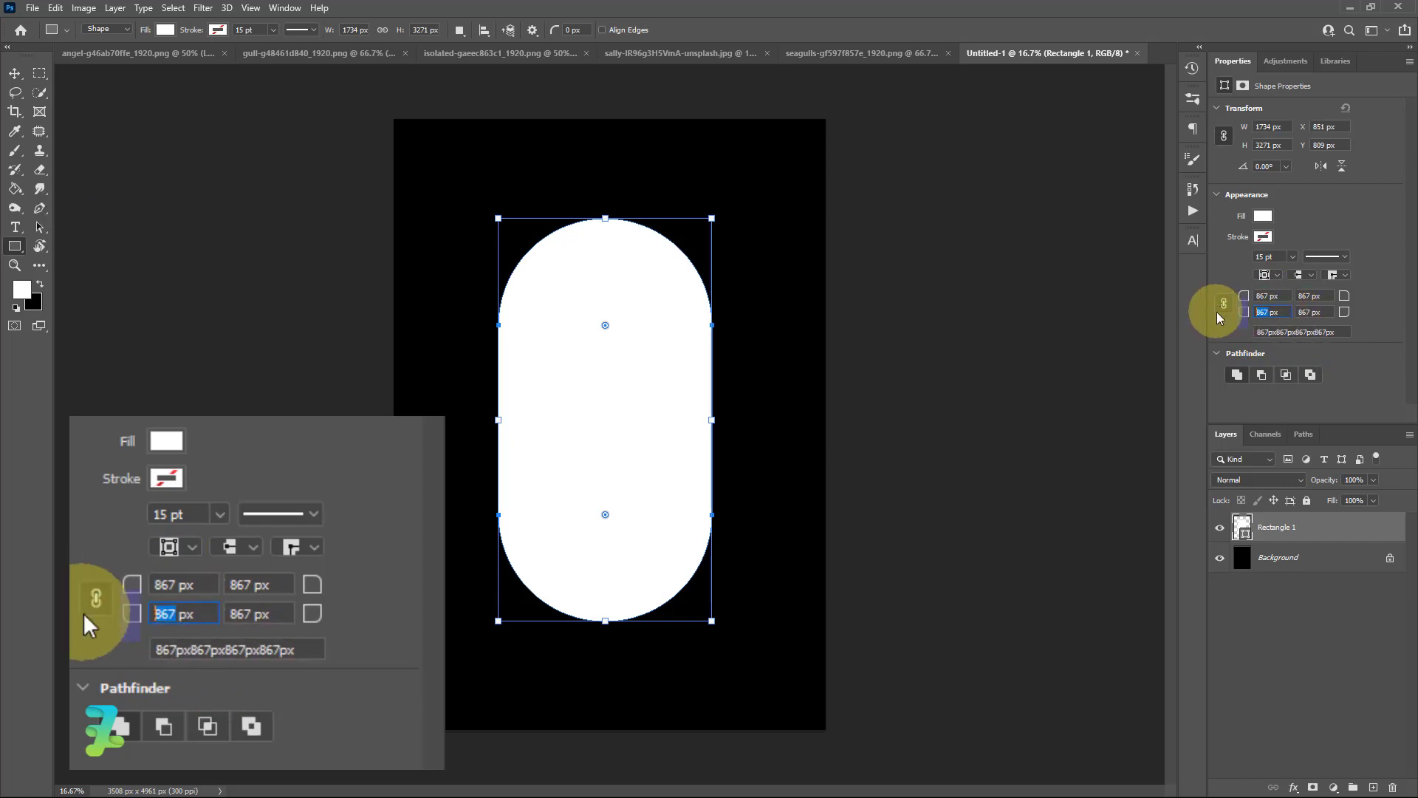
type("0")
left_click(1314, 312)
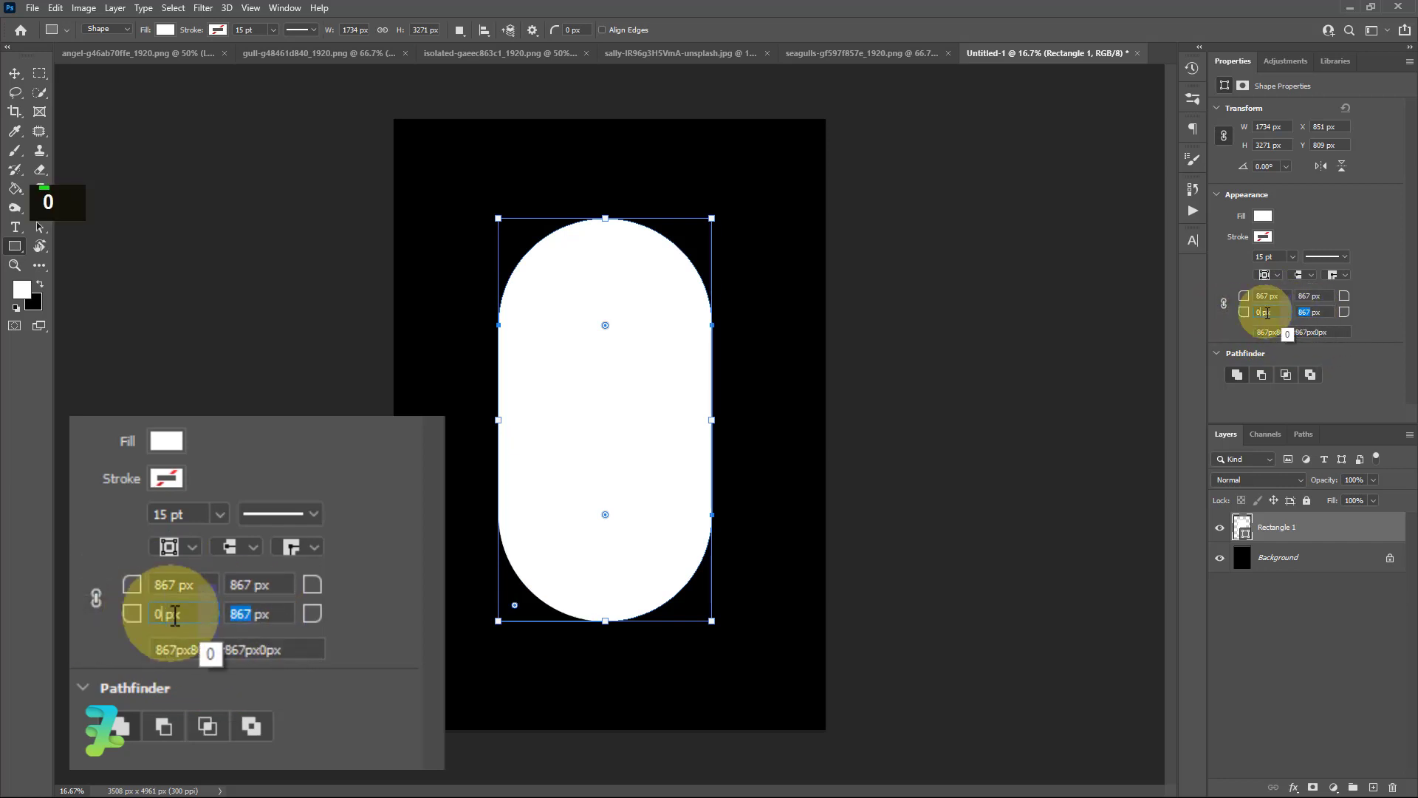
type("0")
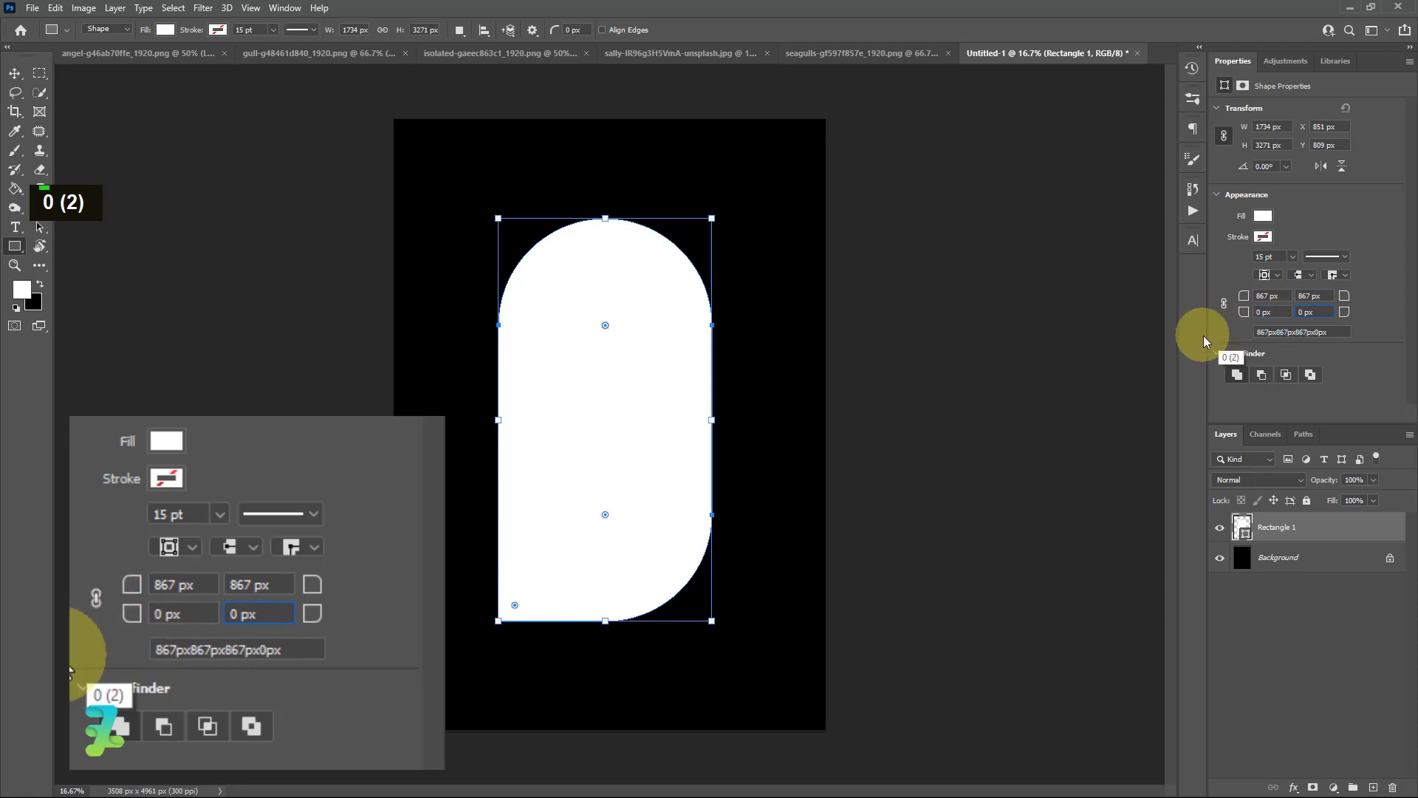
key("Return")
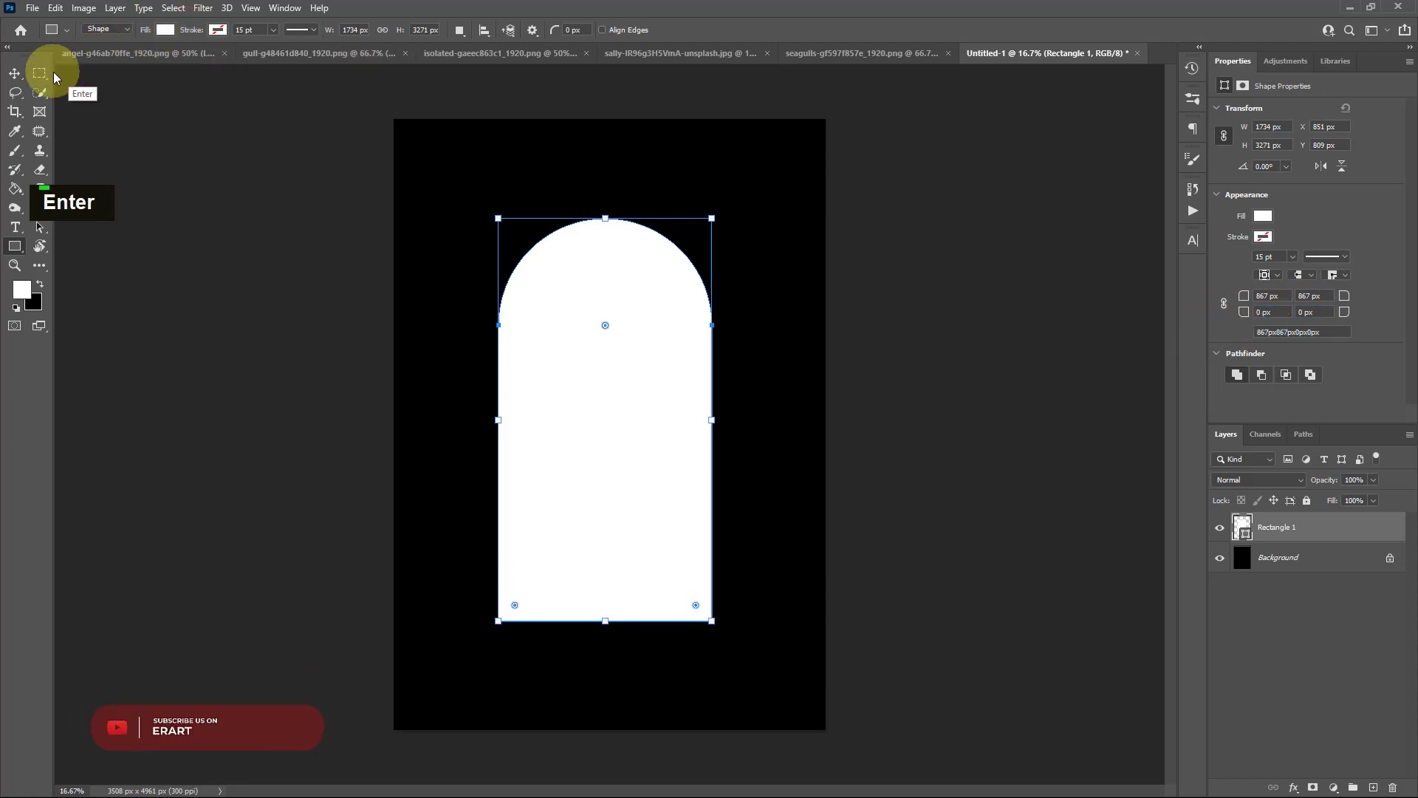
Step: Move the white arch to the centre of the canvas, aligning it vertically to the full canvas selection, and deselect
left_click(15, 73)
mouse_move(619, 351)
left_mouse_down()
mouse_move(621, 329)
mouse_move(614, 340)
left_mouse_up()
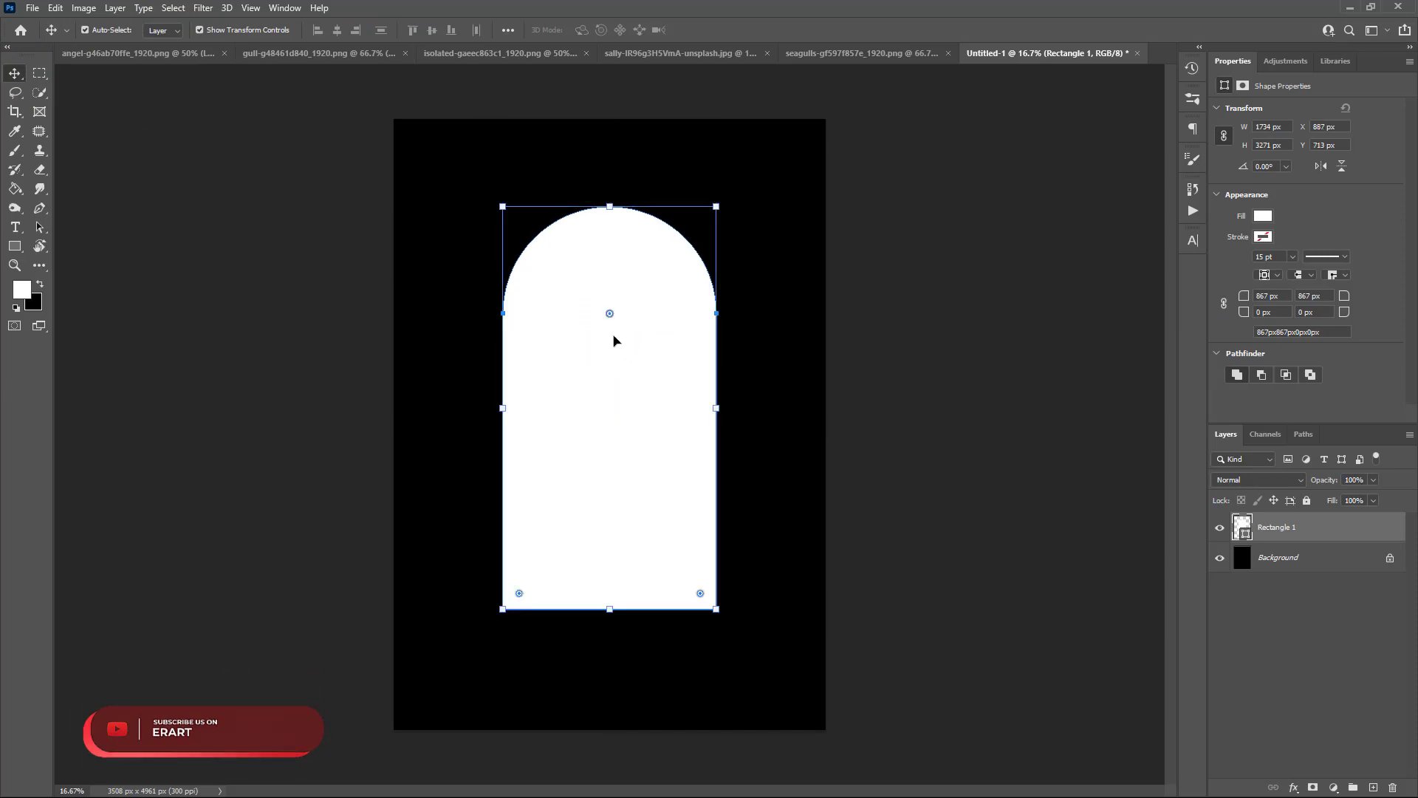
key("ctrl+a")
left_click(431, 29)
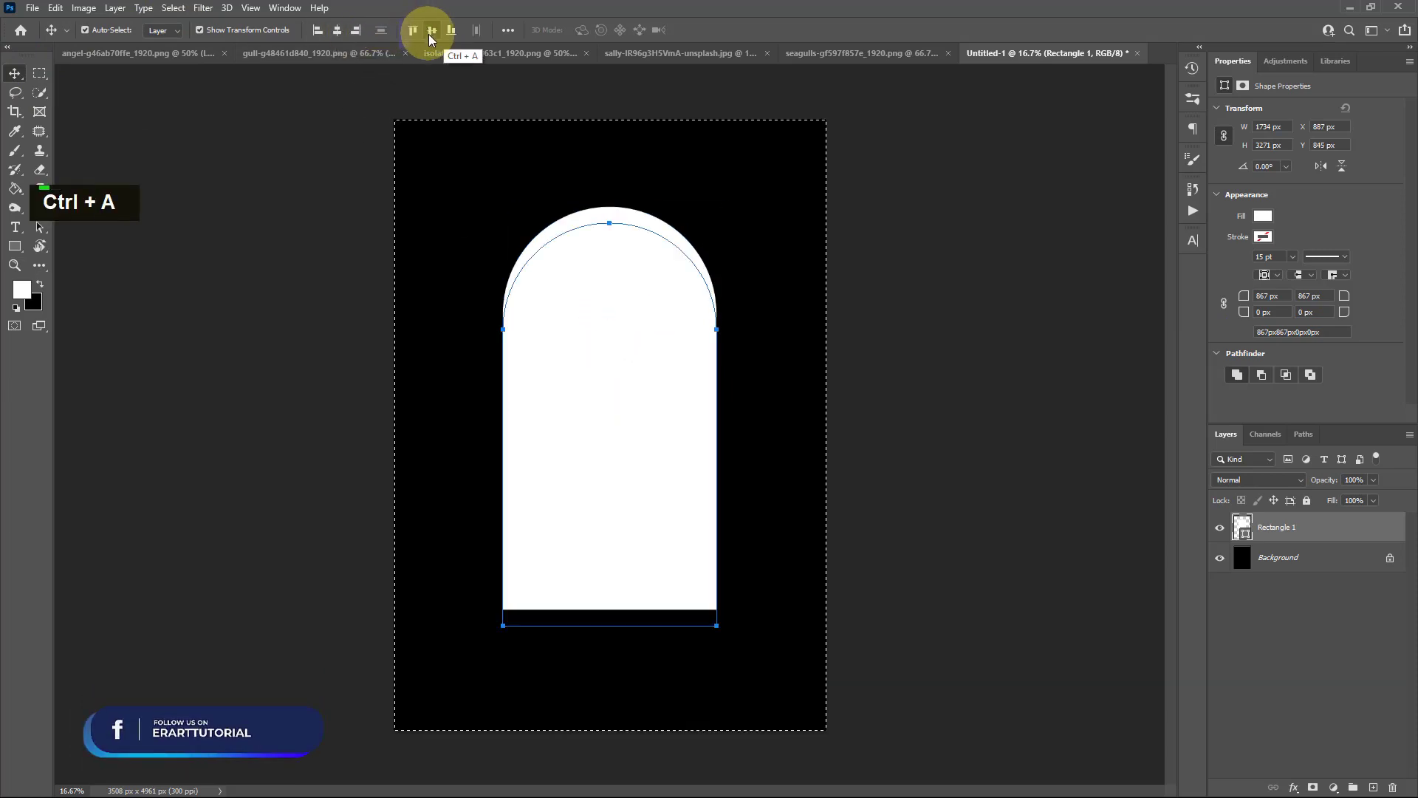
key("ctrl+d")
left_click(990, 434)
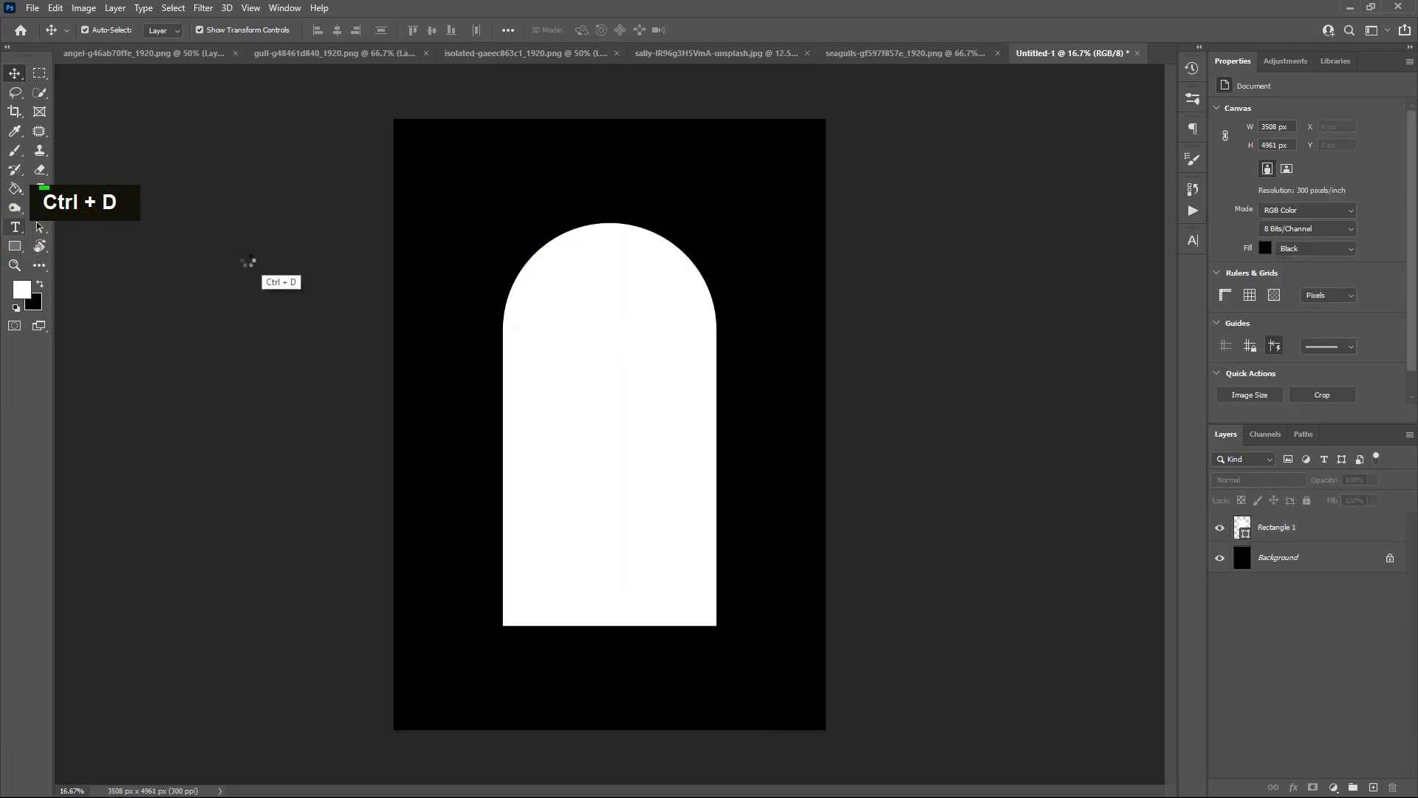
Step: Set the Horizontal Type tool's font to Ancient Geek
left_click(16, 233)
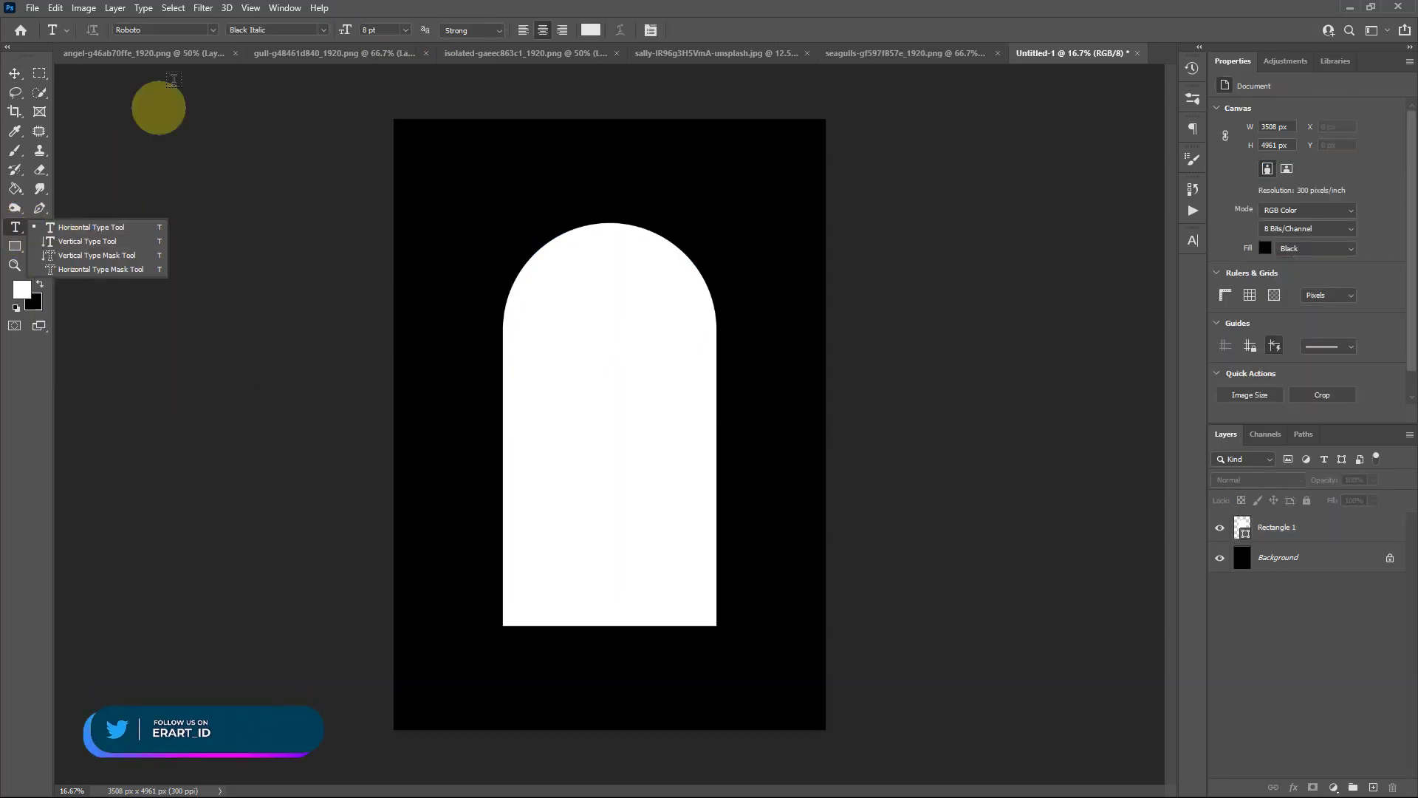
left_click(214, 25)
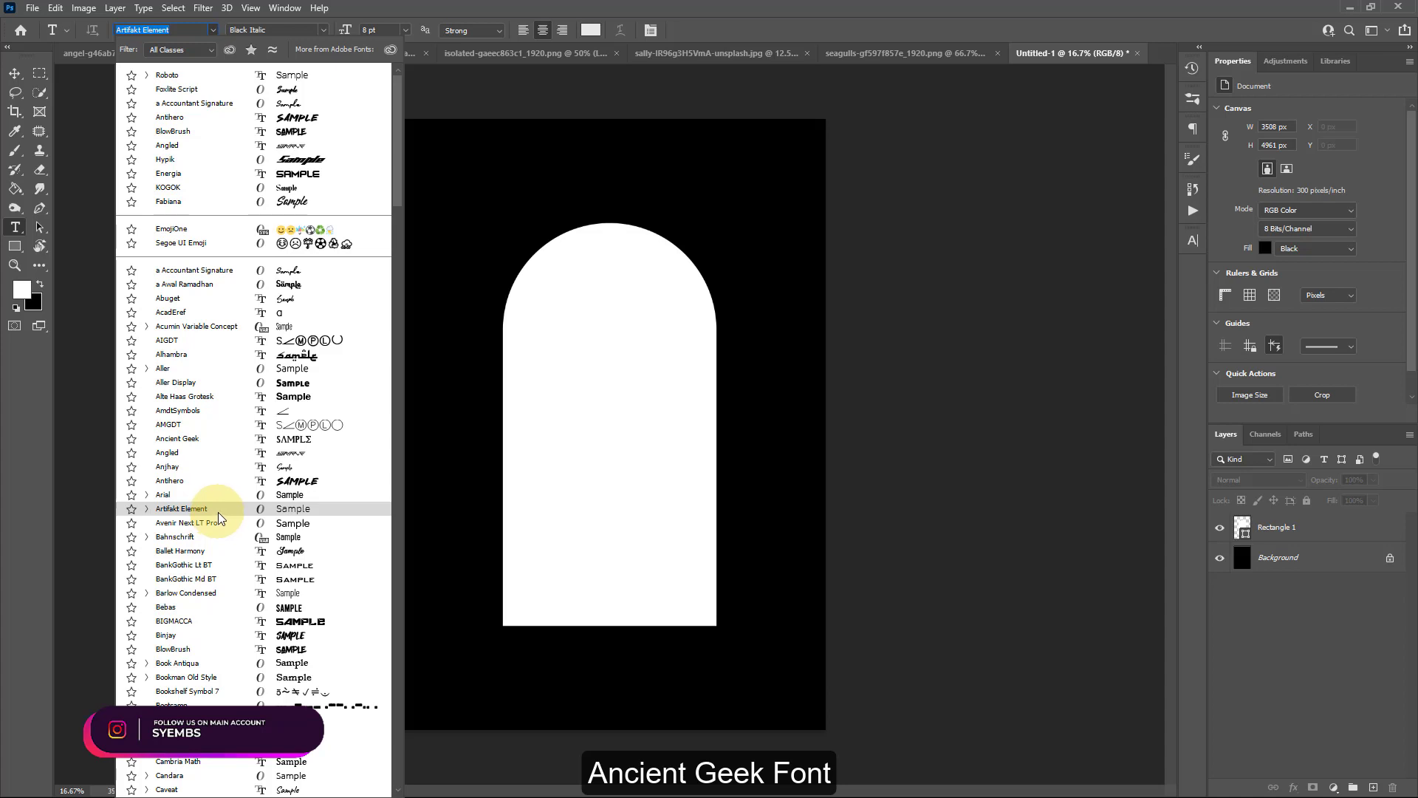
left_click(226, 440)
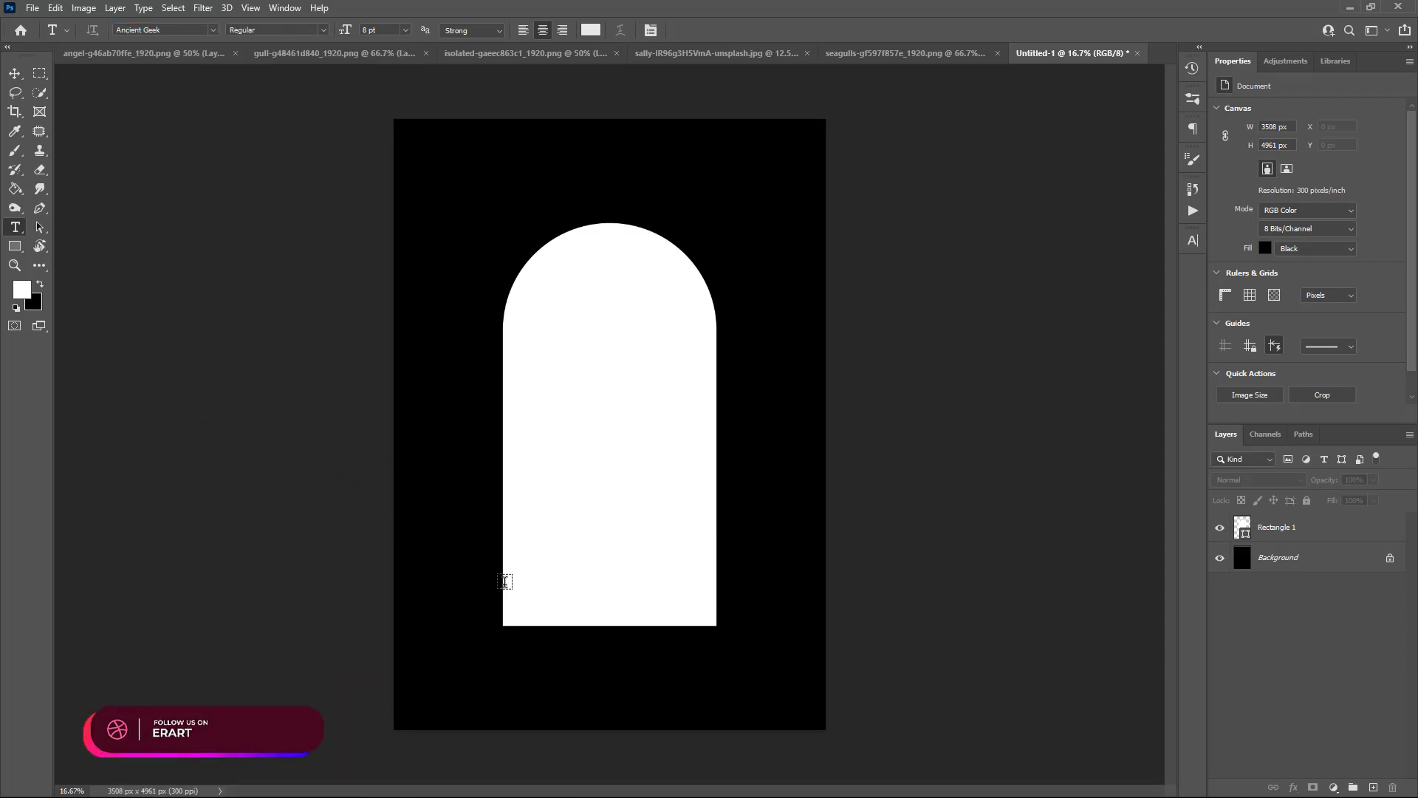
Step: Start a line of path text along the arch's outline from its left edge, with the font size at 48 pt
left_click(1244, 530)
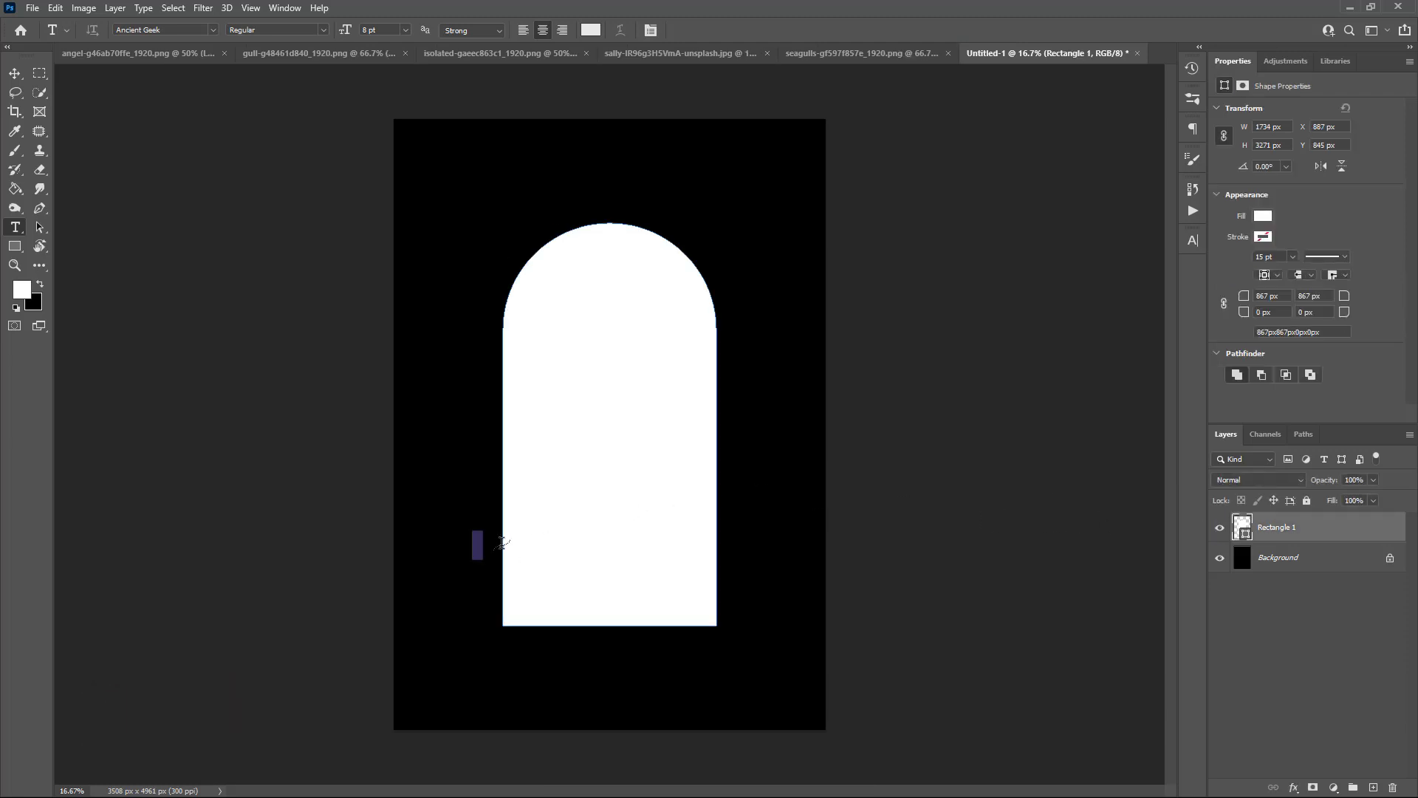
left_click(502, 543)
left_click(404, 29)
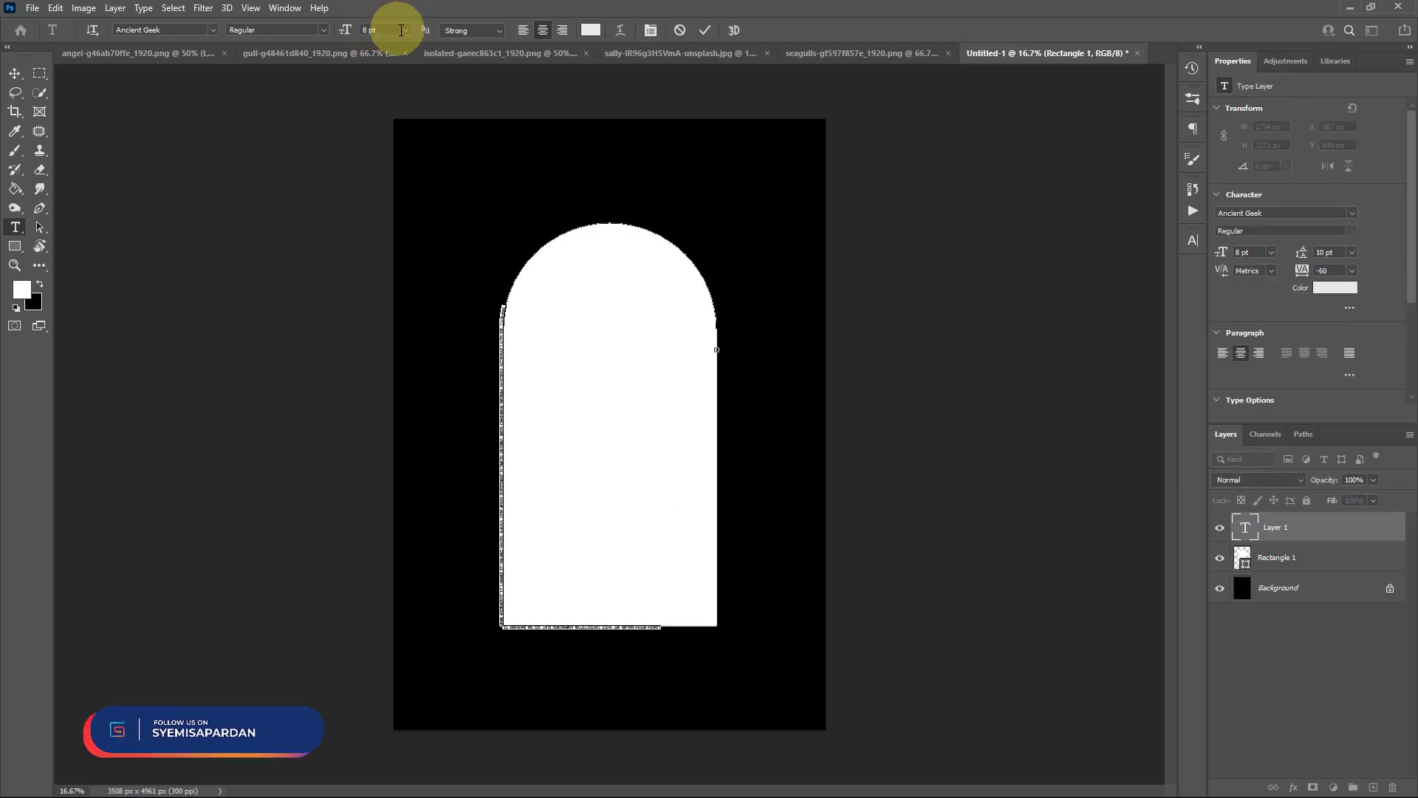
left_click(405, 197)
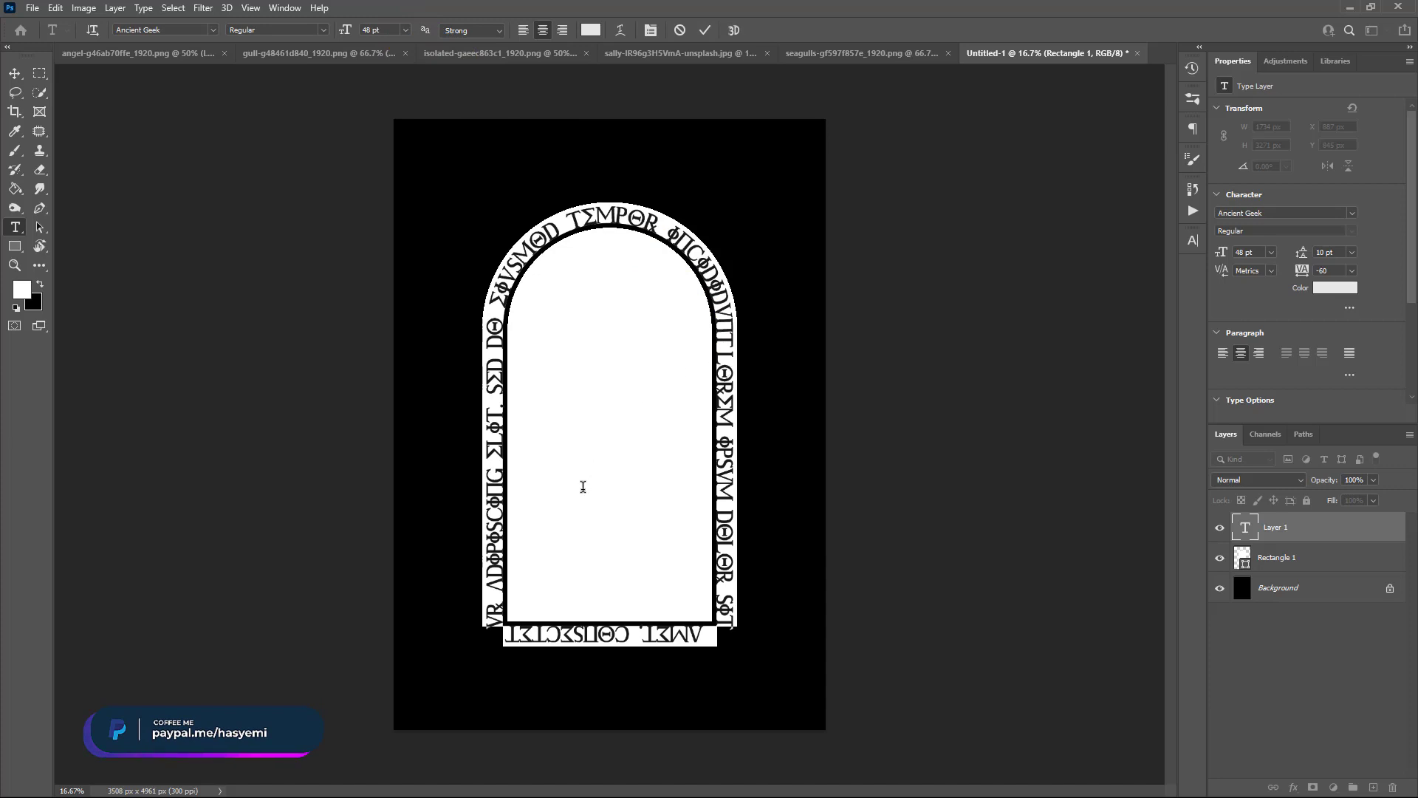
Step: Replace the placeholder path text with "ANGEL STATUE - "
key("ctrl+a")
type("A")
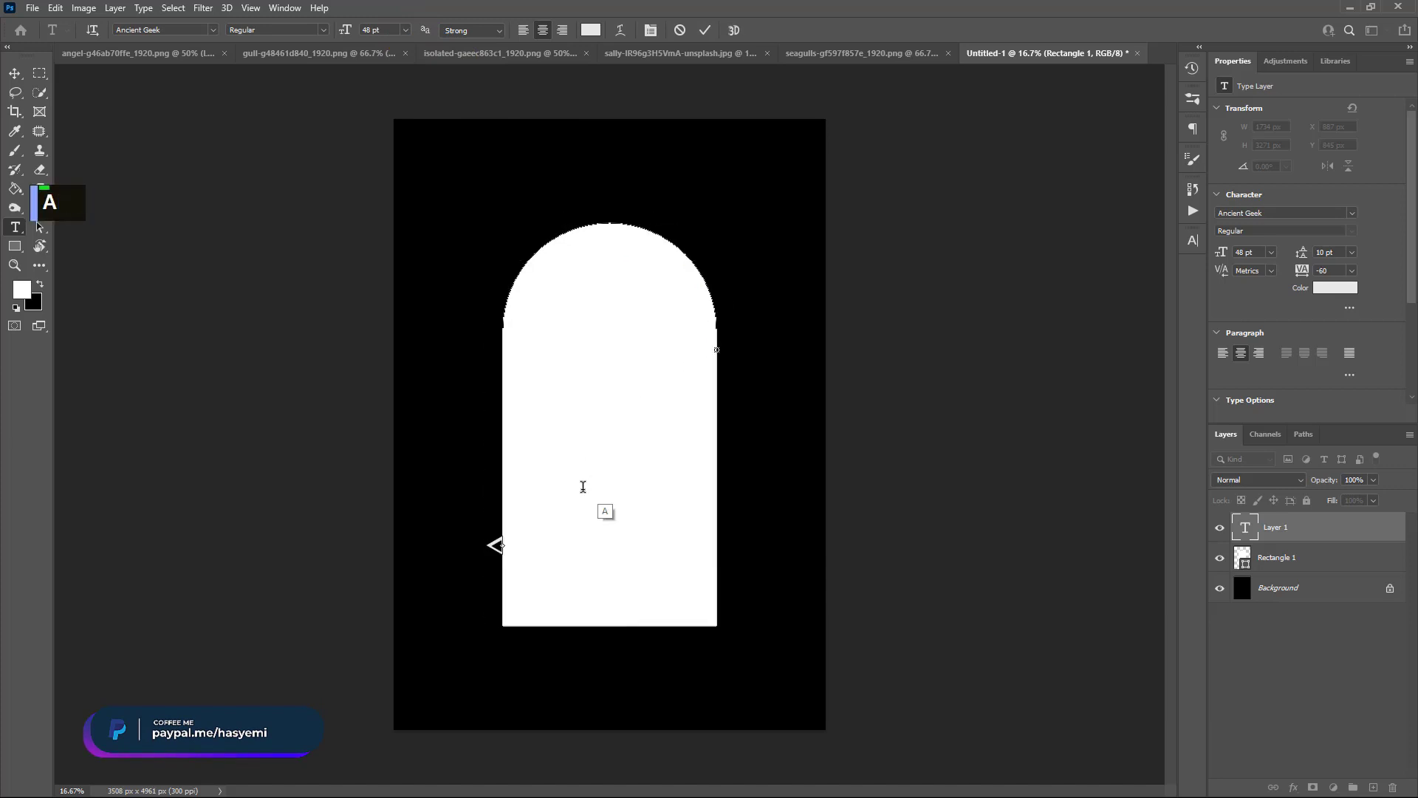
type("NGEL")
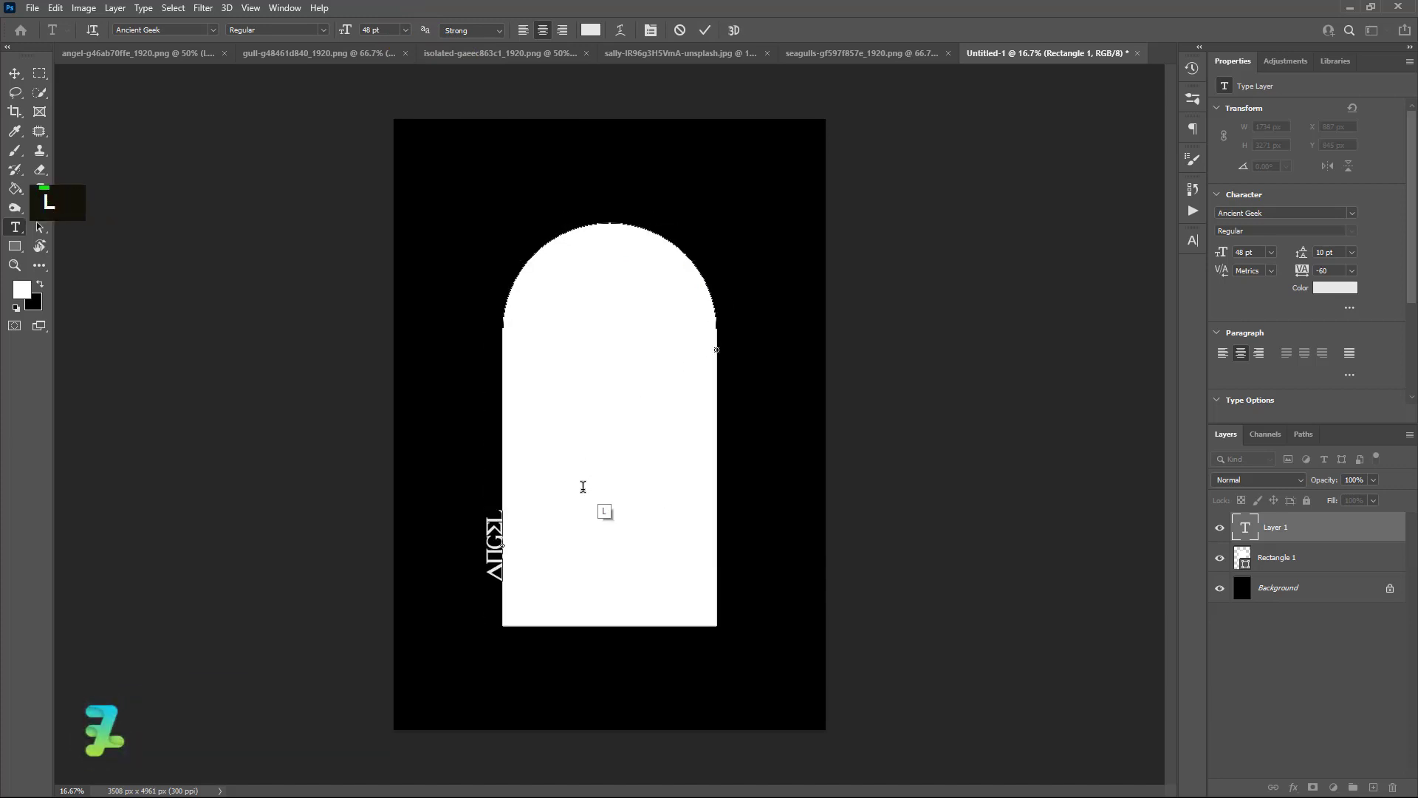
type(" S")
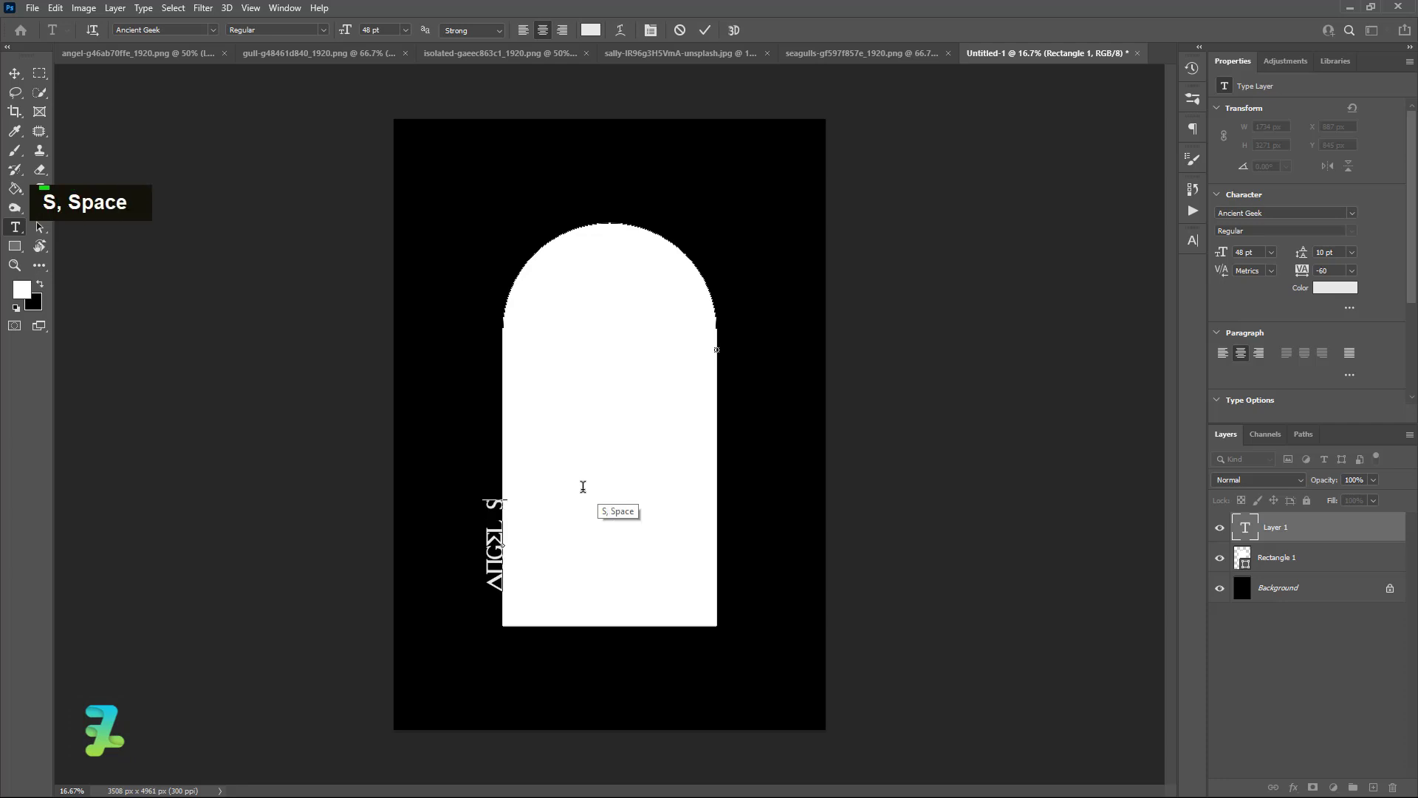
type("TATUE -")
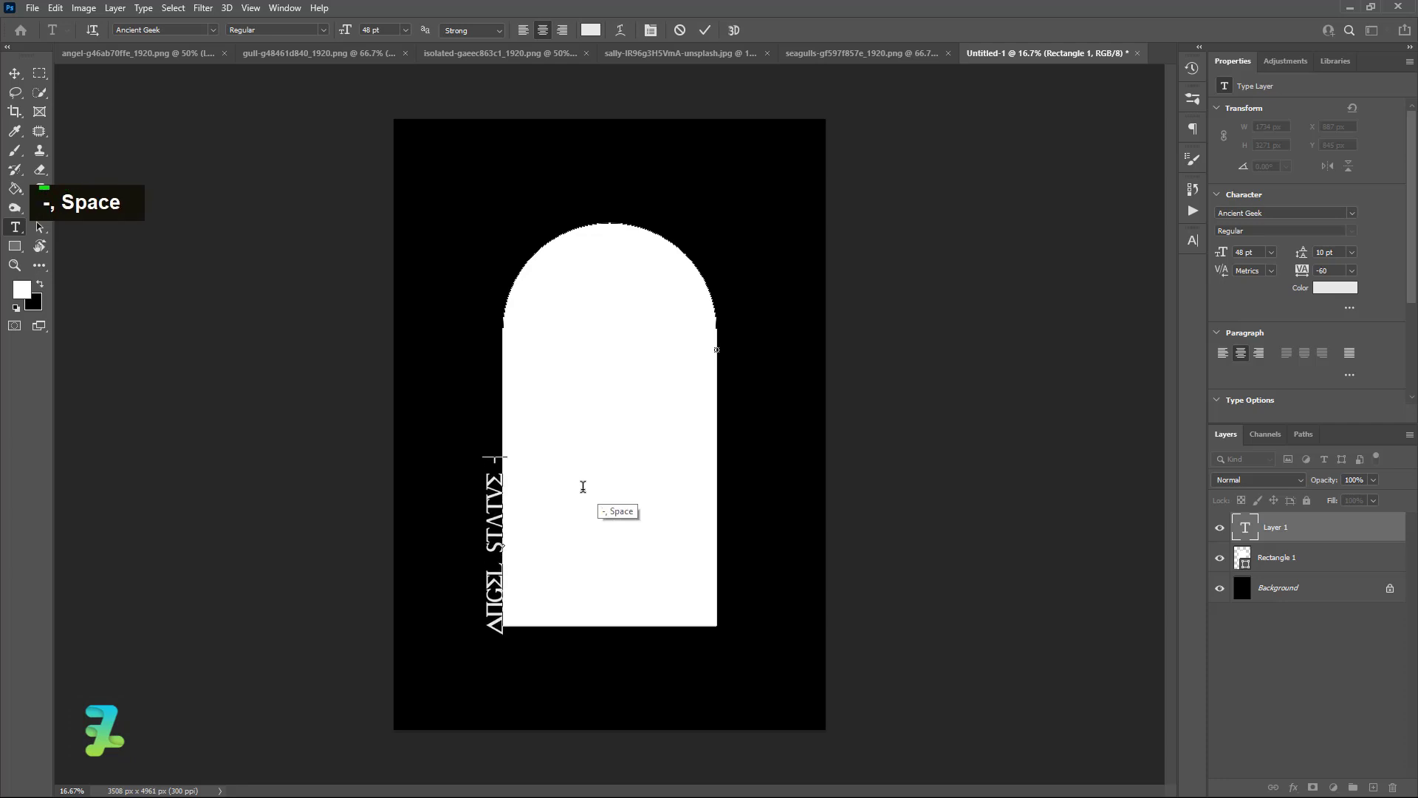
Step: Copy the "ANGEL STATUE - " phrase and paste it repeatedly until it runs around the whole arch, committing the text
key("ctrl+a")
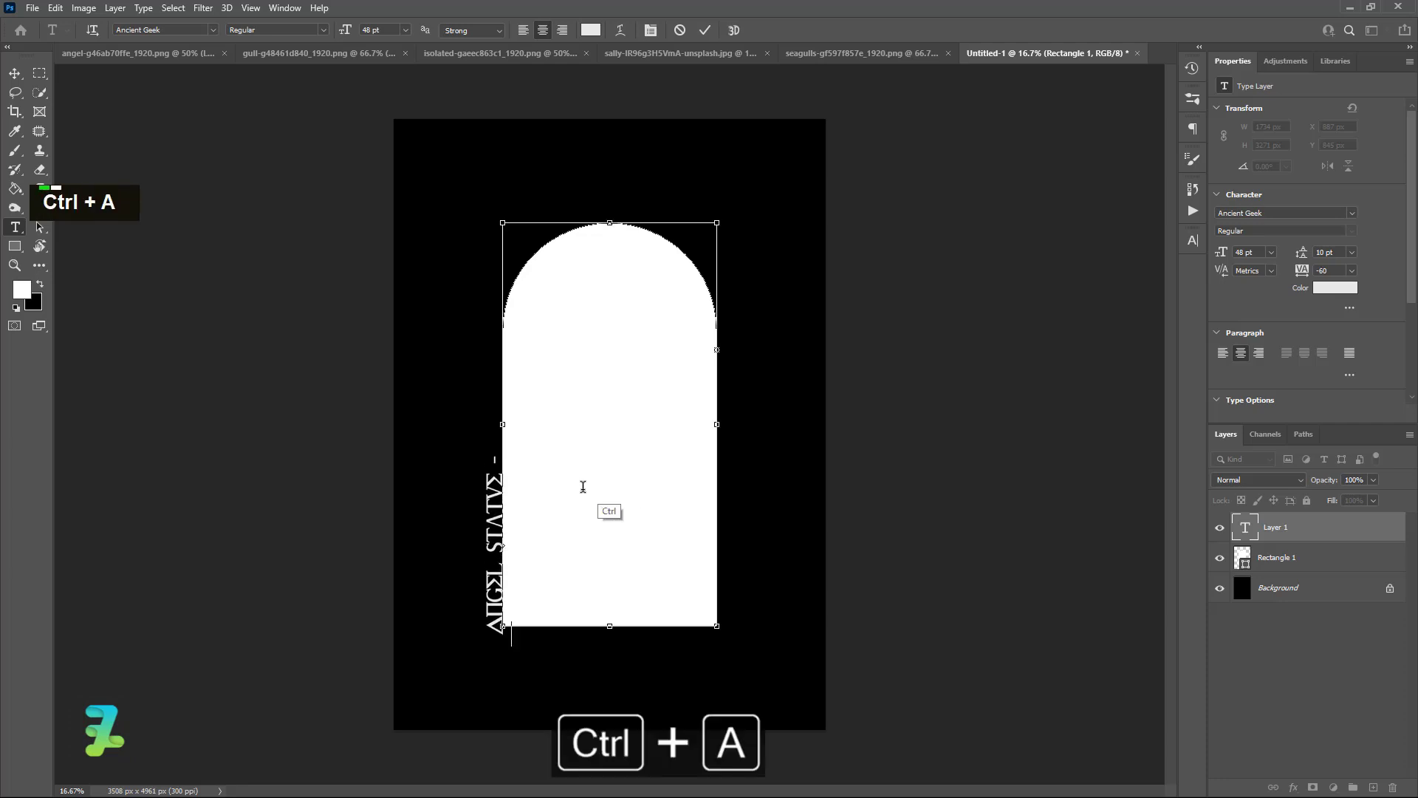
key("ctrl+c")
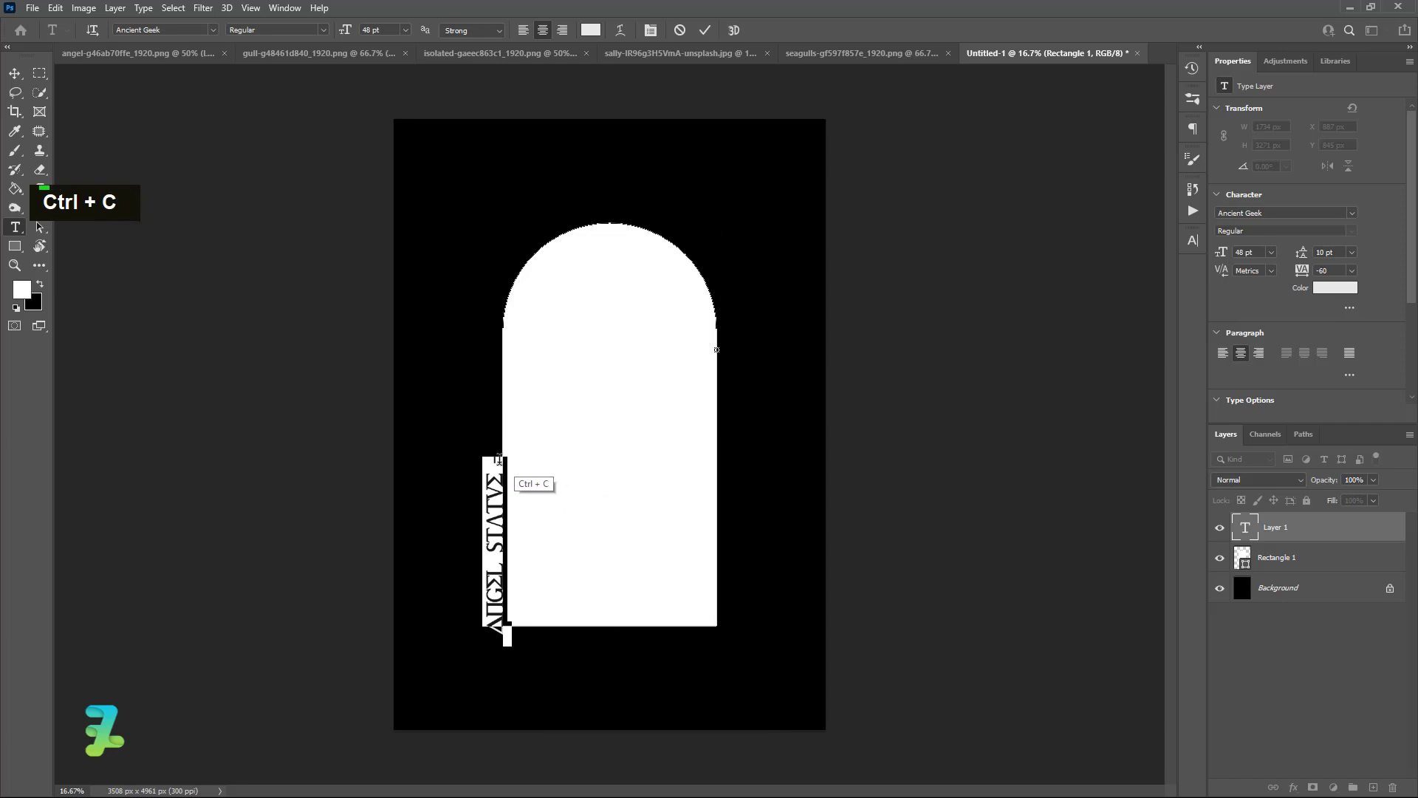
left_click(500, 460)
key("ctrl+v")
key("ctrl+v")
key("ctrl+v")
key("ctrl+v")
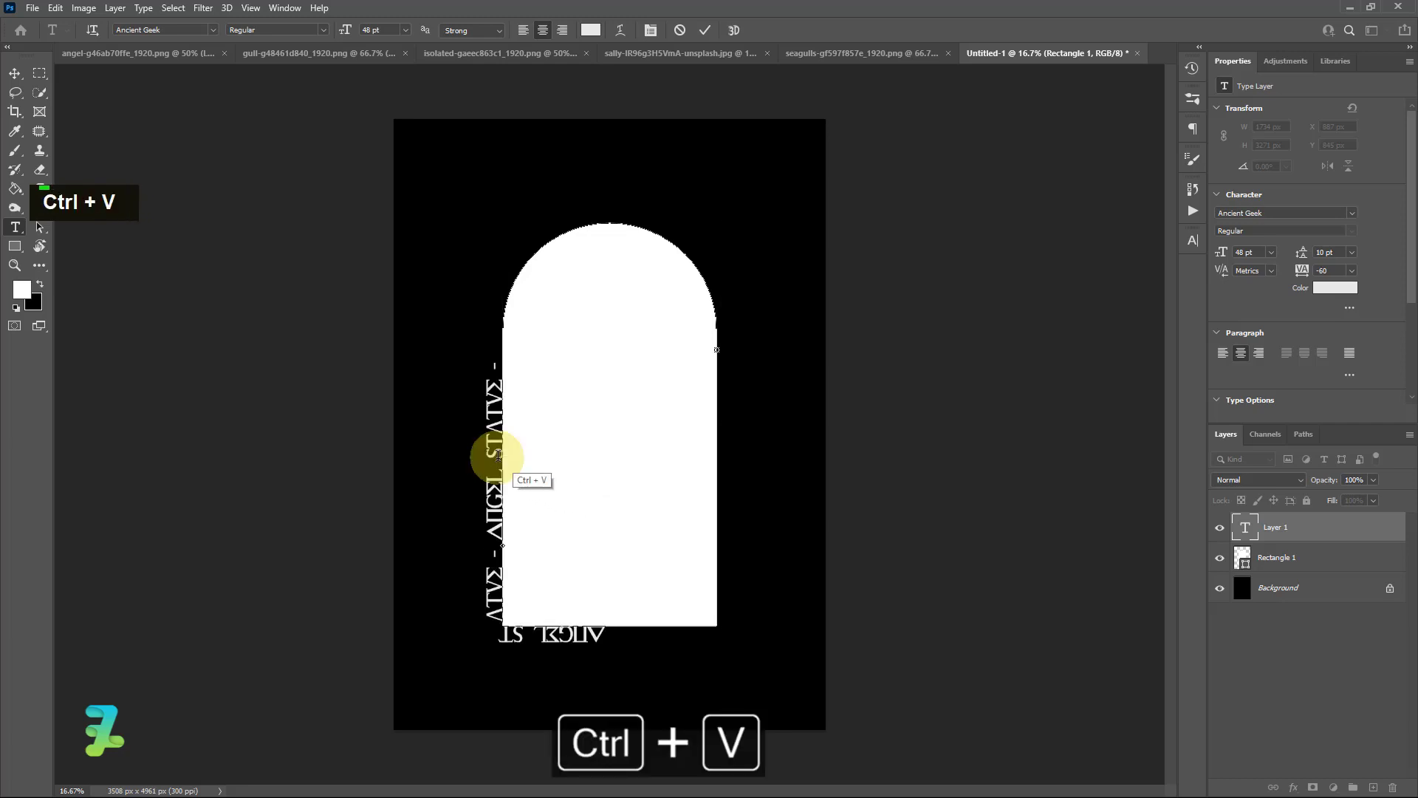
key("ctrl+v")
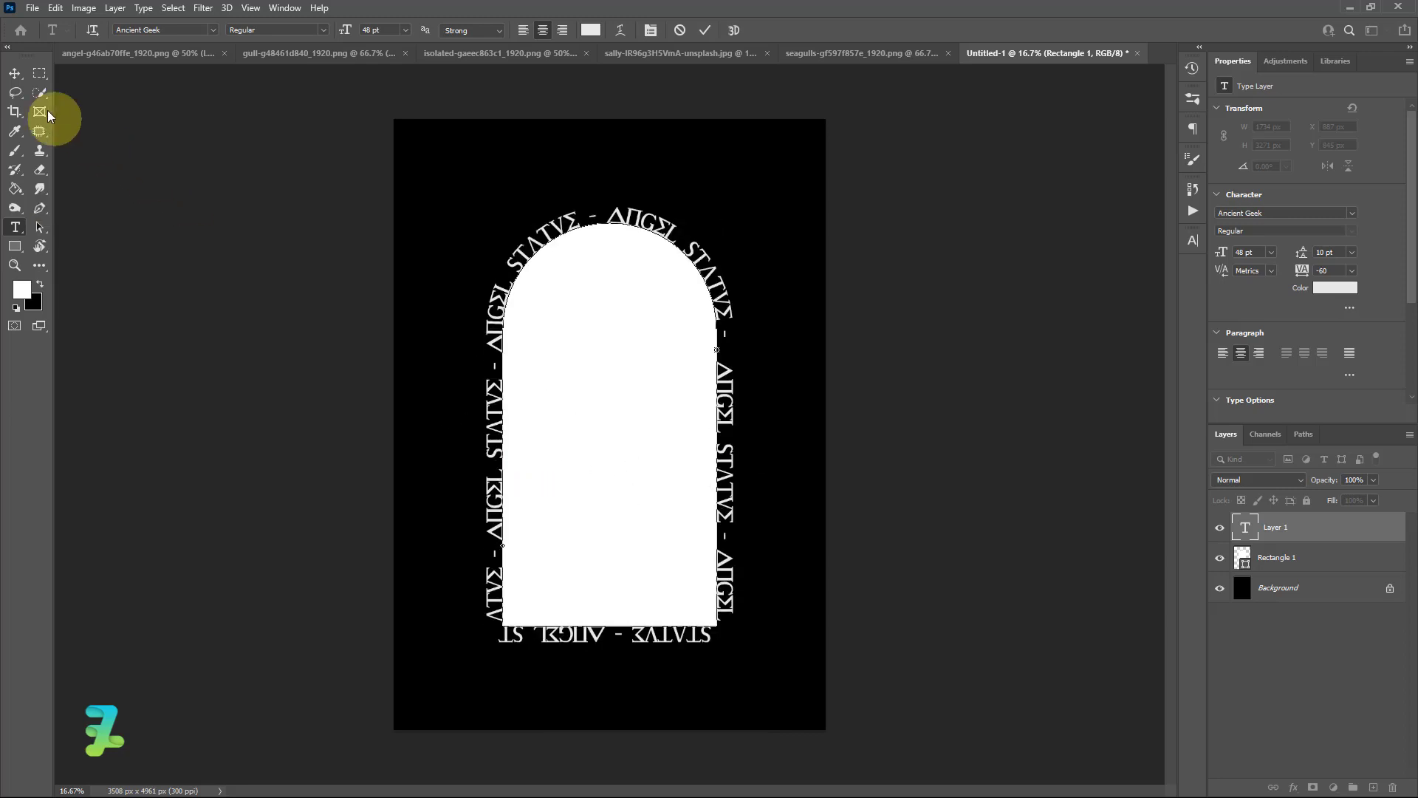
left_click(14, 73)
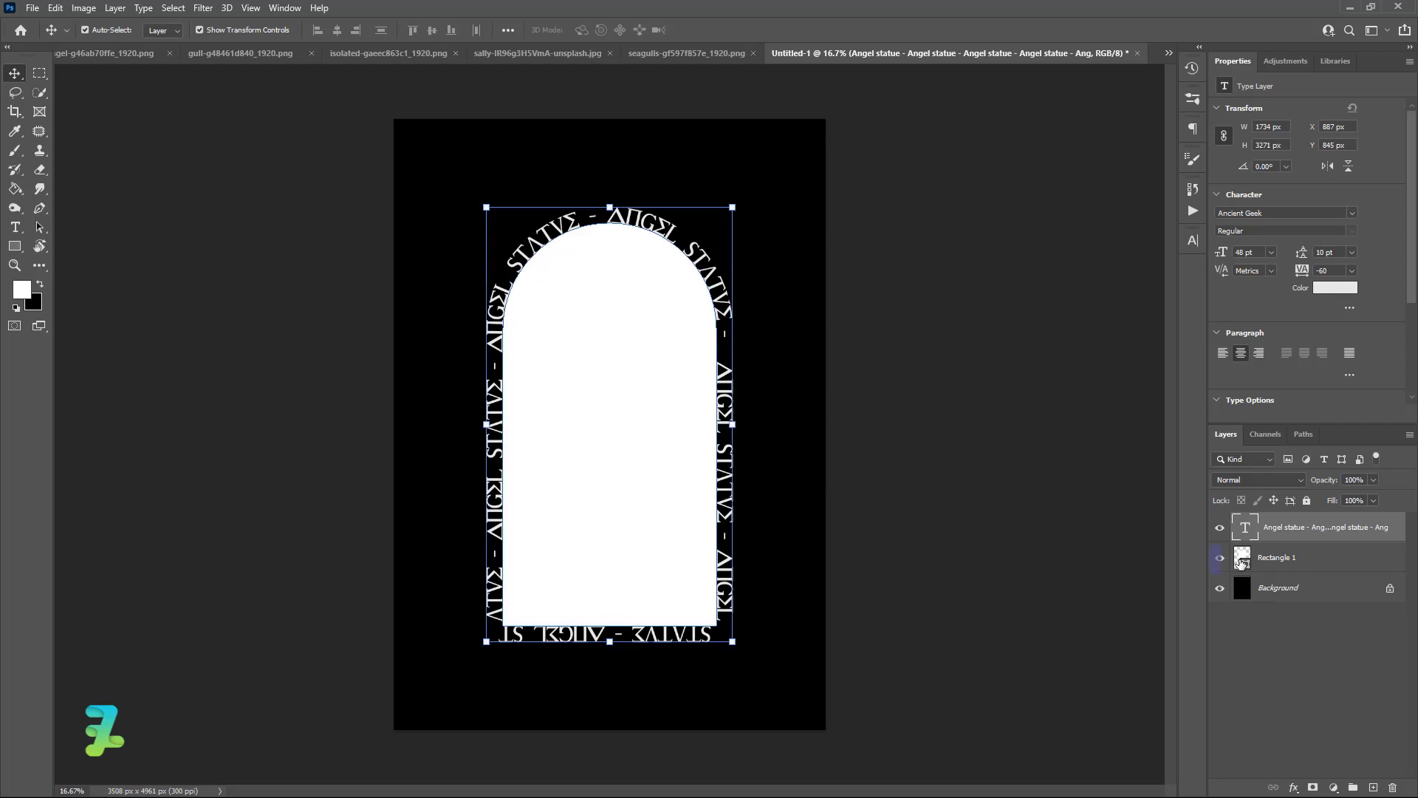
Step: Scale the white arch shape down proportionally to about 1696 by 3199 px
left_click(1242, 563)
left_click_drag(718, 219, 707, 223)
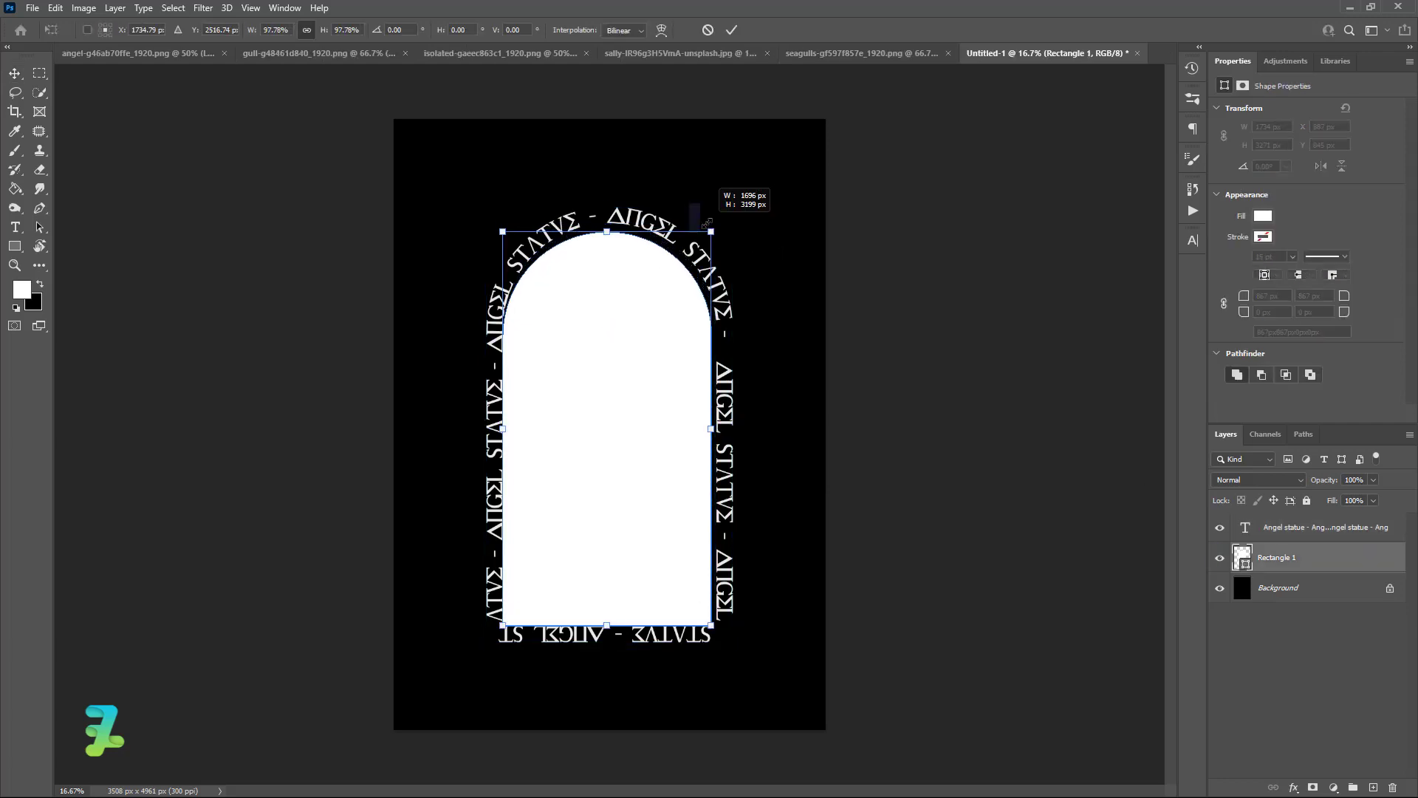
left_click(12, 76)
Step: Centre the reduced arch horizontally and vertically on the canvas and deselect everything
key("ctrl+a")
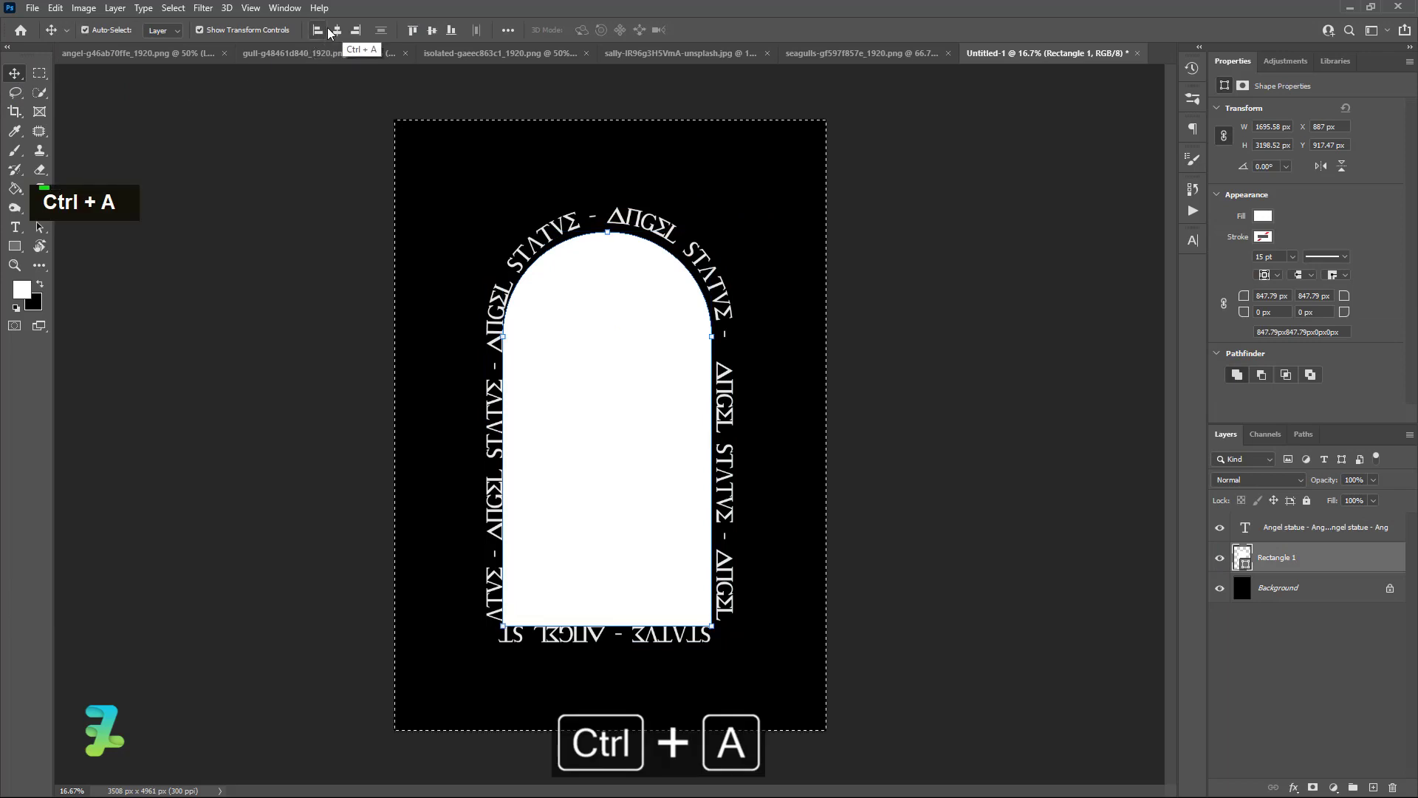
left_click(317, 30)
left_click(337, 29)
left_click(433, 30)
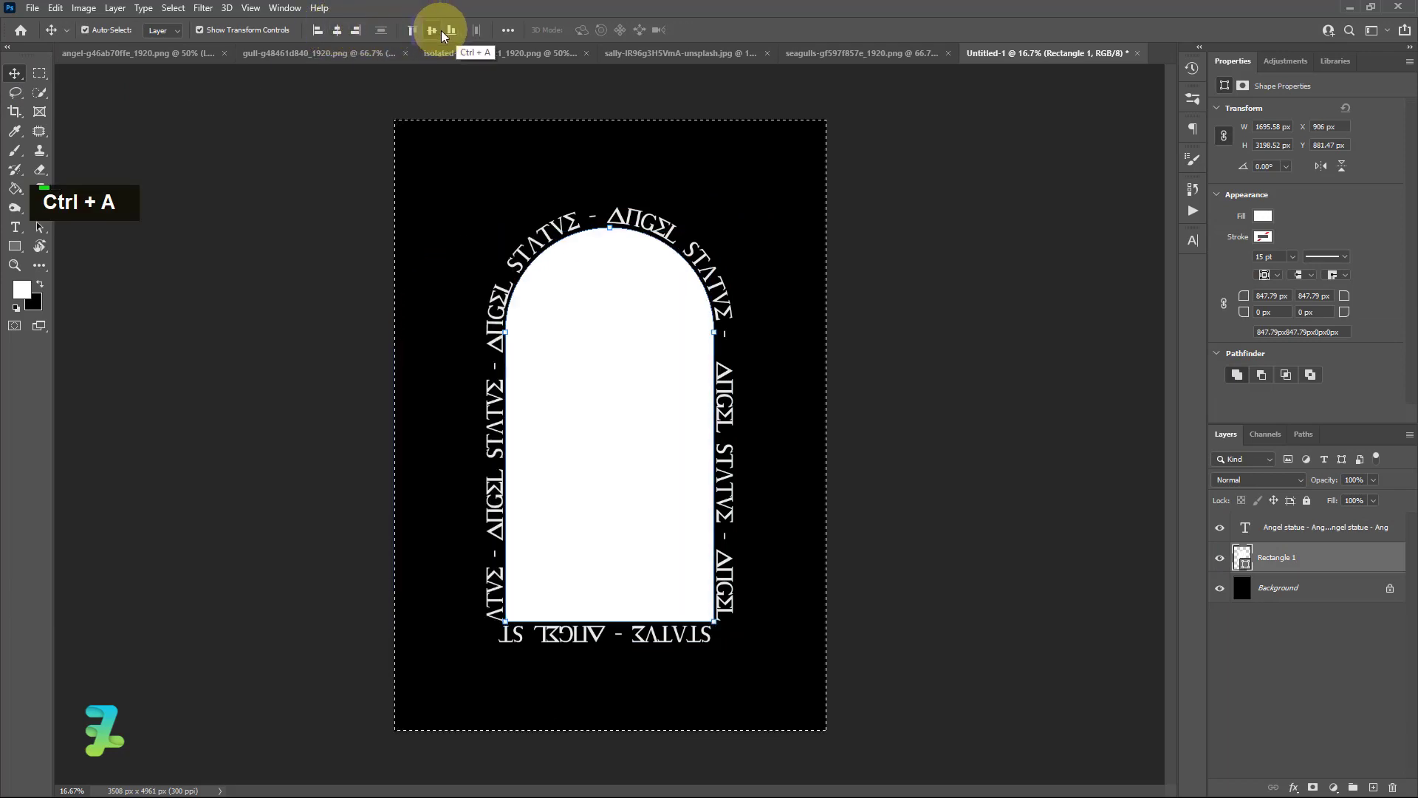
key("ctrl+d")
left_click(1000, 318)
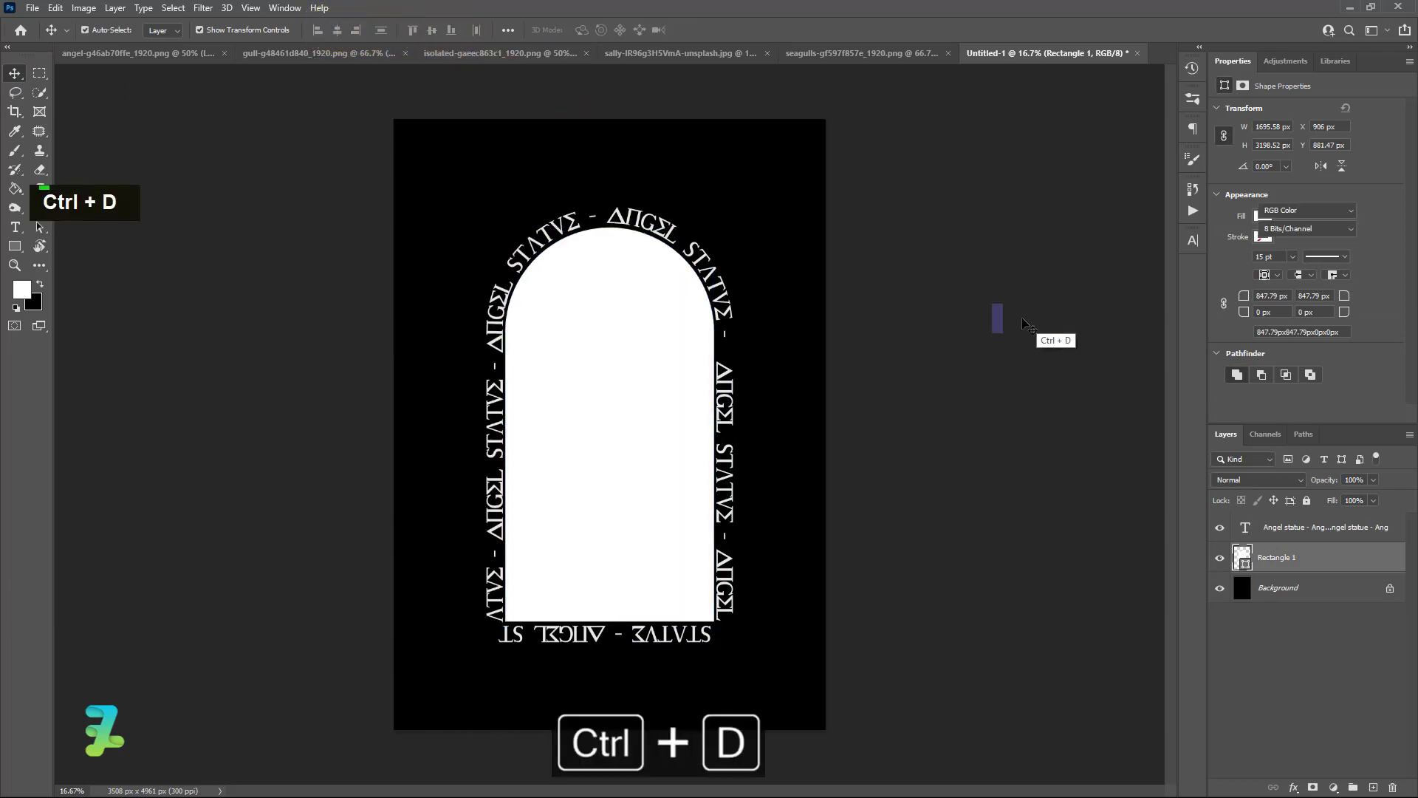
Step: Enlarge the path text slightly to about 49.56 pt and centre it horizontally and vertically on the canvas
left_click(643, 327)
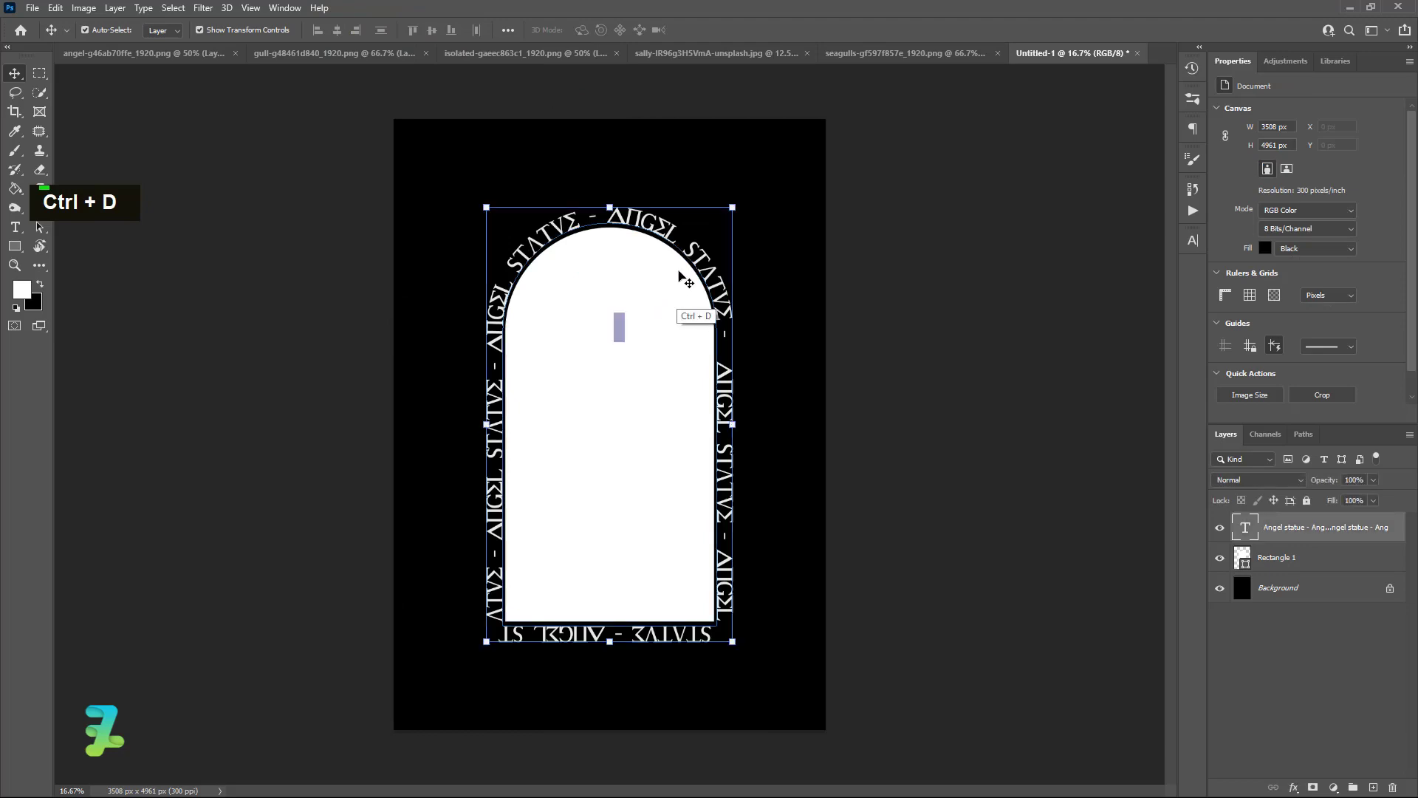
left_click_drag(731, 202, 745, 188)
key("ctrl+a")
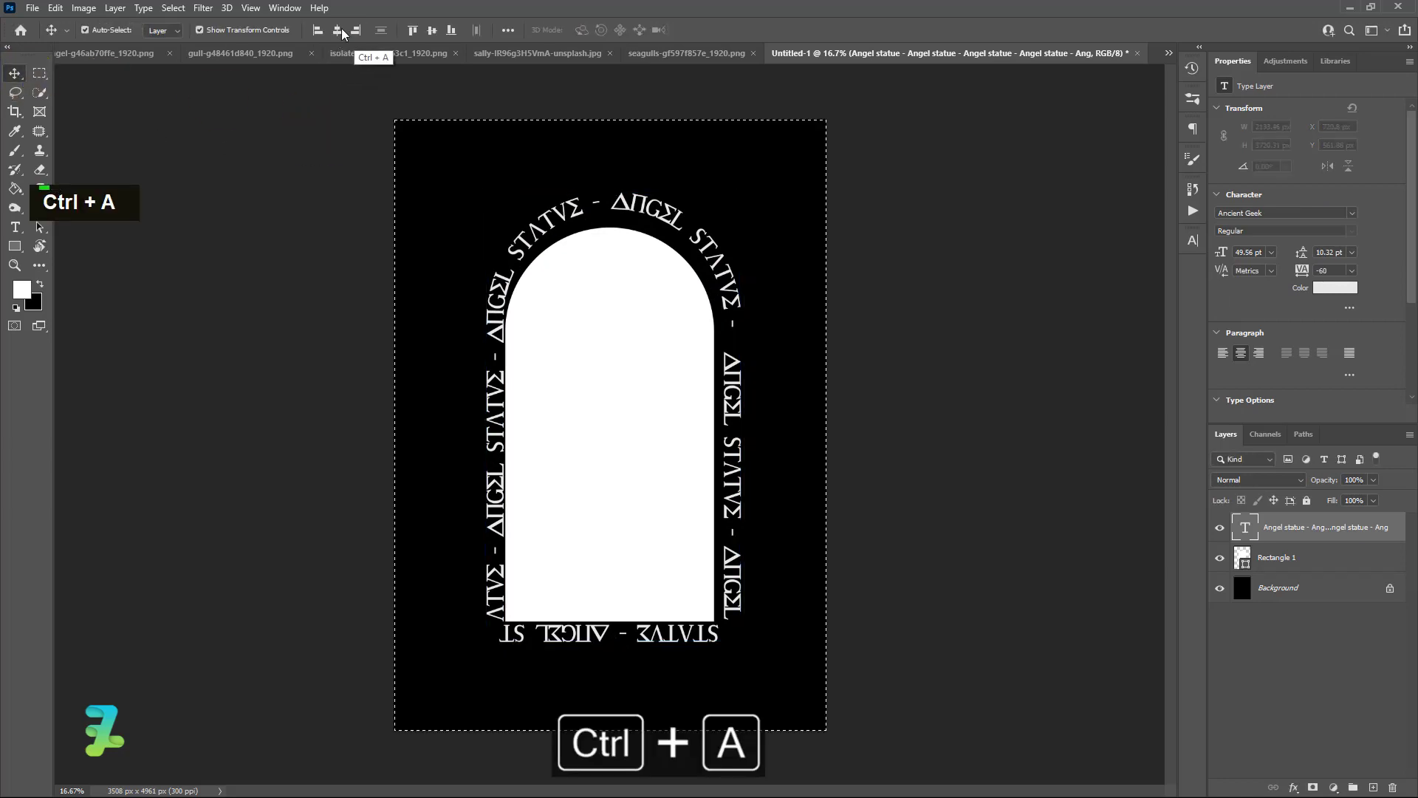
left_click(434, 34)
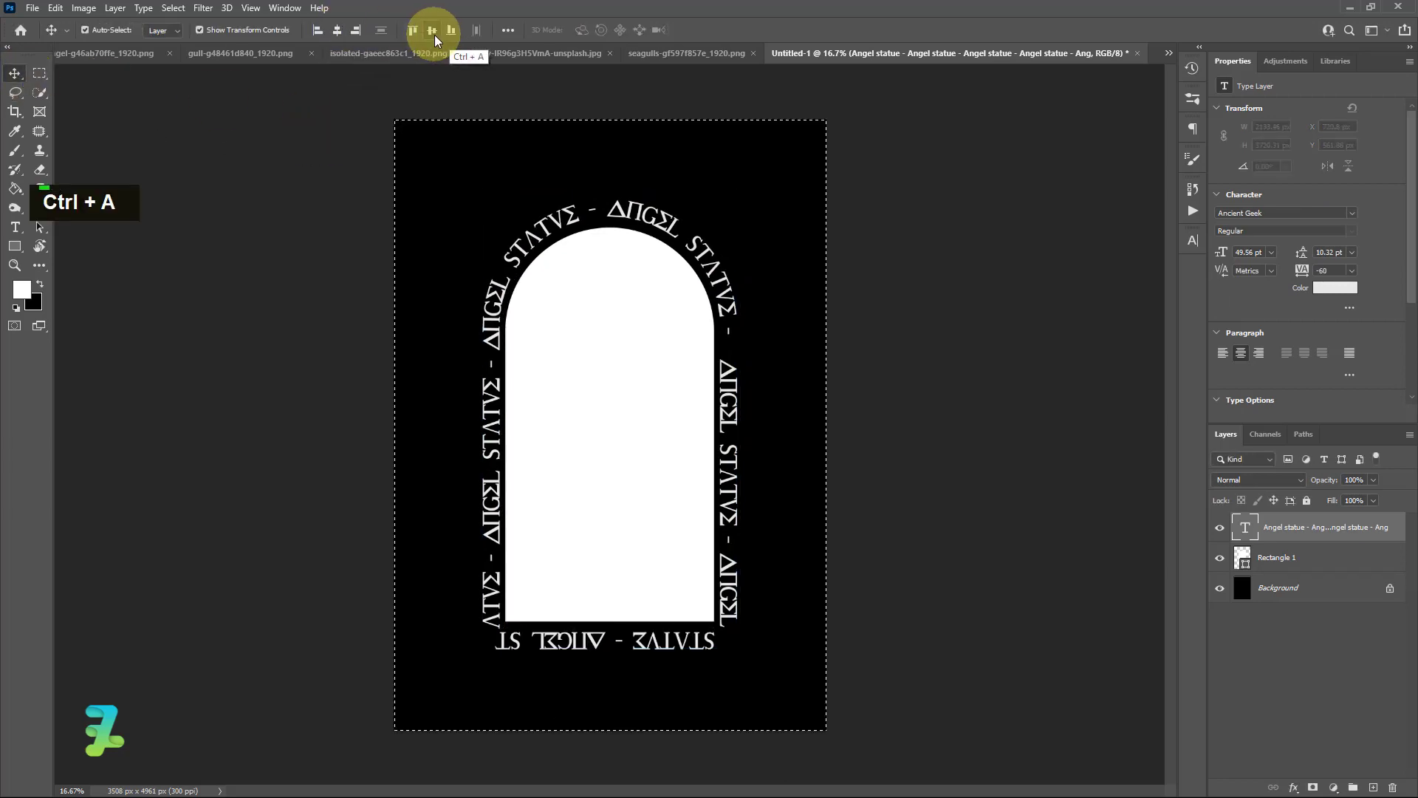
key("ctrl+d")
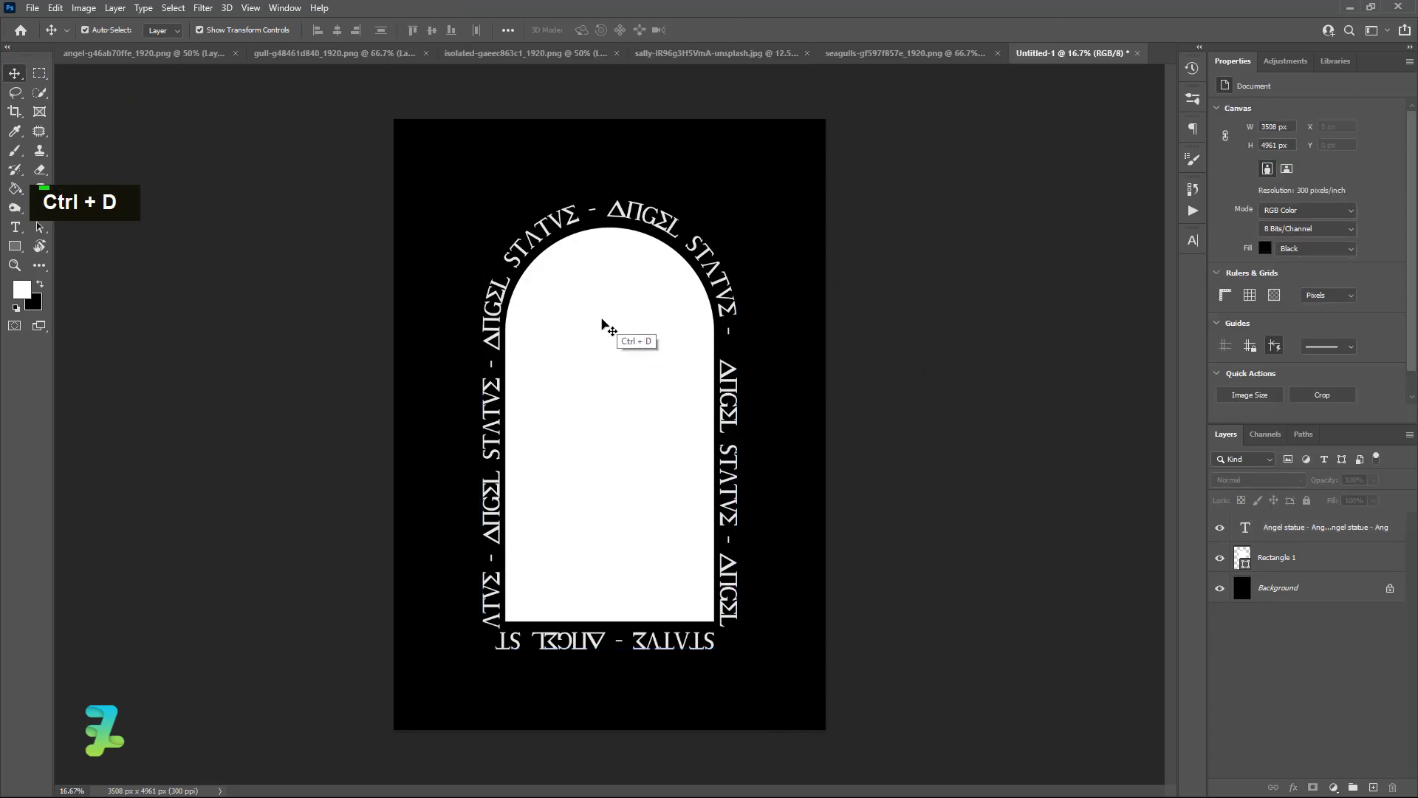
Step: Scale the path text around the arch down slightly to about 99% (49.08 pt), lowering its upper edge, and commit the transform
left_click(639, 218)
key("ctrl+t")
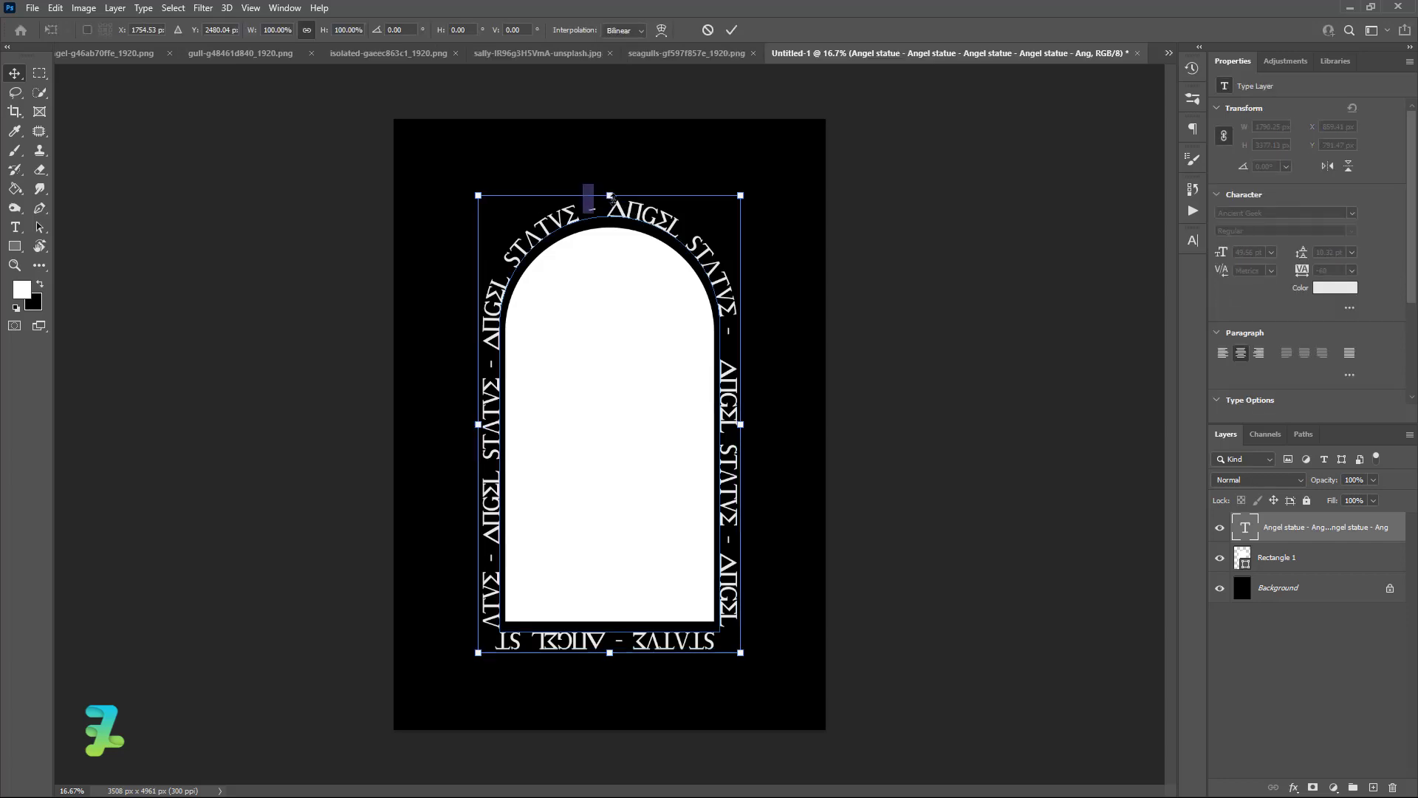
left_click_drag(609, 198, 614, 203)
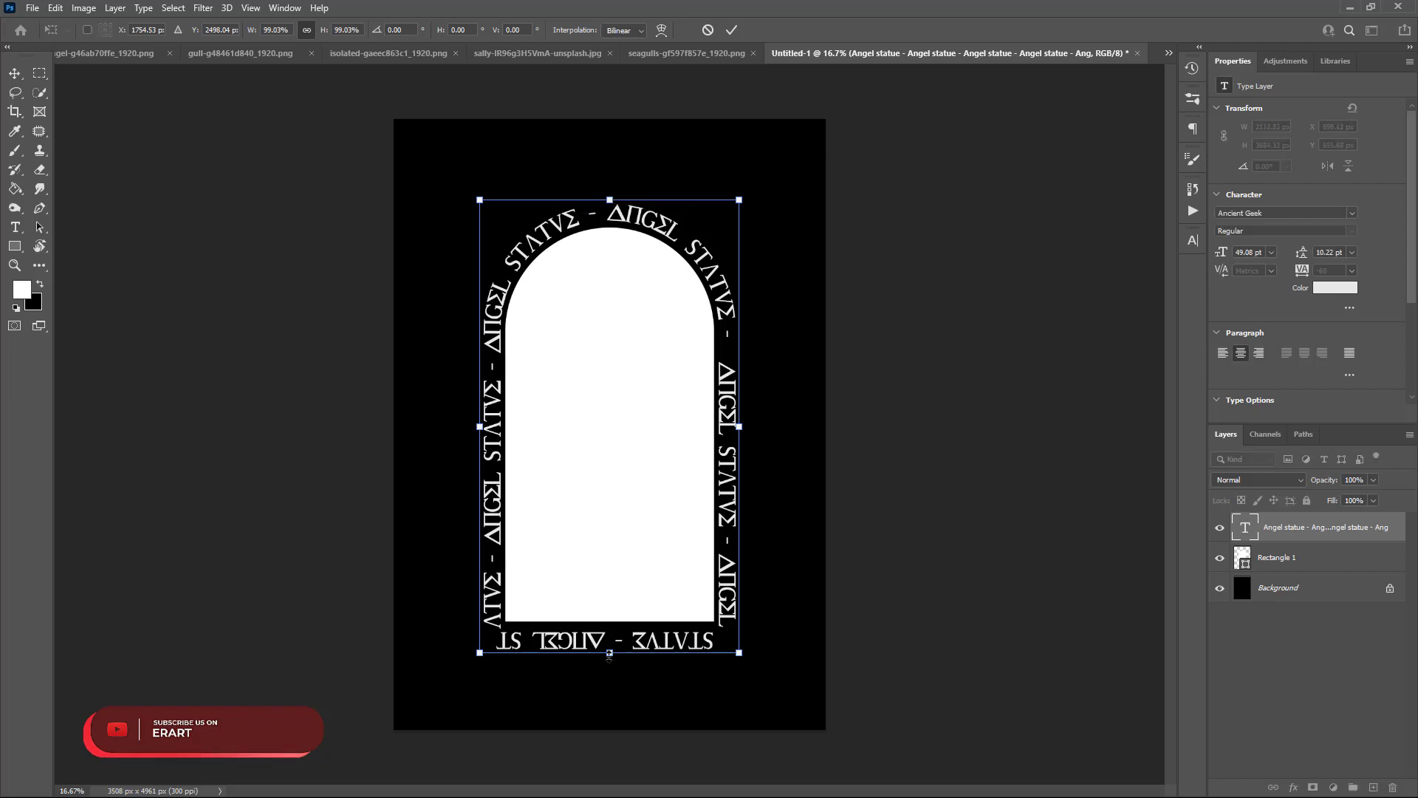
left_click_drag(613, 654, 616, 651)
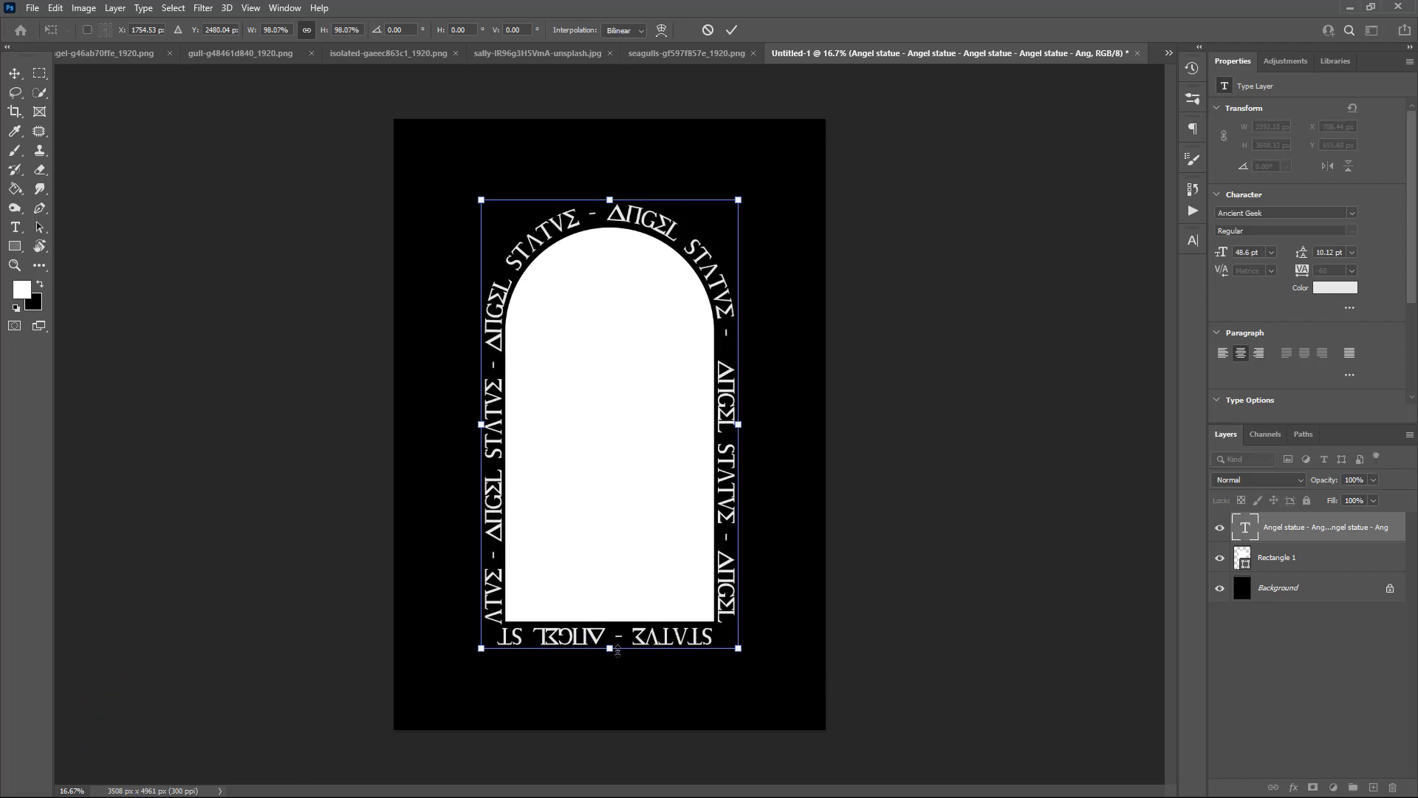
key("ctrl+z")
left_click(14, 73)
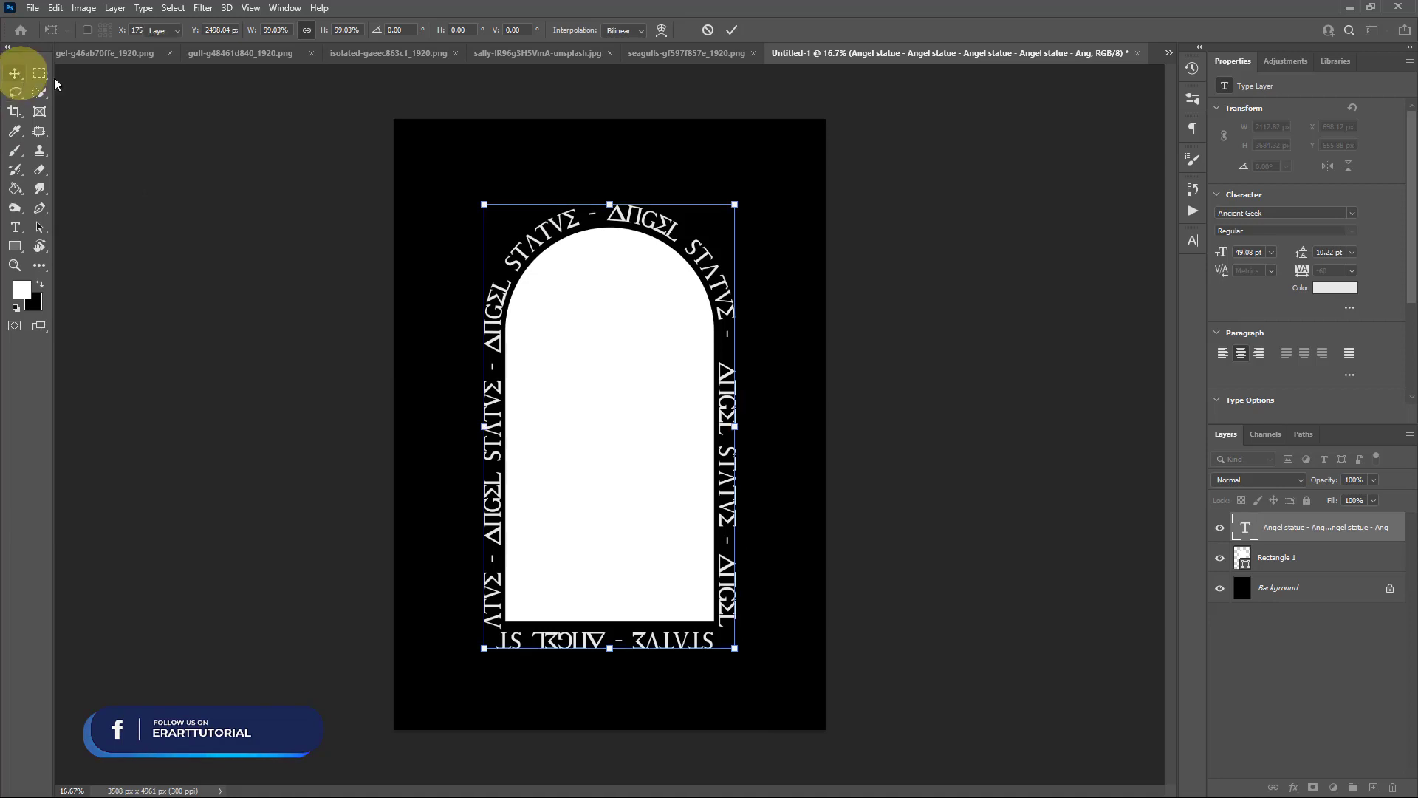
Step: Nudge the arch shape down to a Y position of about 899.47 px inside the surrounding text and deselect it
left_click(1242, 559)
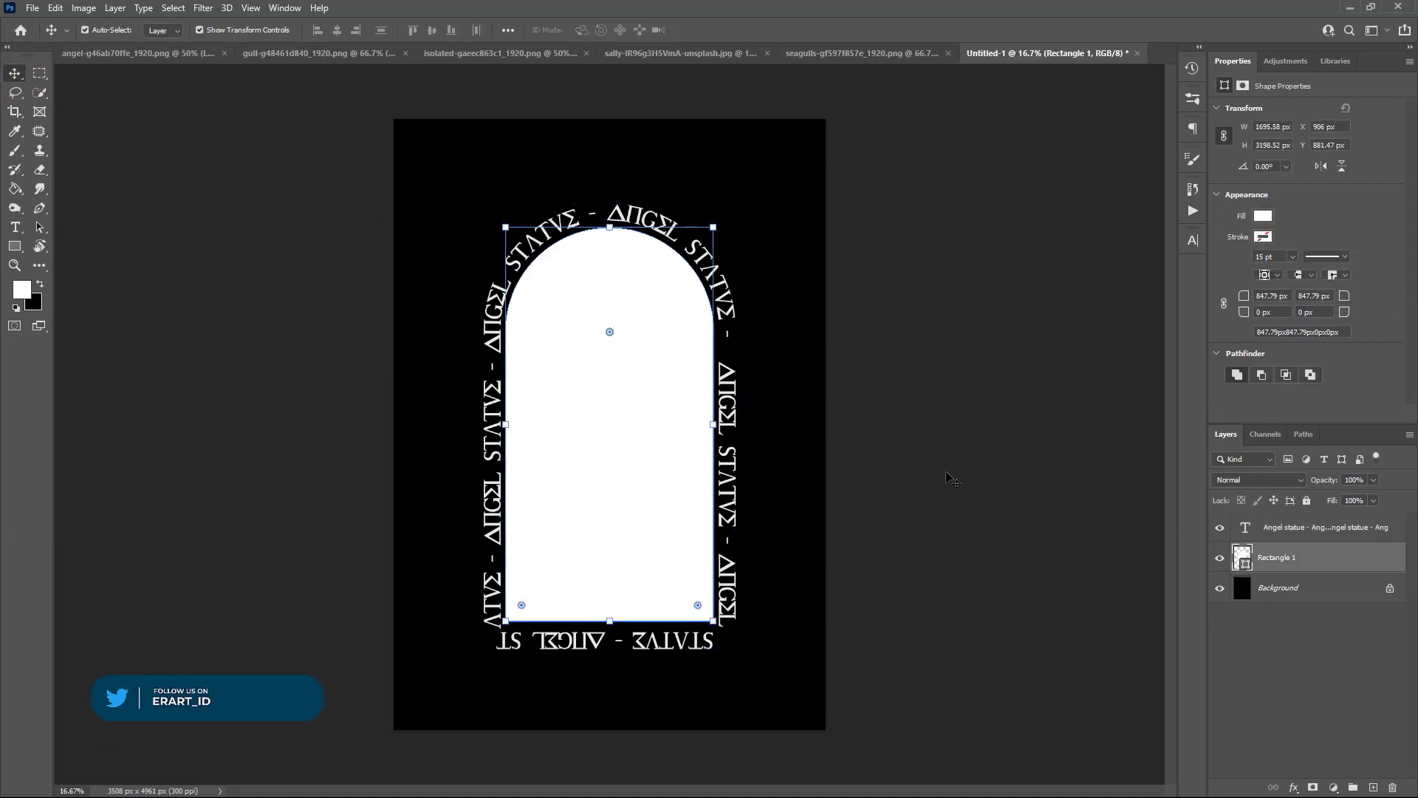
key("Down")
key("Down")
key("Down")
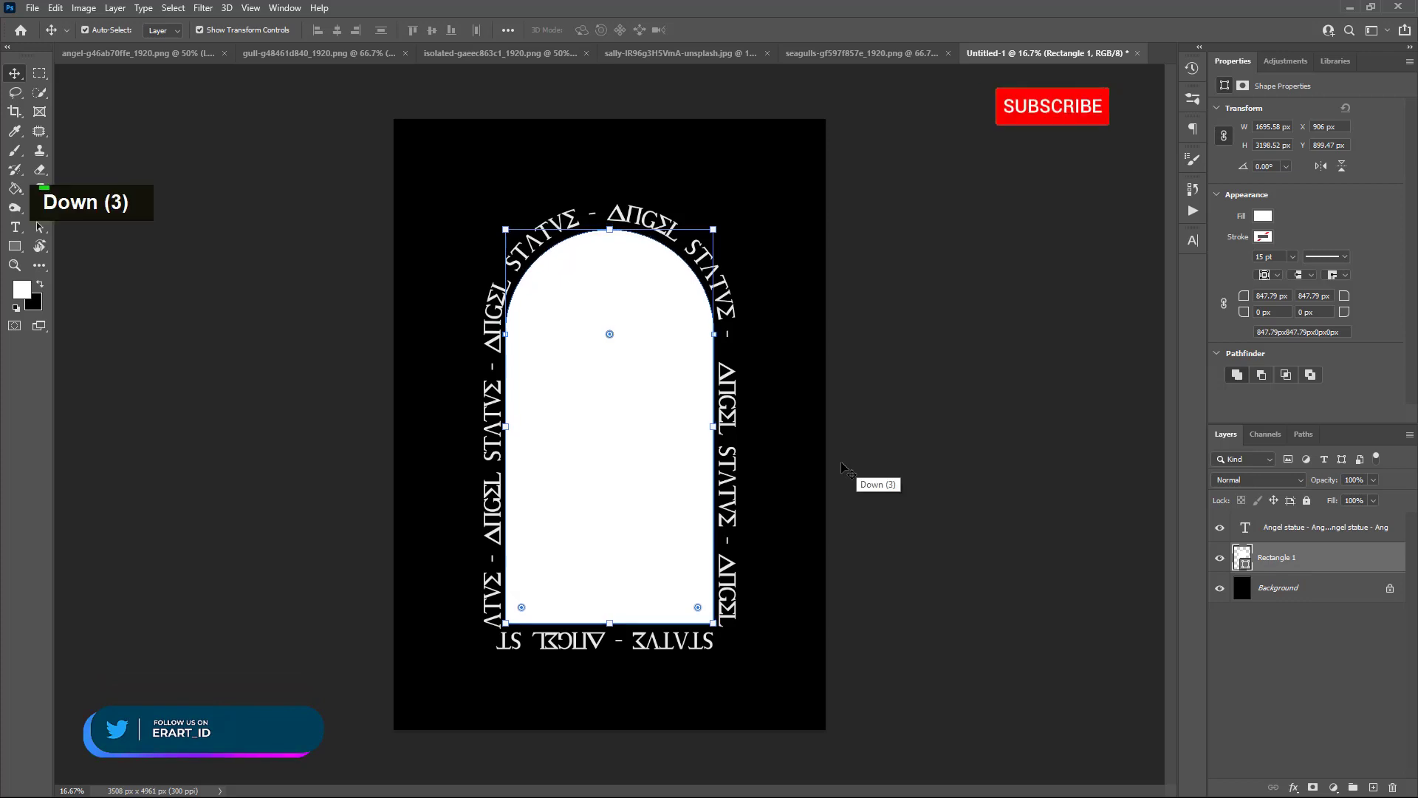
key("Up")
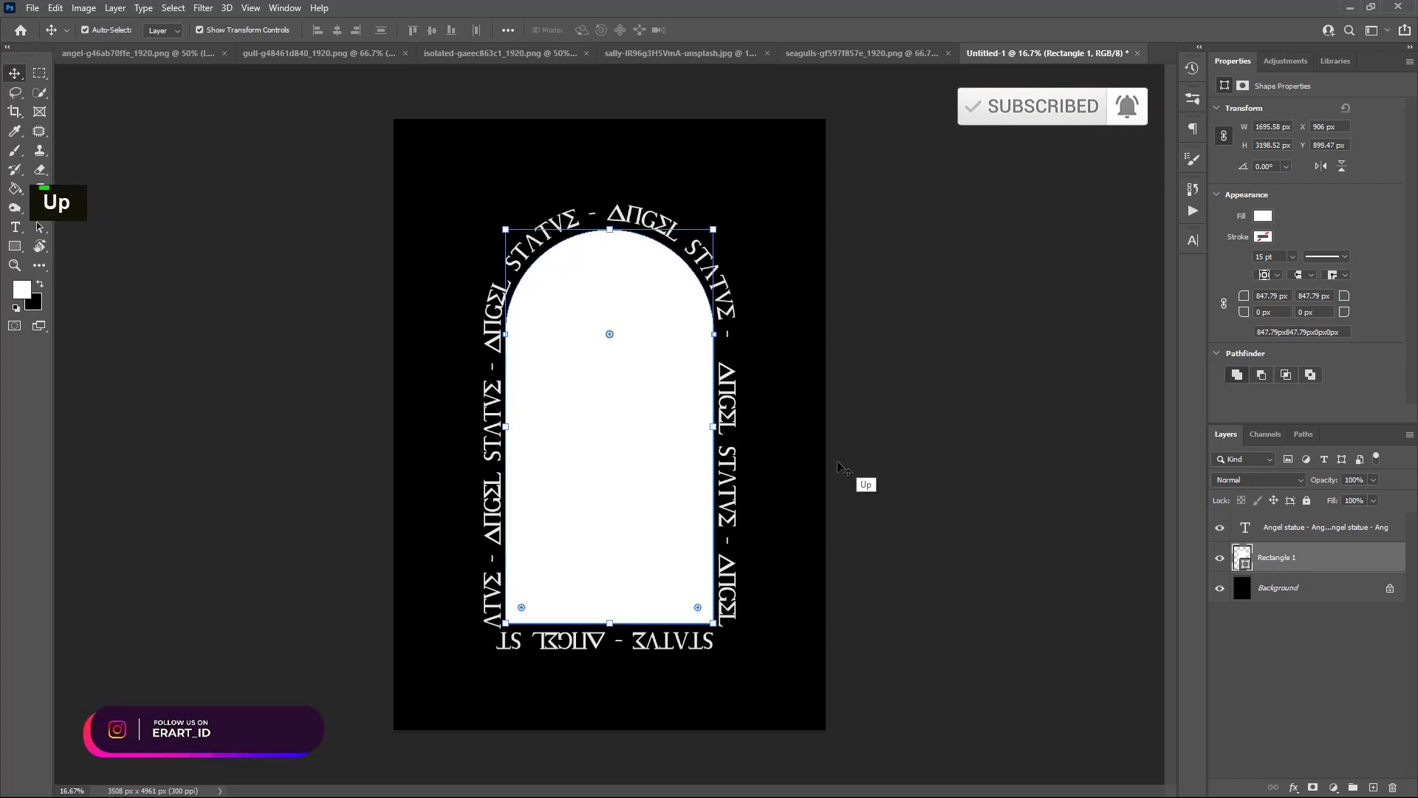
left_click(253, 163)
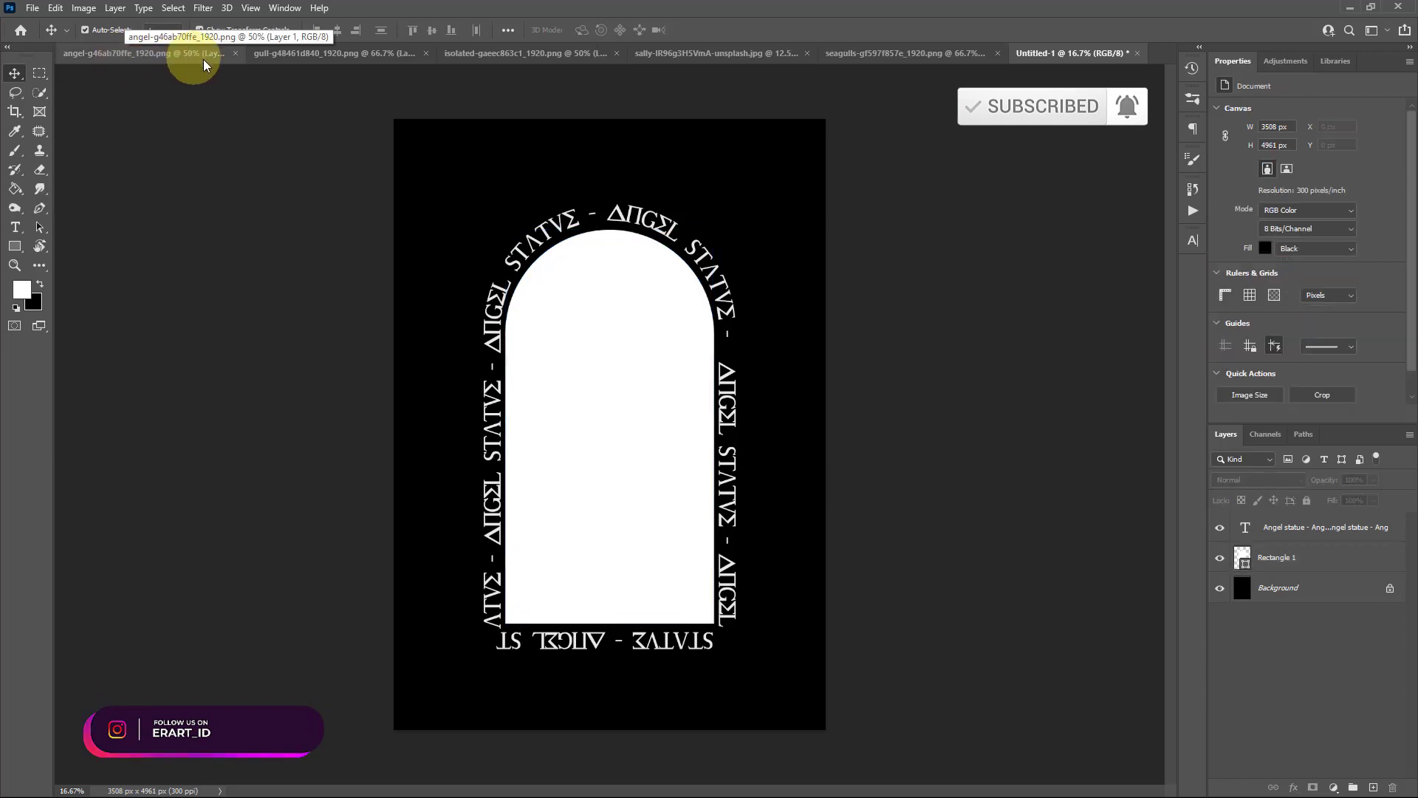
Step: Find the blue sky photo among the open documents and move it to its own floating window
left_click(298, 59)
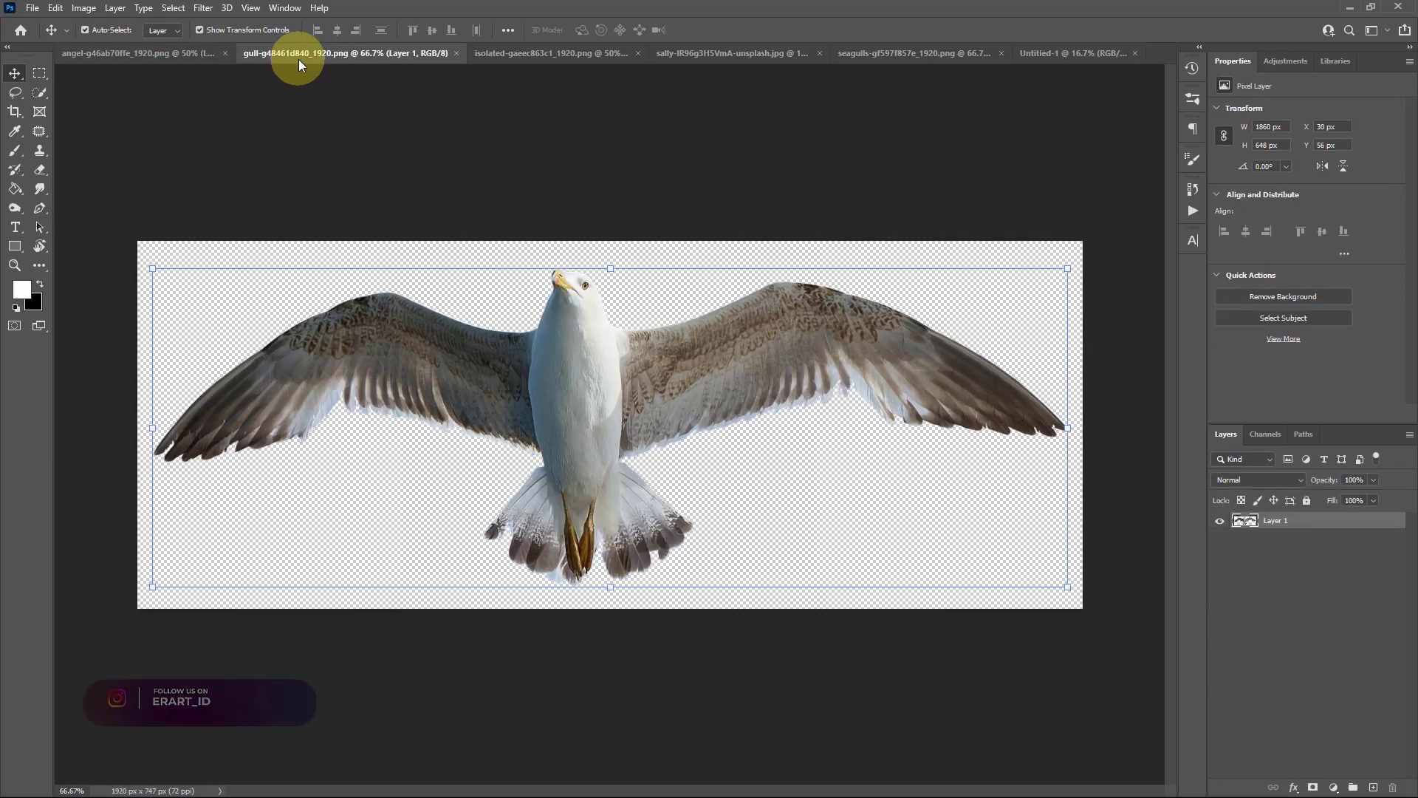
left_click(493, 53)
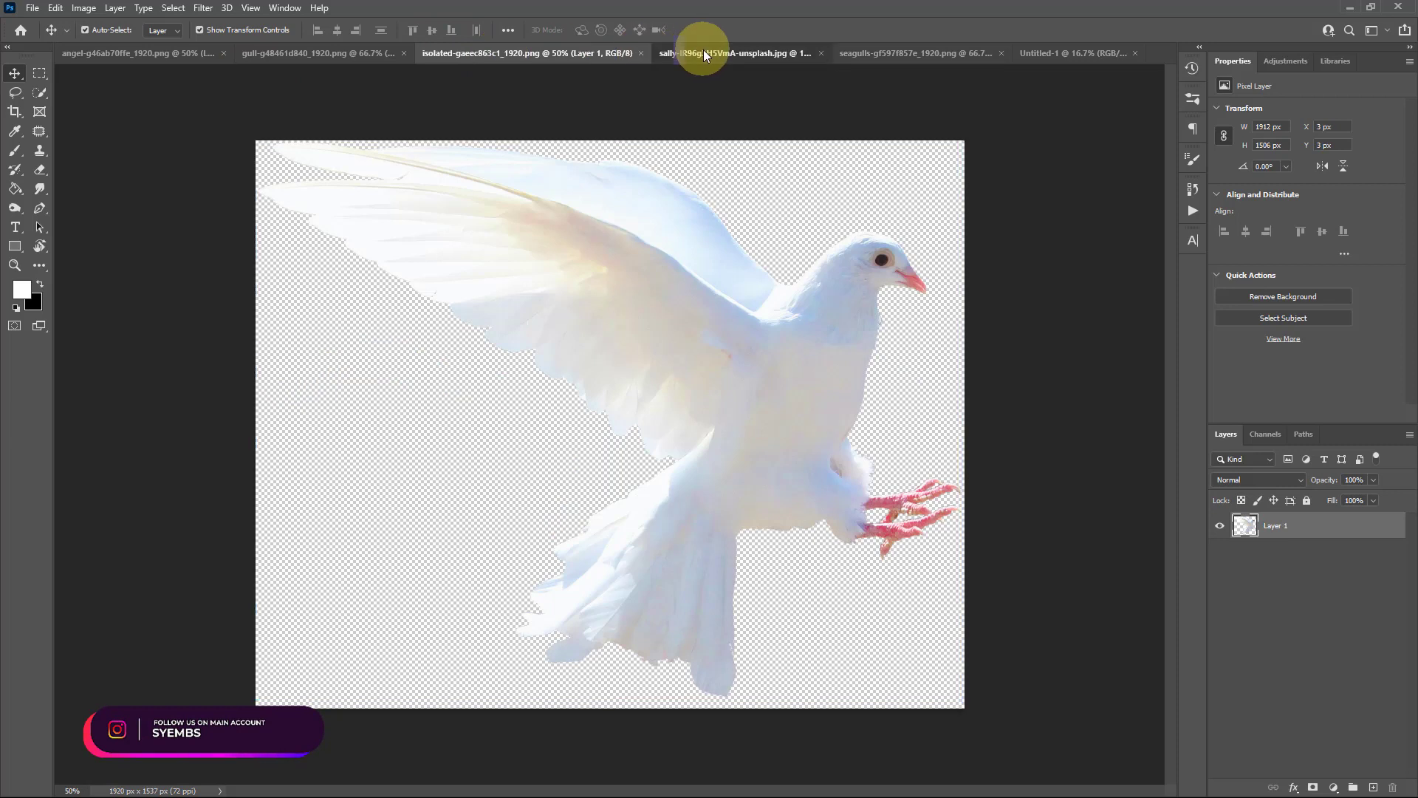
left_click(703, 50)
right_click(712, 52)
left_click(769, 122)
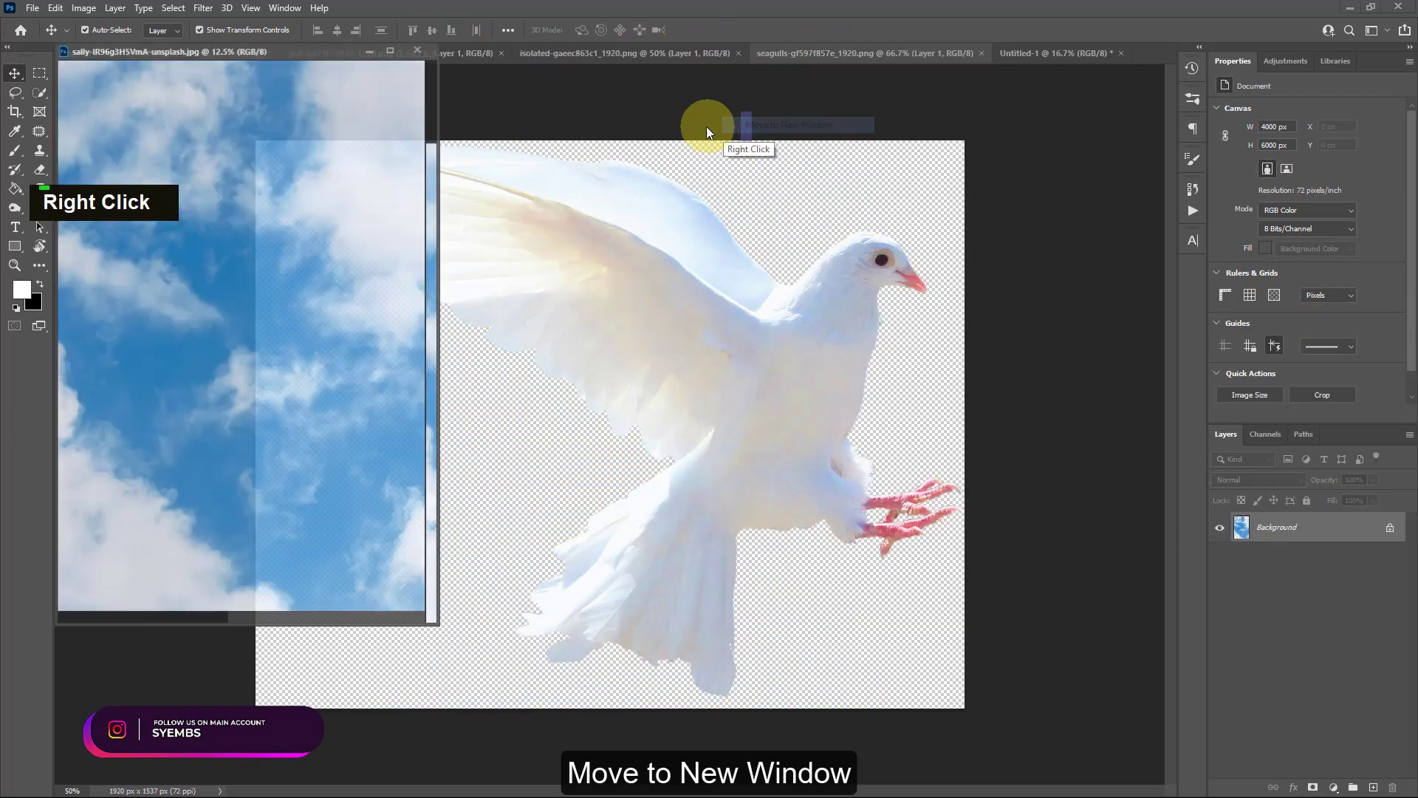
Step: Copy the sky photo onto the poster so it covers the canvas, and close the photo's floating window
left_click(1024, 50)
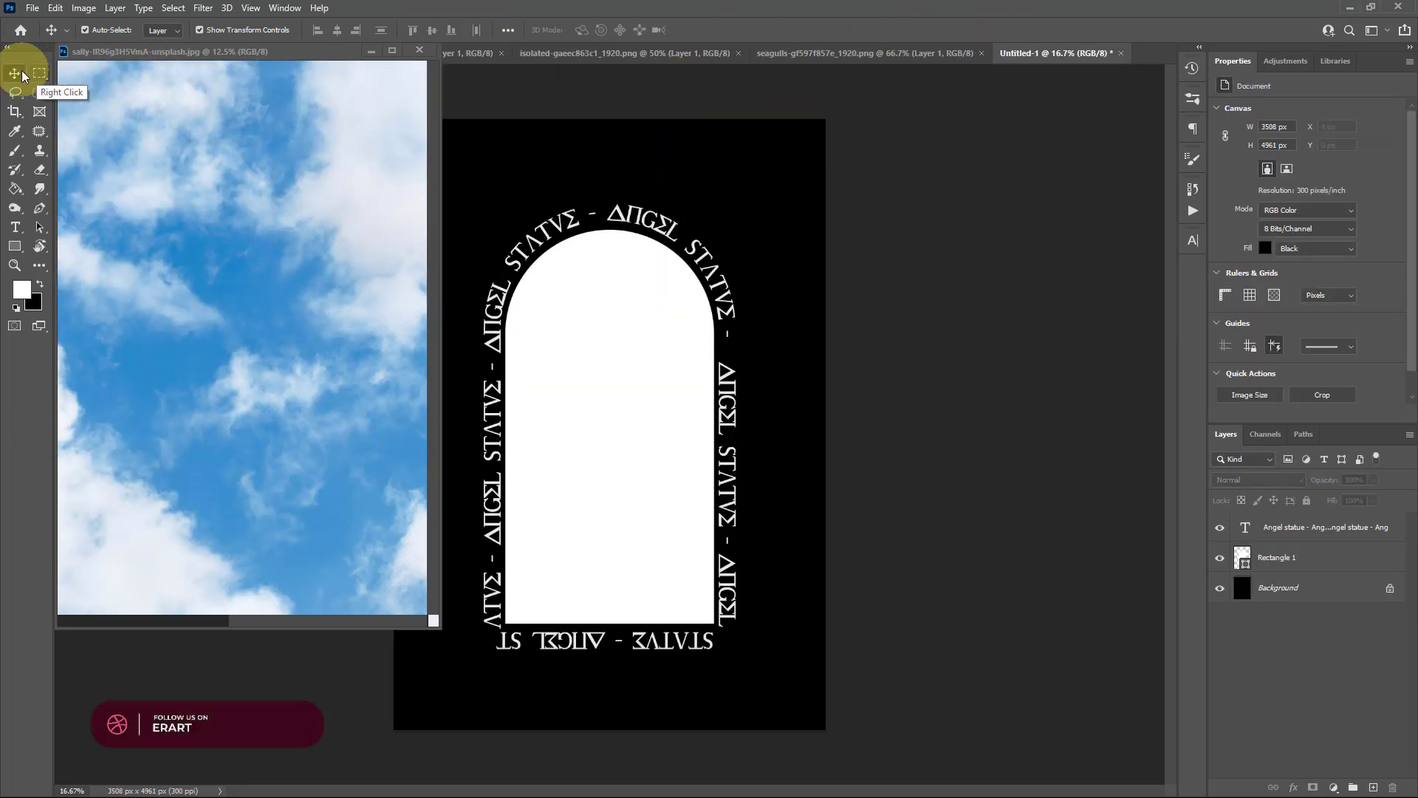
left_click_drag(189, 117, 592, 353)
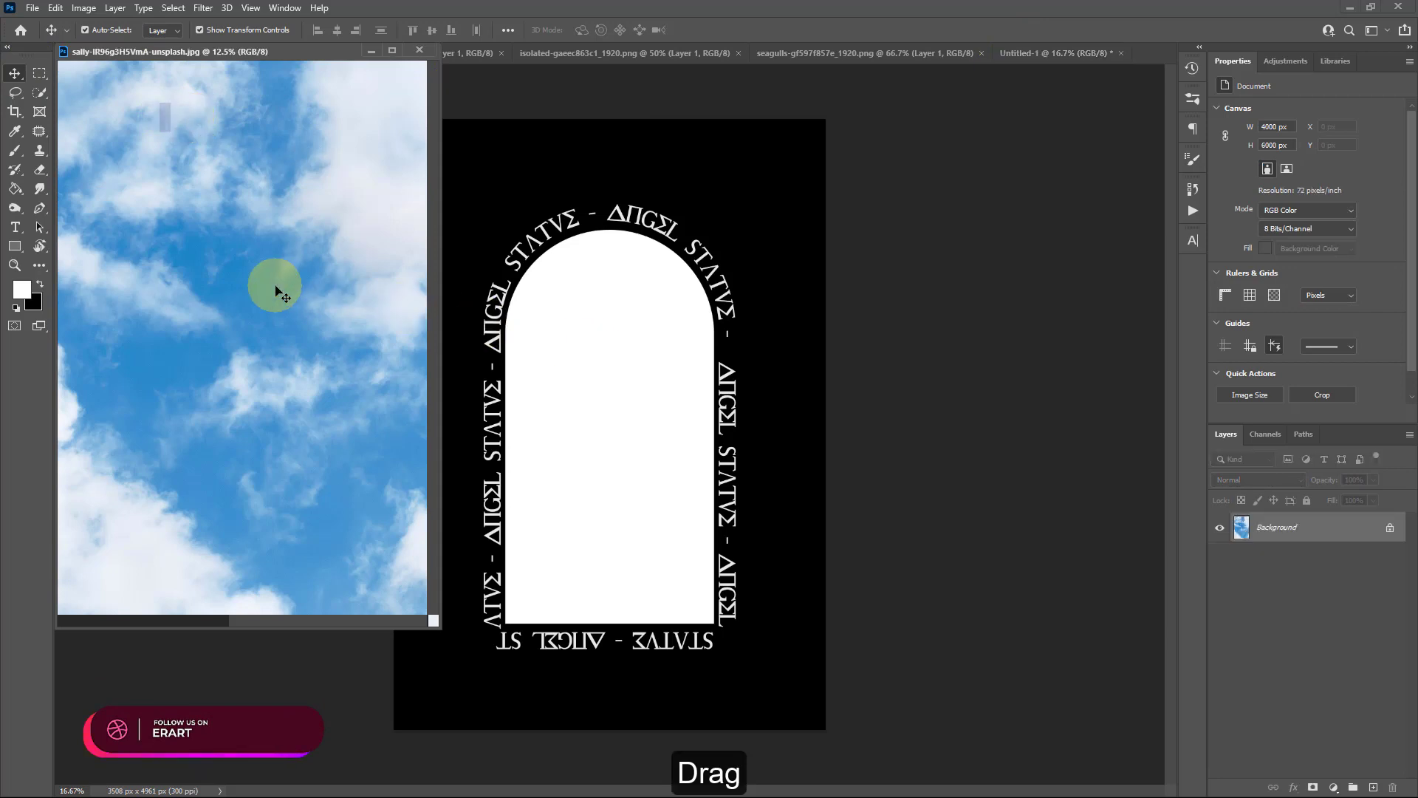
left_click_drag(276, 287, 638, 398)
left_click(419, 47)
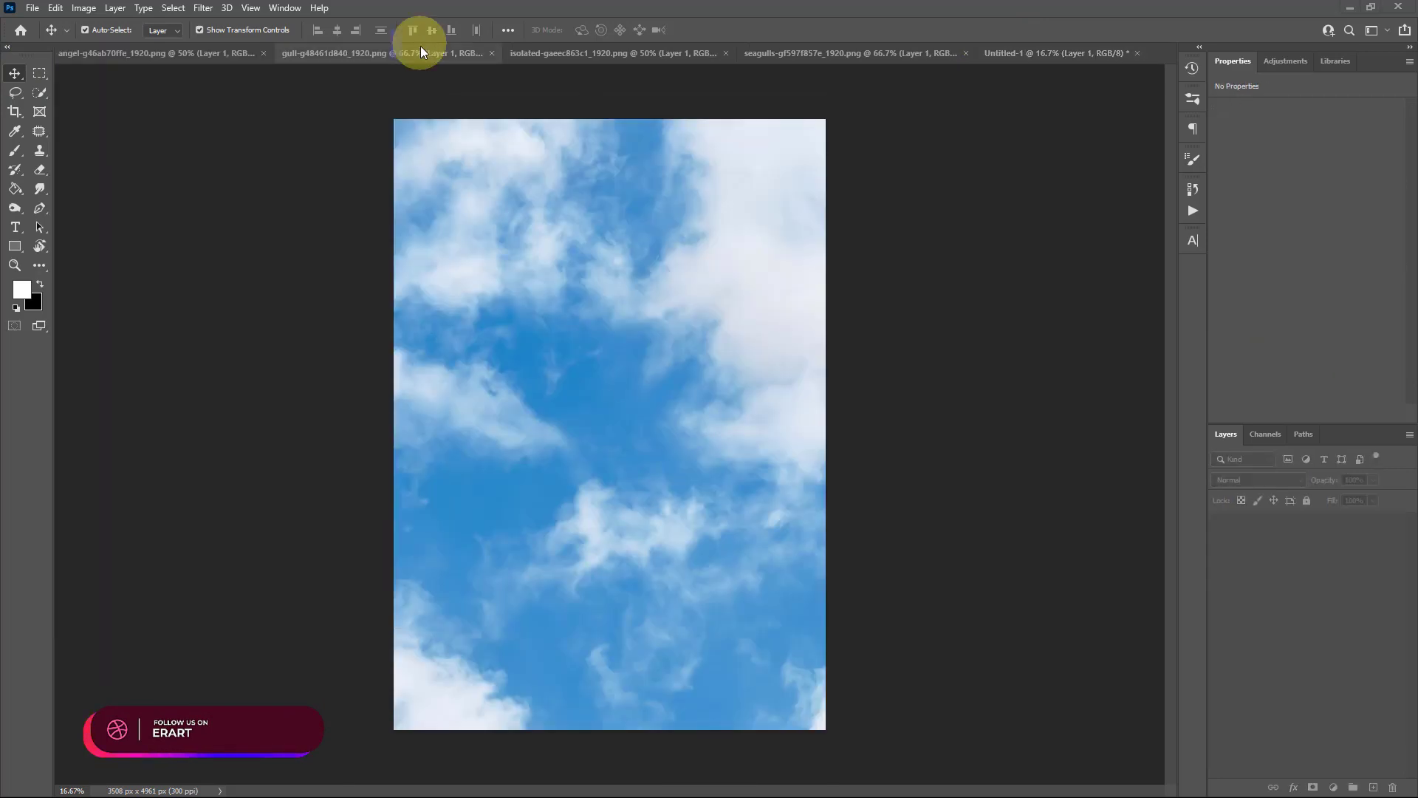
Step: Place the sky layer between the text and Rectangle 1 and clip it to the arch with a clipping mask
left_click_drag(1266, 530, 1258, 575)
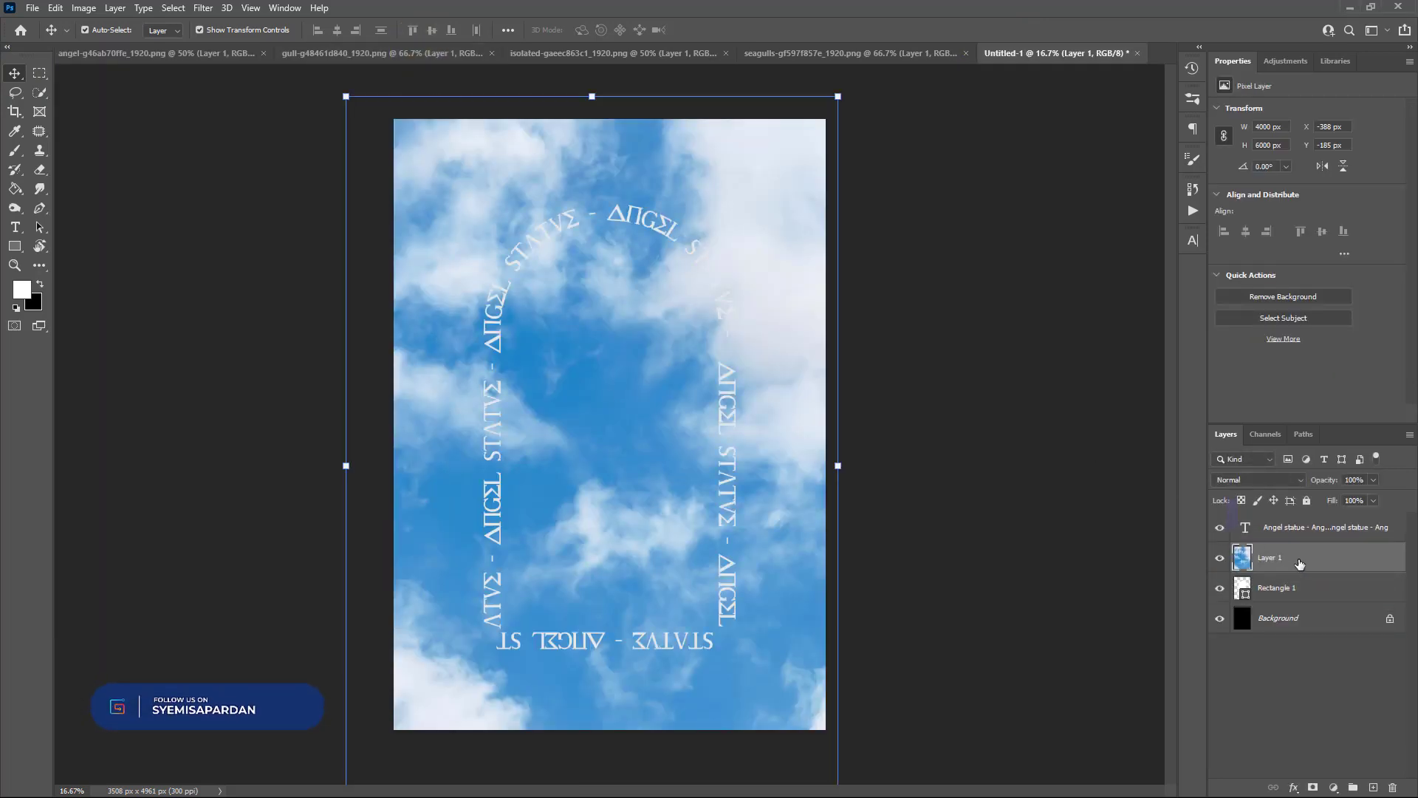
right_click(1326, 559)
left_click(1264, 455)
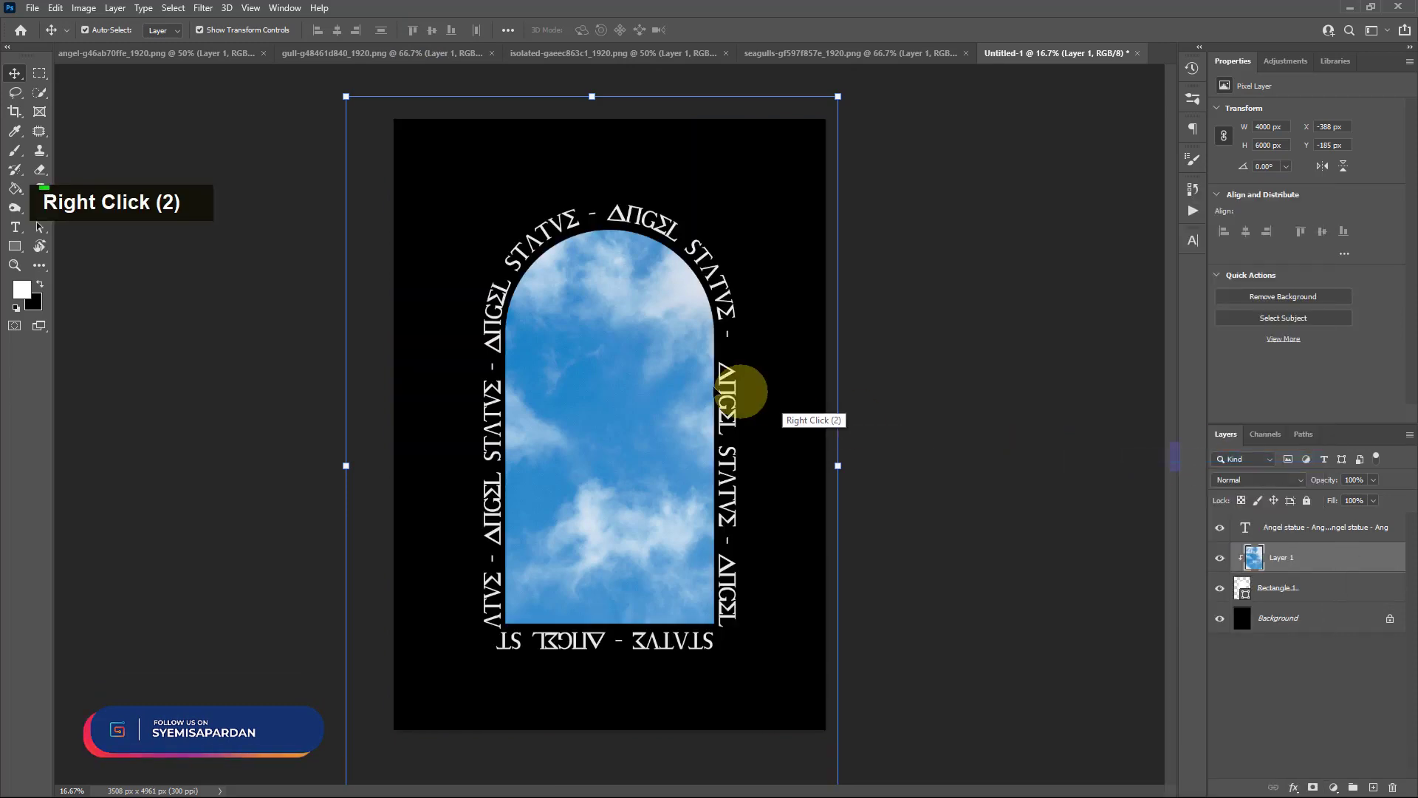
left_click(611, 384)
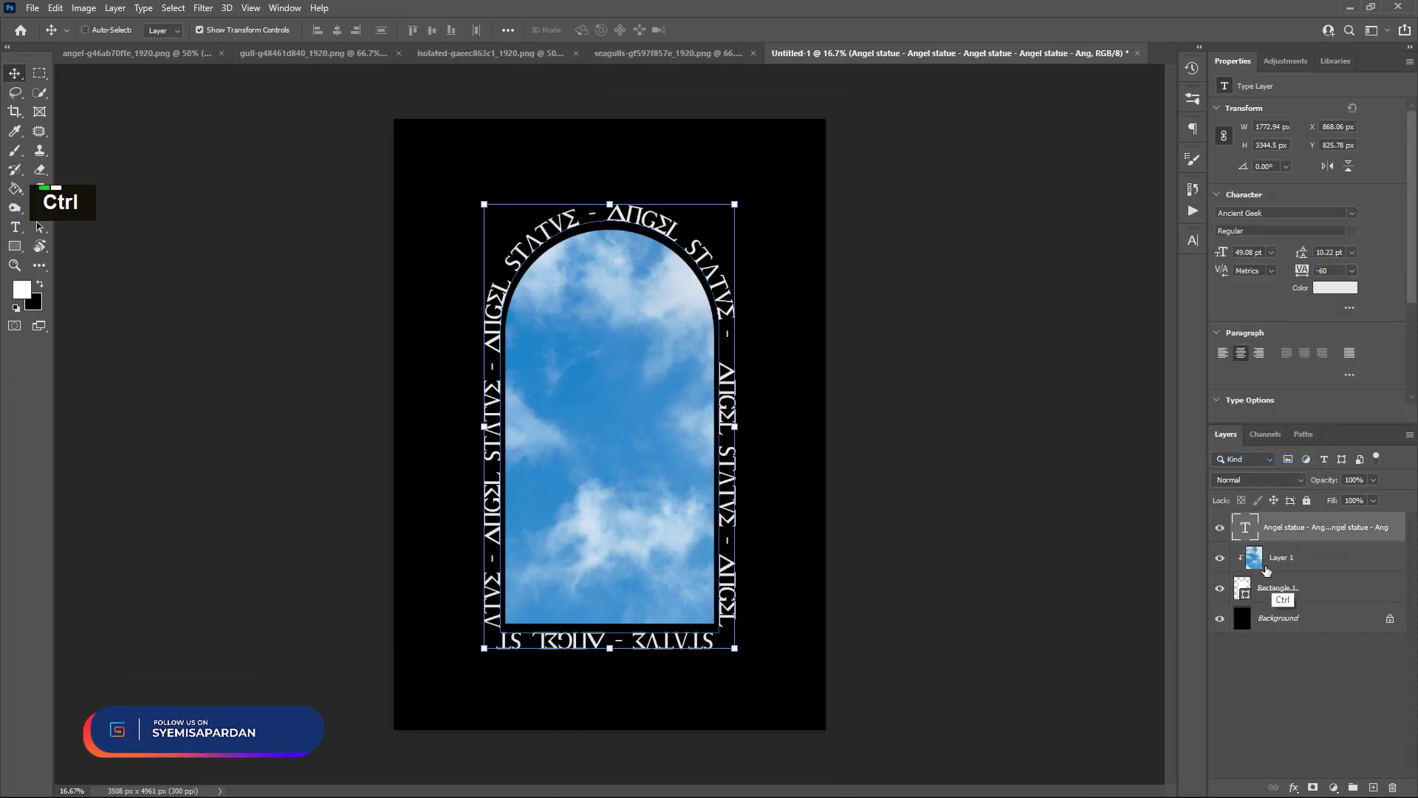
key("ctrl+z")
right_click(1322, 558)
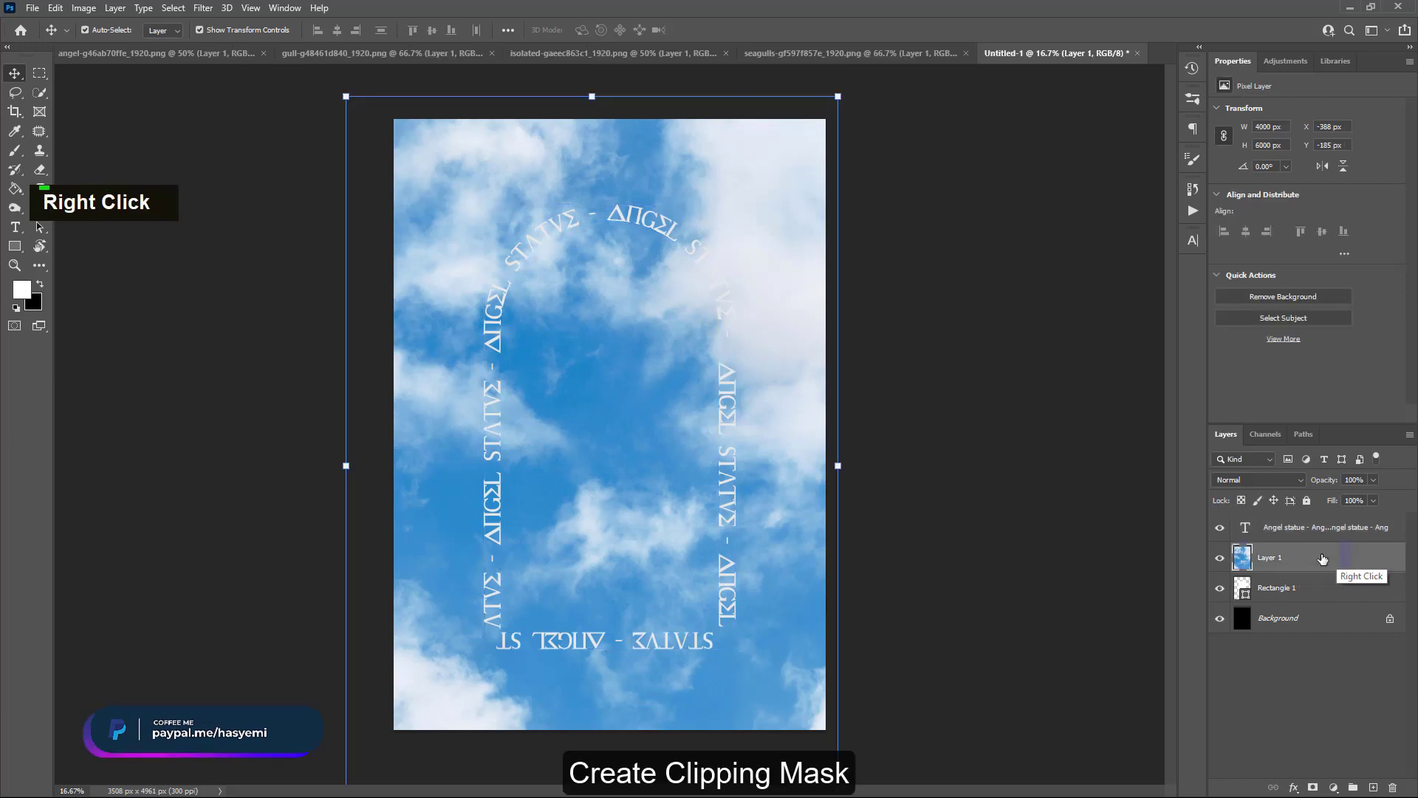
left_click(1192, 456)
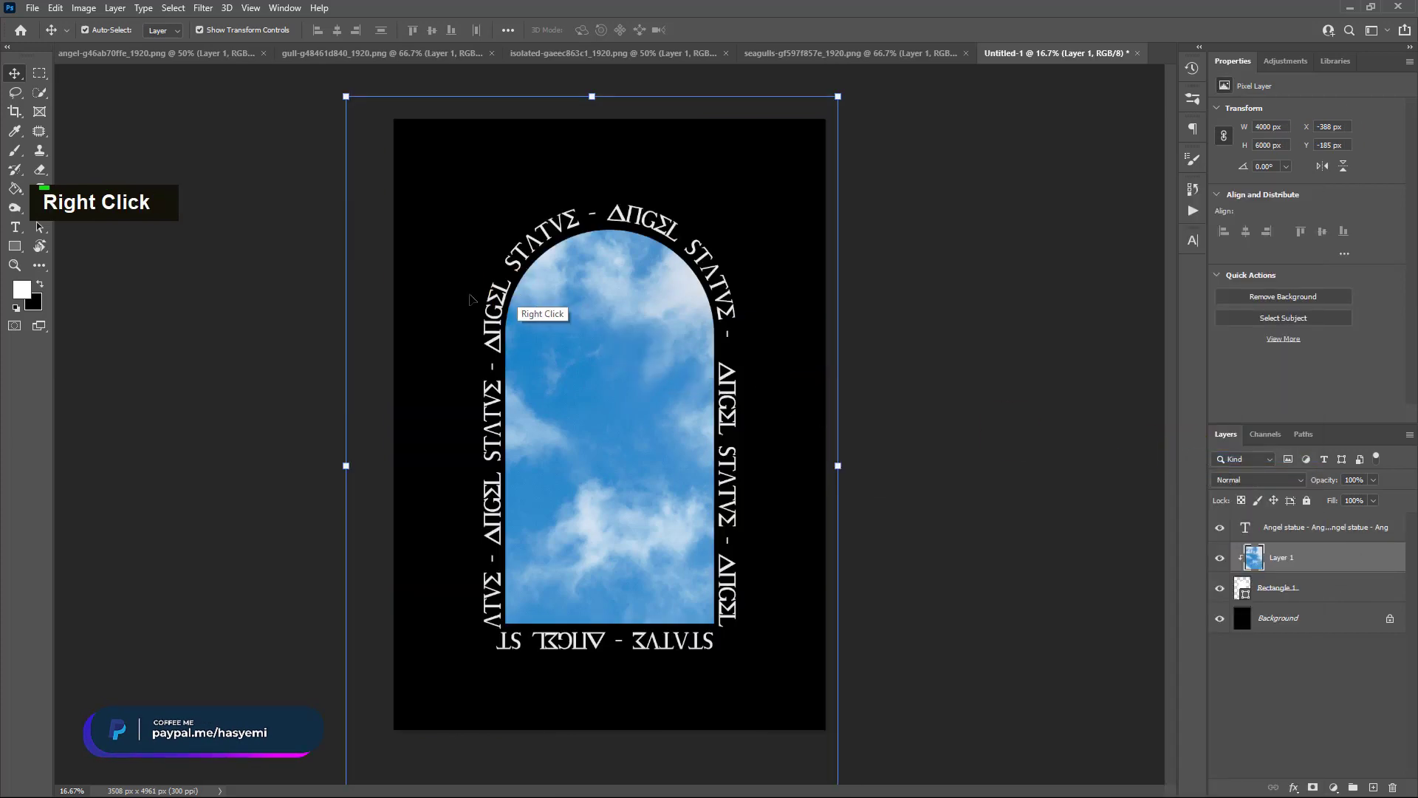
Step: Lock the "ANGEL STATUE" path text layer
left_click(604, 385)
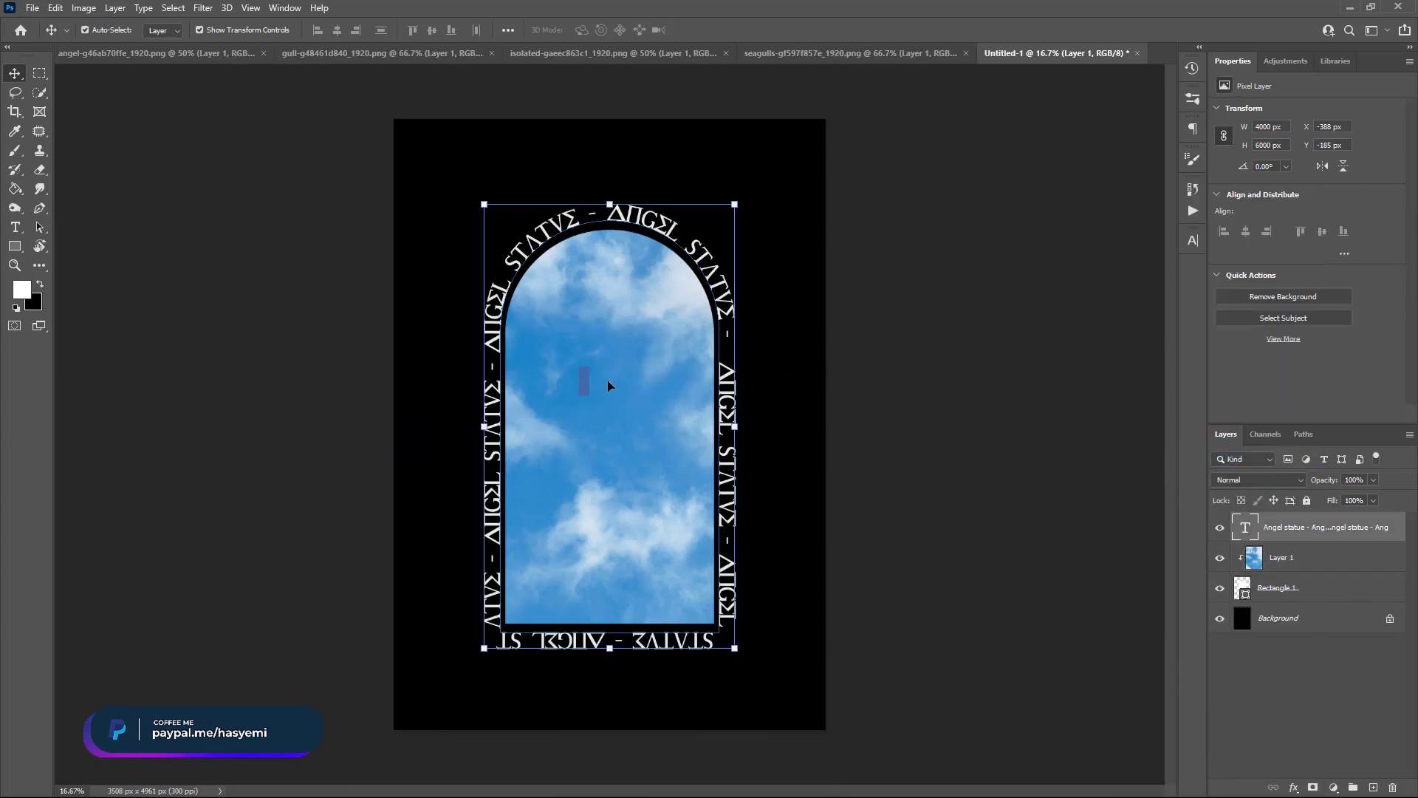
left_click(1307, 500)
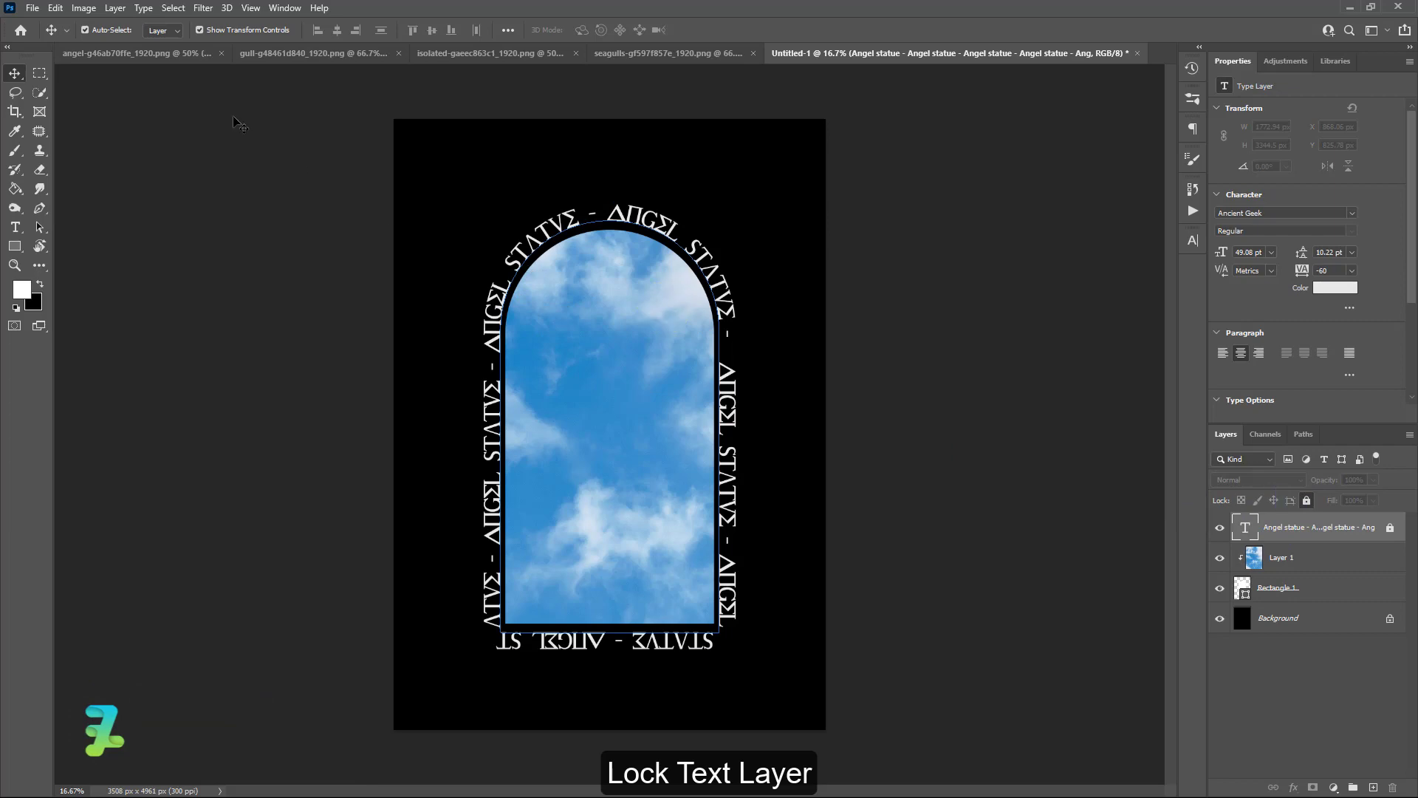
Step: Float the angel statue image in a new window, copy the statue onto the poster, and close that window
left_click(127, 52)
right_click(127, 52)
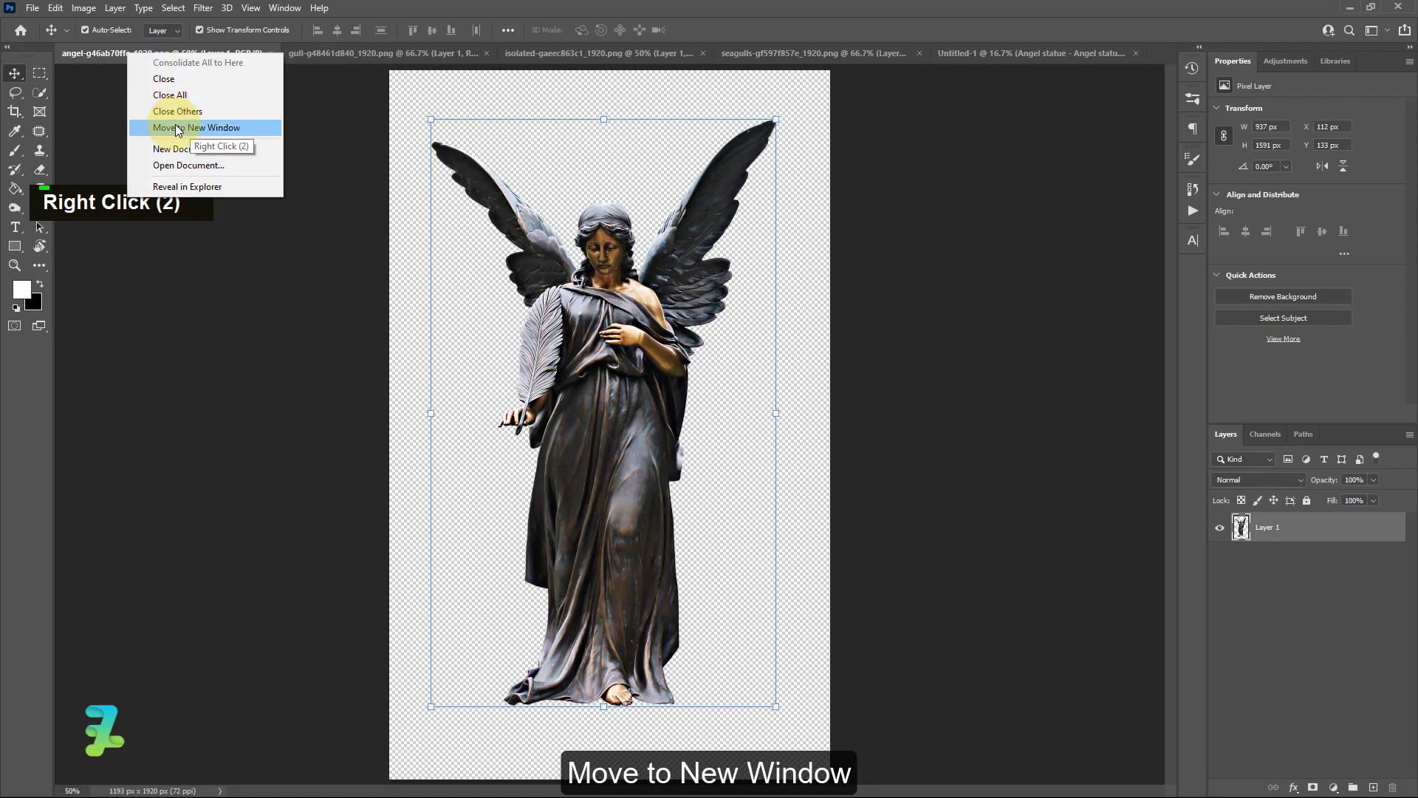
left_click(178, 128)
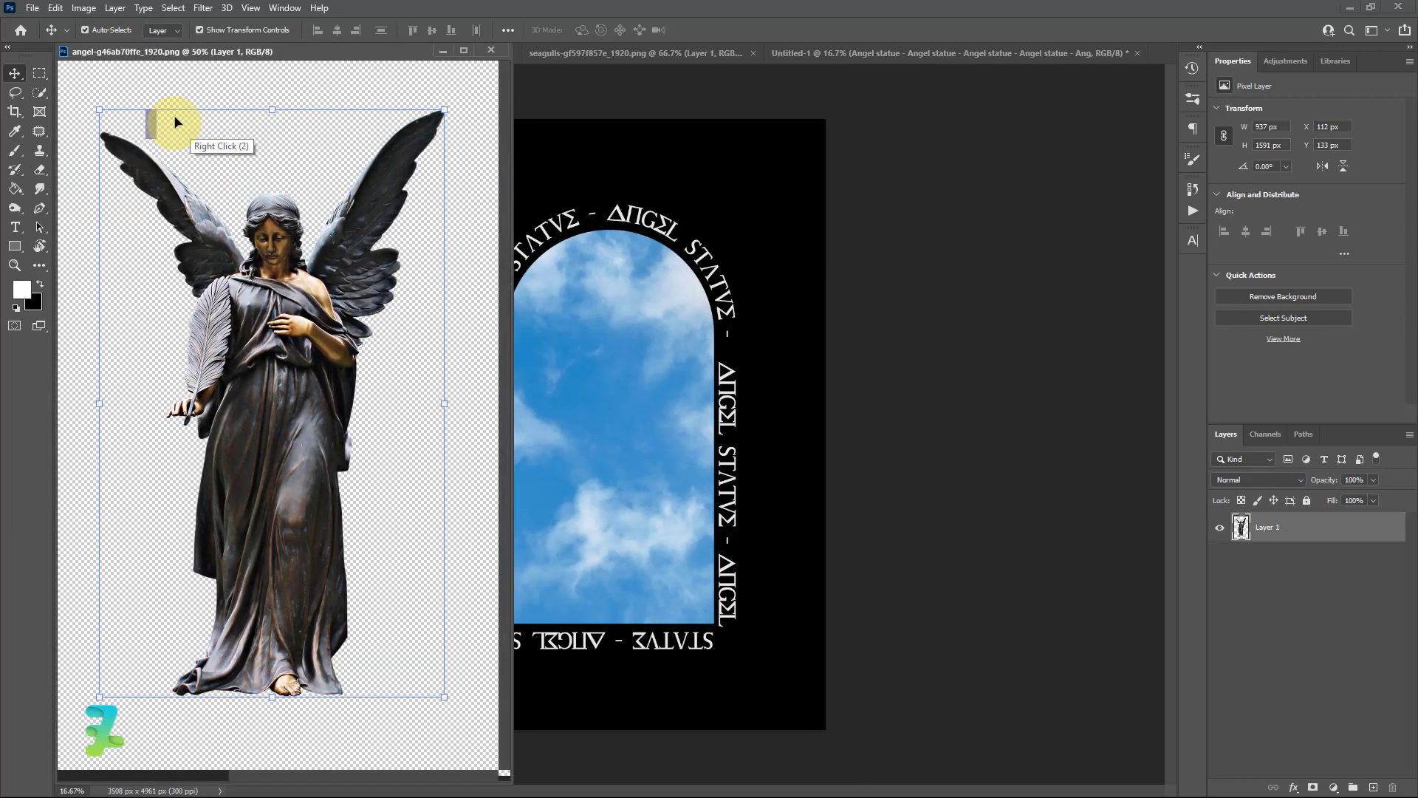
left_click_drag(315, 49, 314, 159)
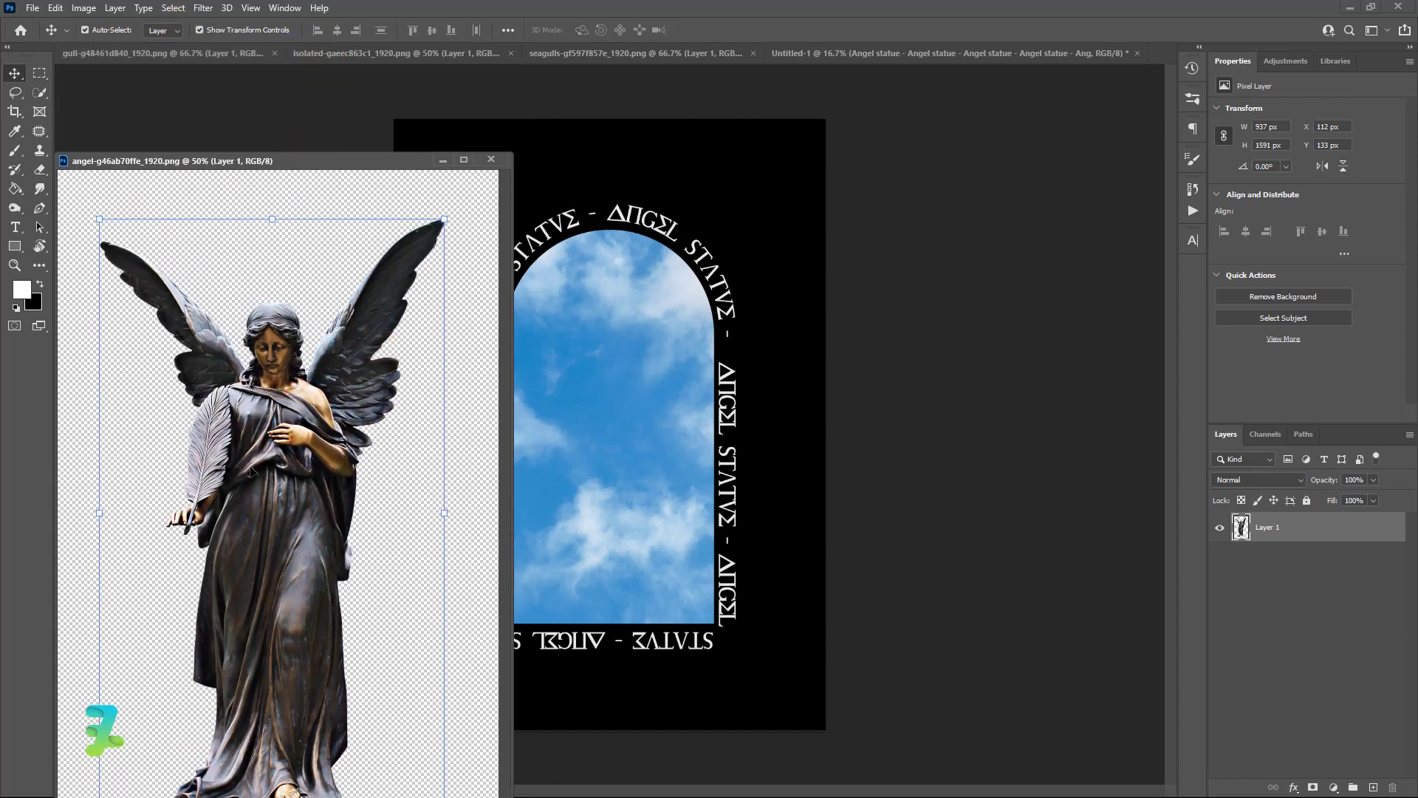
left_click_drag(246, 471, 613, 510)
left_click(492, 160)
Step: Enlarge the statue to about 214% (2006 by 3406 px), centre it over the arch, and commit the transform
key("ctrl+t")
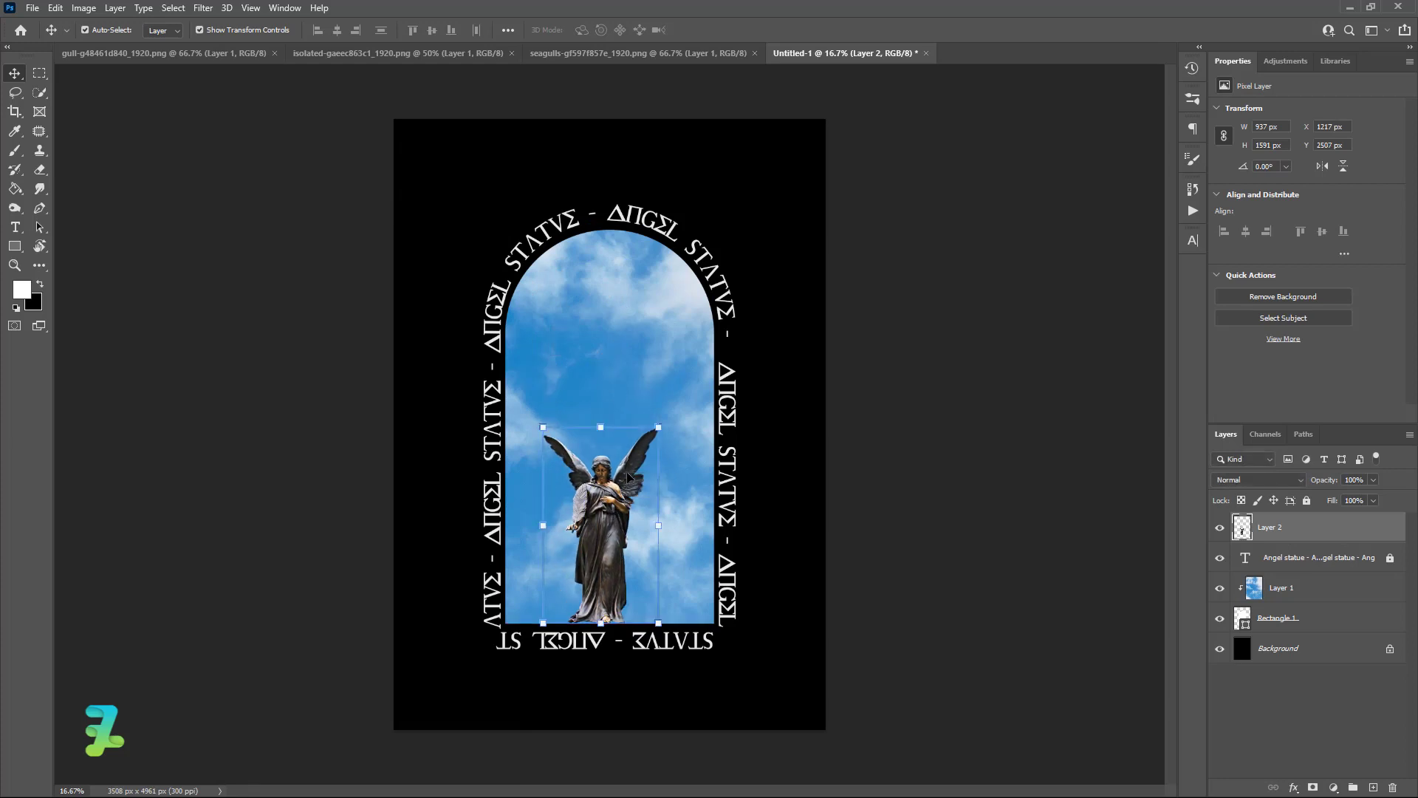
left_click_drag(659, 427, 768, 242)
left_click_drag(625, 452, 577, 478)
left_click_drag(737, 261, 744, 230)
left_click_drag(635, 448, 626, 436)
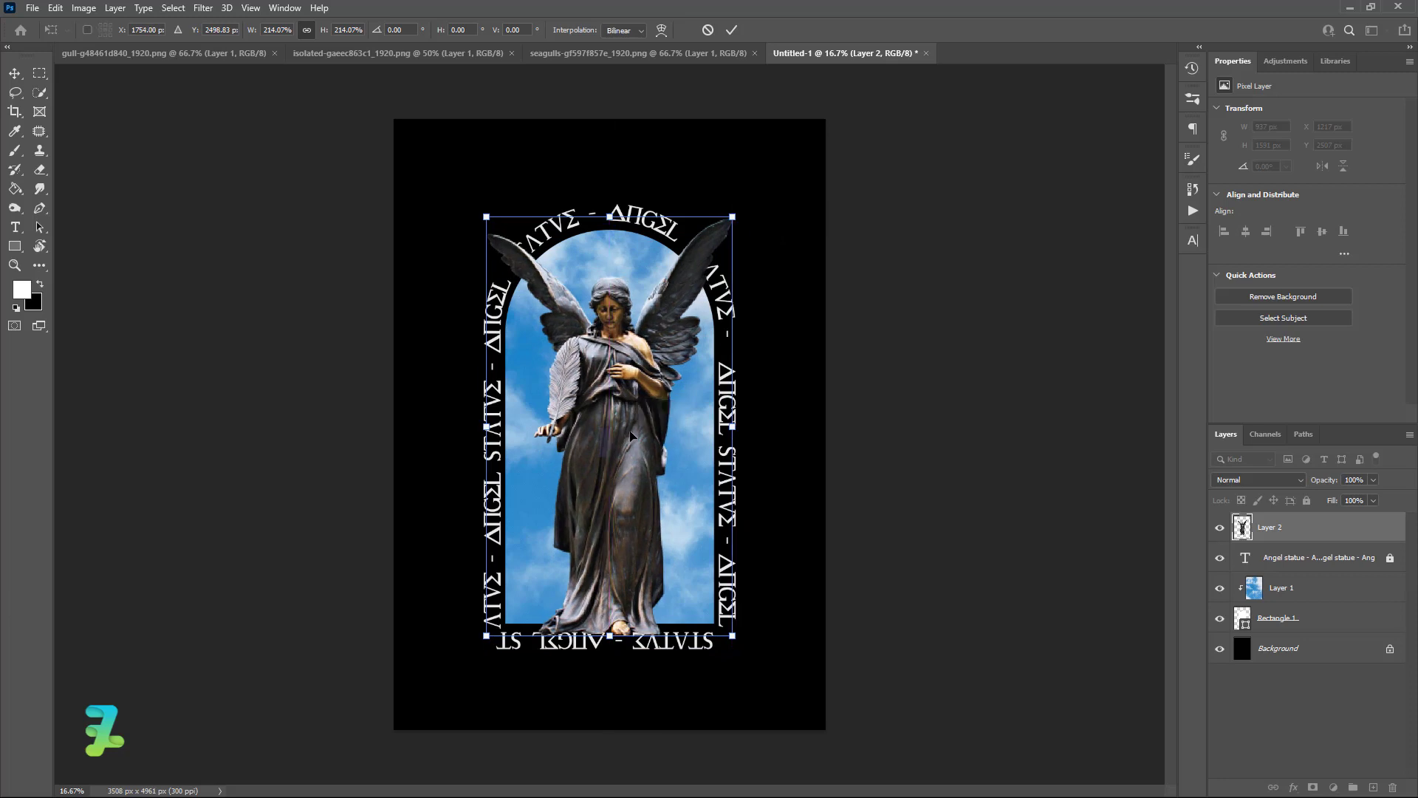
left_click(24, 83)
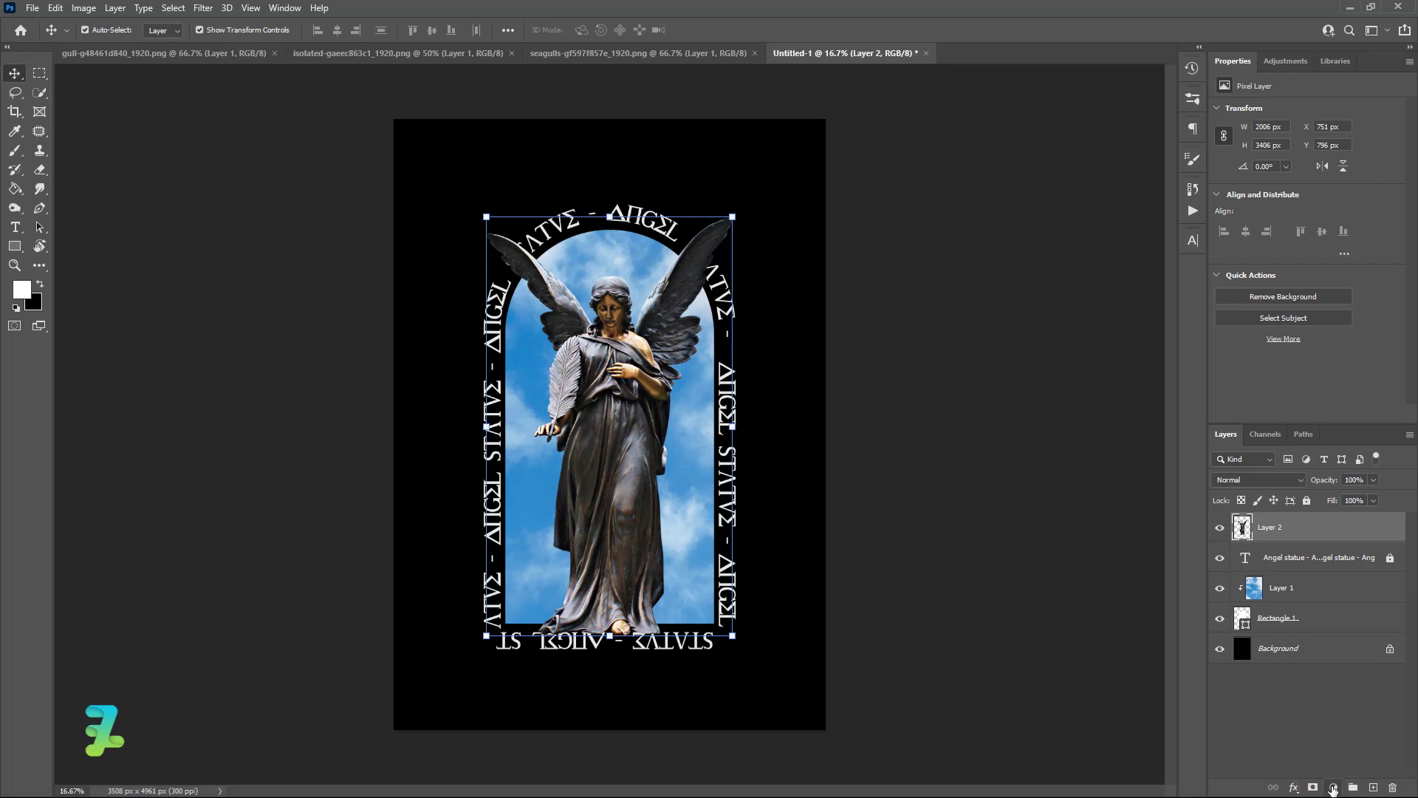
Step: Add a Levels adjustment clipped to the statue layer and darken its midtones to 0.77
left_click(1332, 787)
left_click(1354, 583)
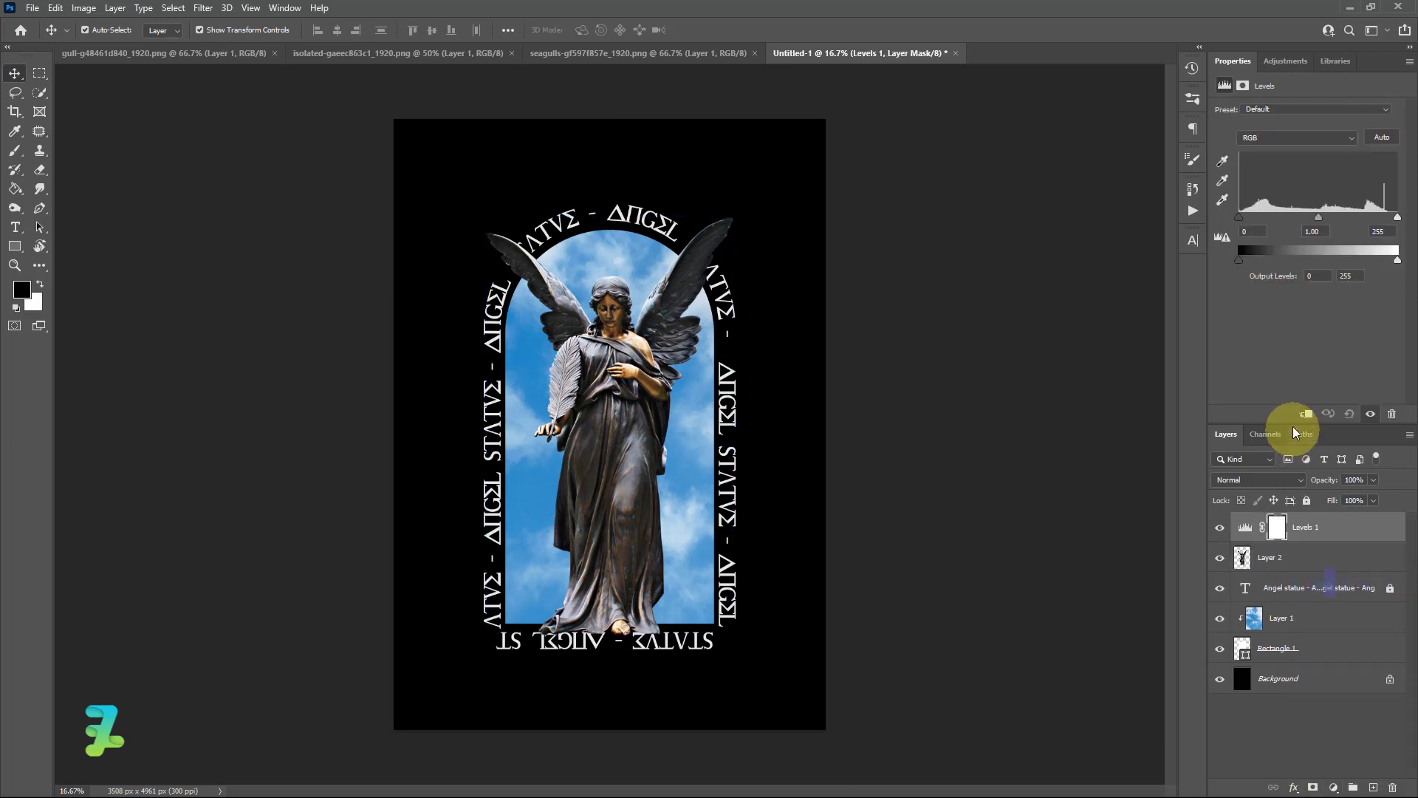
left_click(1305, 412)
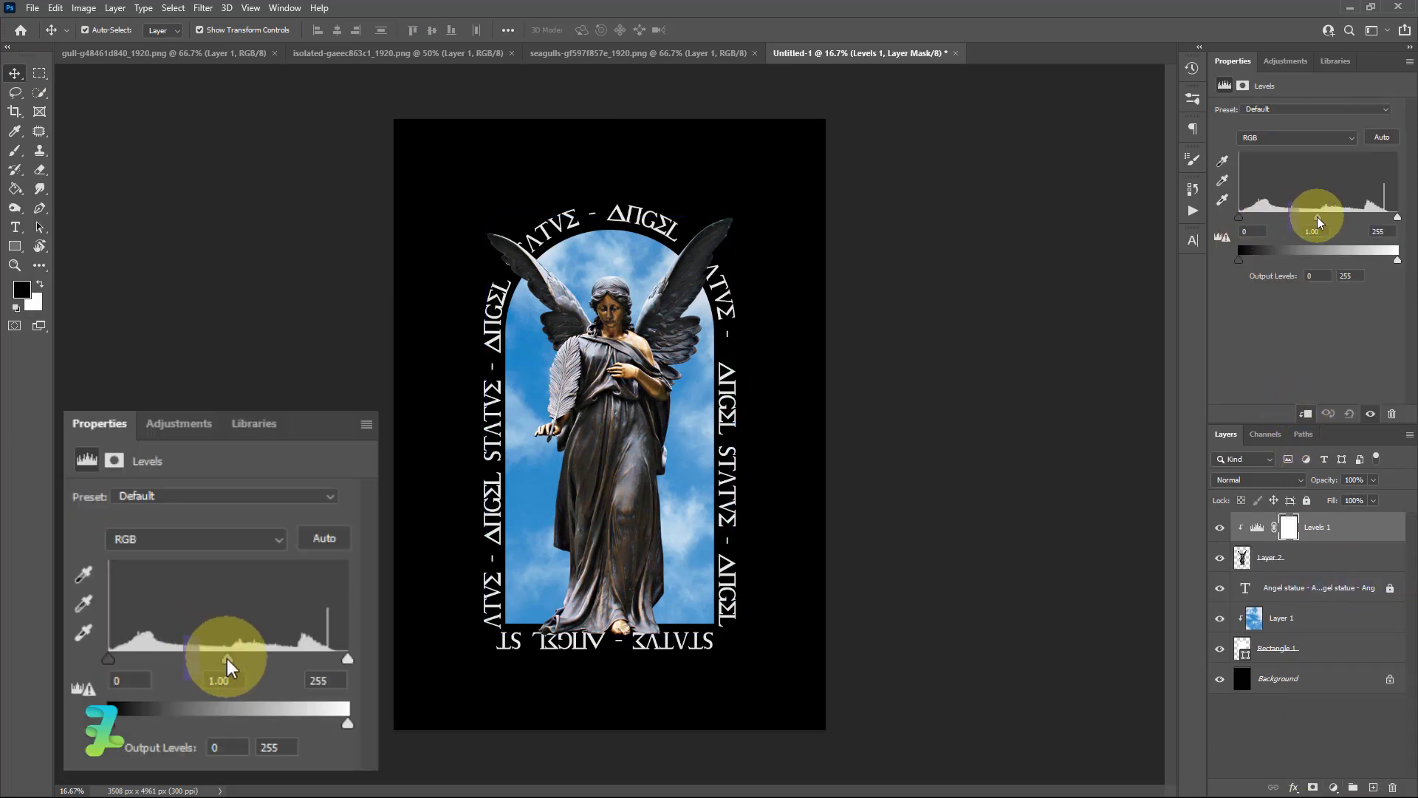
mouse_move(1318, 216)
left_mouse_down()
mouse_move(1303, 217)
mouse_move(1332, 215)
left_mouse_up()
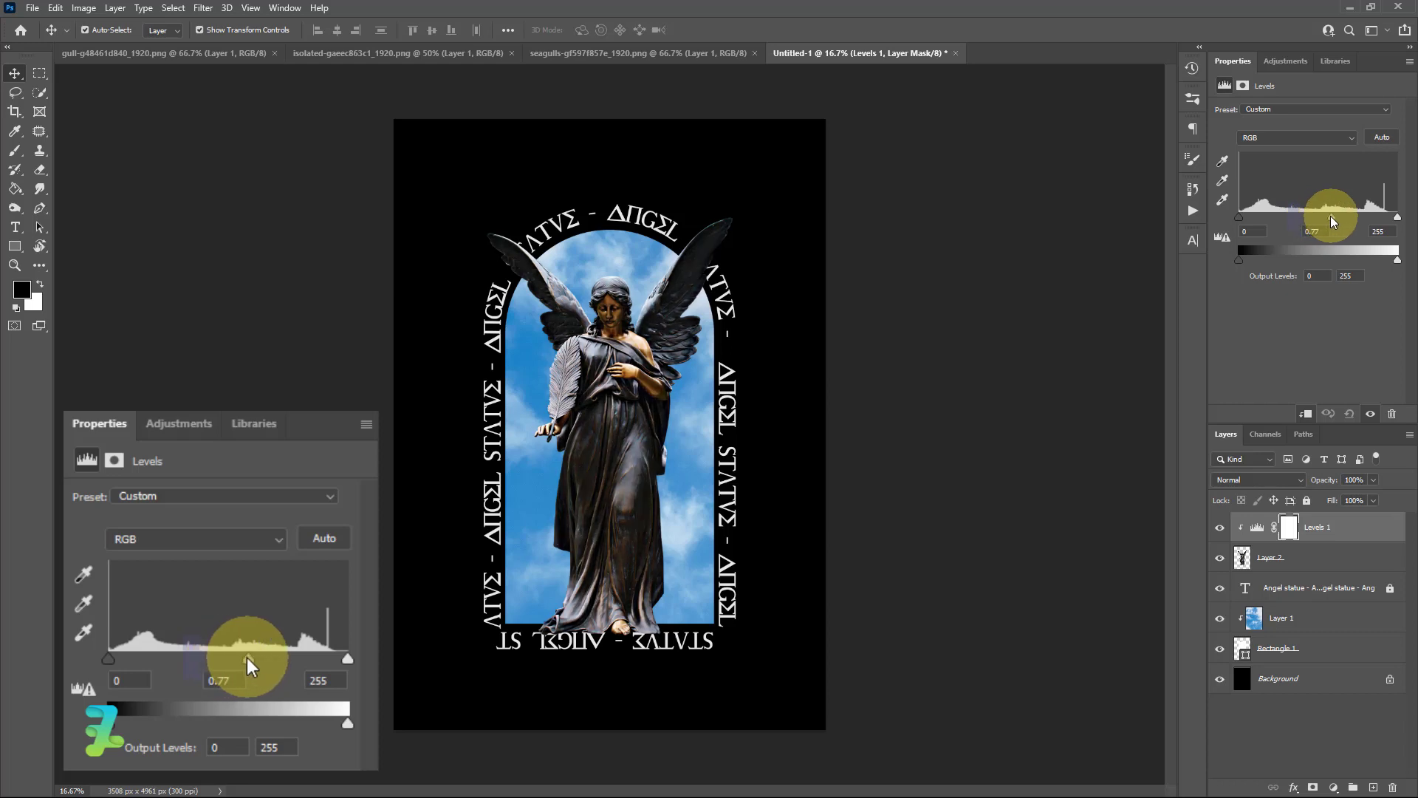
Step: Target the Levels layer's mask and set the foreground colour to black, #000000
left_click(1291, 529)
left_click(20, 292)
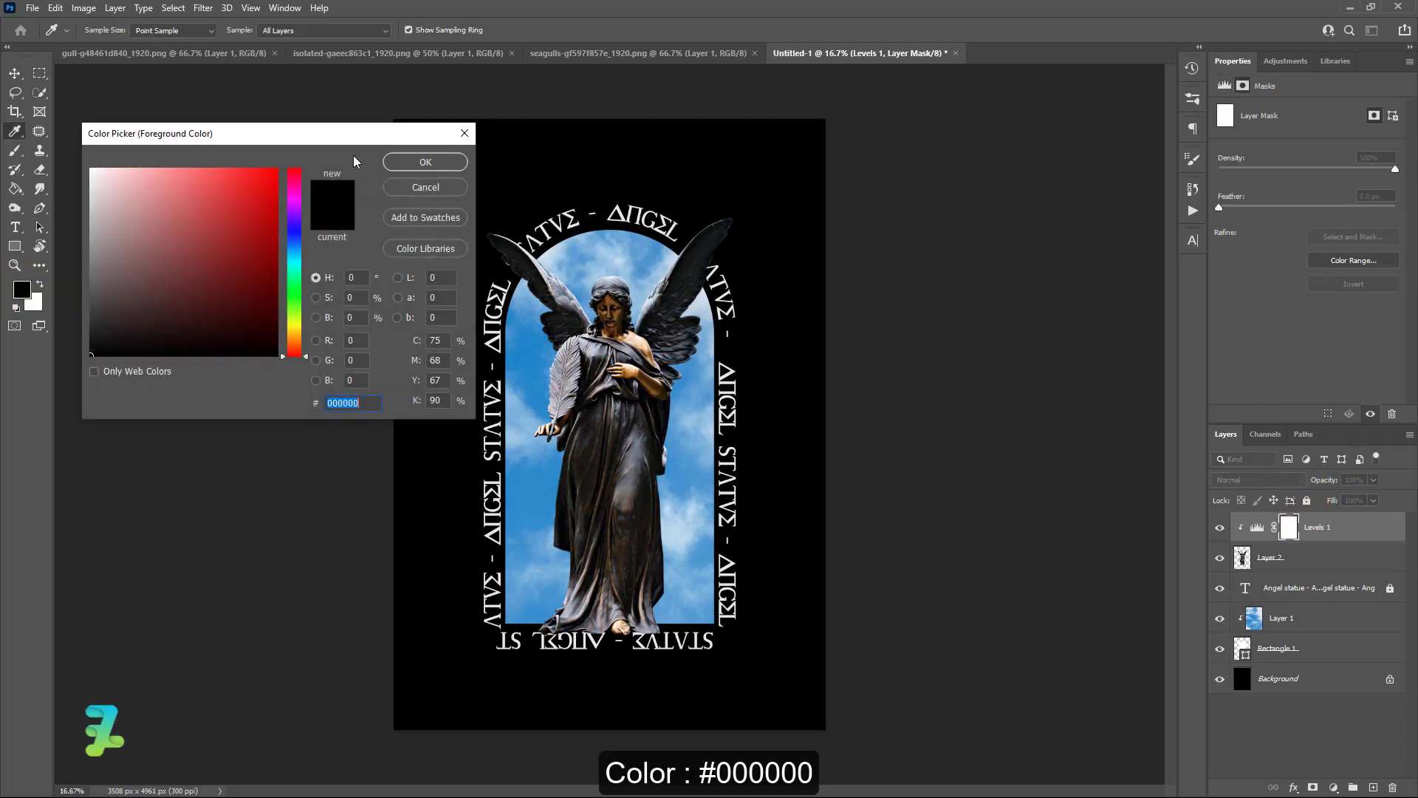
left_click(397, 159)
Step: Activate the Brush tool and choose the Soft Round brush from General Brushes
left_click(14, 151)
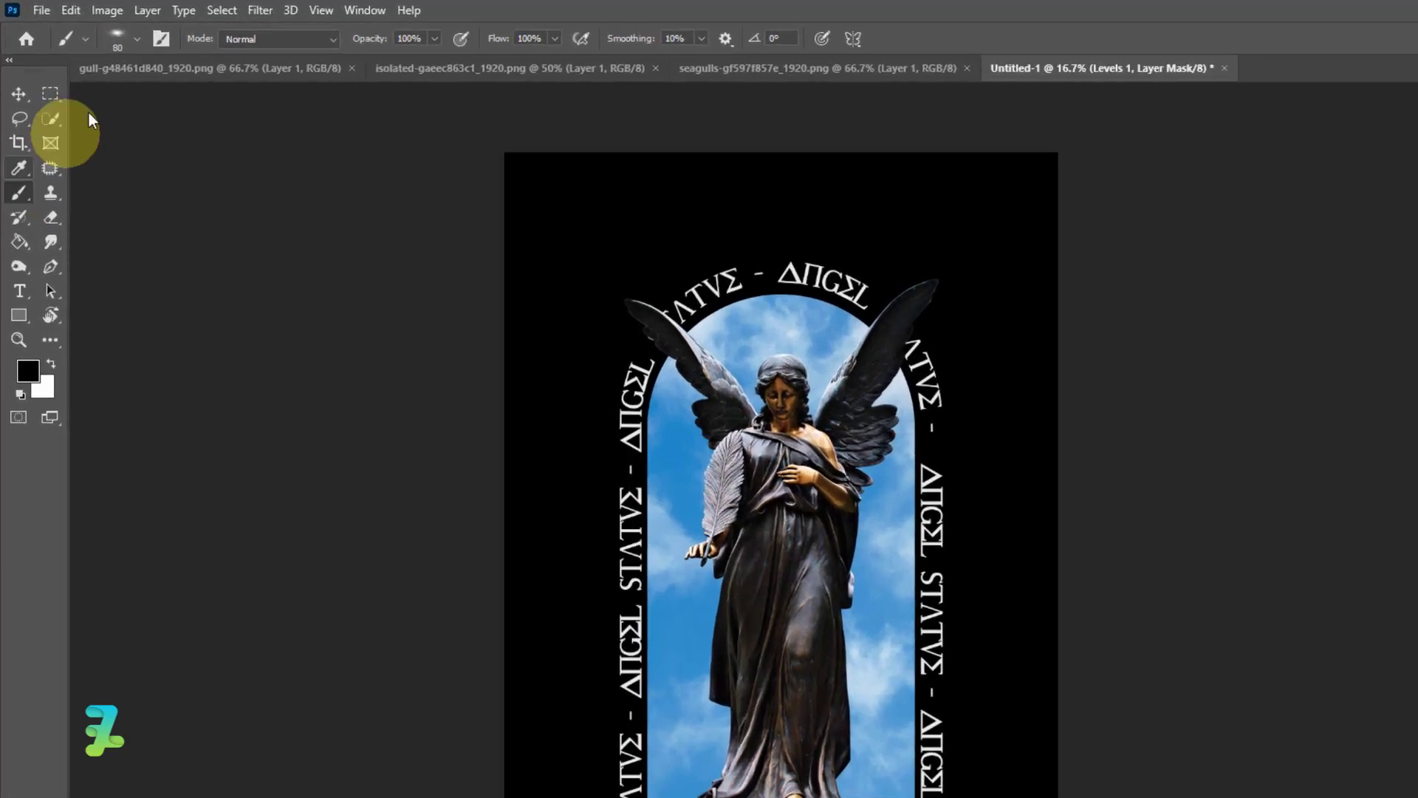
left_click(107, 30)
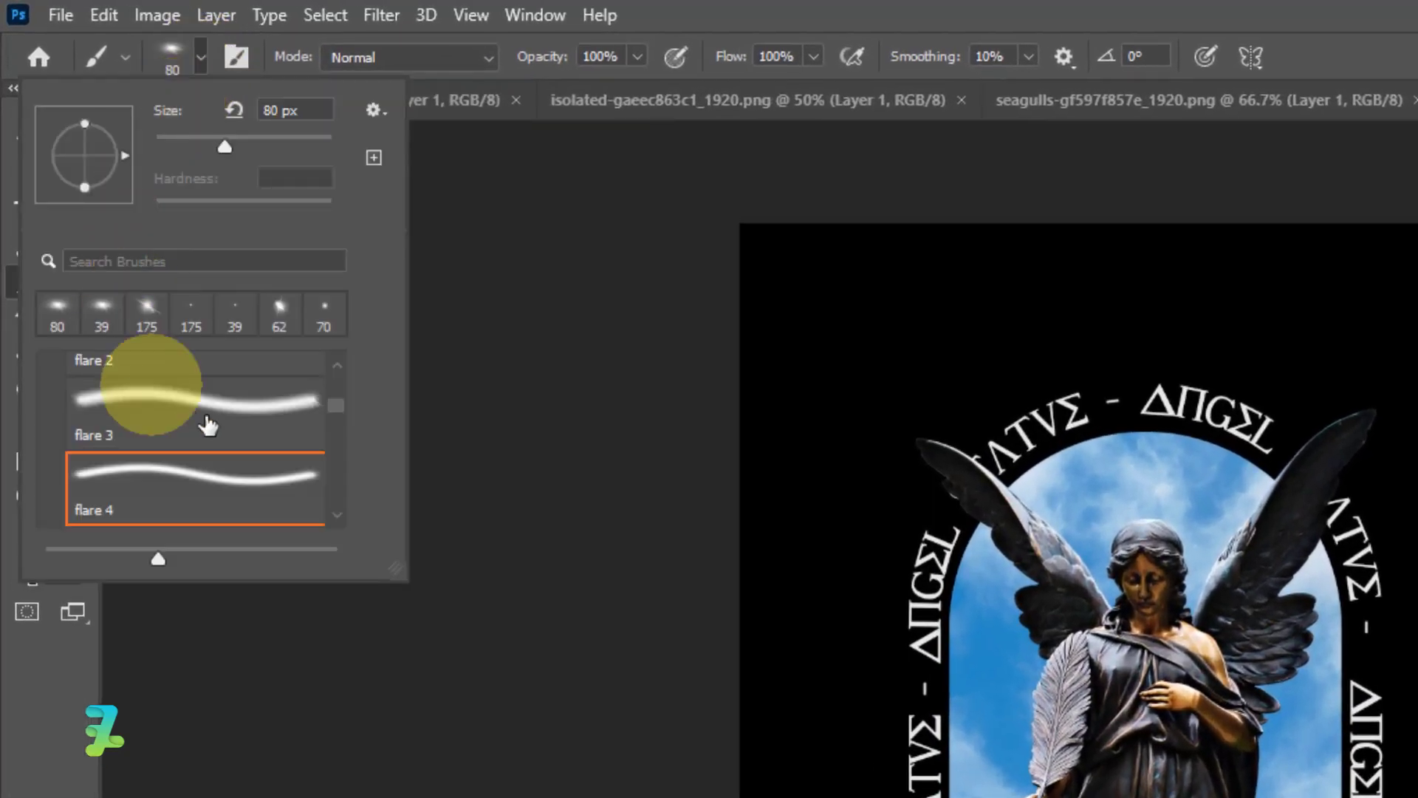
scroll(339, 404, "up", 2)
left_click_drag(327, 411, 336, 369)
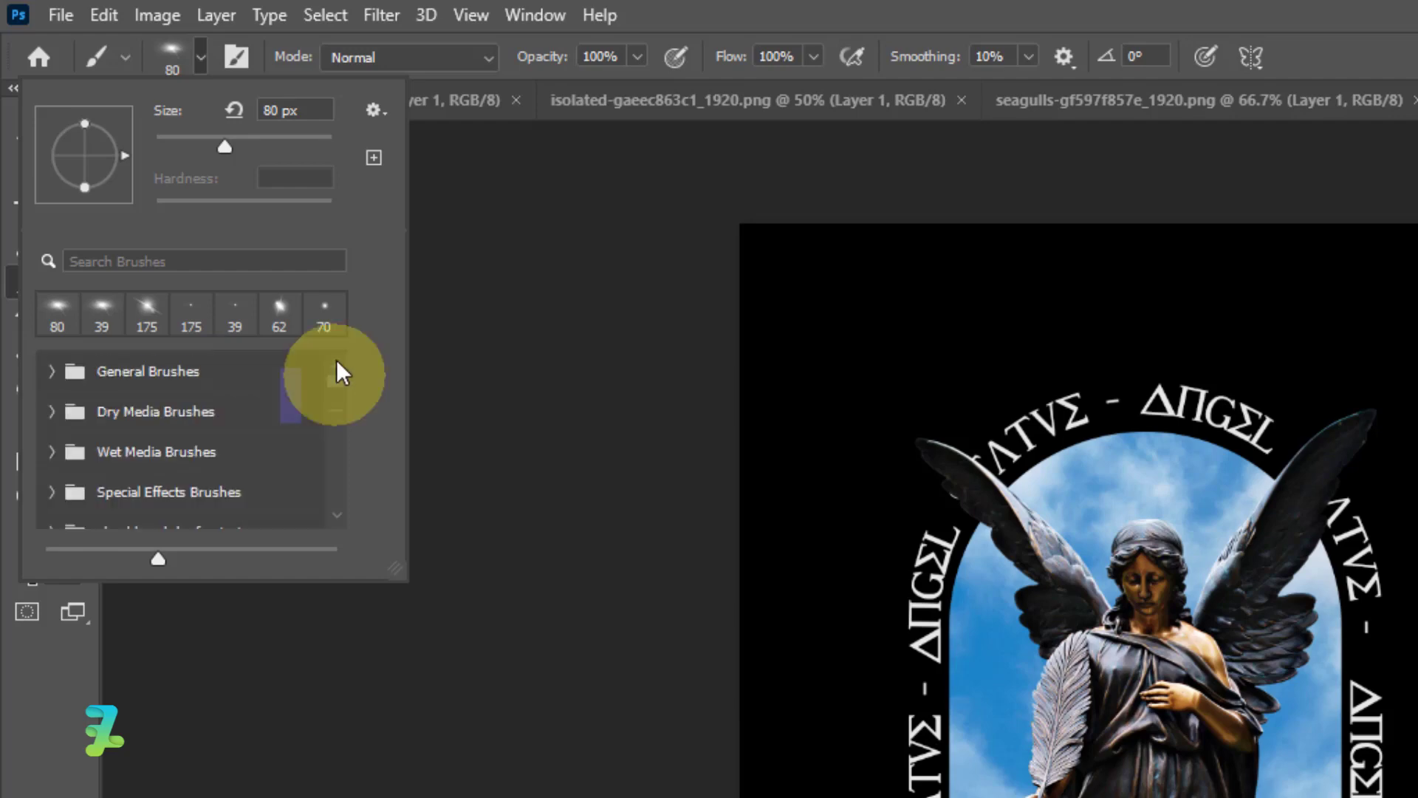
left_click(53, 370)
left_click(107, 414)
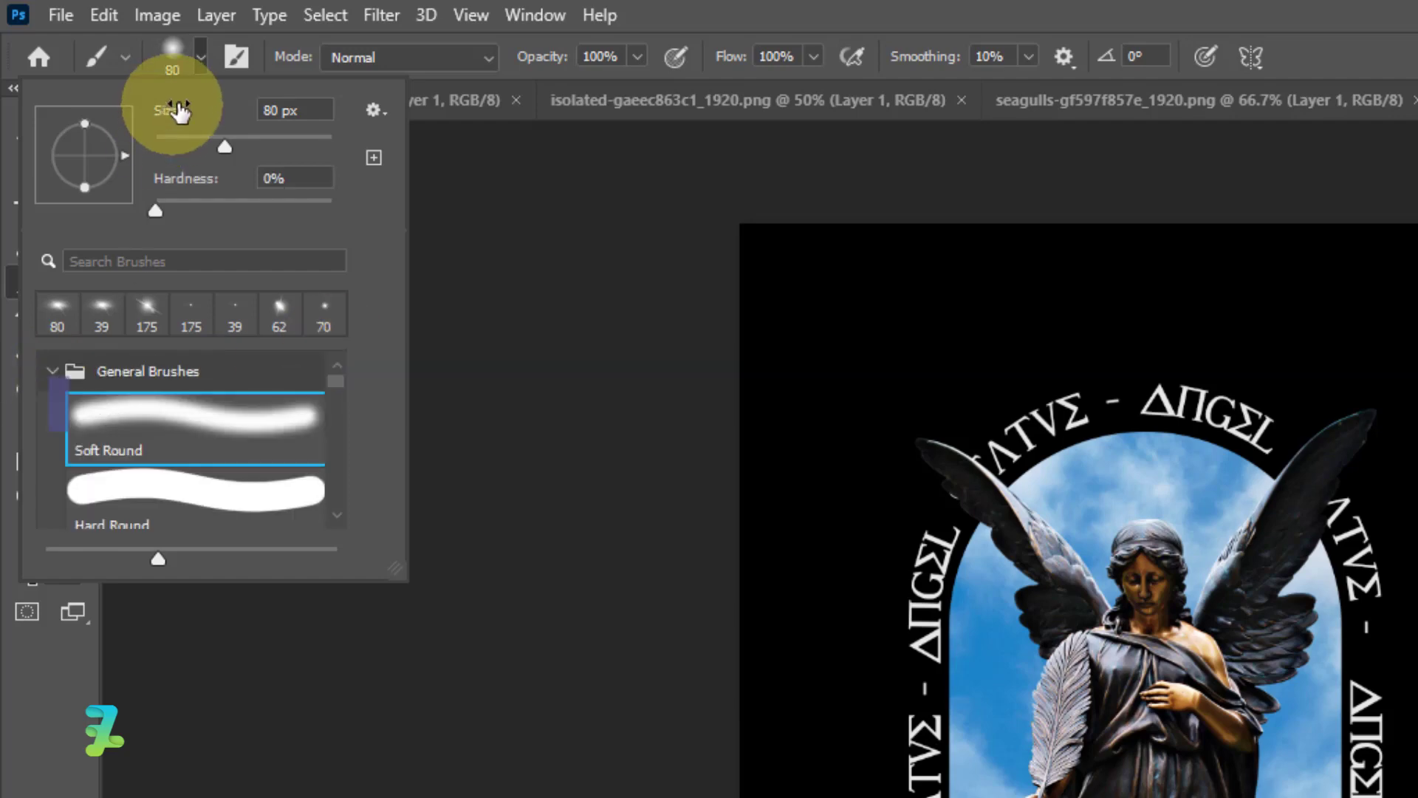
Step: Enlarge the brush to 200 px and paint black over the statue's robe on the Levels mask to restore its brightness
left_click(172, 53)
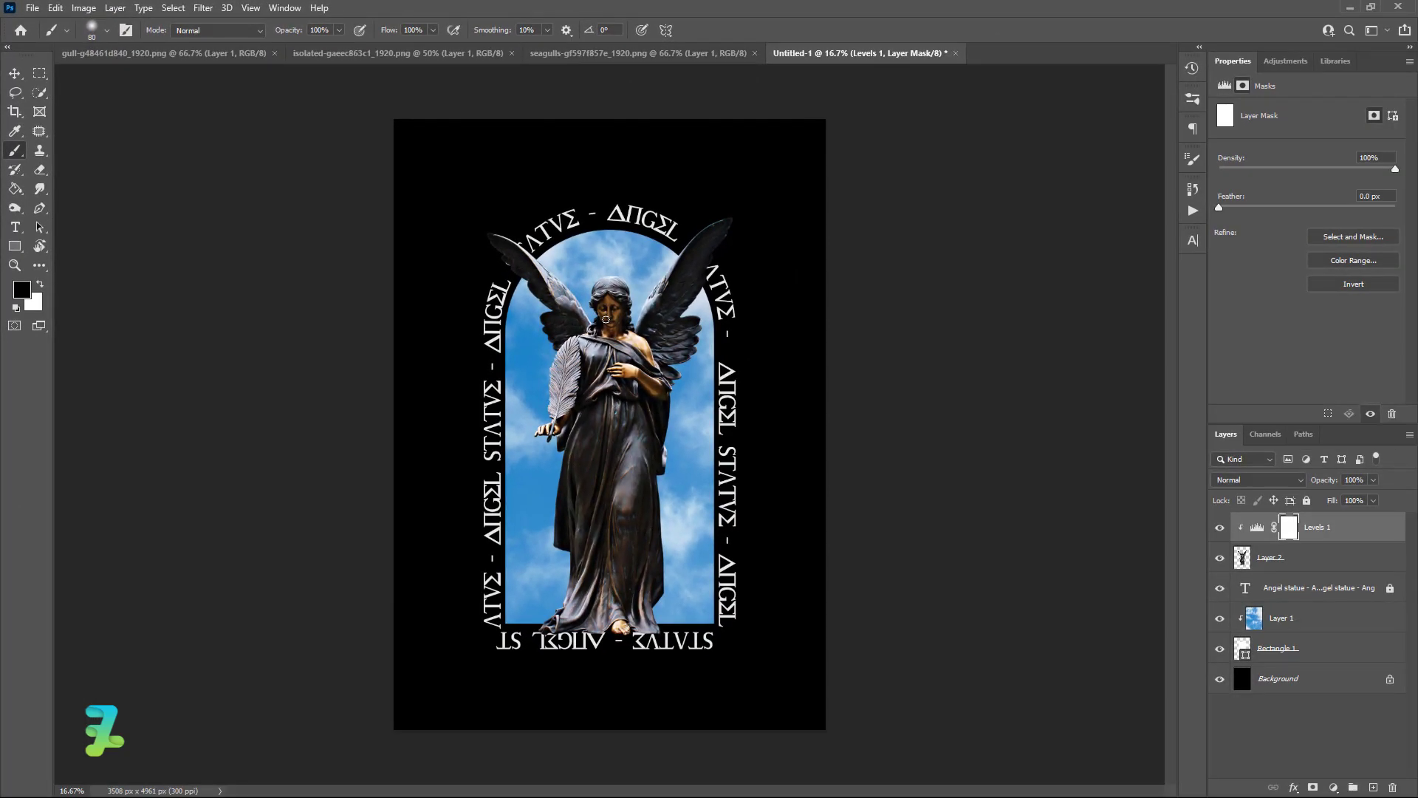
key("bracketright")
key("bracketright")
key("bracketright")
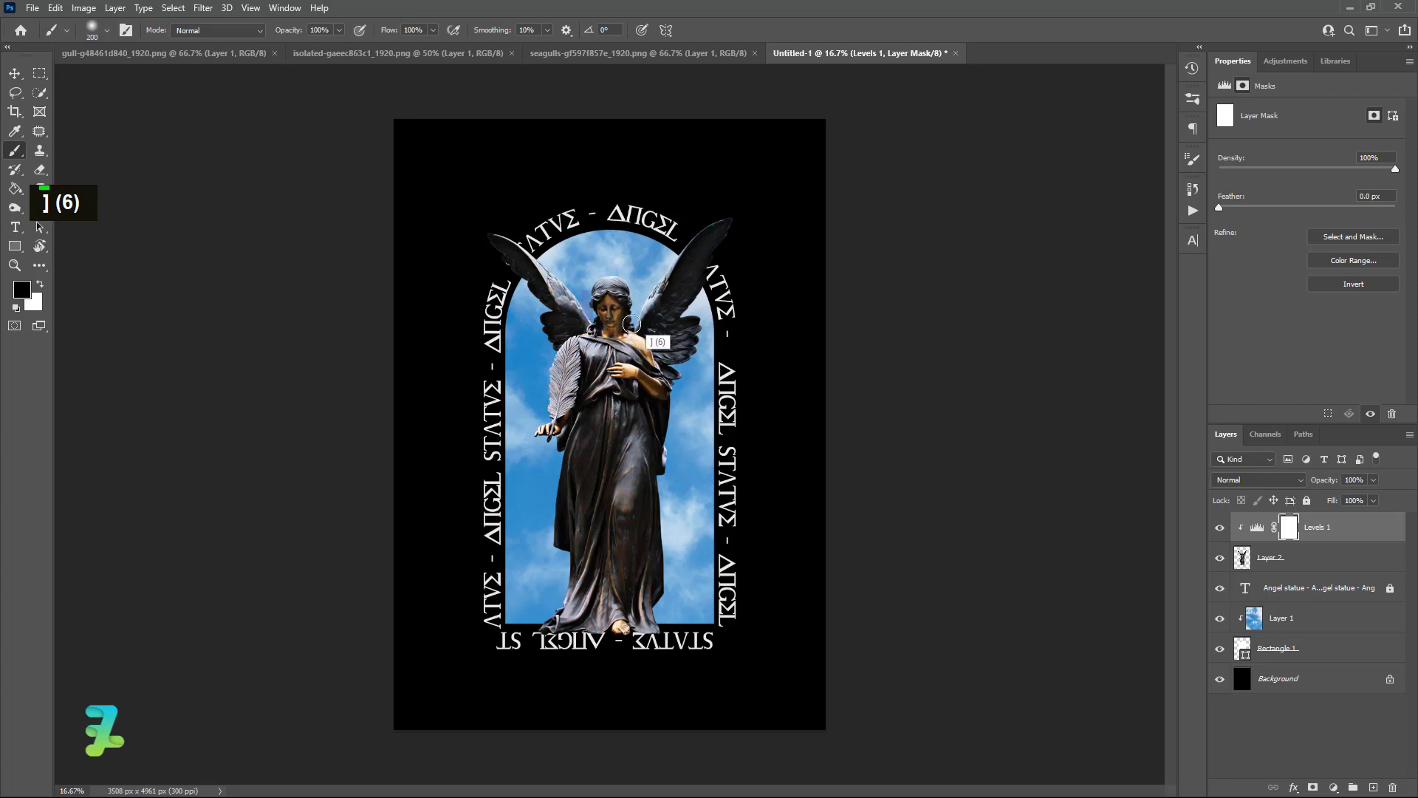
left_click_drag(610, 415, 603, 443)
left_click_drag(621, 398, 623, 458)
left_click_drag(606, 429, 584, 490)
mouse_move(603, 456)
left_mouse_down()
mouse_move(608, 487)
mouse_move(643, 468)
mouse_move(640, 510)
left_mouse_up()
mouse_move(632, 499)
left_mouse_down()
mouse_move(627, 554)
mouse_move(593, 539)
left_mouse_up()
left_click_drag(580, 528, 565, 576)
left_click_drag(591, 505, 587, 558)
mouse_move(608, 528)
left_mouse_down()
mouse_move(600, 563)
mouse_move(623, 572)
left_mouse_up()
left_click_drag(641, 539, 647, 574)
left_click_drag(647, 436, 643, 465)
left_click_drag(644, 435, 632, 454)
left_click_drag(628, 428, 615, 458)
left_click_drag(612, 432, 612, 477)
left_click_drag(629, 455, 634, 481)
left_click_drag(648, 457, 647, 468)
left_click_drag(633, 463, 602, 498)
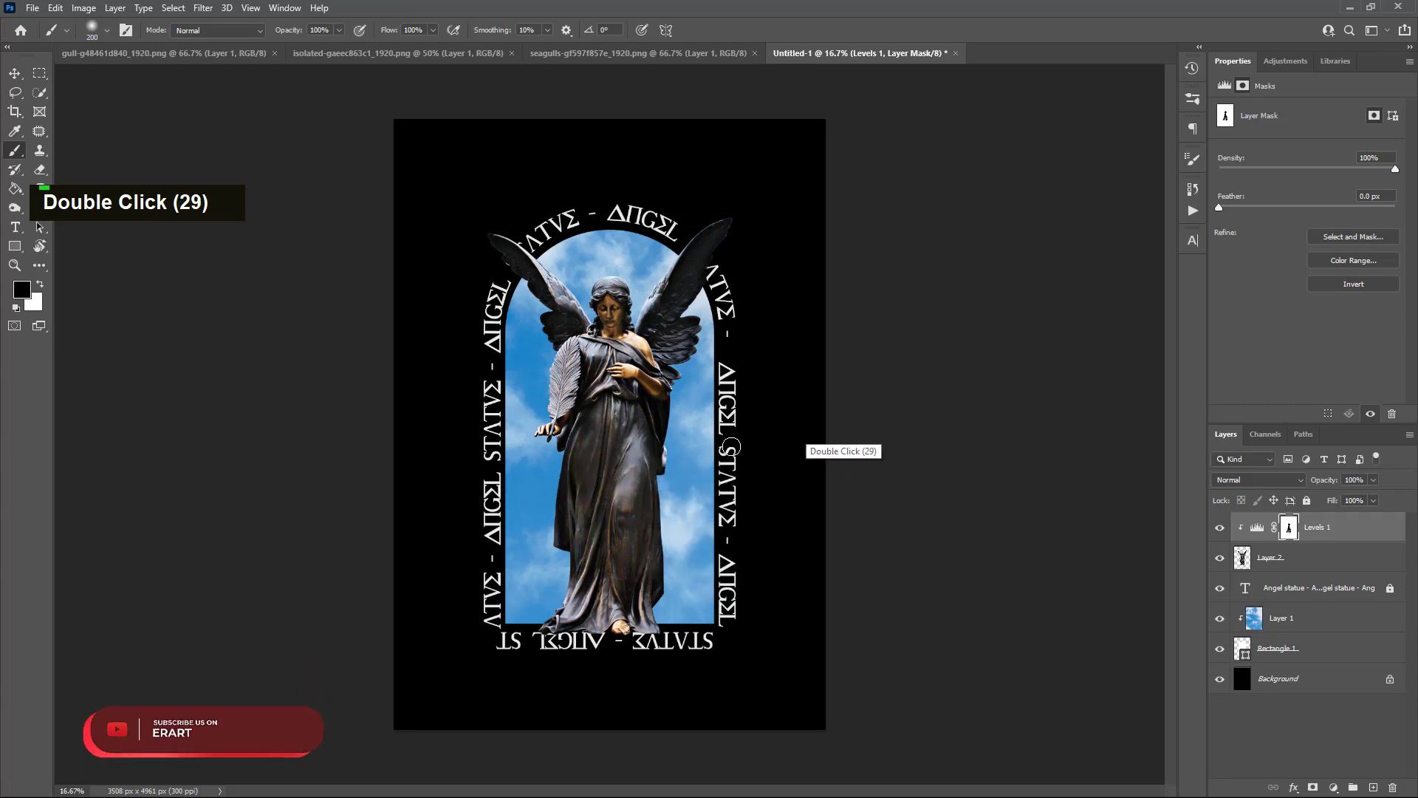
left_click_drag(647, 432, 643, 456)
mouse_move(653, 421)
left_mouse_down()
mouse_move(650, 443)
mouse_move(627, 449)
left_mouse_up()
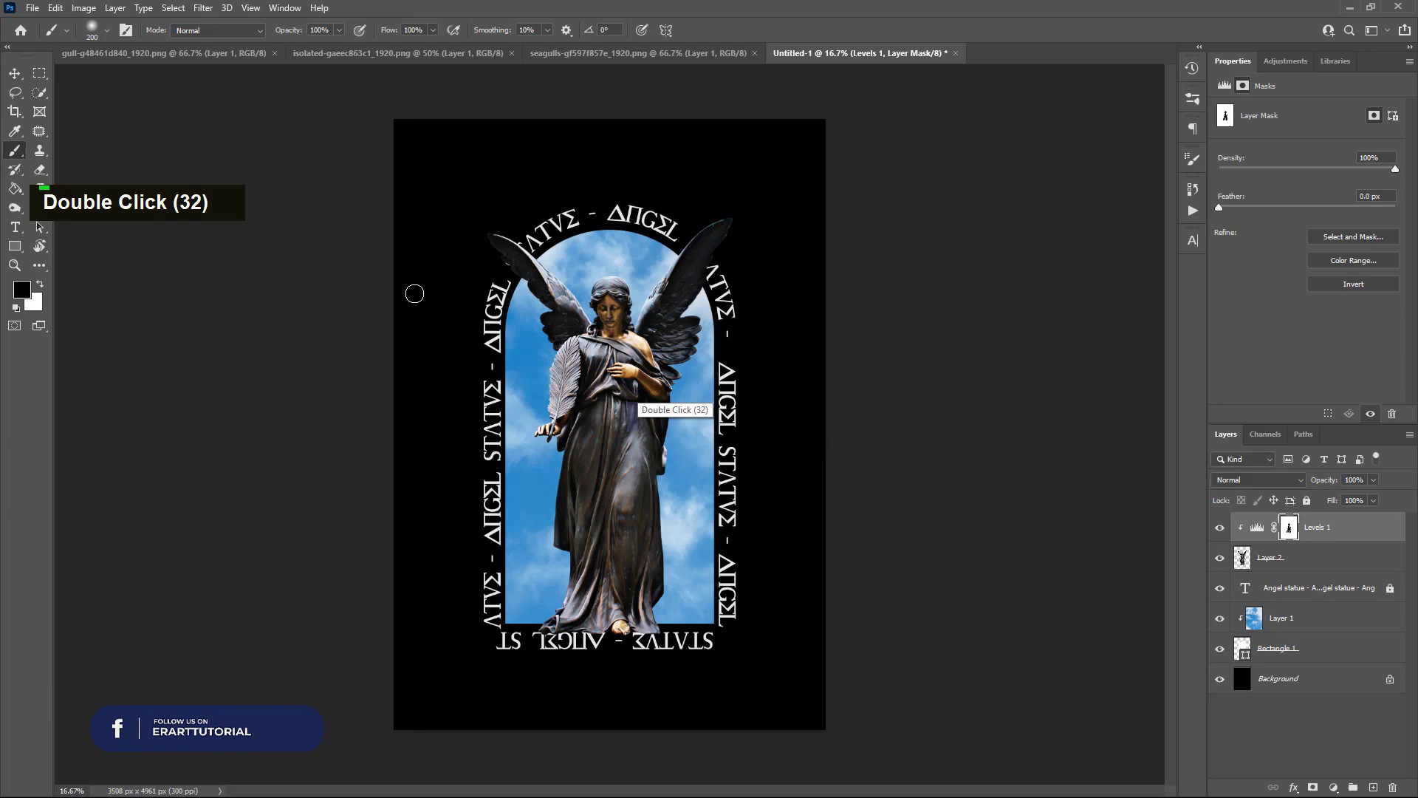
Step: Stamp all visible layers except the black Background into a new layer above Levels 1, then show the Background again
left_click(11, 77)
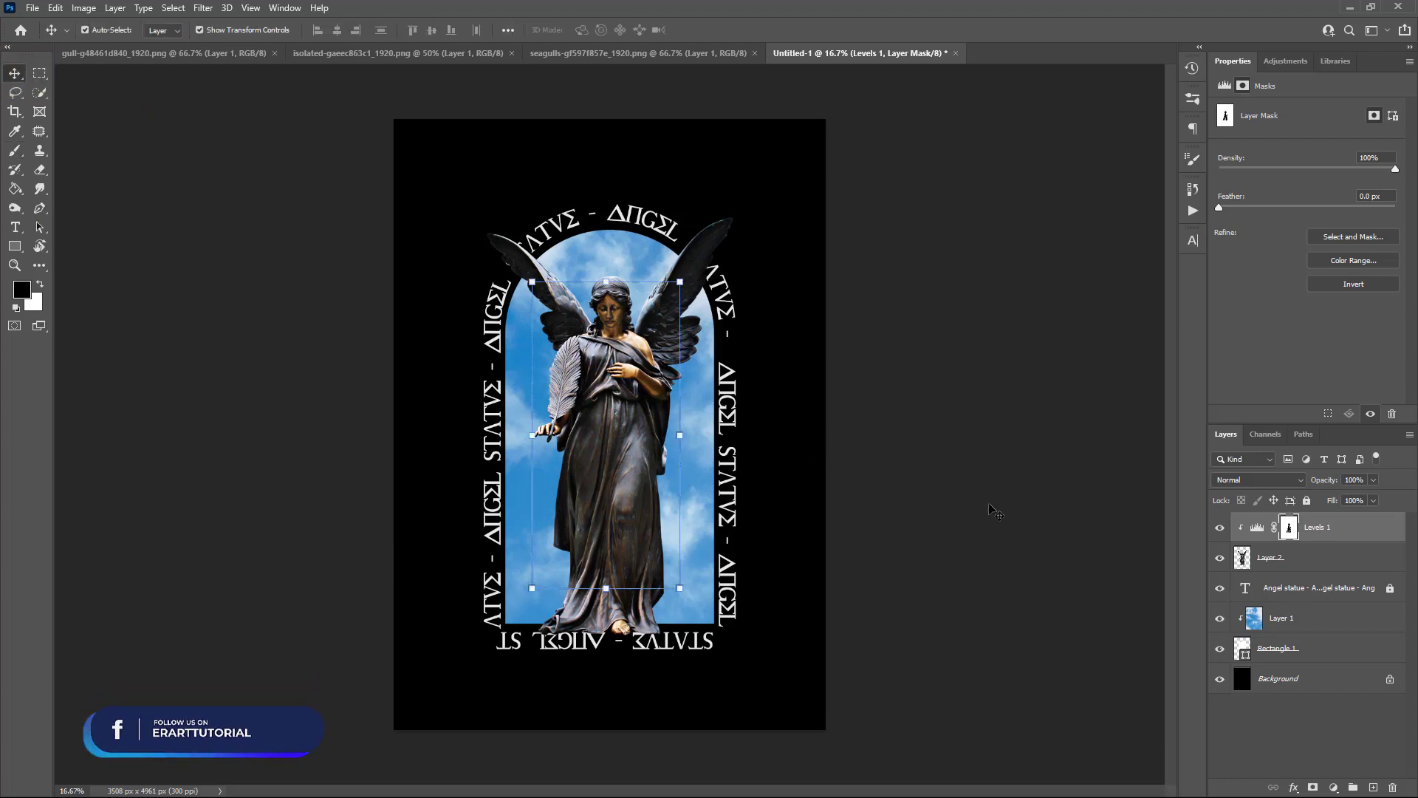
left_click_drag(959, 488, 972, 518)
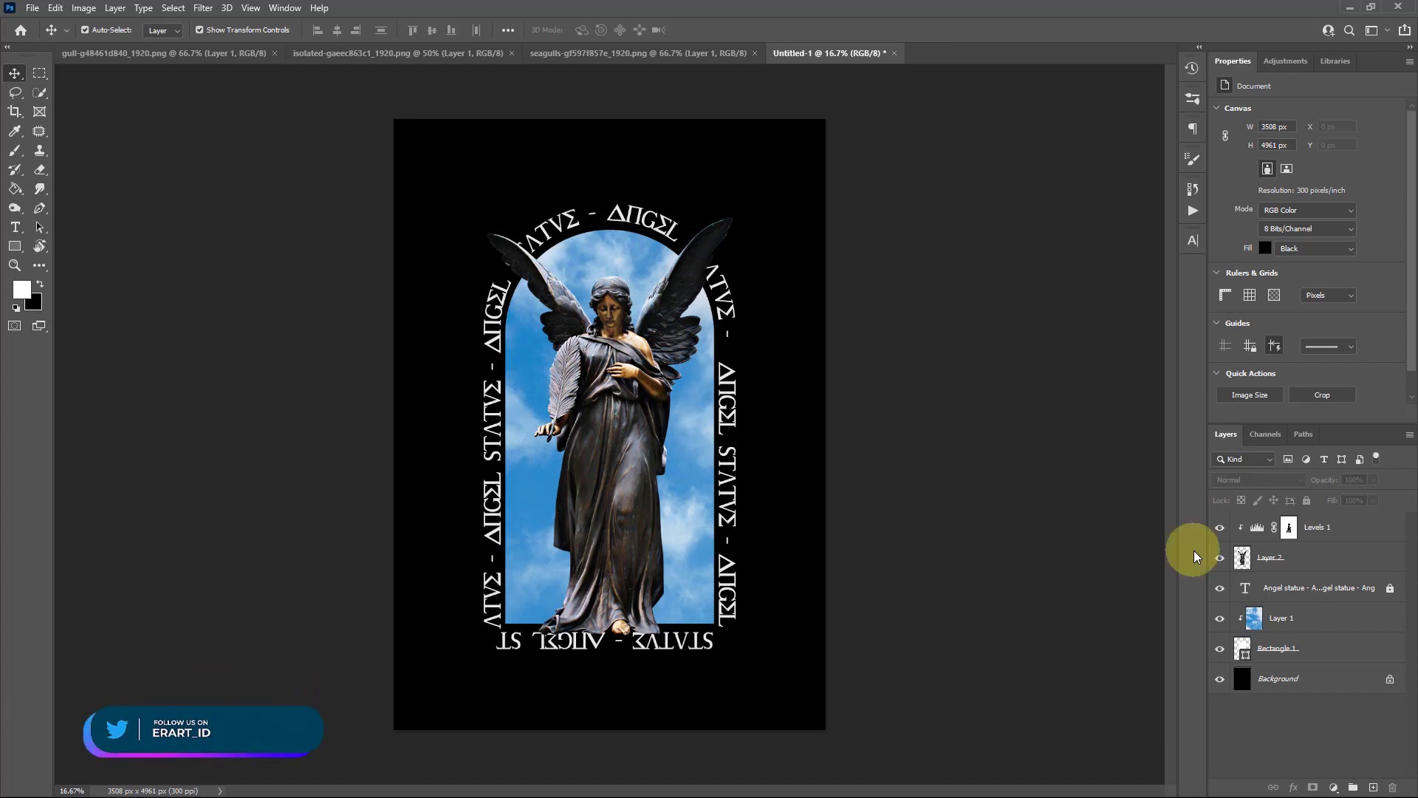
left_click(1369, 539)
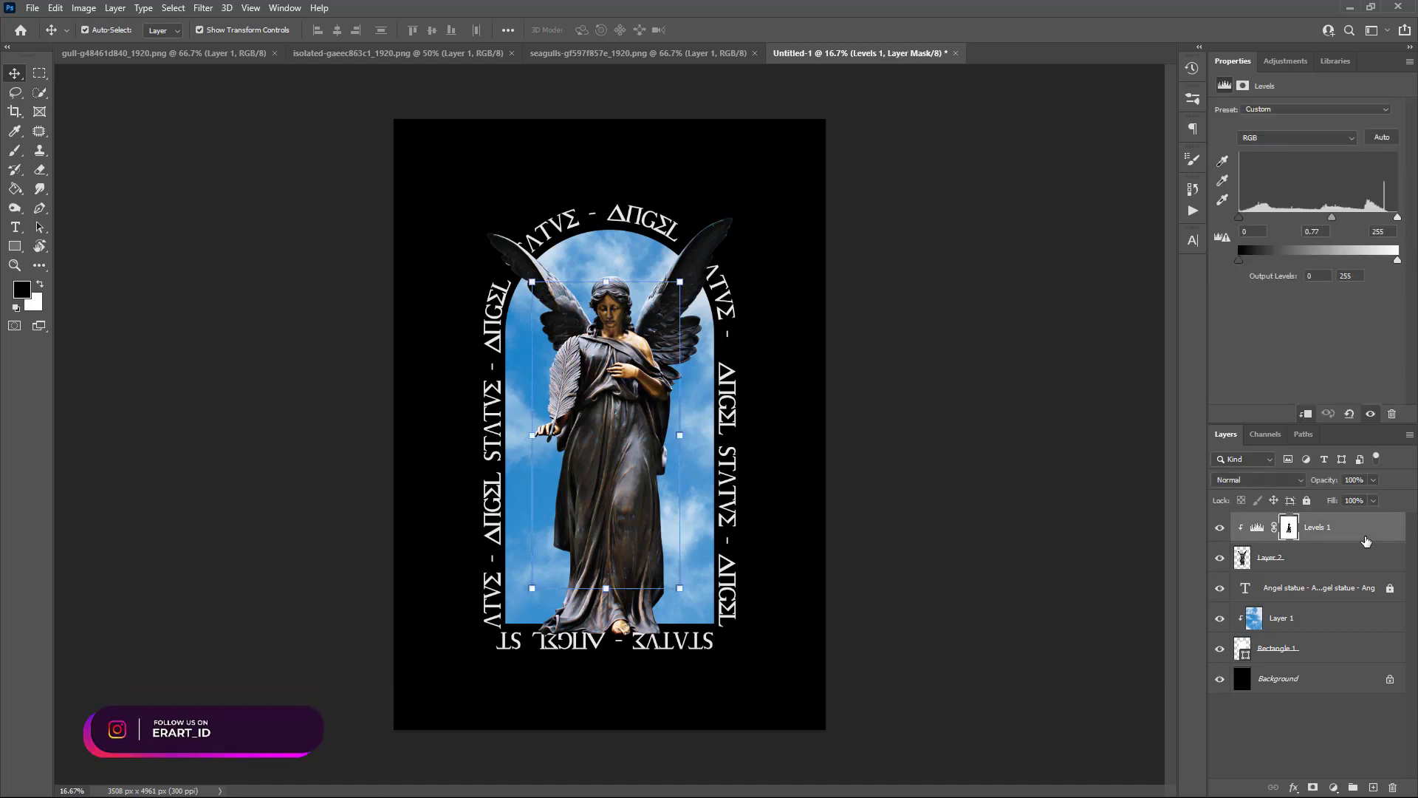
left_click(1219, 678)
key("ctrl+shift+alt+e")
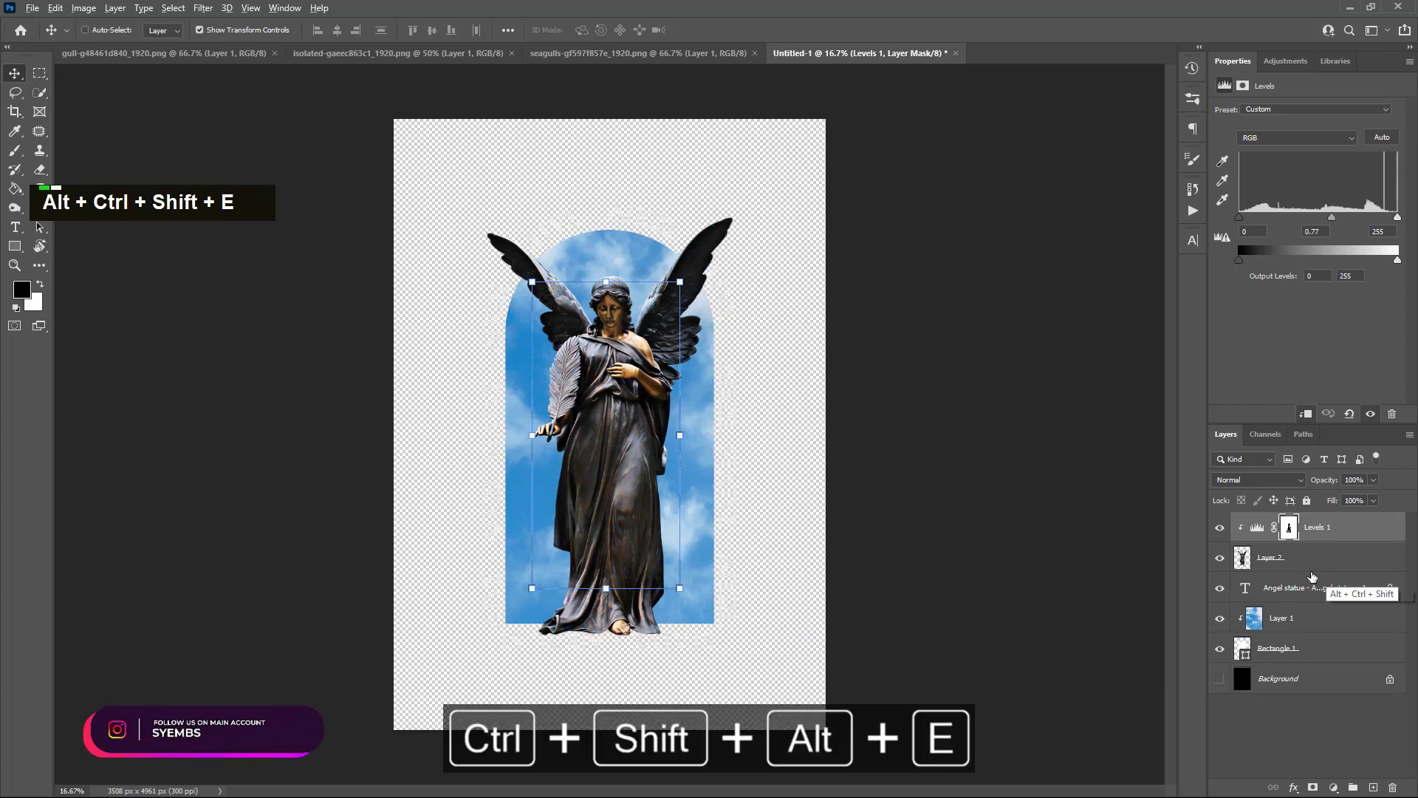
left_click(1219, 708)
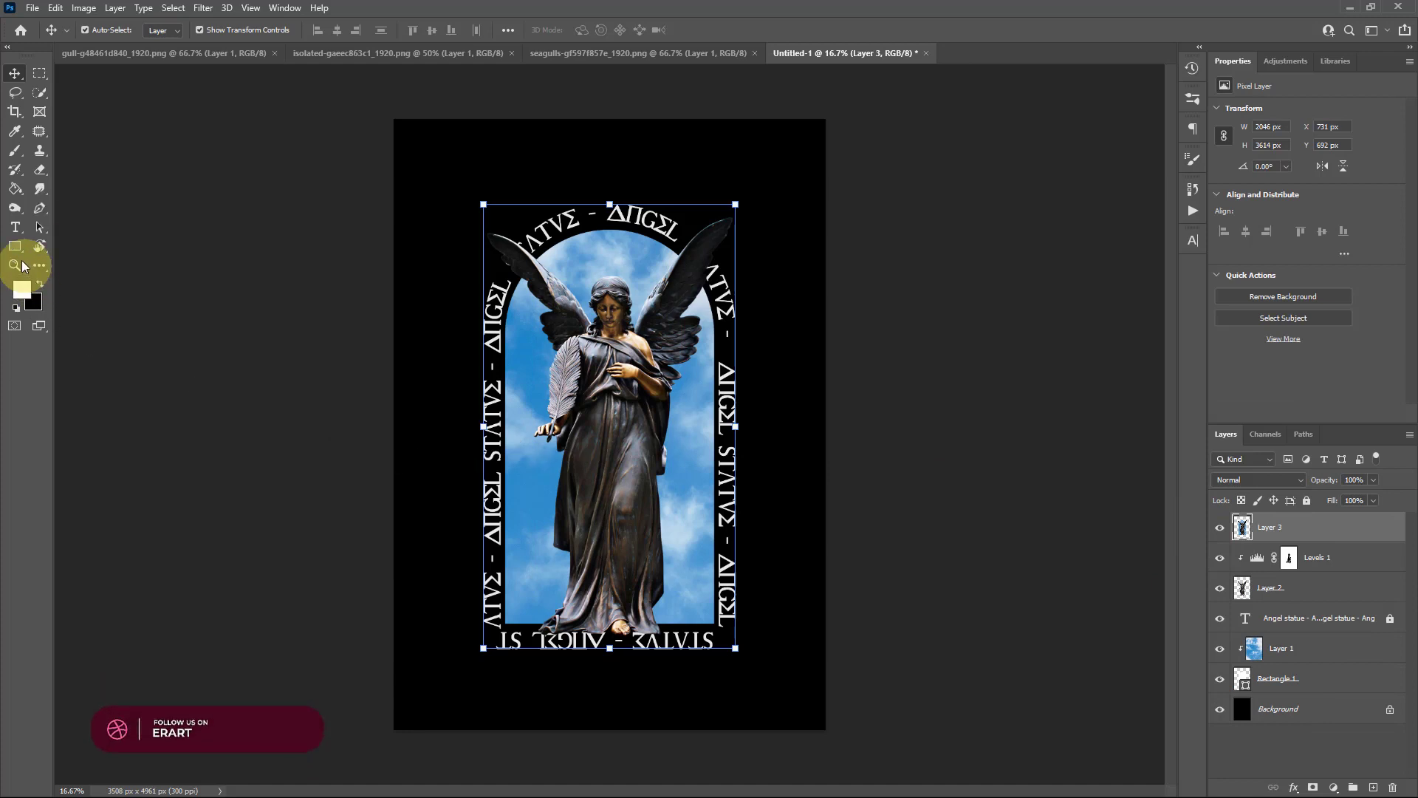
Step: Set up the Horizontal Type tool with the Alte Haas Grotesk font, Bold style, at 72 pt
left_click(15, 228)
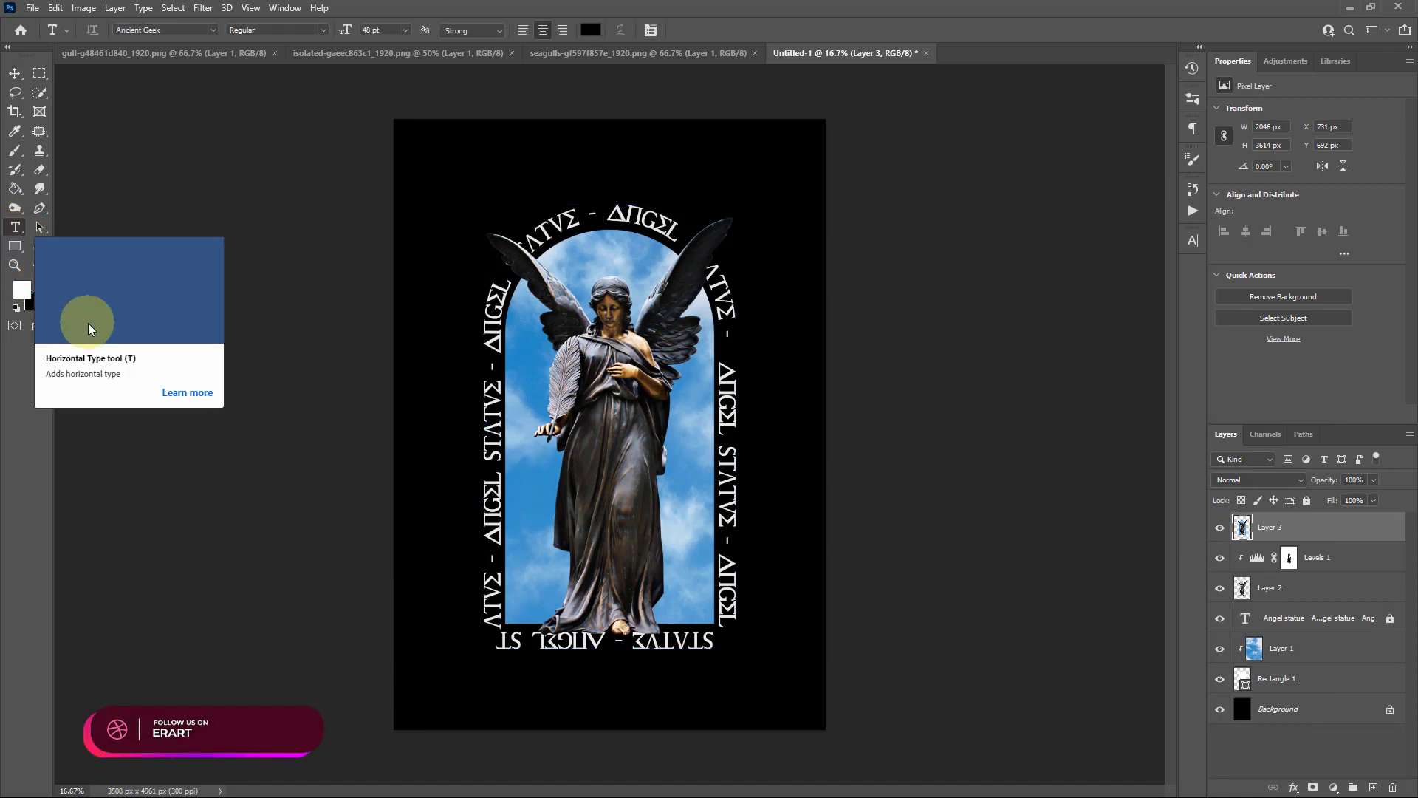
left_click(214, 30)
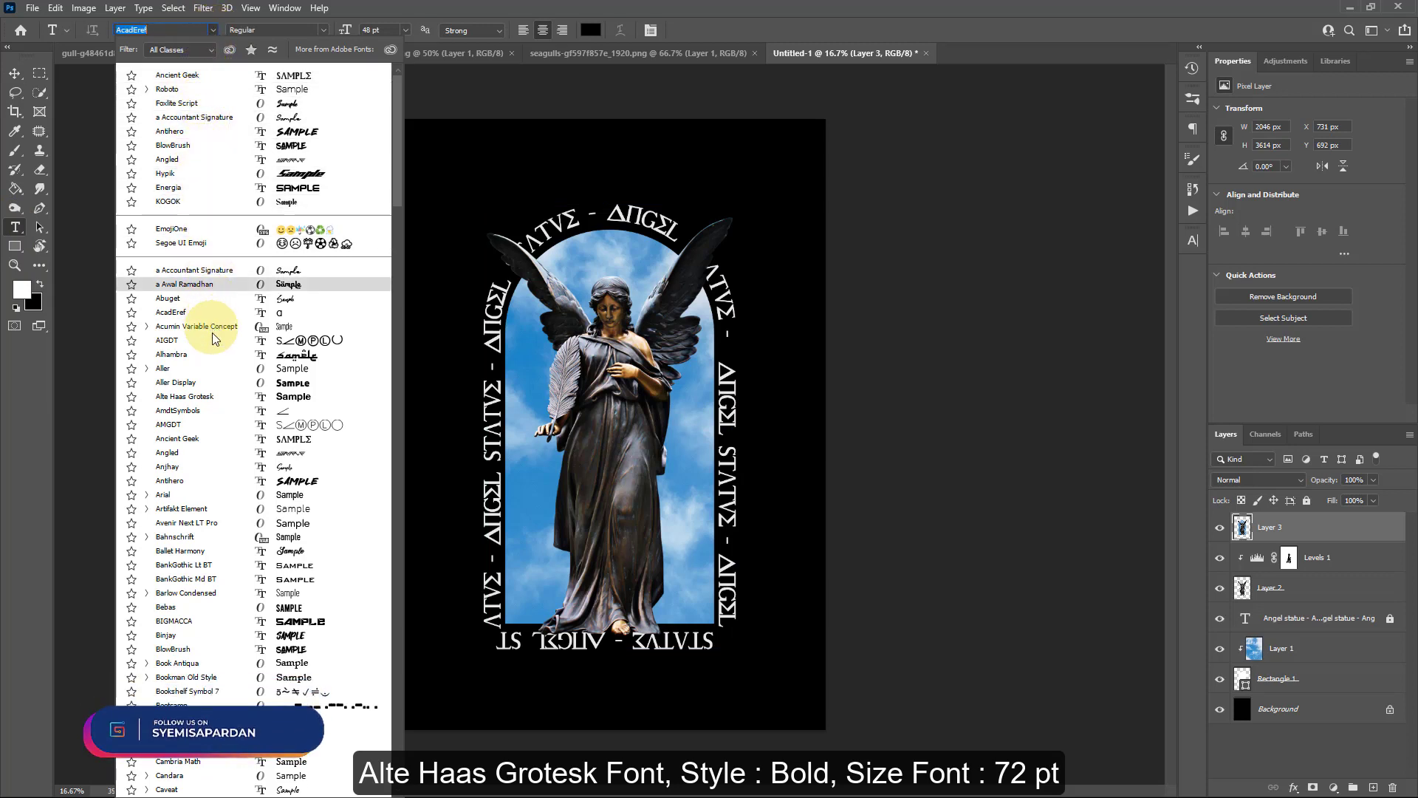
left_click(207, 399)
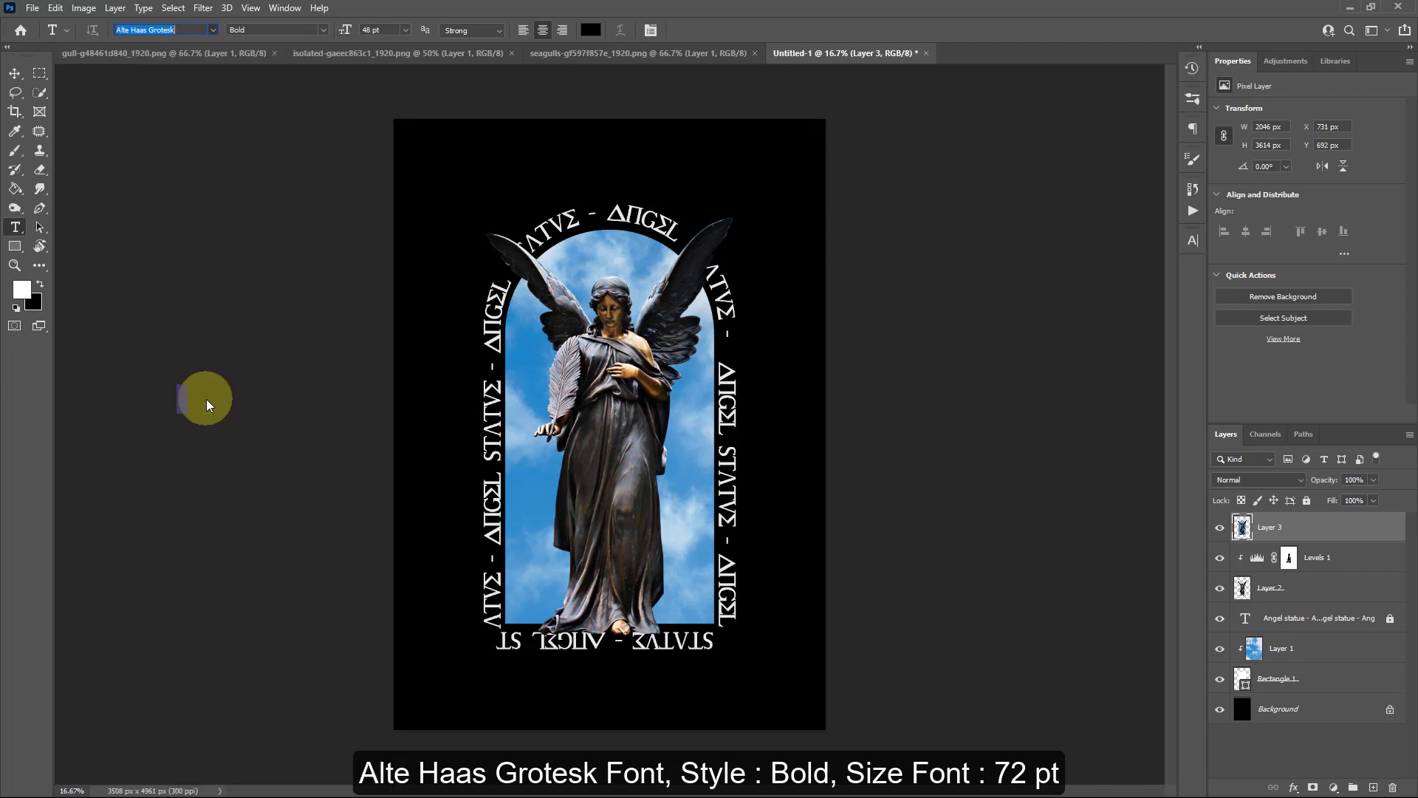
left_click(406, 29)
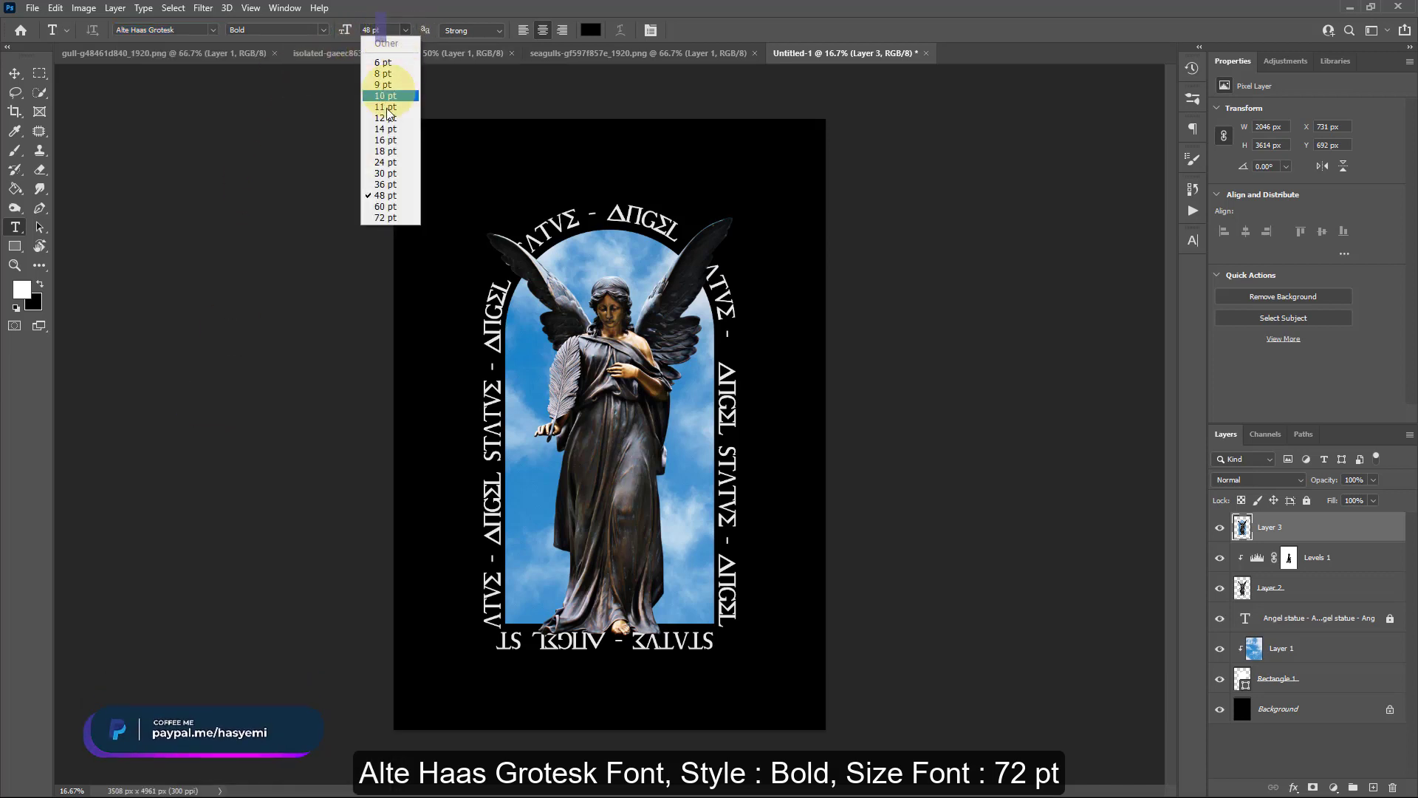
left_click(375, 218)
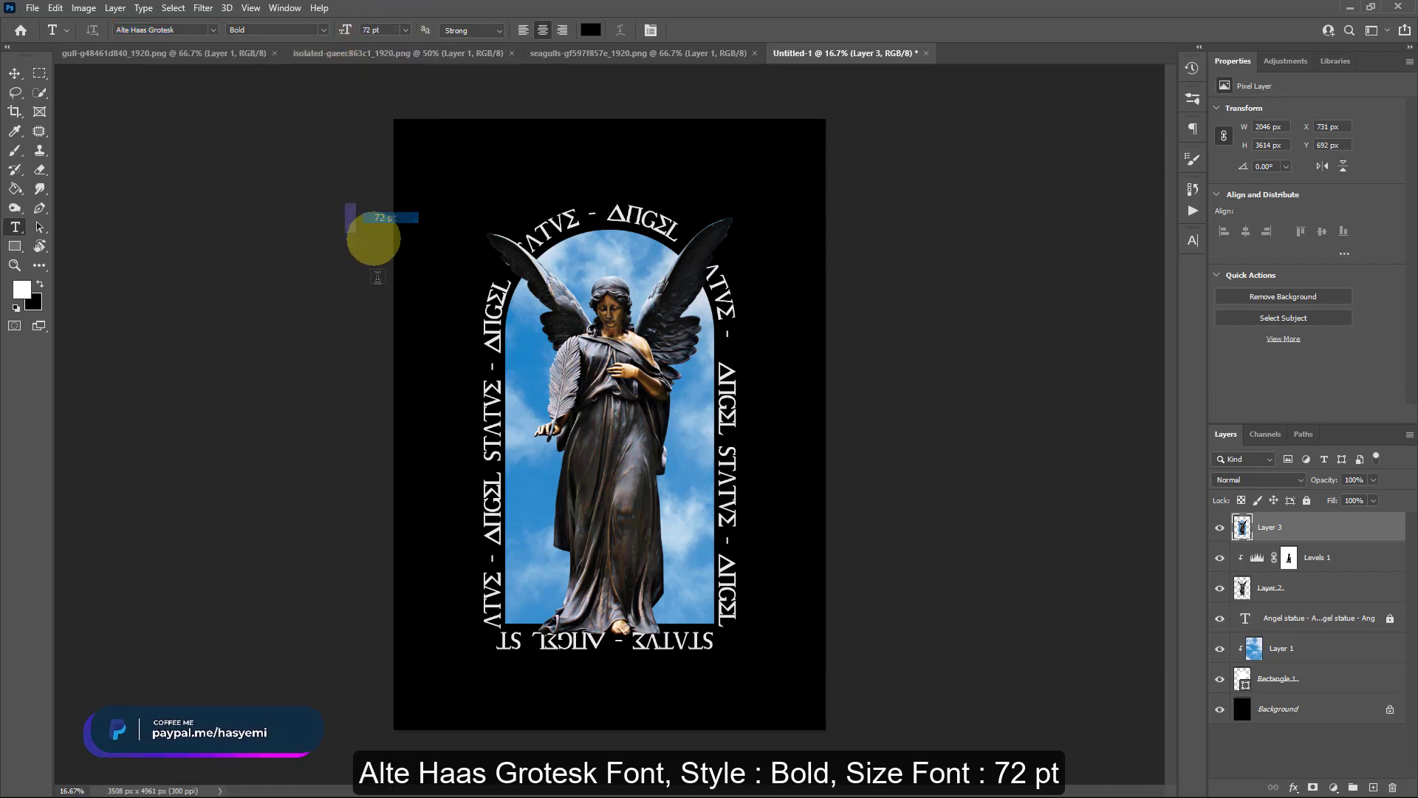
Step: Add the text "ANGEL" in capitals near the poster's lower left corner, colour it white, and commit it
left_click(430, 660)
key("Caps_Lock")
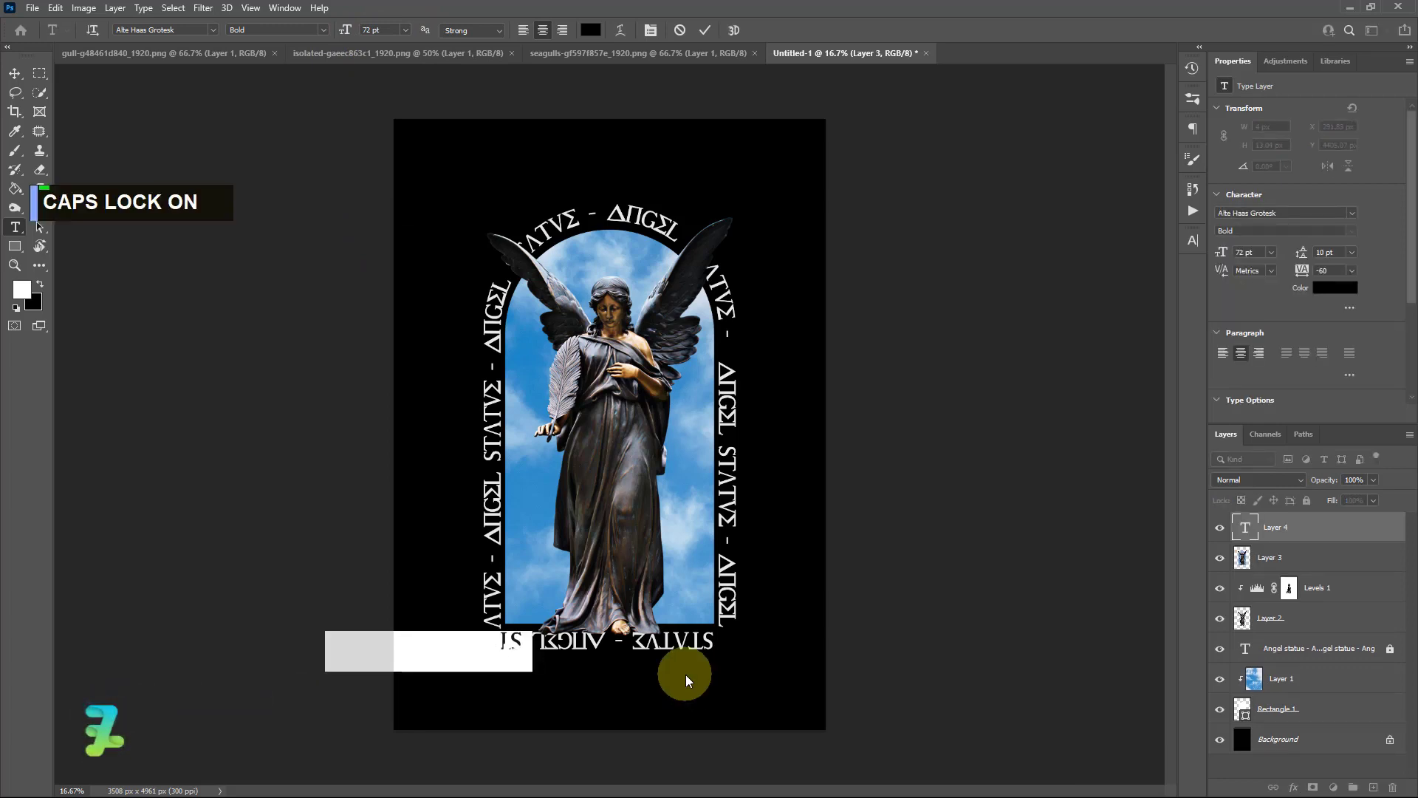
type("ANGEL ST")
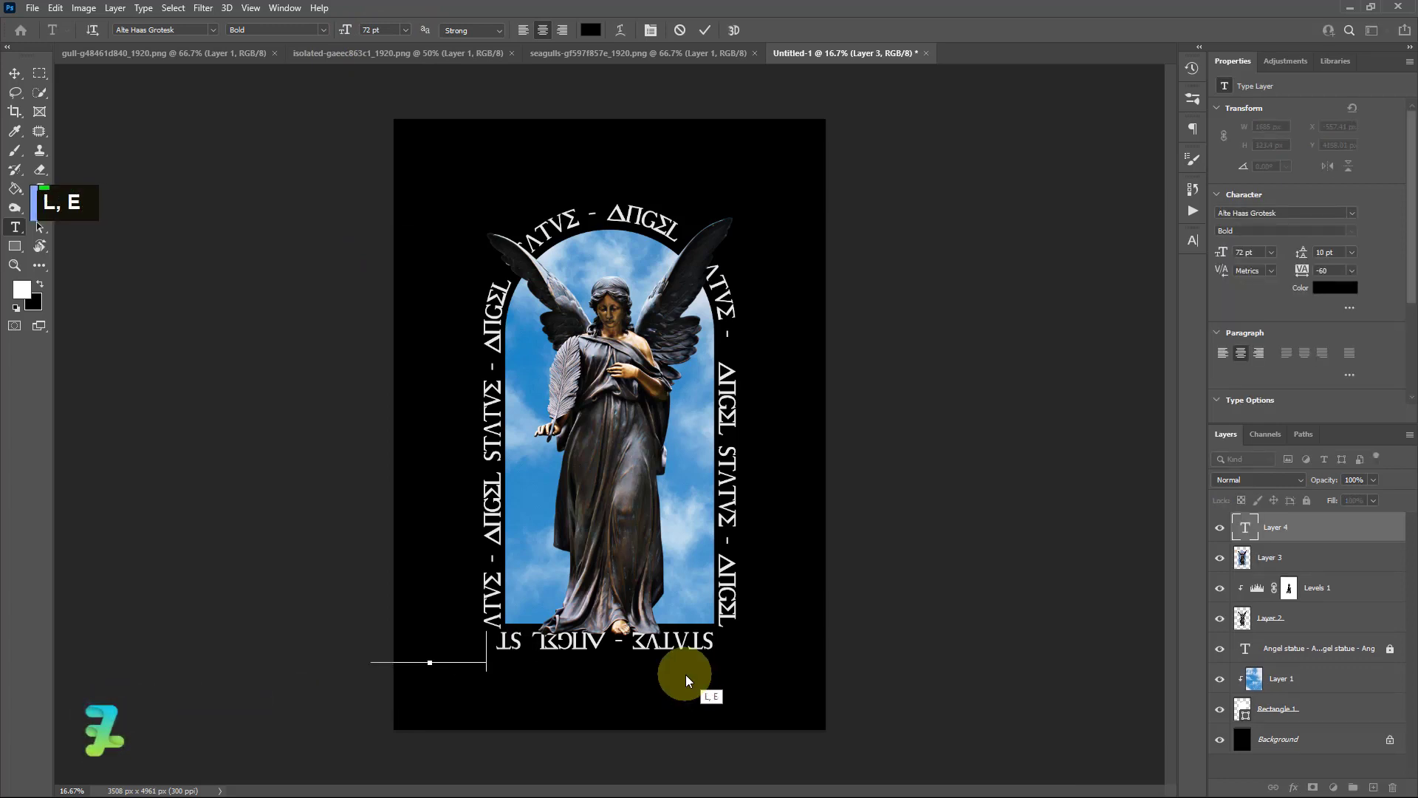
key("ctrl+a")
left_click(55, 297)
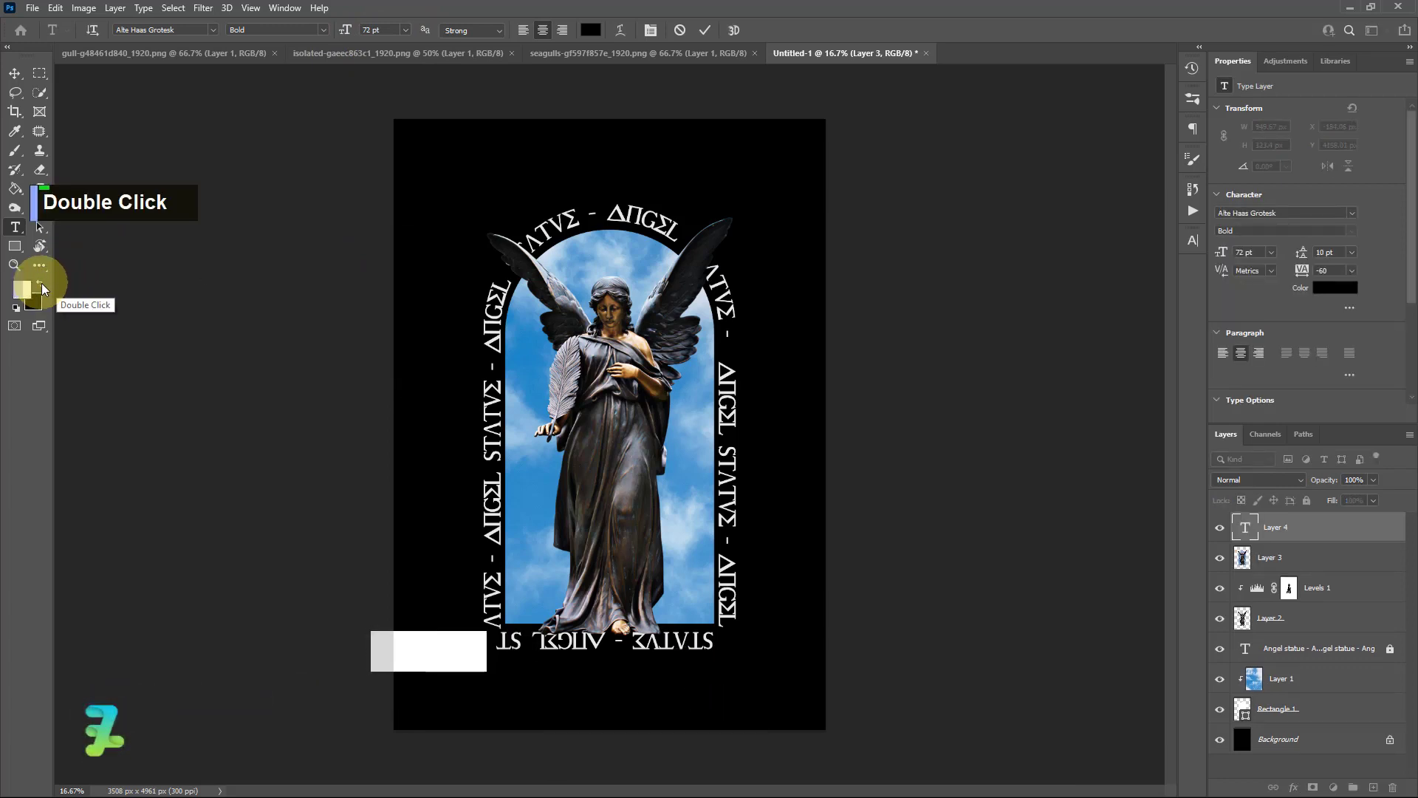
left_click(40, 285)
double_click(14, 76)
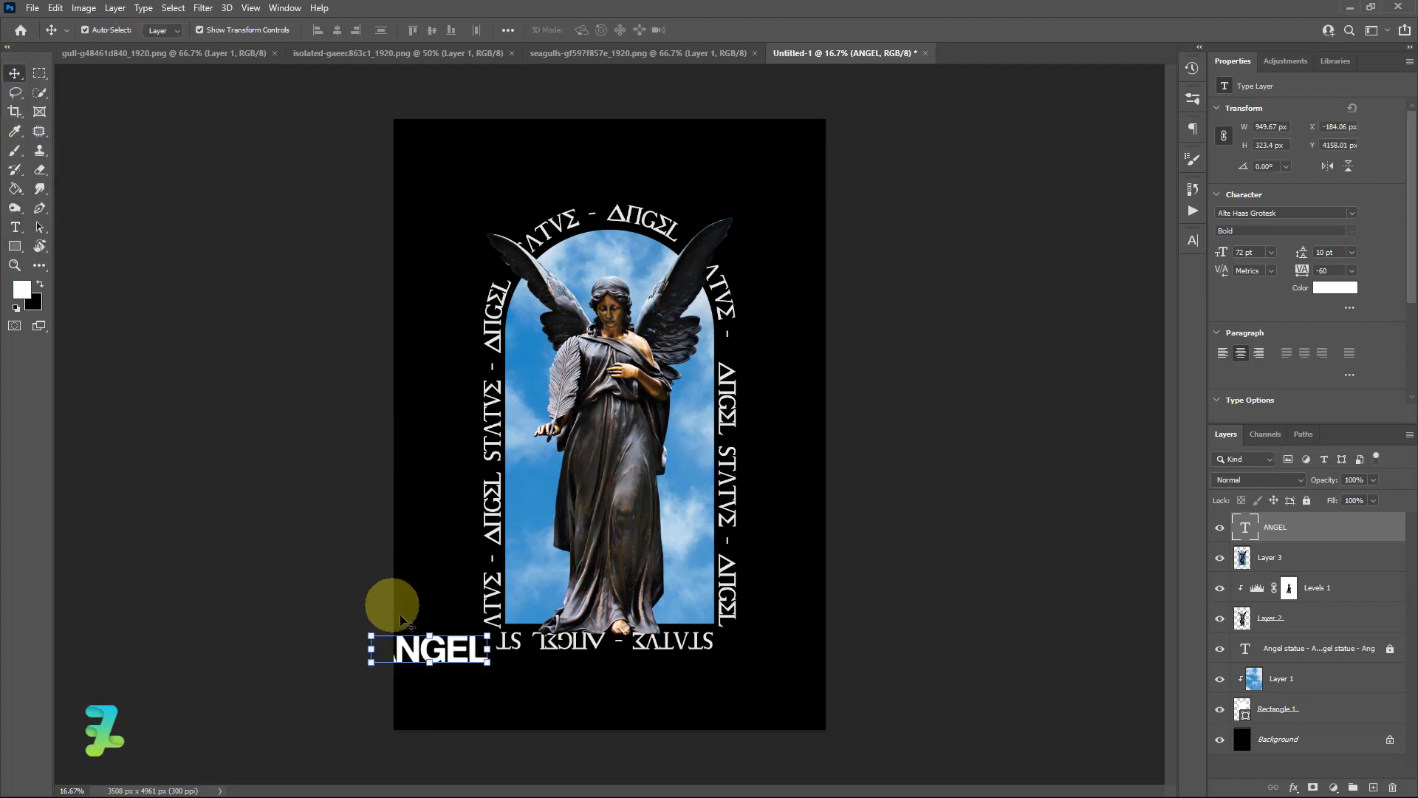
Step: Enlarge the ANGEL text to about 280%, centre it horizontally across the statue's feet, and commit the transform
left_click_drag(457, 652, 763, 492)
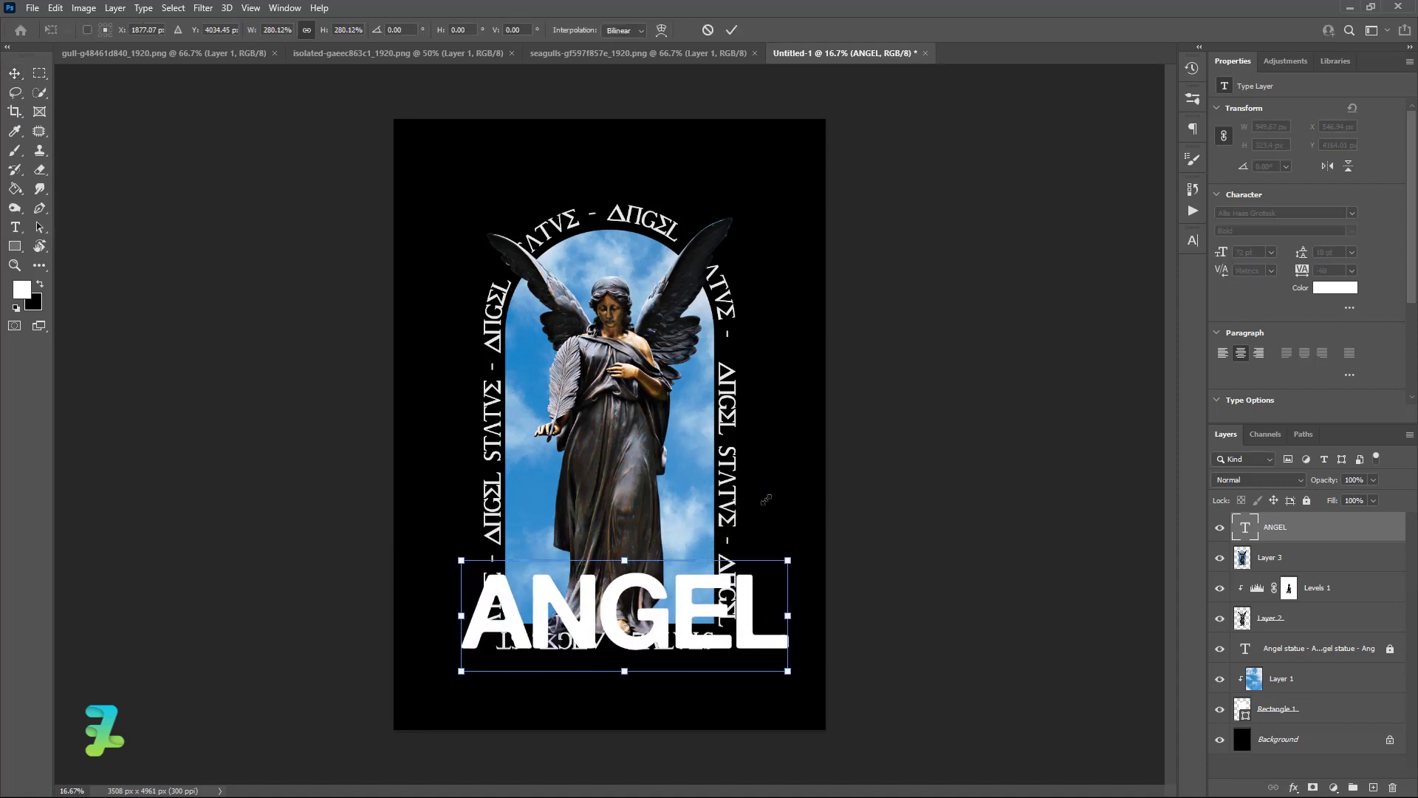
mouse_move(639, 612)
left_mouse_down()
mouse_move(622, 601)
mouse_move(626, 614)
left_mouse_up()
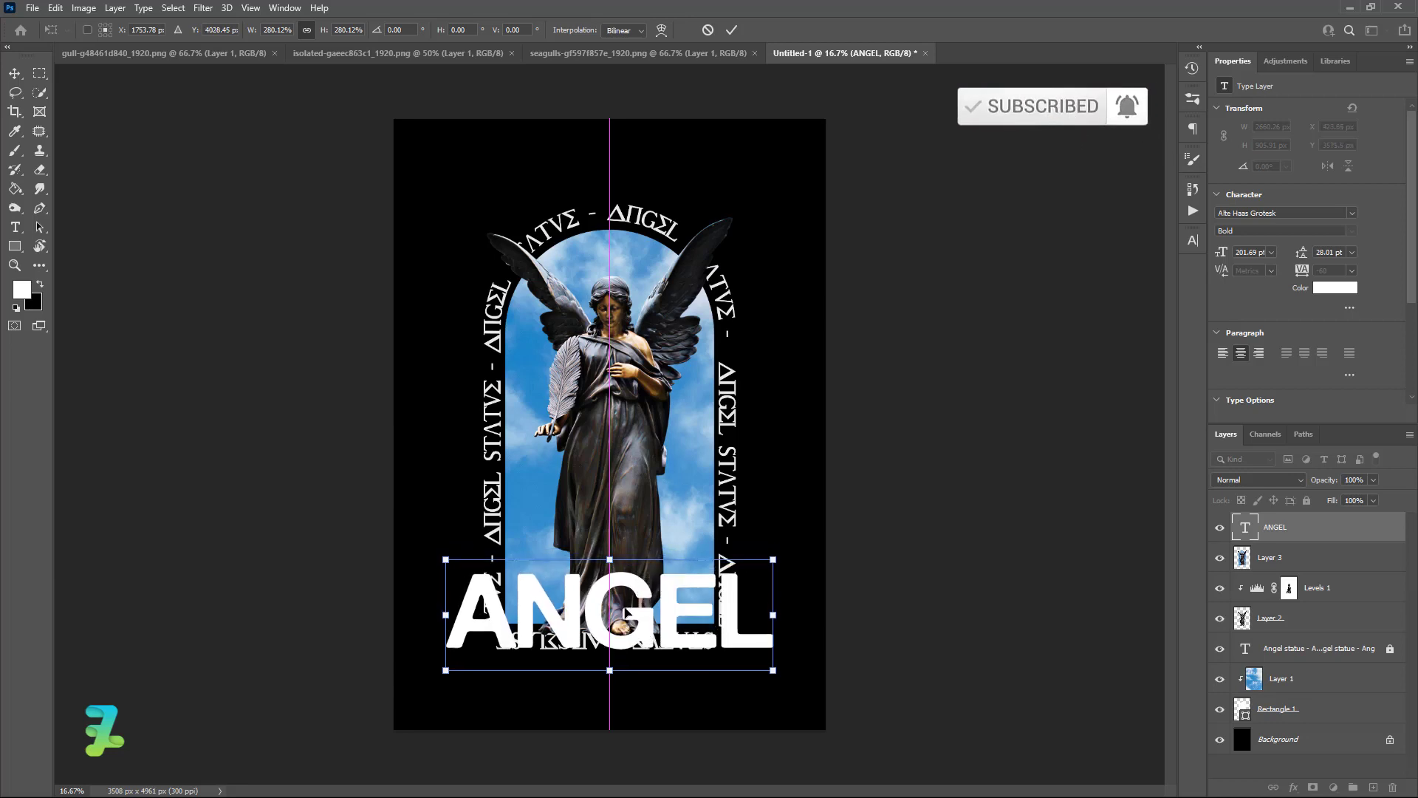
left_click(15, 74)
left_click(907, 517)
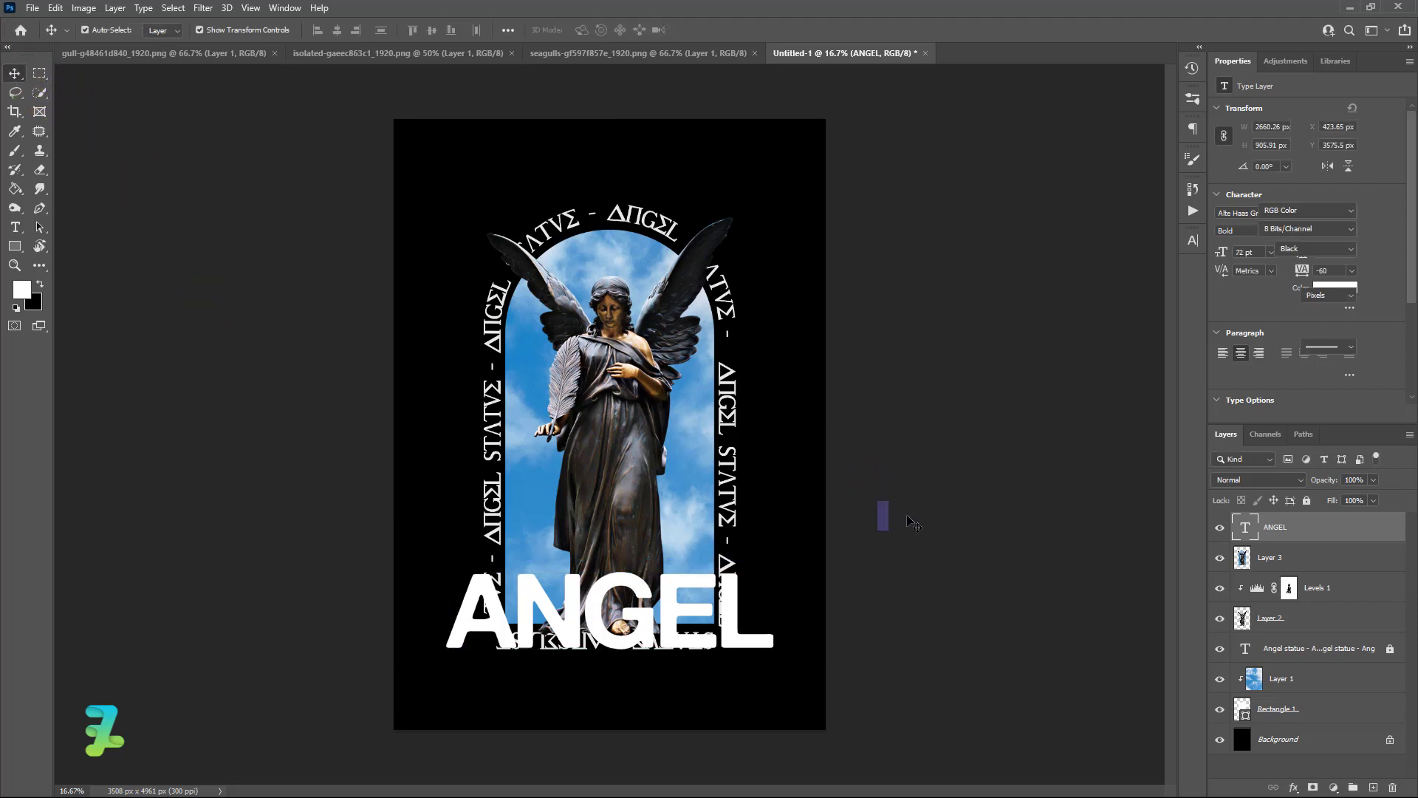
Step: Load the stamped Layer 3's outline as a selection and use it to mask the ANGEL text layer
left_click(667, 609)
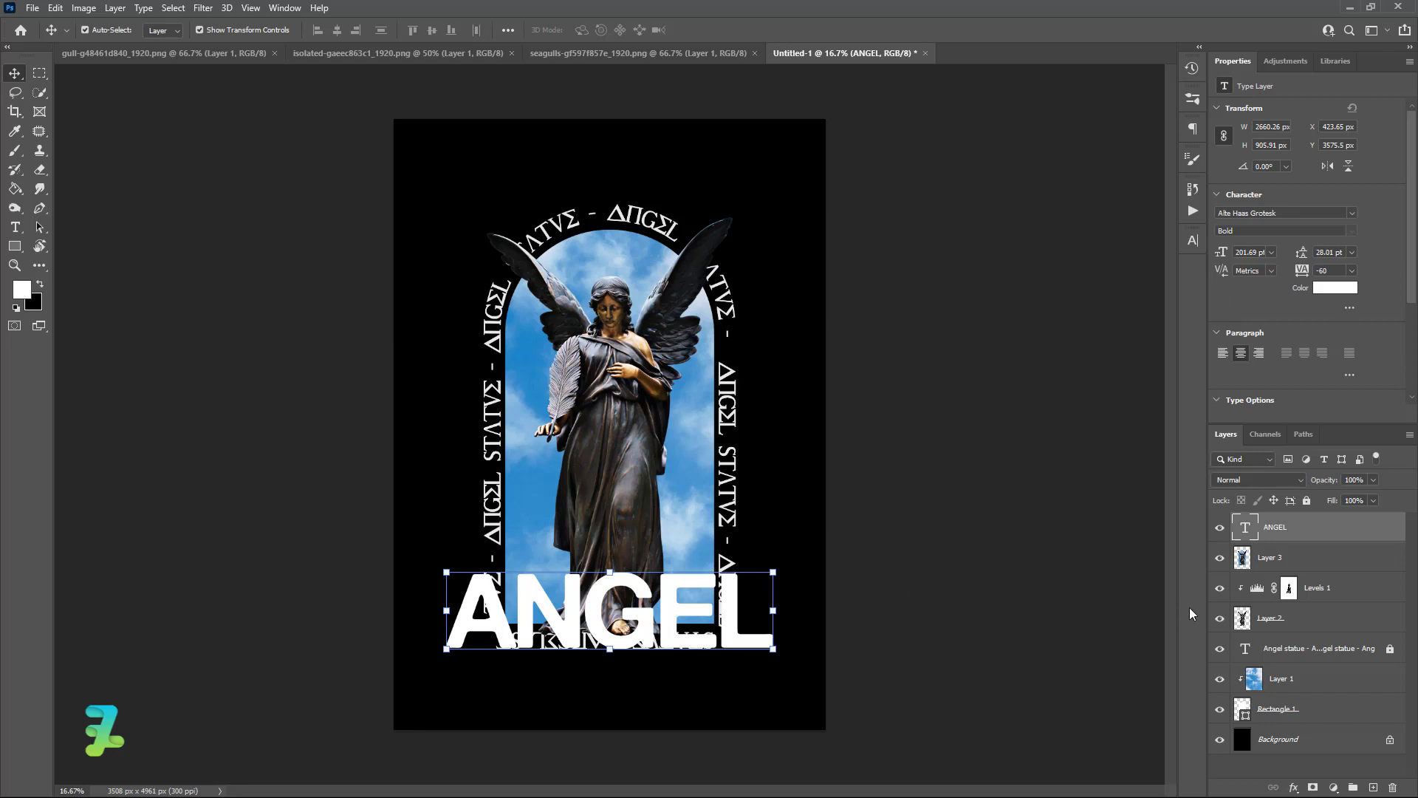
key("ctrl")
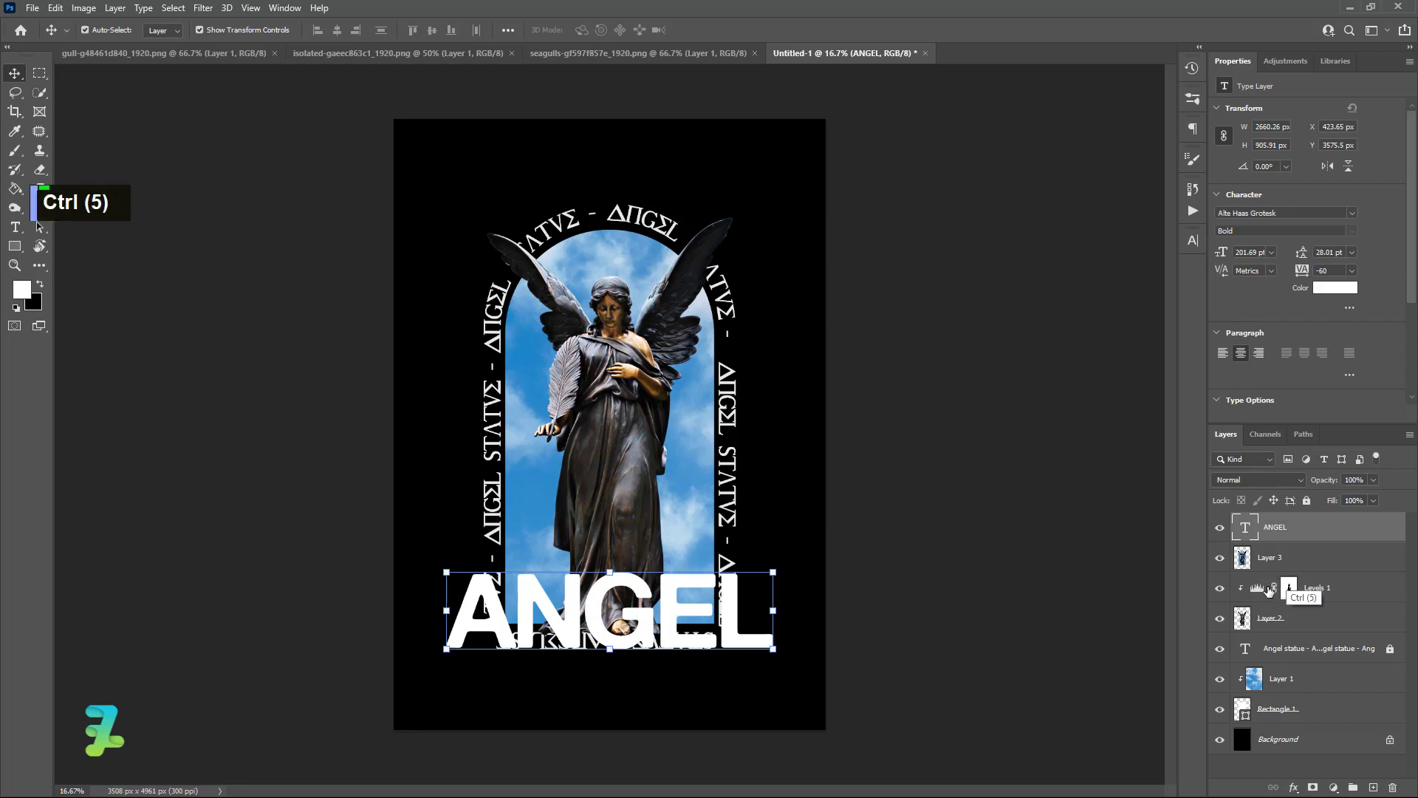
left_click(1248, 568, "ctrl")
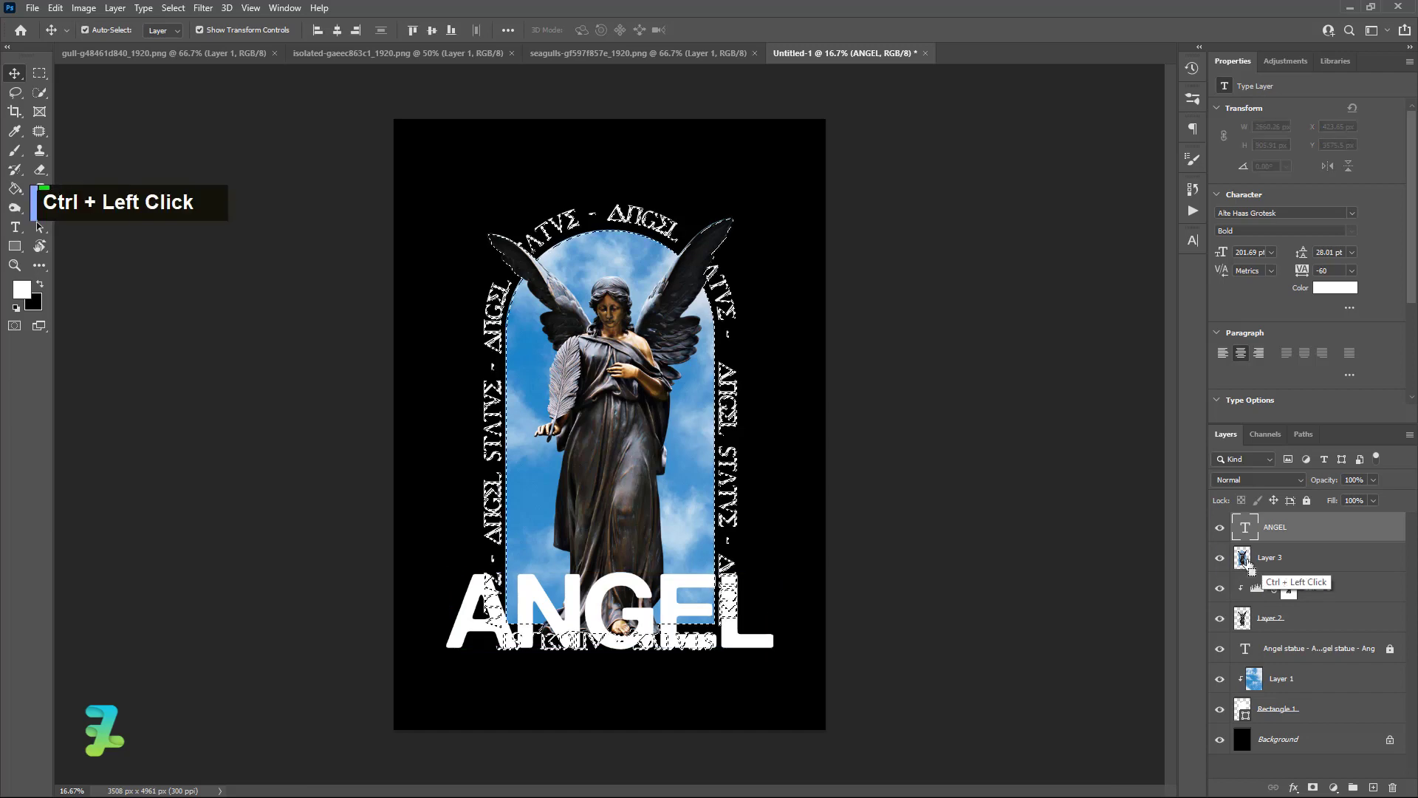
left_click(1313, 787)
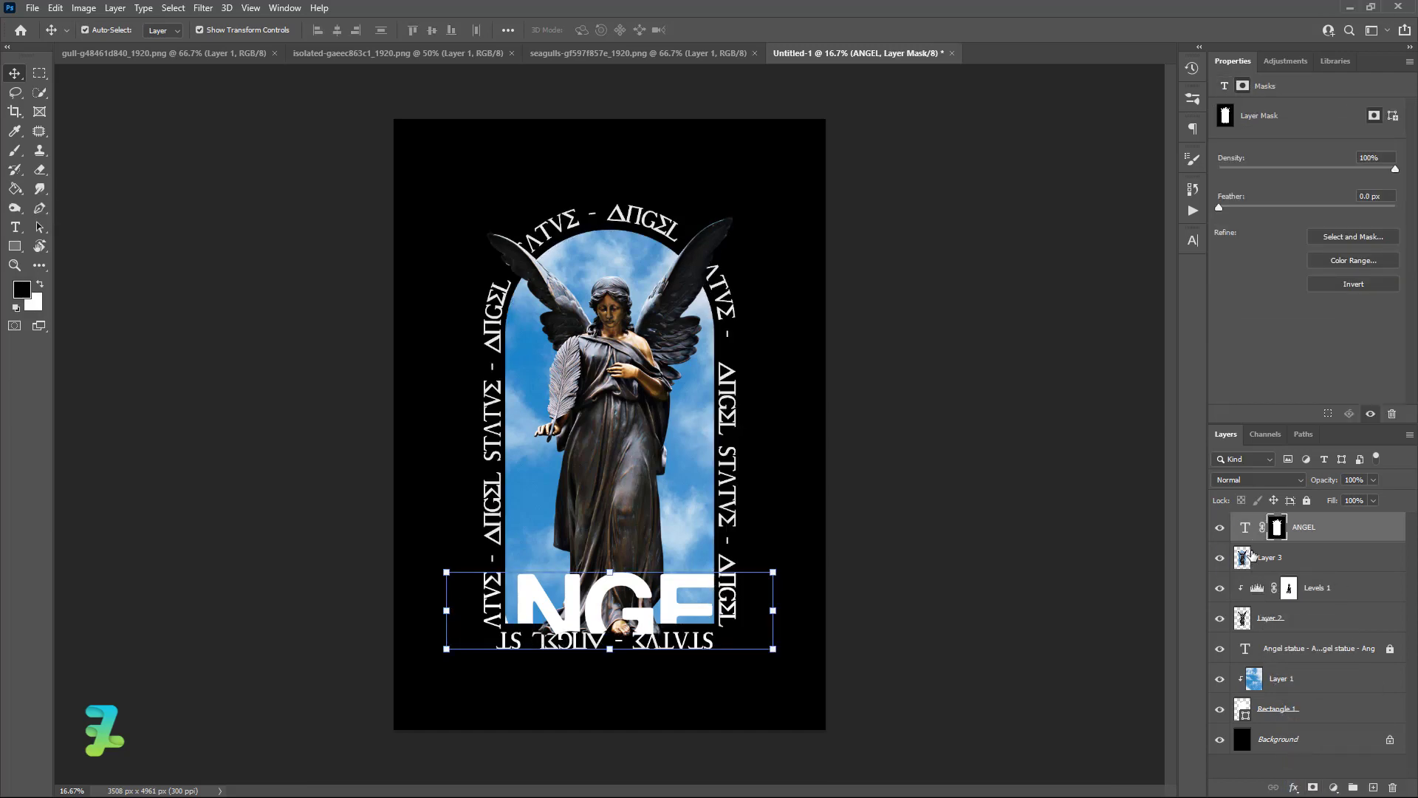
Step: Duplicate the masked ANGEL layer, invert the copy's mask, and move the copy below the original
key("ctrl")
key("ctrl+j")
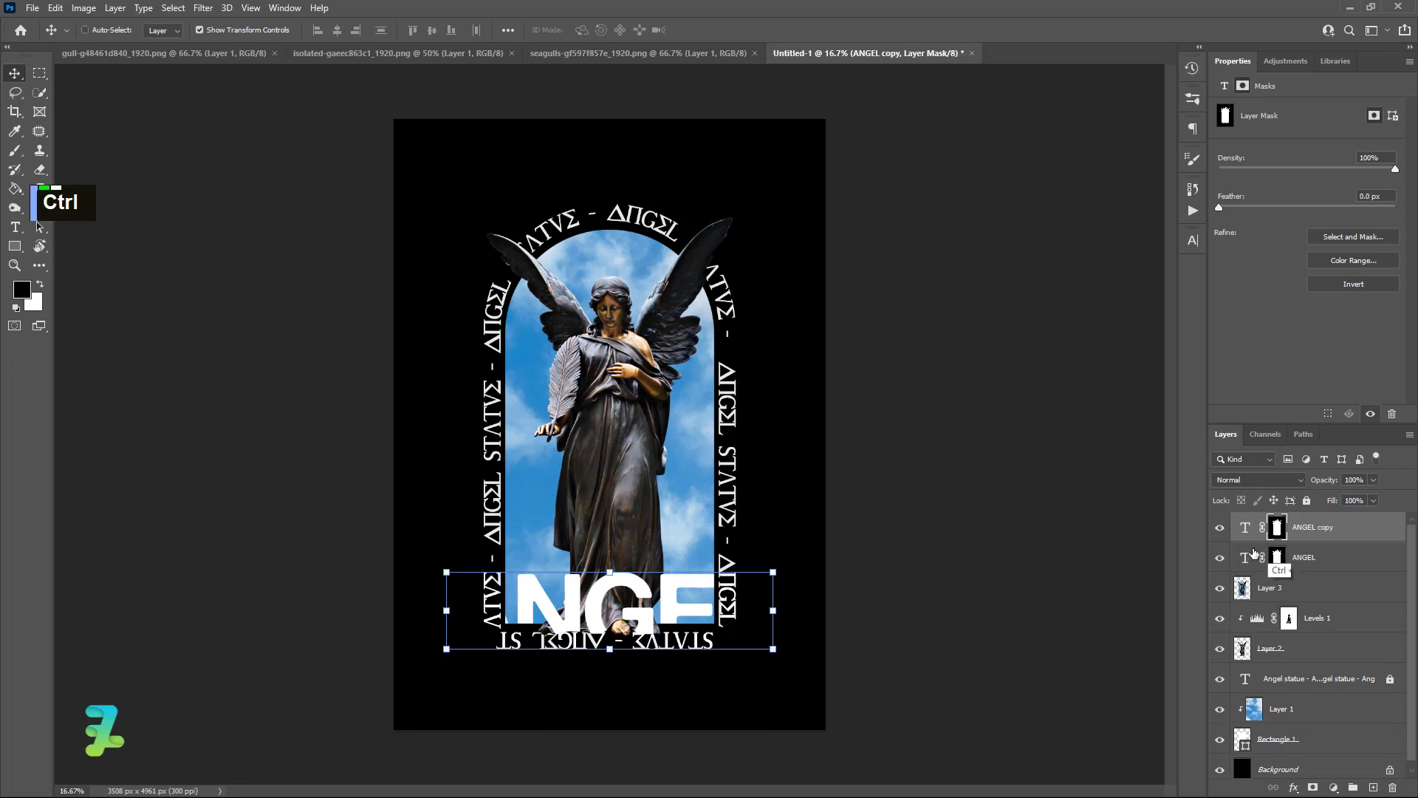
key("ctrl+i")
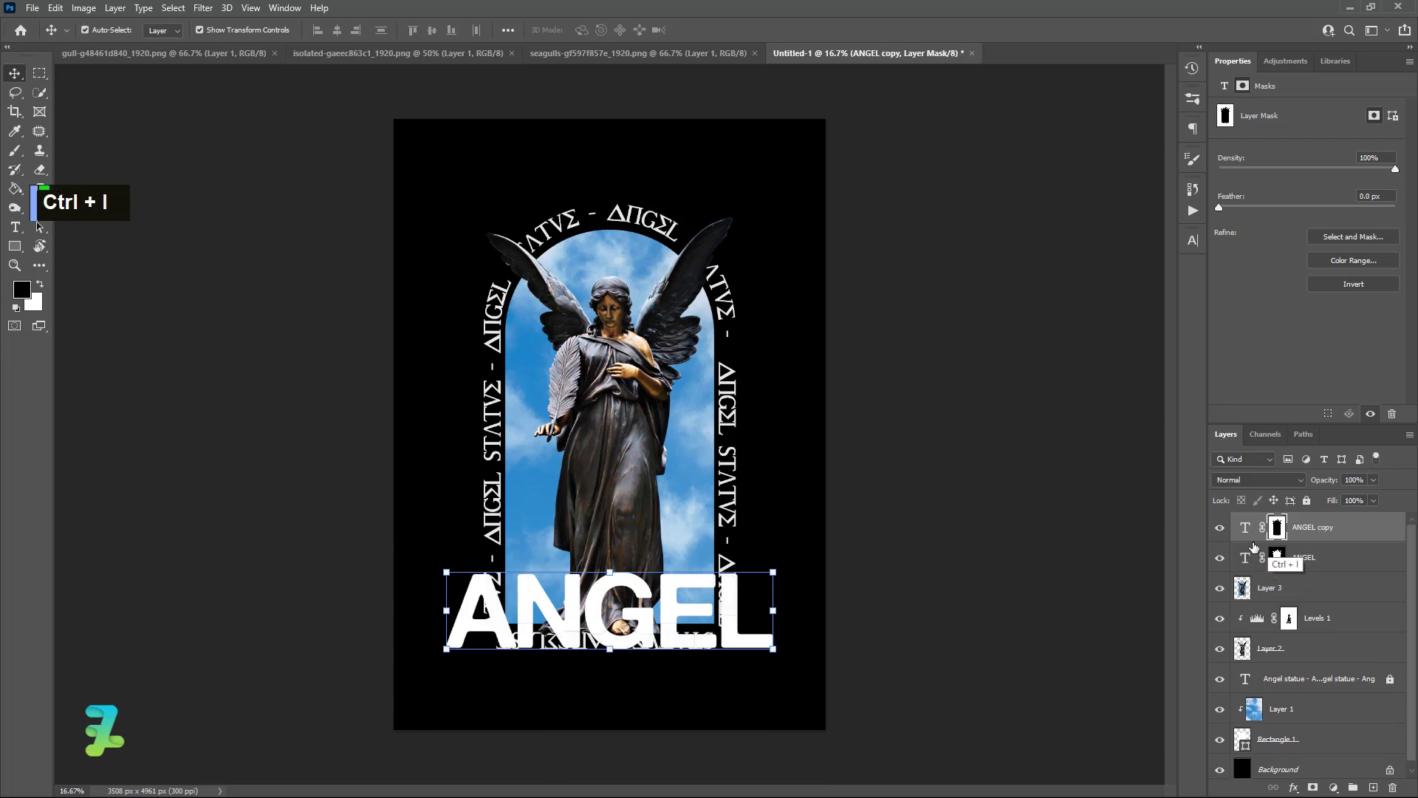
left_click_drag(1246, 530, 1253, 566)
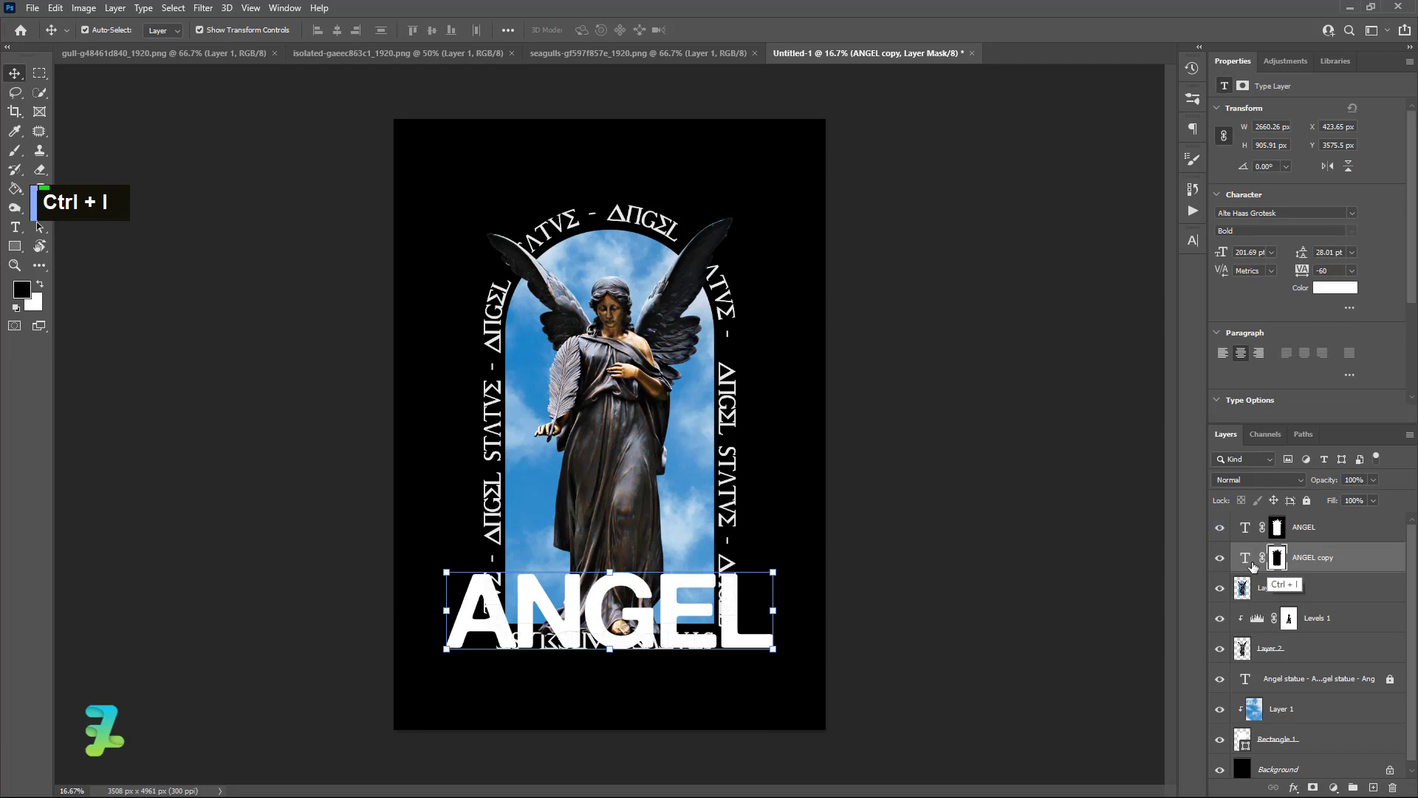
Step: Set the ANGEL text layer's fill to 0% and add an 8 px inside stroke coloured white (#ffffff)
left_click(1360, 520)
left_click_drag(1373, 501, 1312, 537)
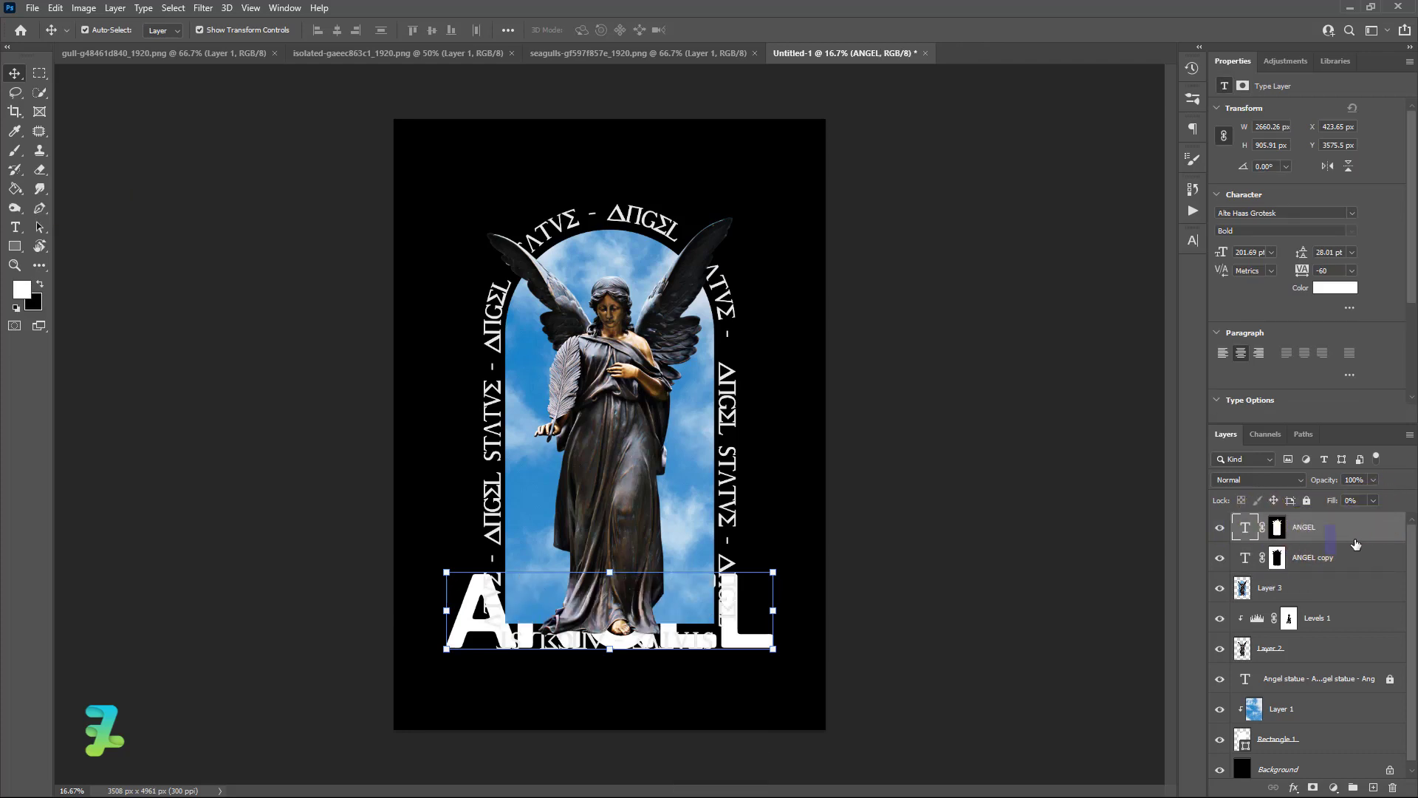
double_click(1353, 540)
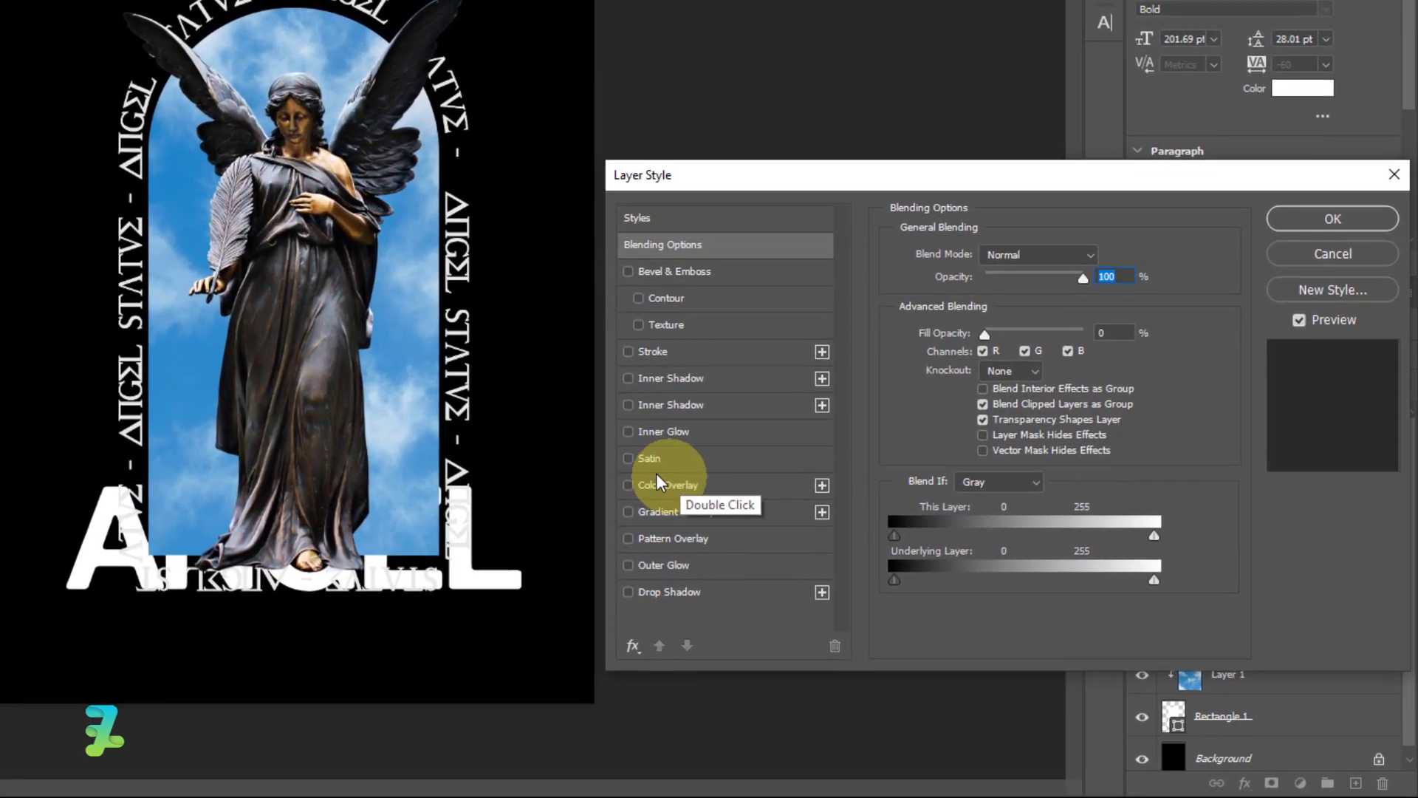
left_click(634, 353)
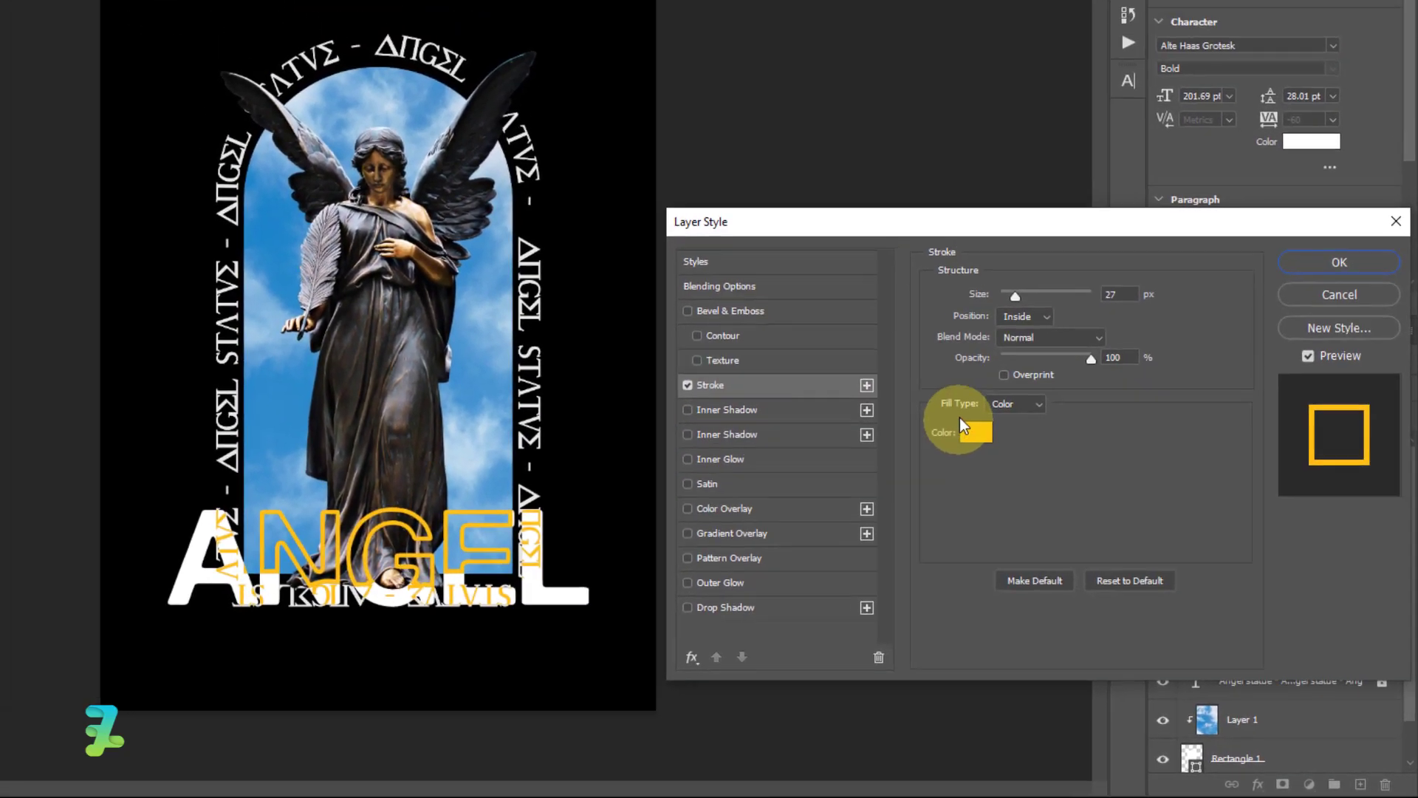
left_click(965, 429)
type("ffffff")
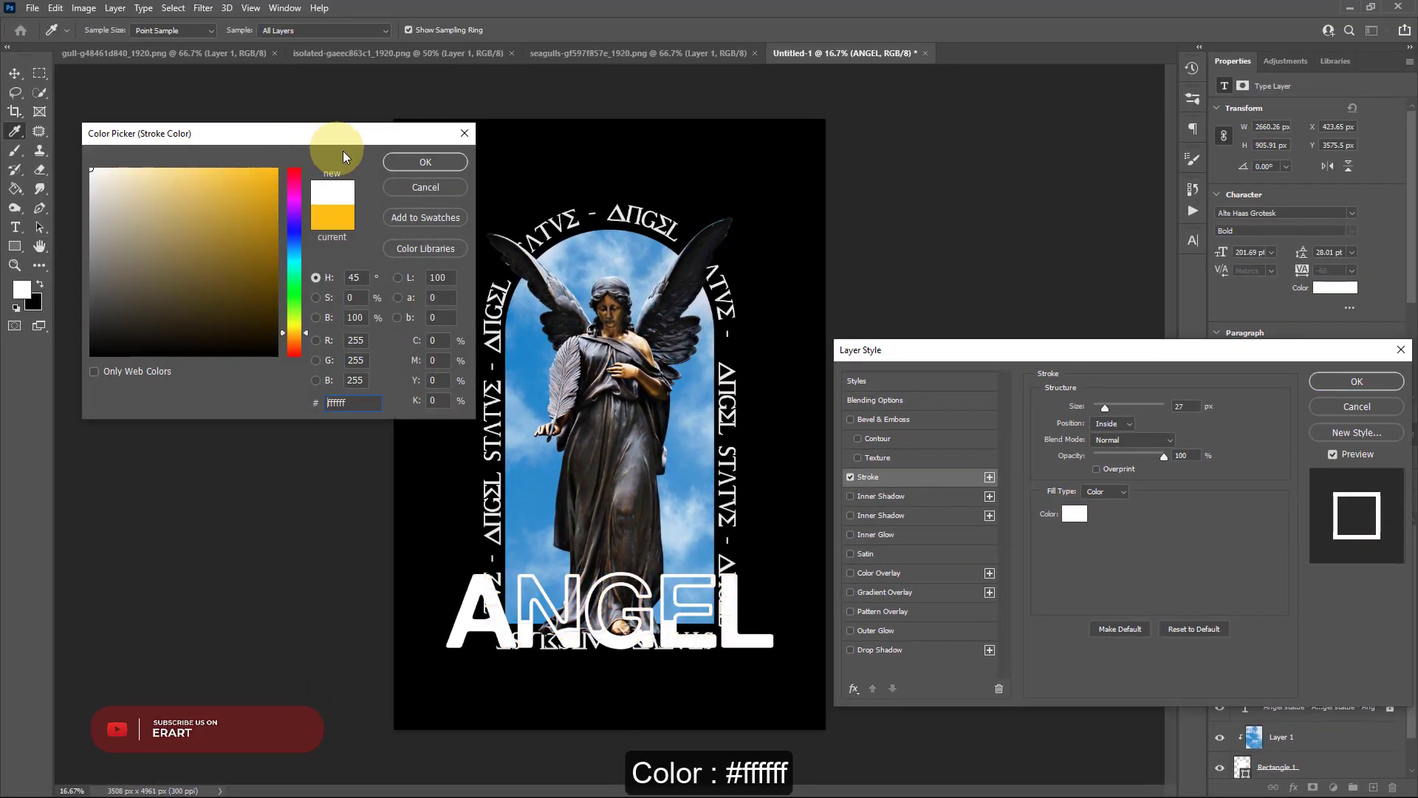
left_click(413, 166)
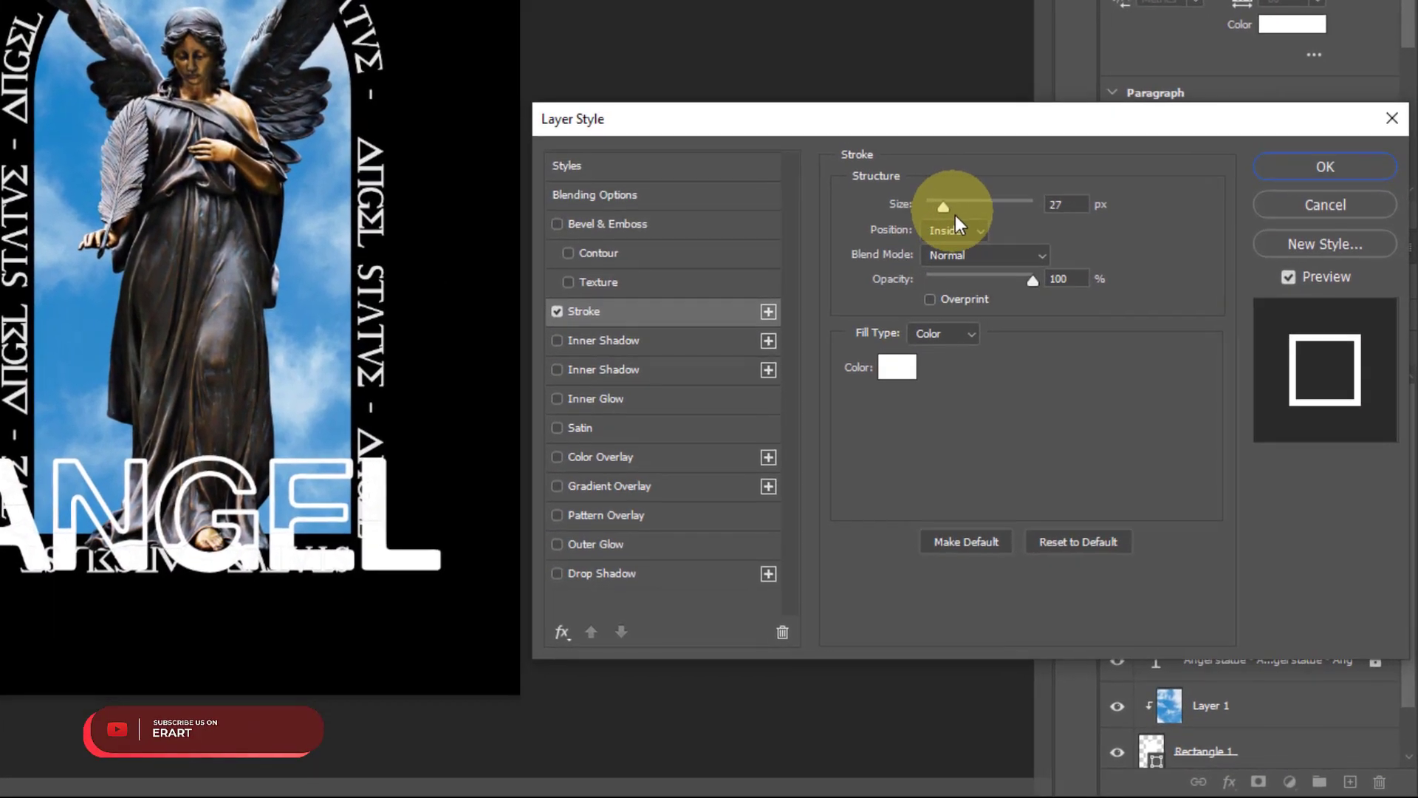
left_click_drag(1105, 409, 1107, 408)
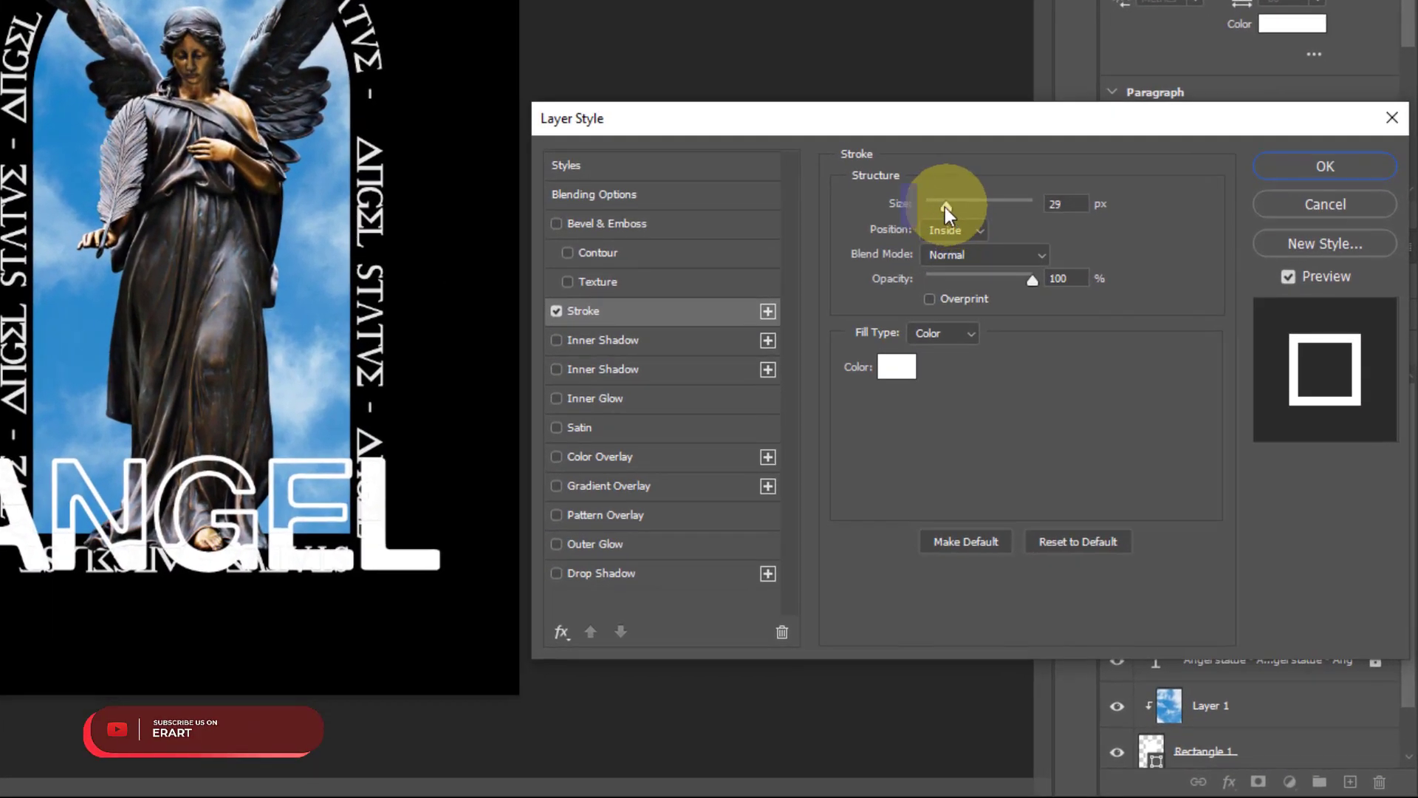
left_click_drag(946, 207, 937, 208)
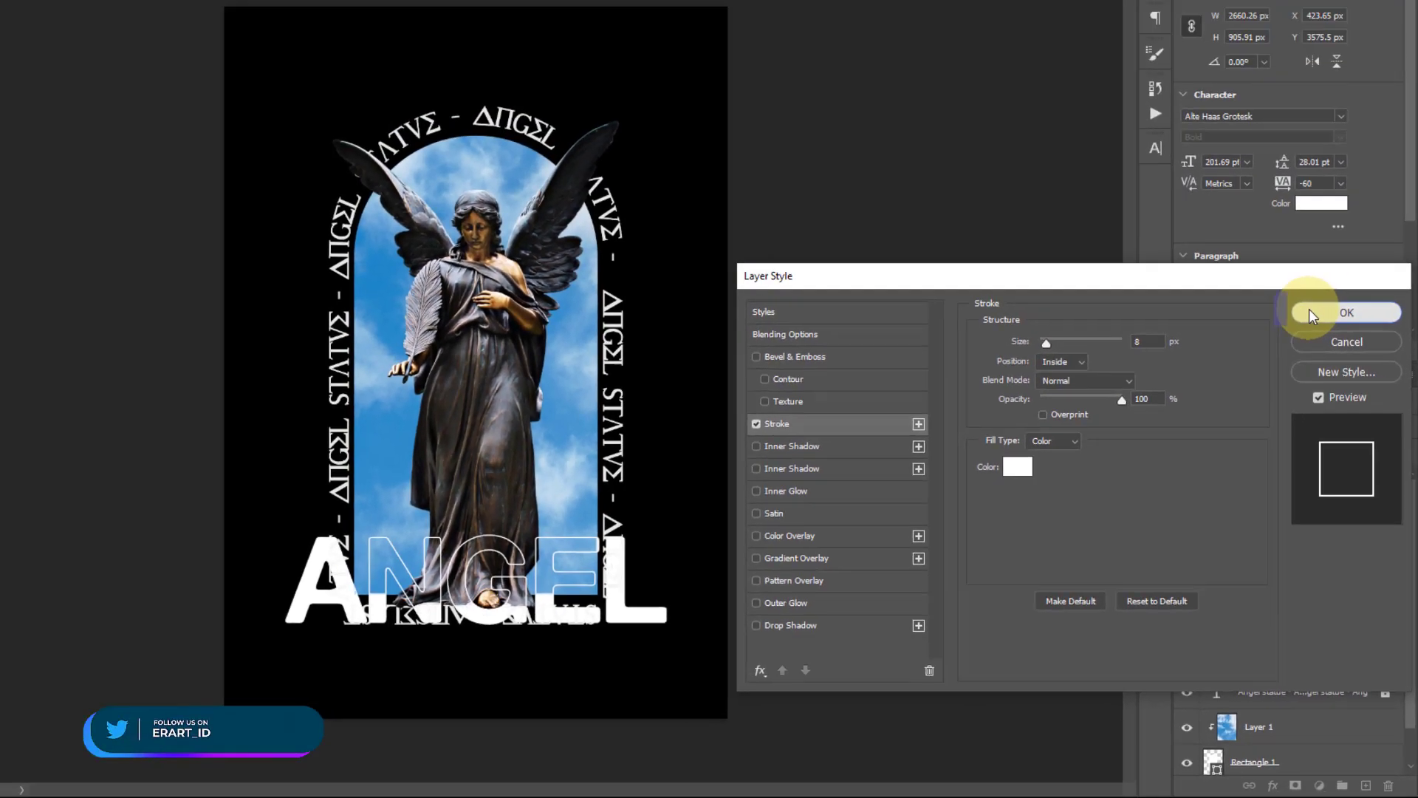
left_click(1277, 164)
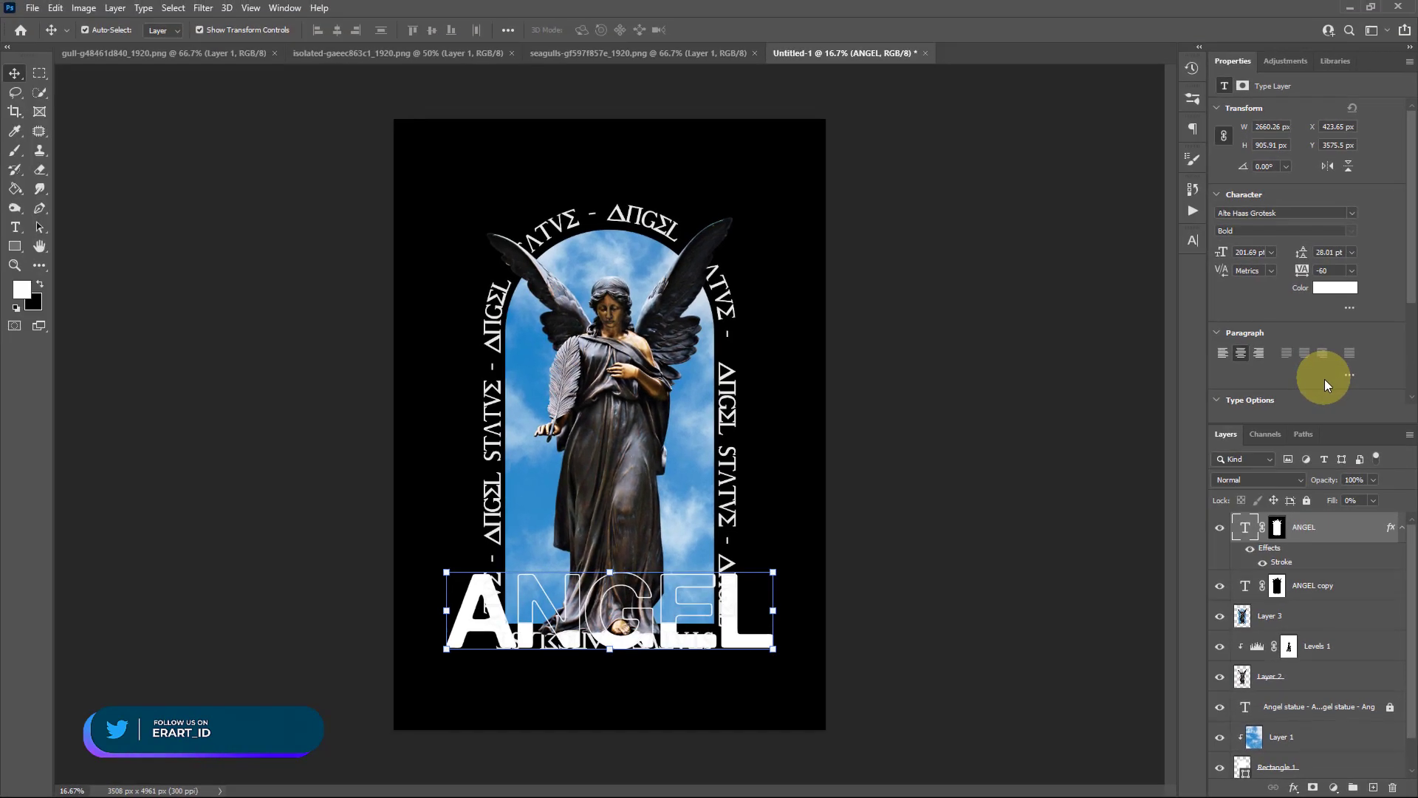
Step: Hide the stamped Layer 3 and delete it
left_click(1287, 619)
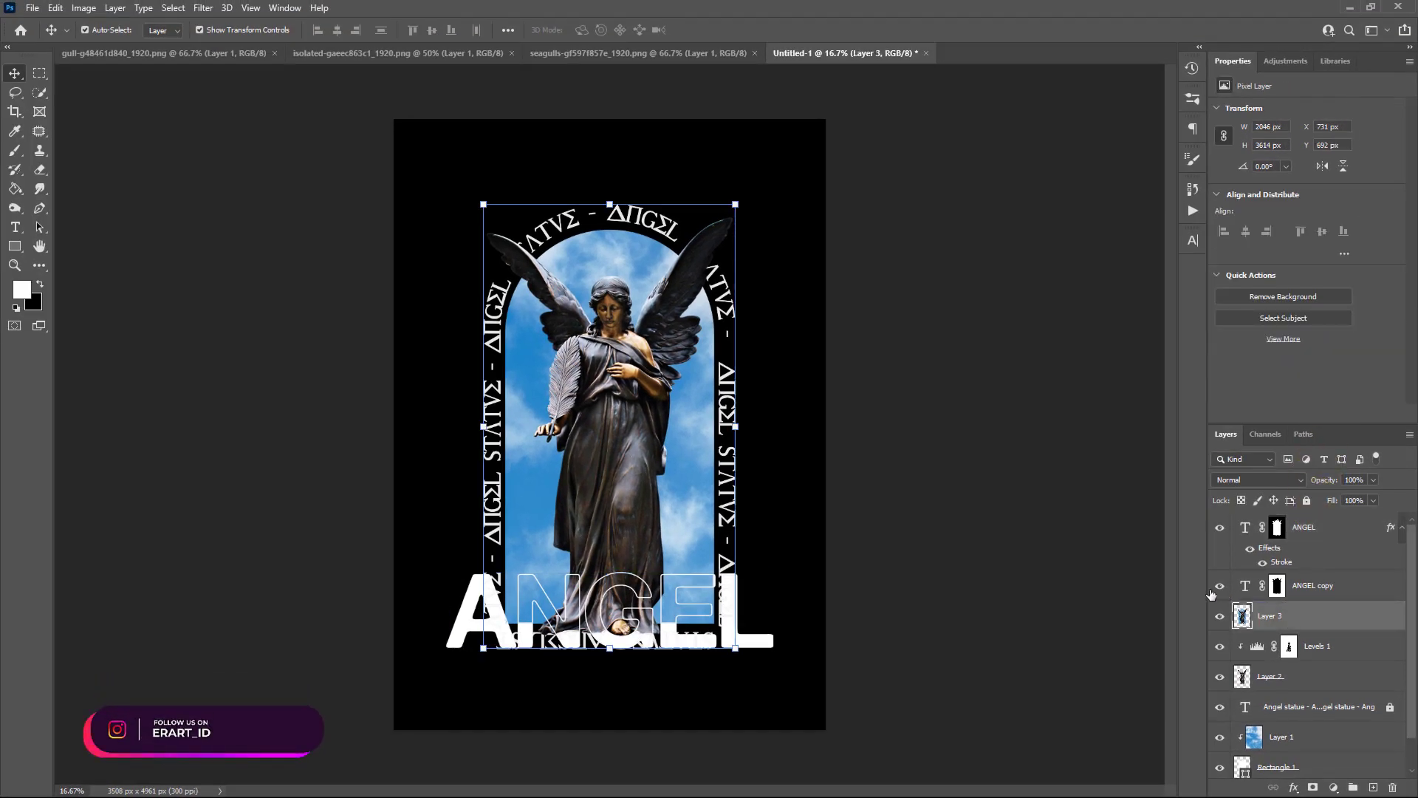
left_click(1225, 618)
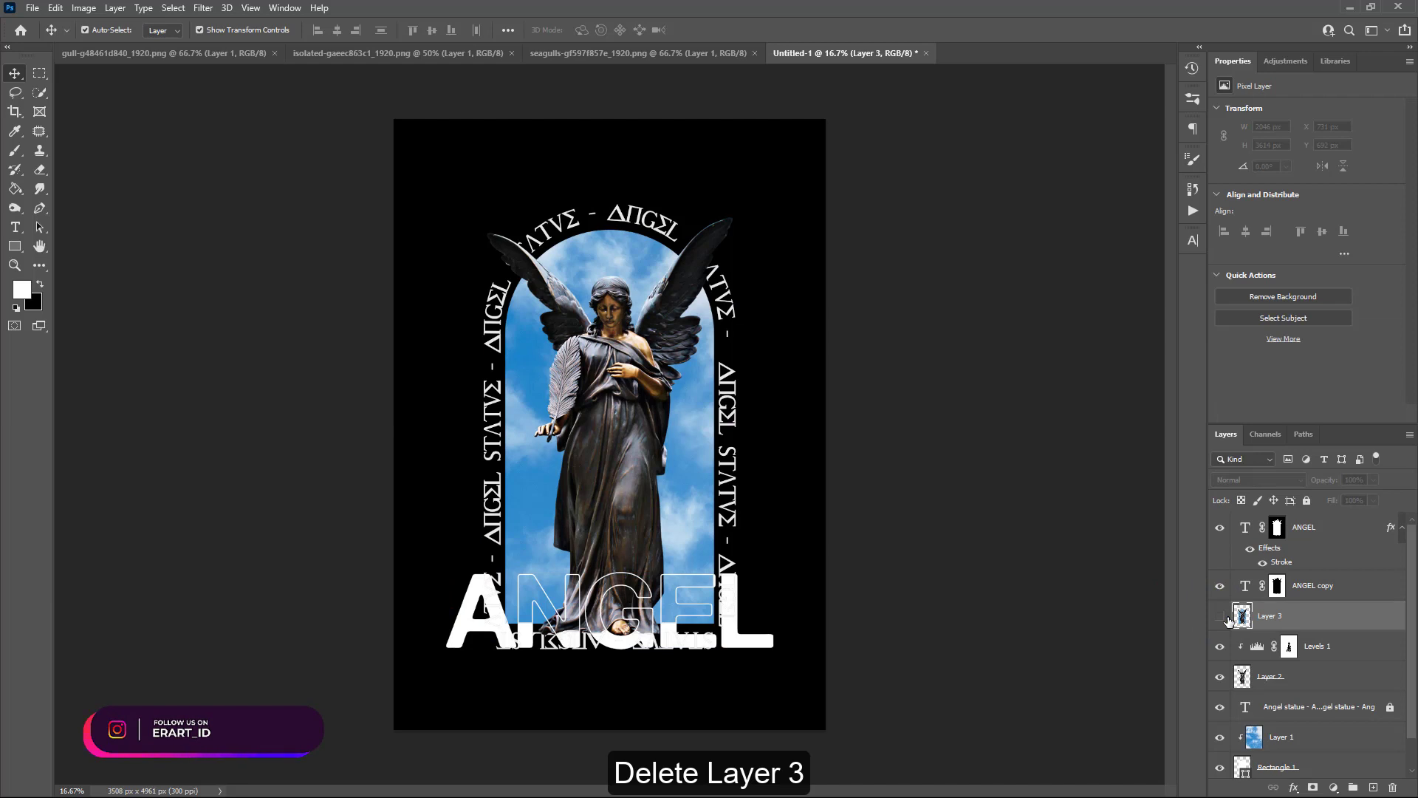
key("Delete")
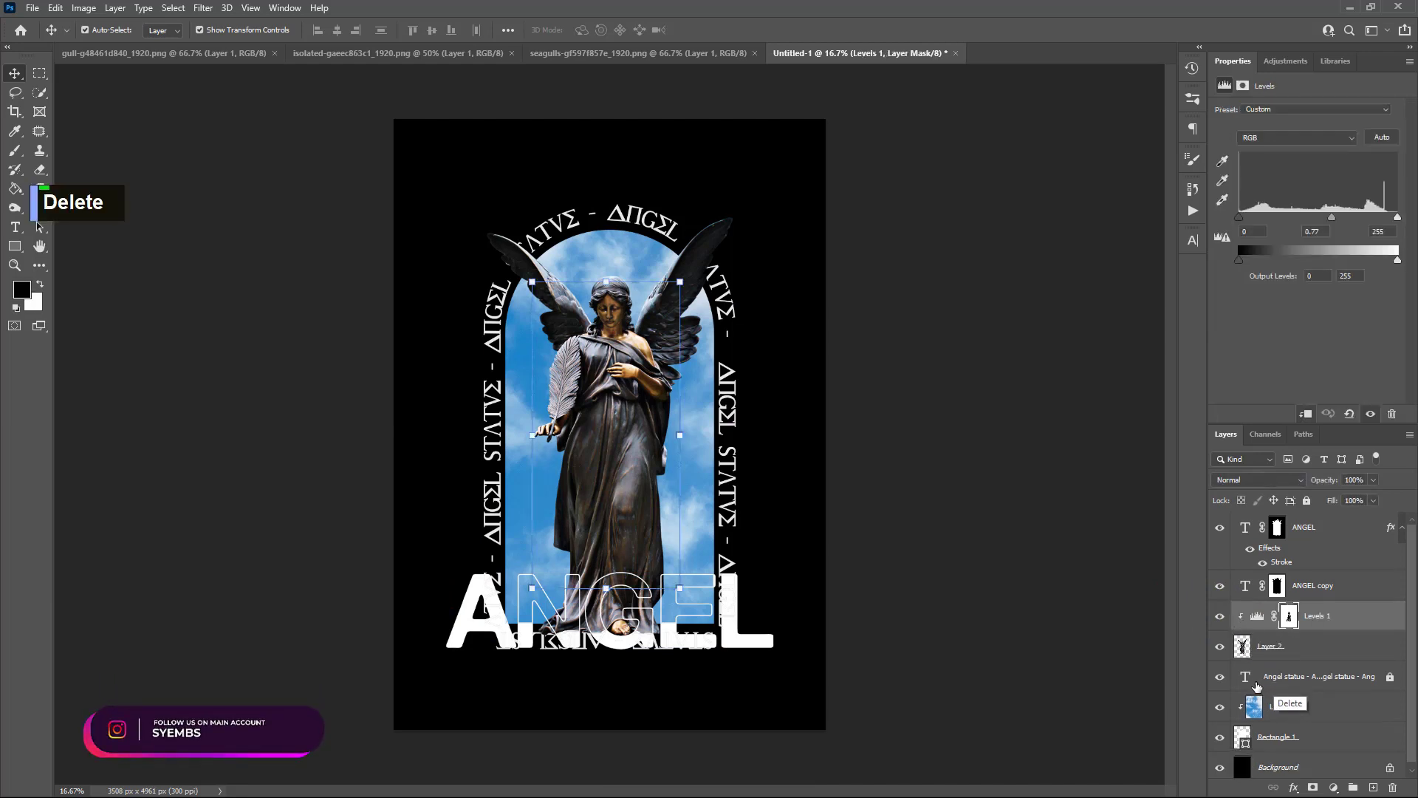
Step: Unlock the circling text layer and mask out its lower part behind the ANGEL title with a black brush
left_click(1245, 681)
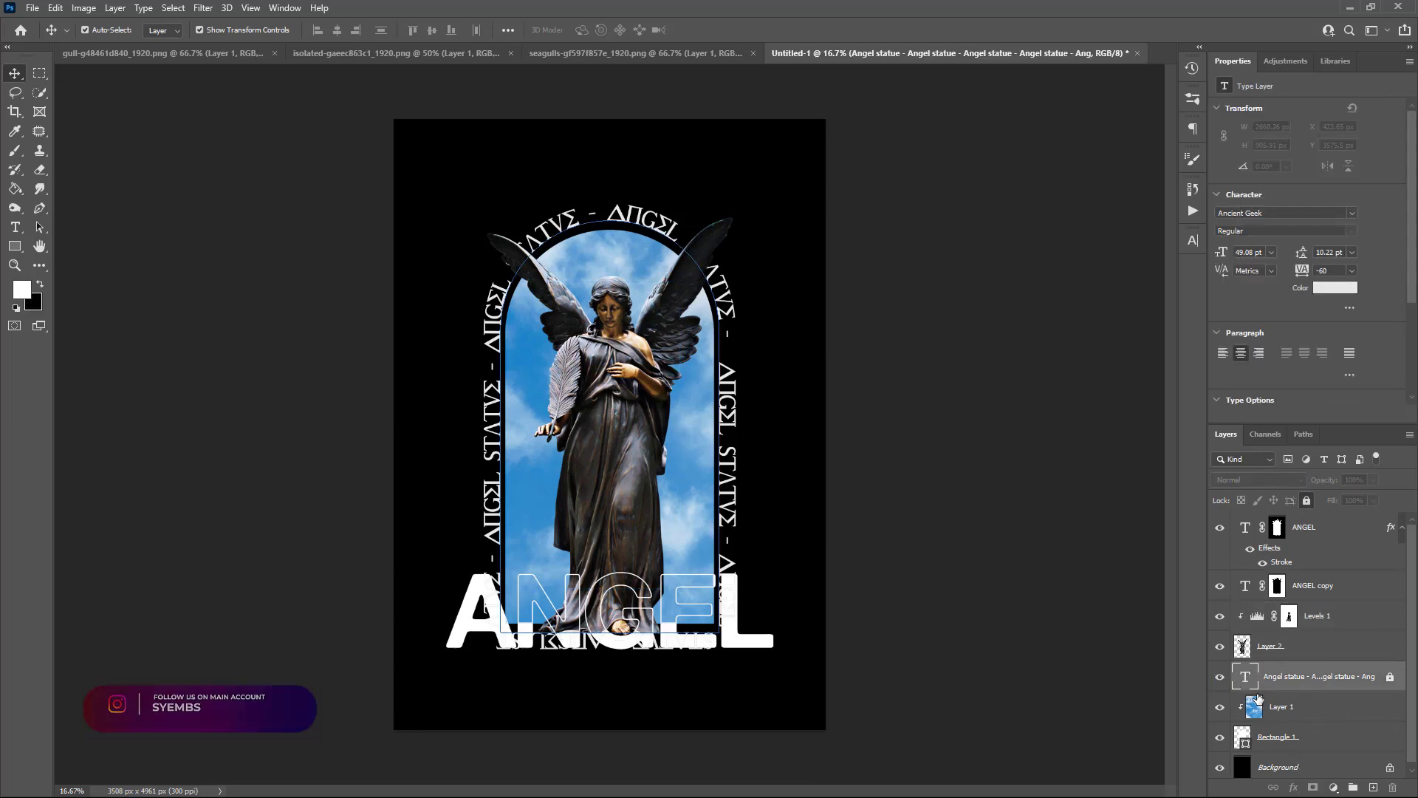
left_click(1307, 500)
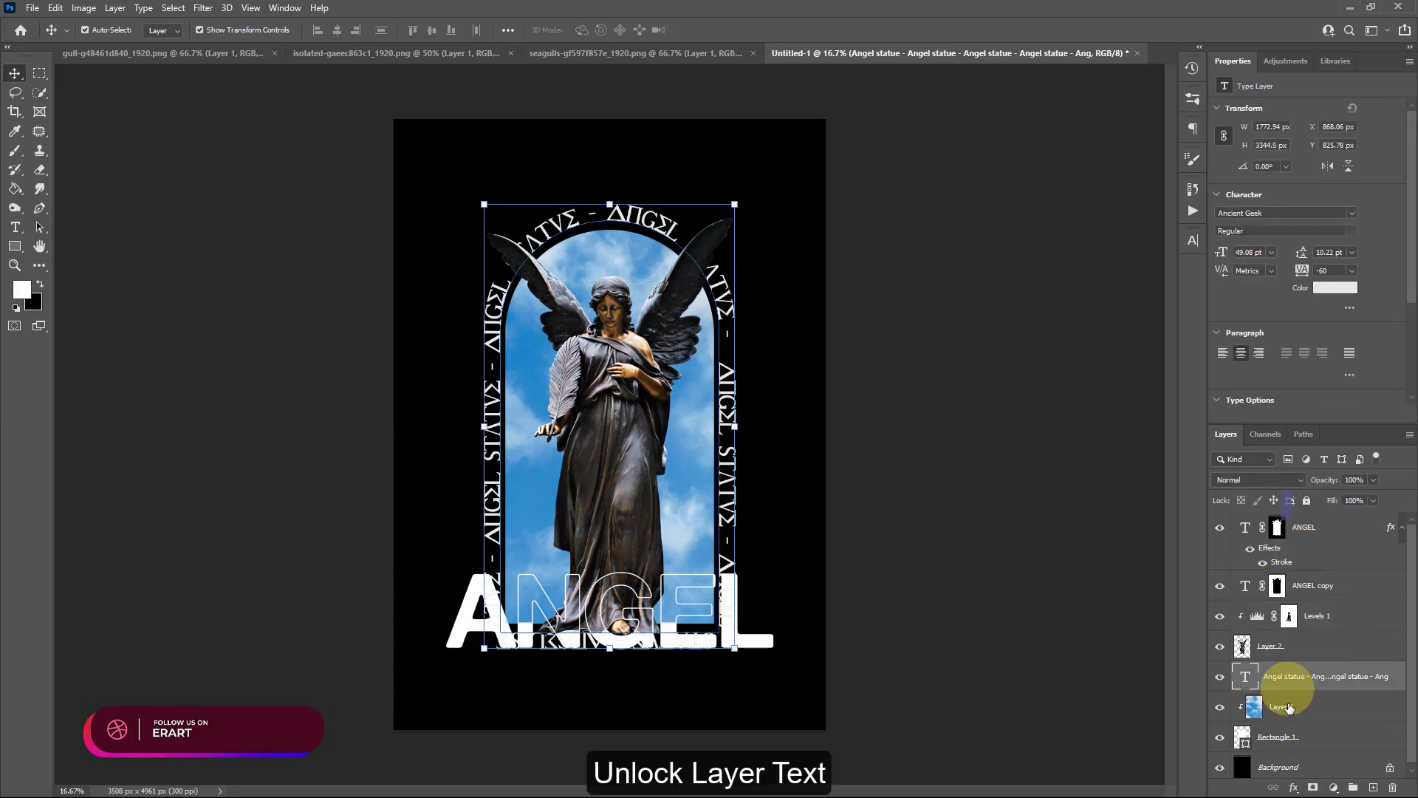
left_click(1312, 788)
left_click(14, 151)
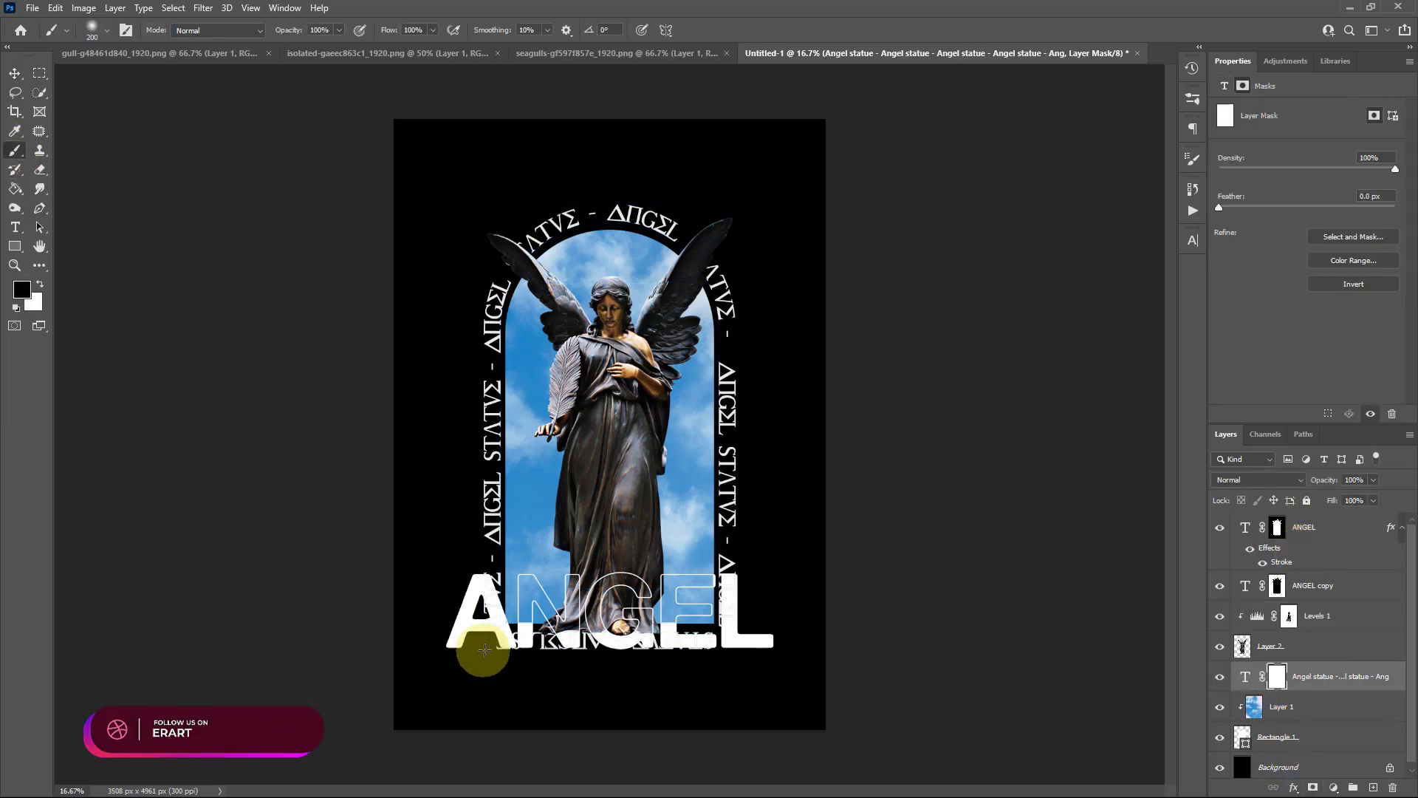
mouse_move(481, 653)
left_mouse_down()
mouse_move(493, 603)
mouse_move(484, 612)
mouse_move(578, 658)
mouse_move(497, 647)
mouse_move(767, 631)
mouse_move(496, 580)
left_mouse_up()
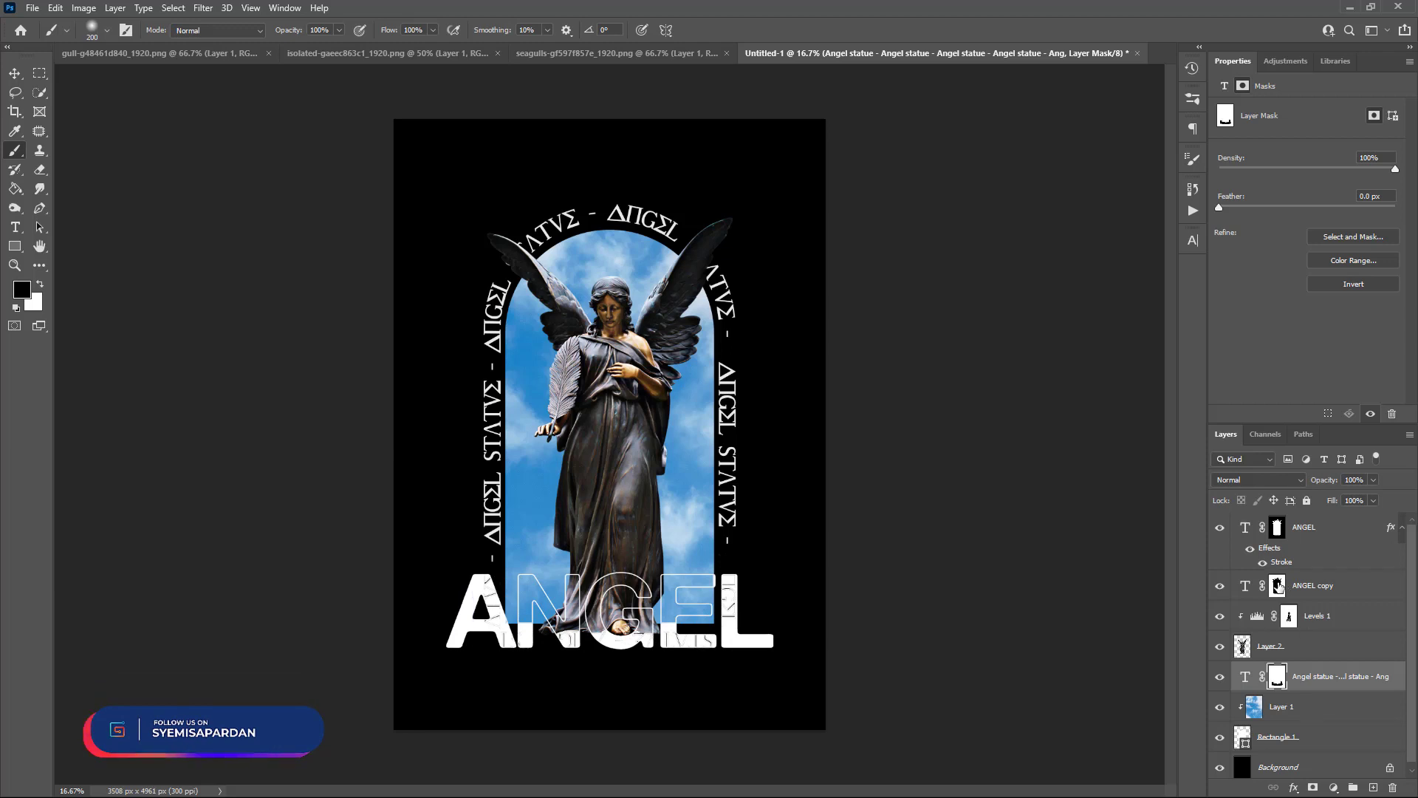
Step: Paint white on the ANGEL layer's mask across the lower part of the title to extend the outlined letters
left_click(1278, 586)
key("ctrl+z")
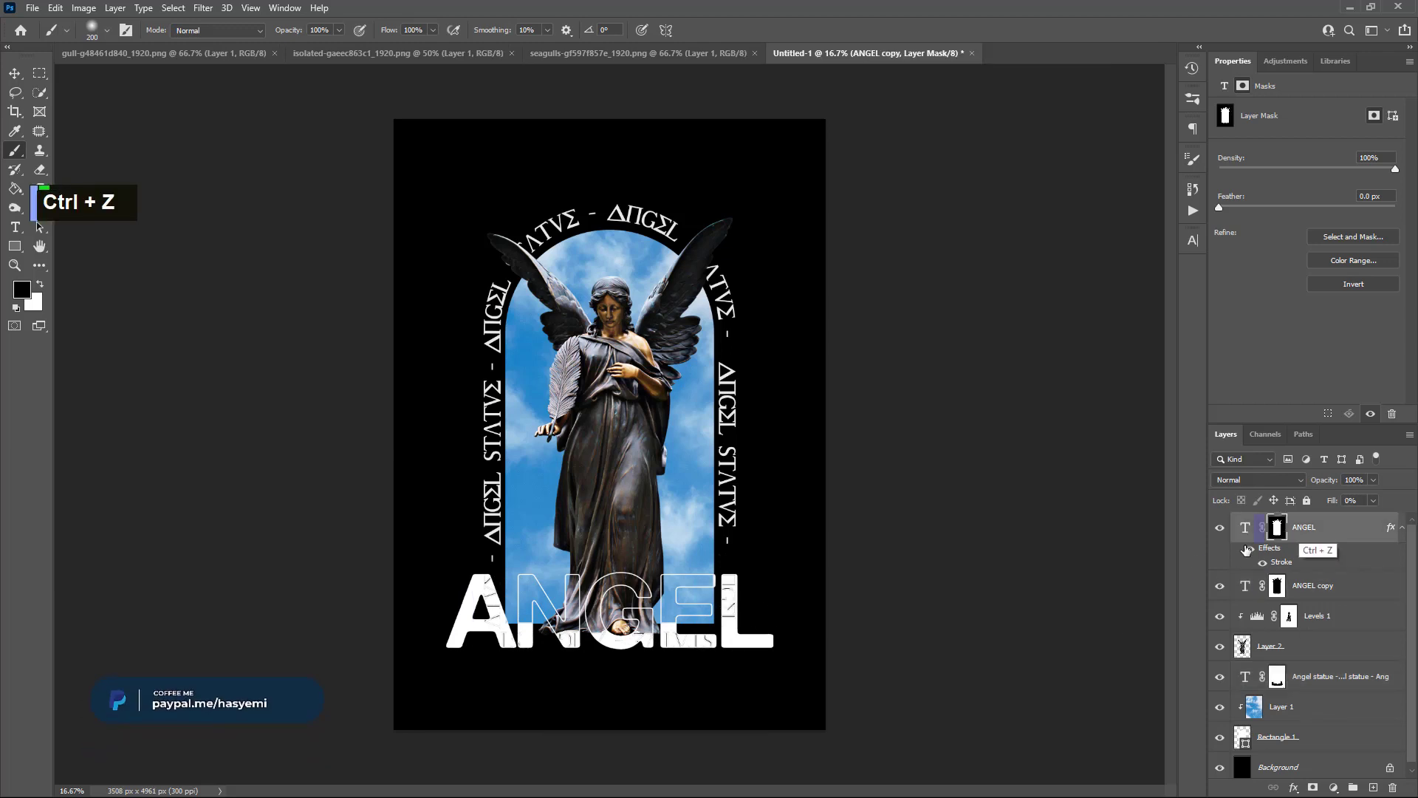
left_click(1277, 527)
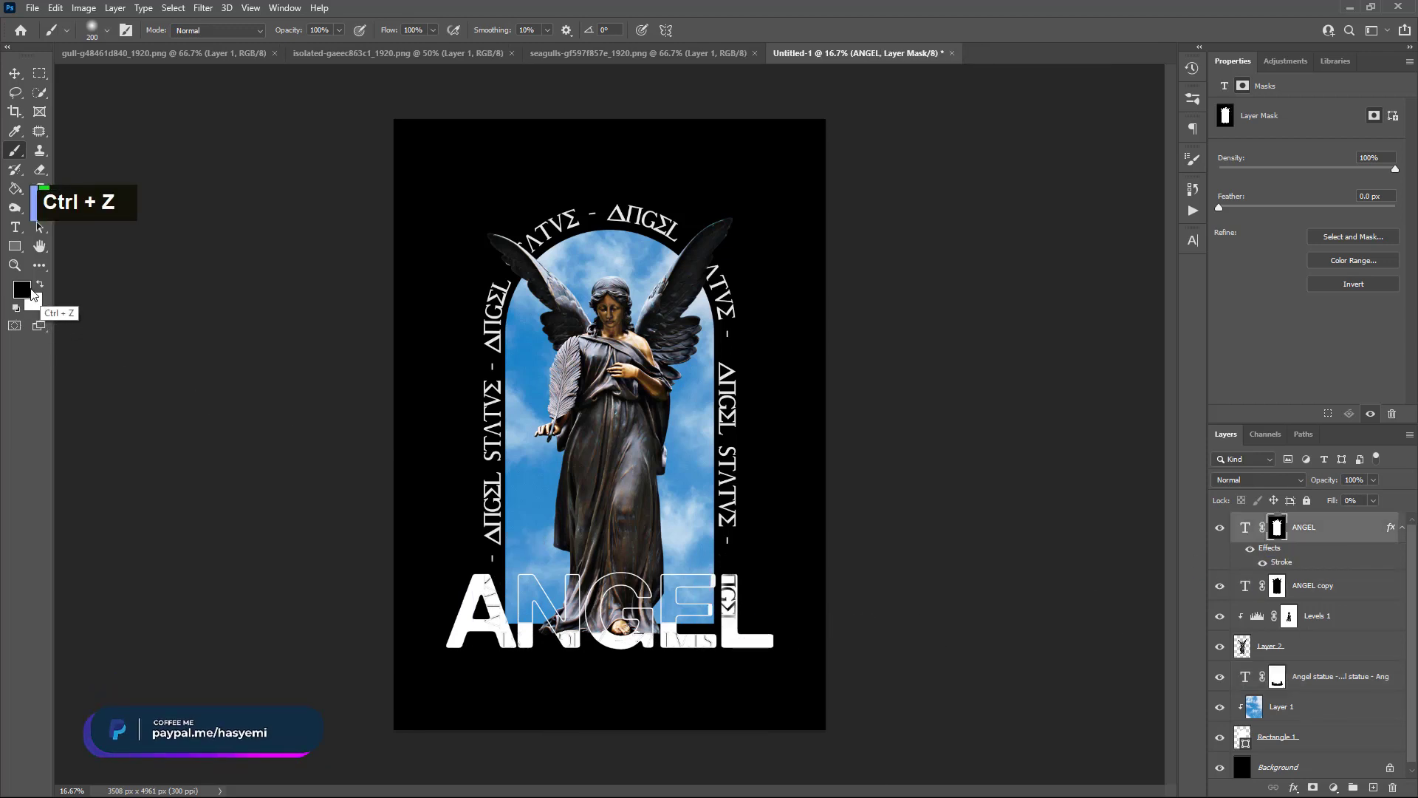
left_click(40, 284)
mouse_move(625, 634)
left_mouse_down()
mouse_move(556, 640)
mouse_move(668, 642)
mouse_move(488, 616)
mouse_move(491, 585)
mouse_move(538, 637)
left_mouse_up()
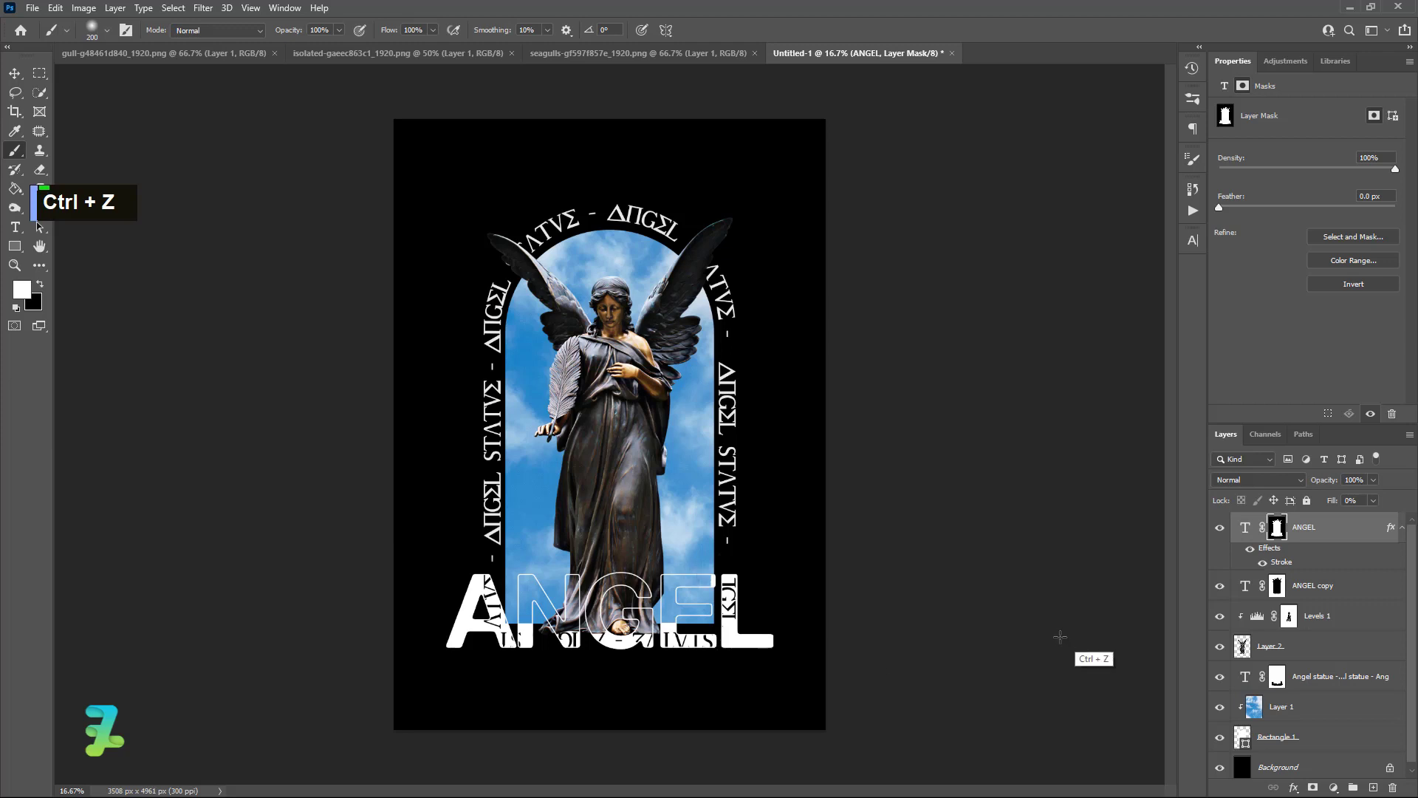
left_click(1277, 587)
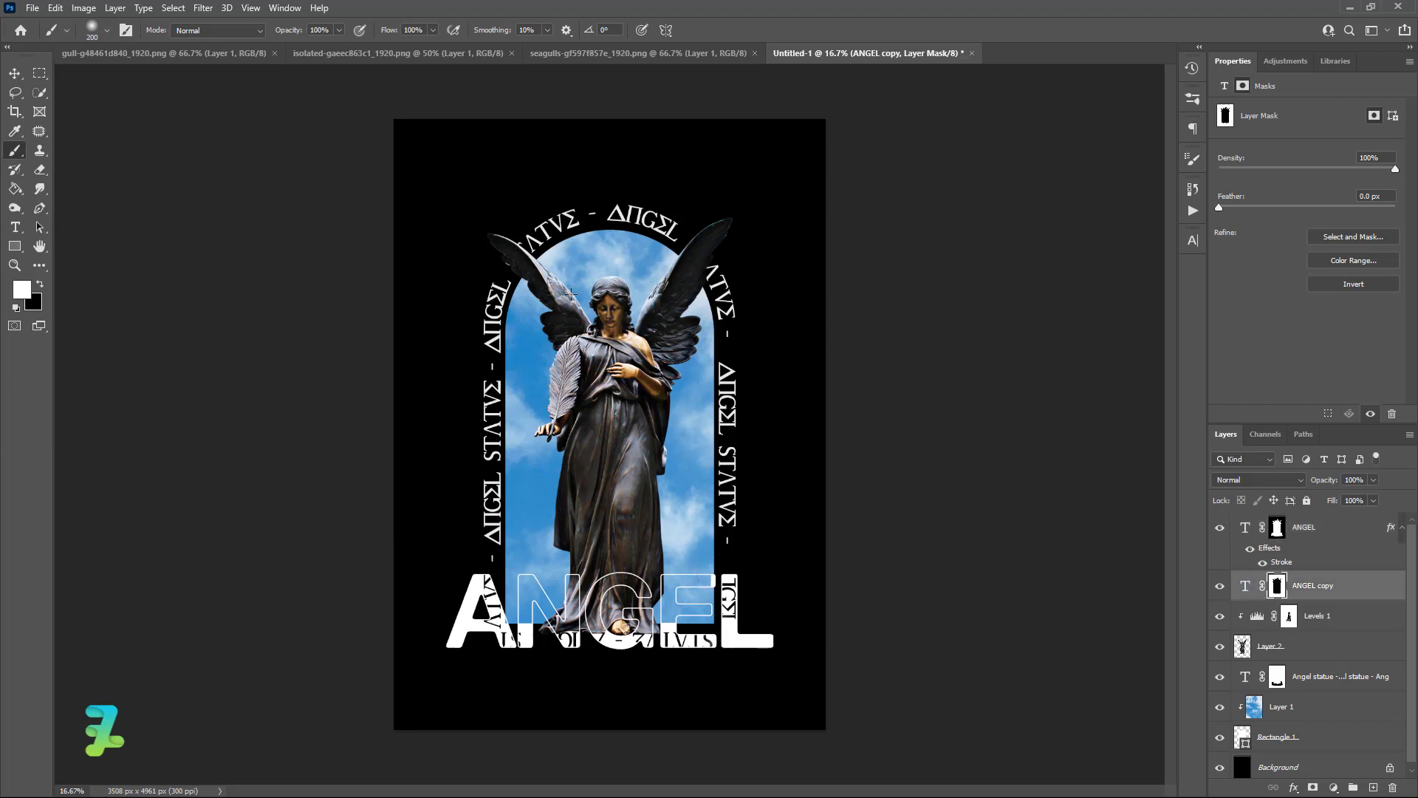
left_click(14, 74)
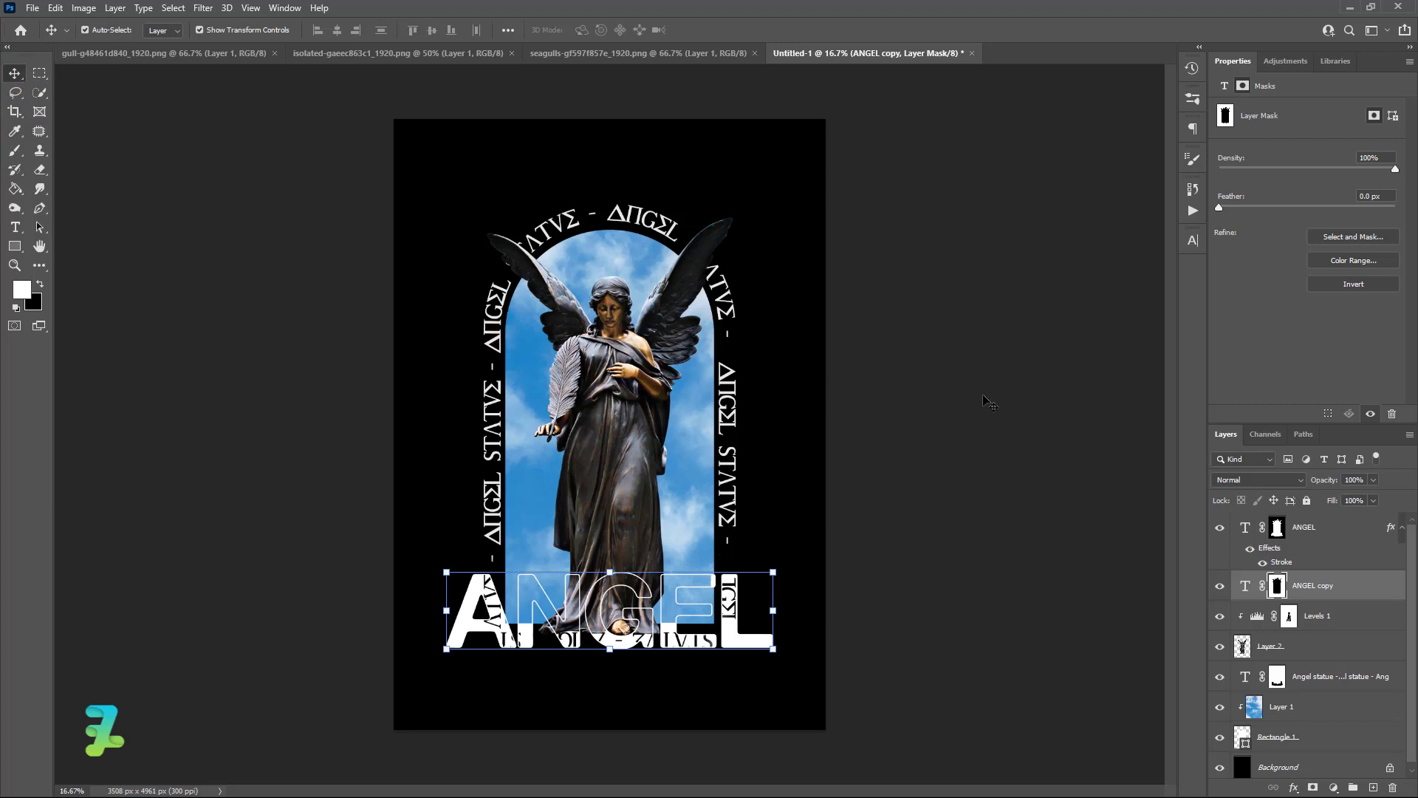
scroll(988, 505, "down", 1)
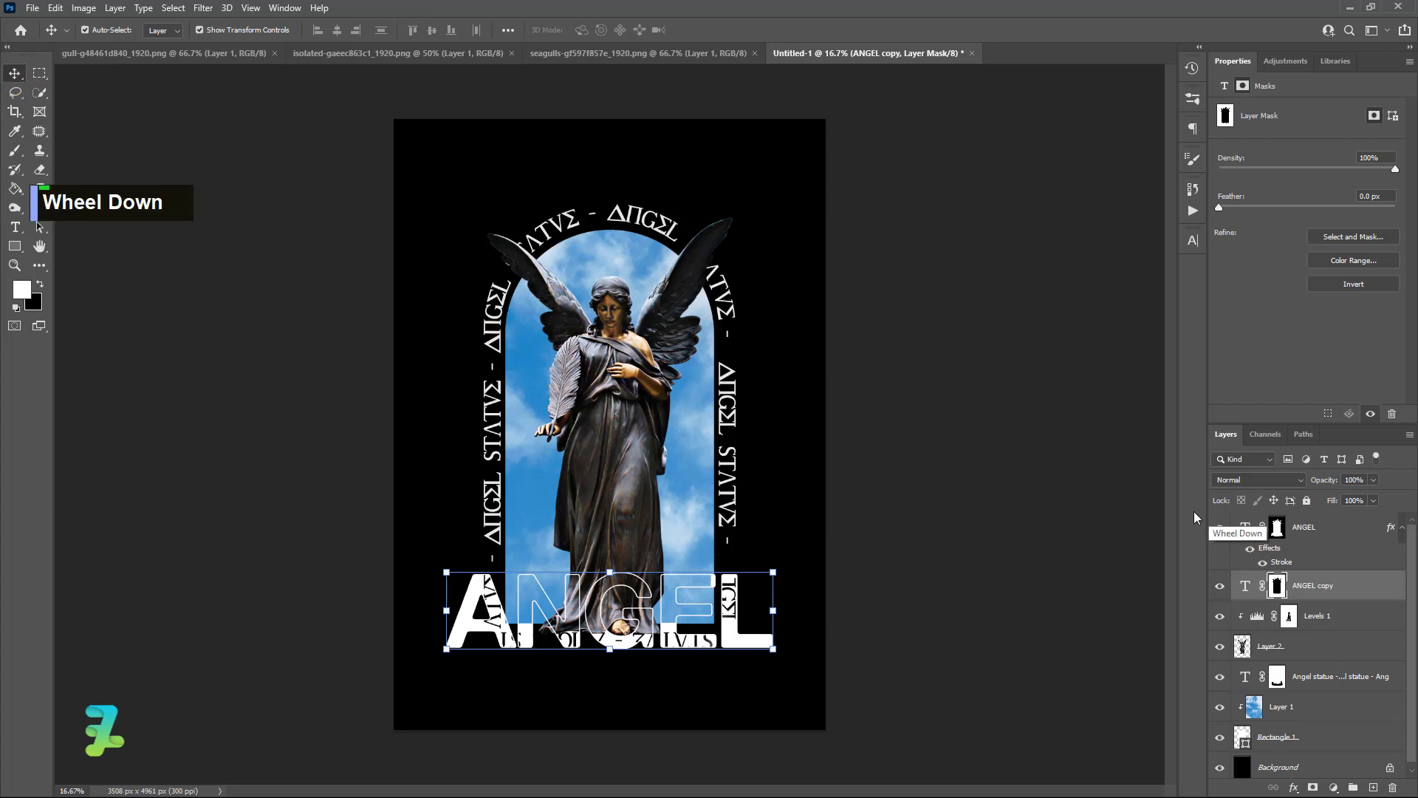
Step: Create a new layer above ANGEL and draw a white square about 306 px wide near the poster's upper left corner
left_click(1300, 537)
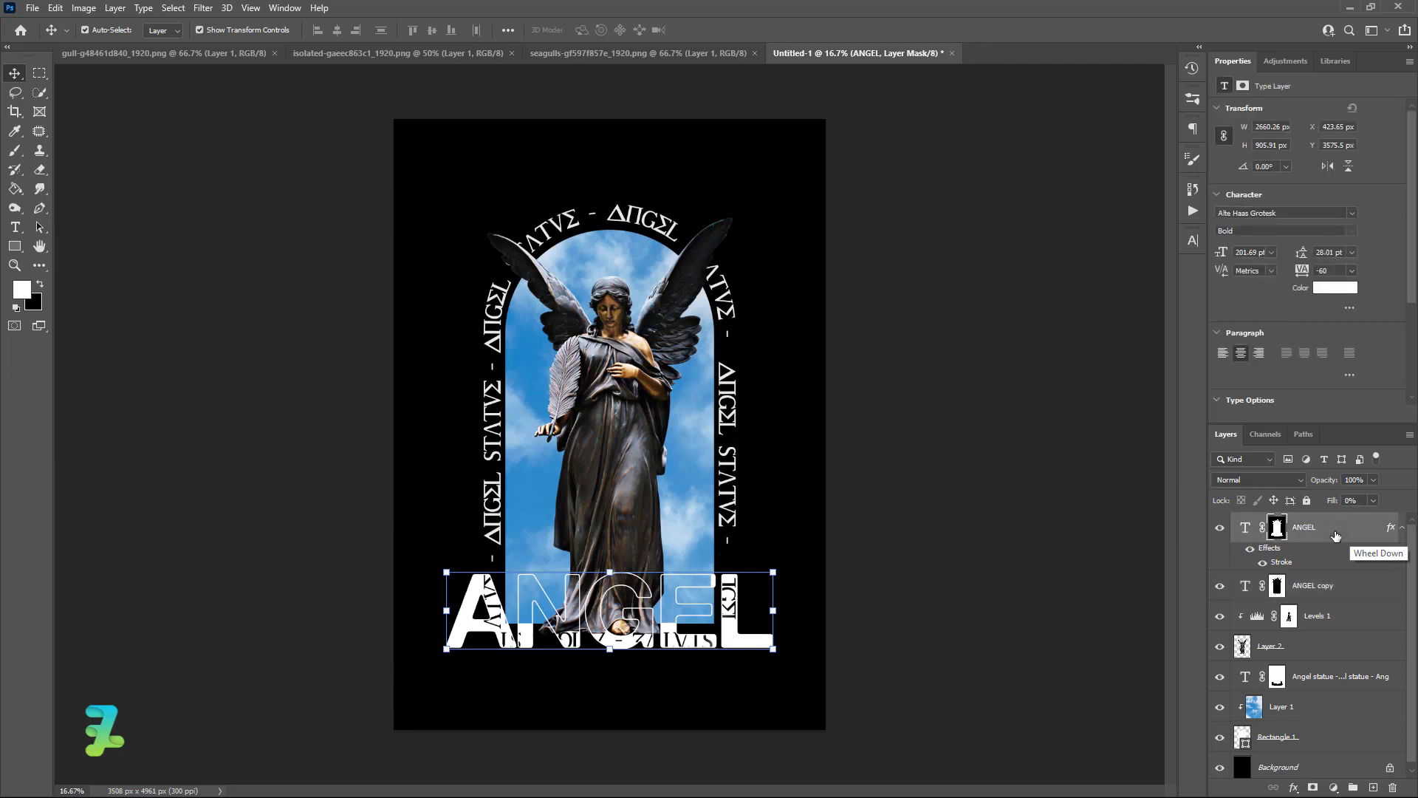
left_click(1373, 788)
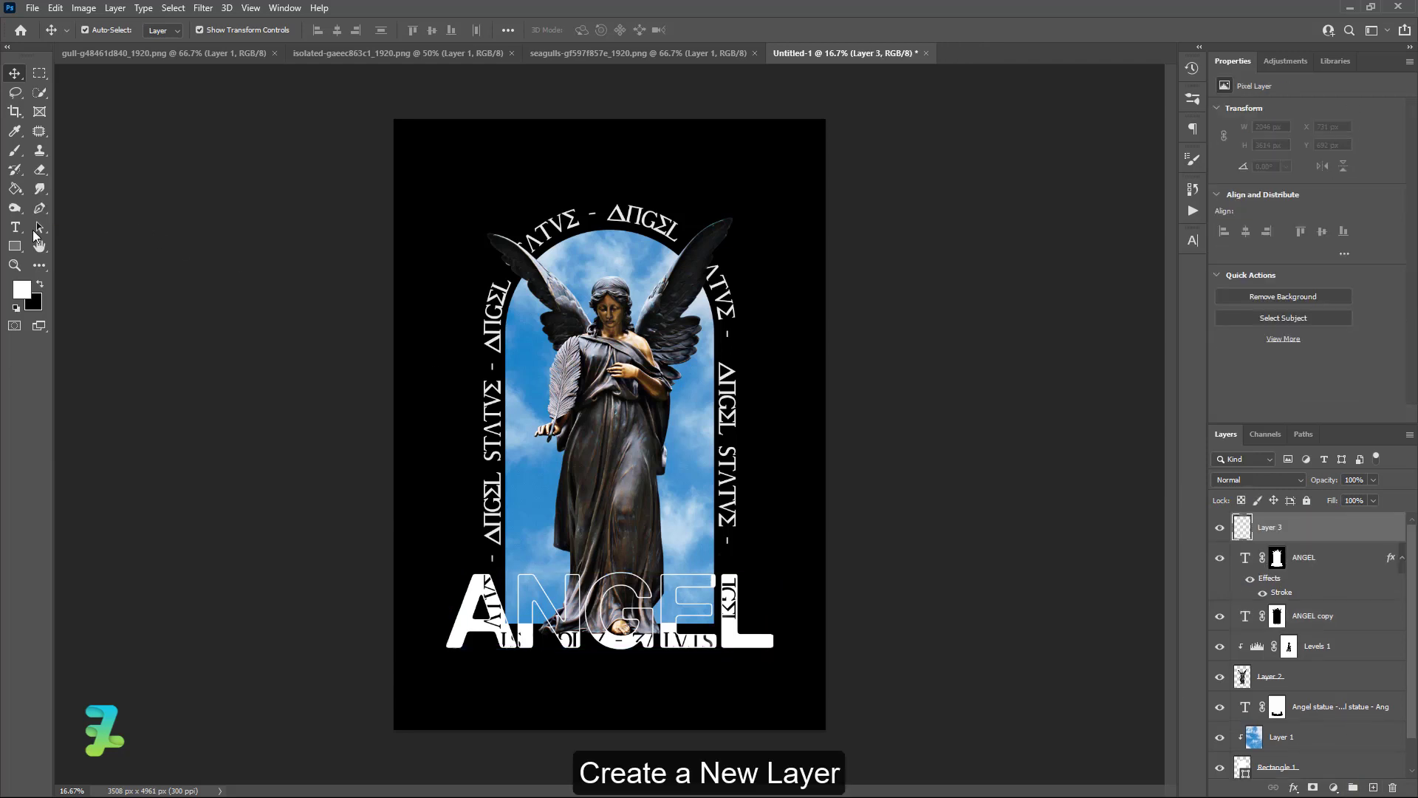
left_click(14, 246)
left_click_drag(441, 159, 487, 196)
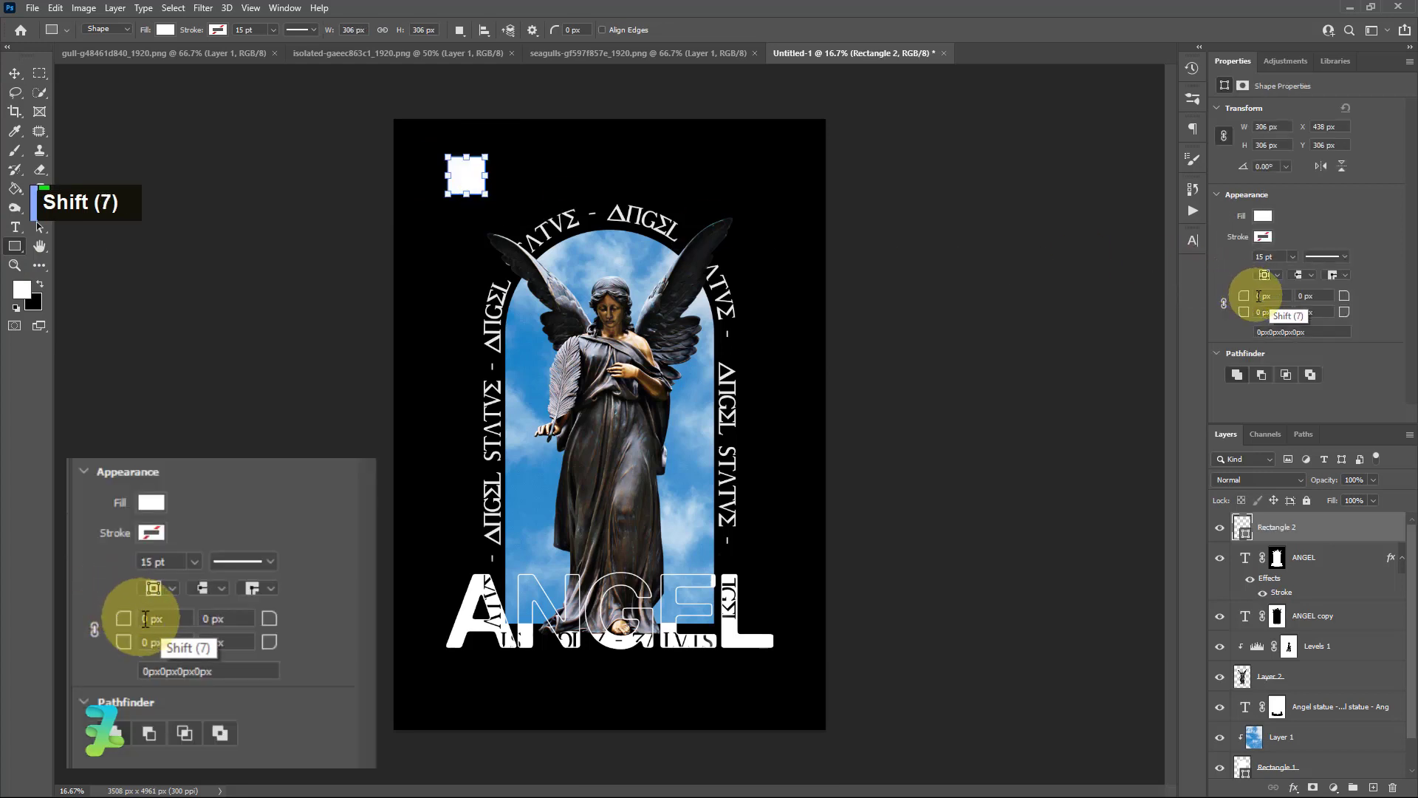
Step: Try to give the white square's upper left corner a radius of -100 px
left_click(1258, 296)
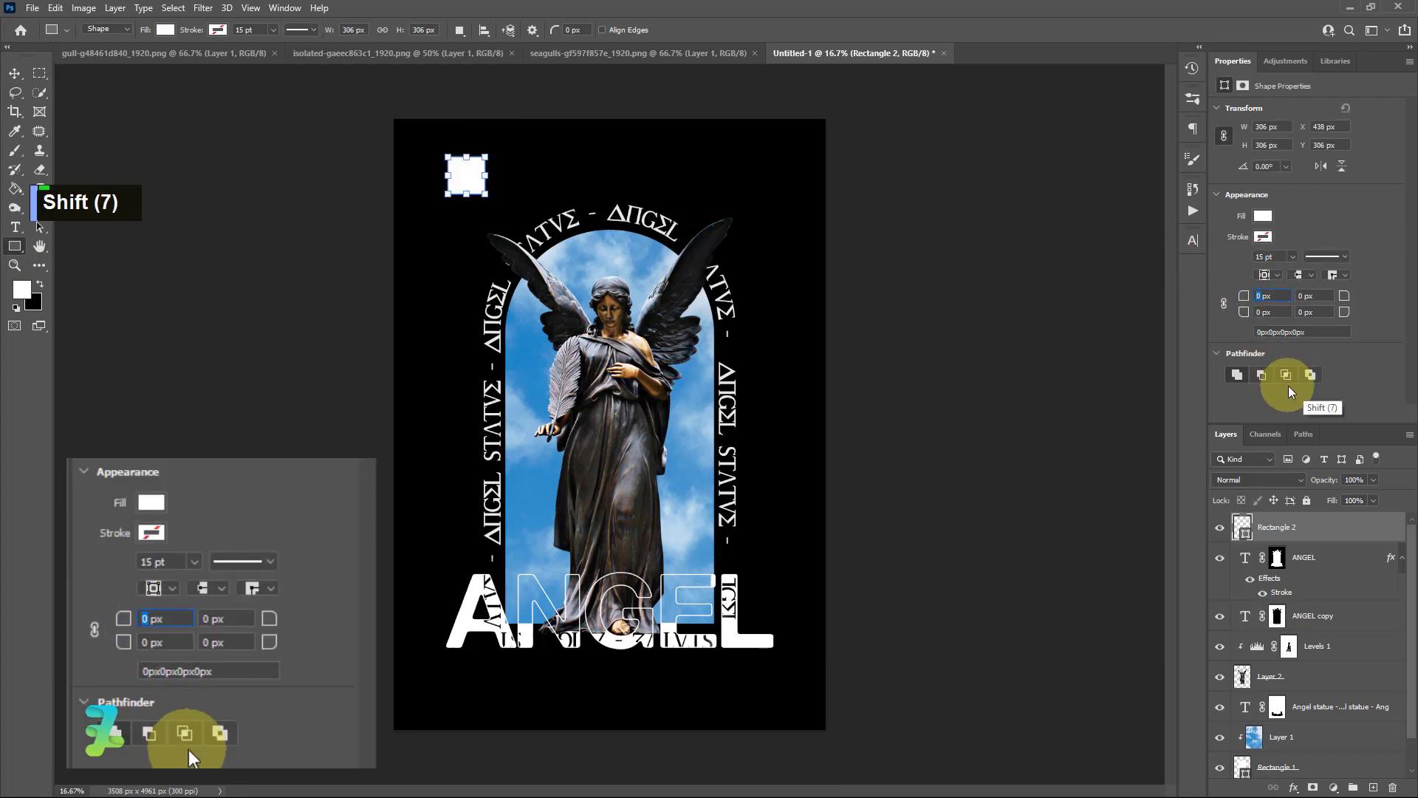
type("00")
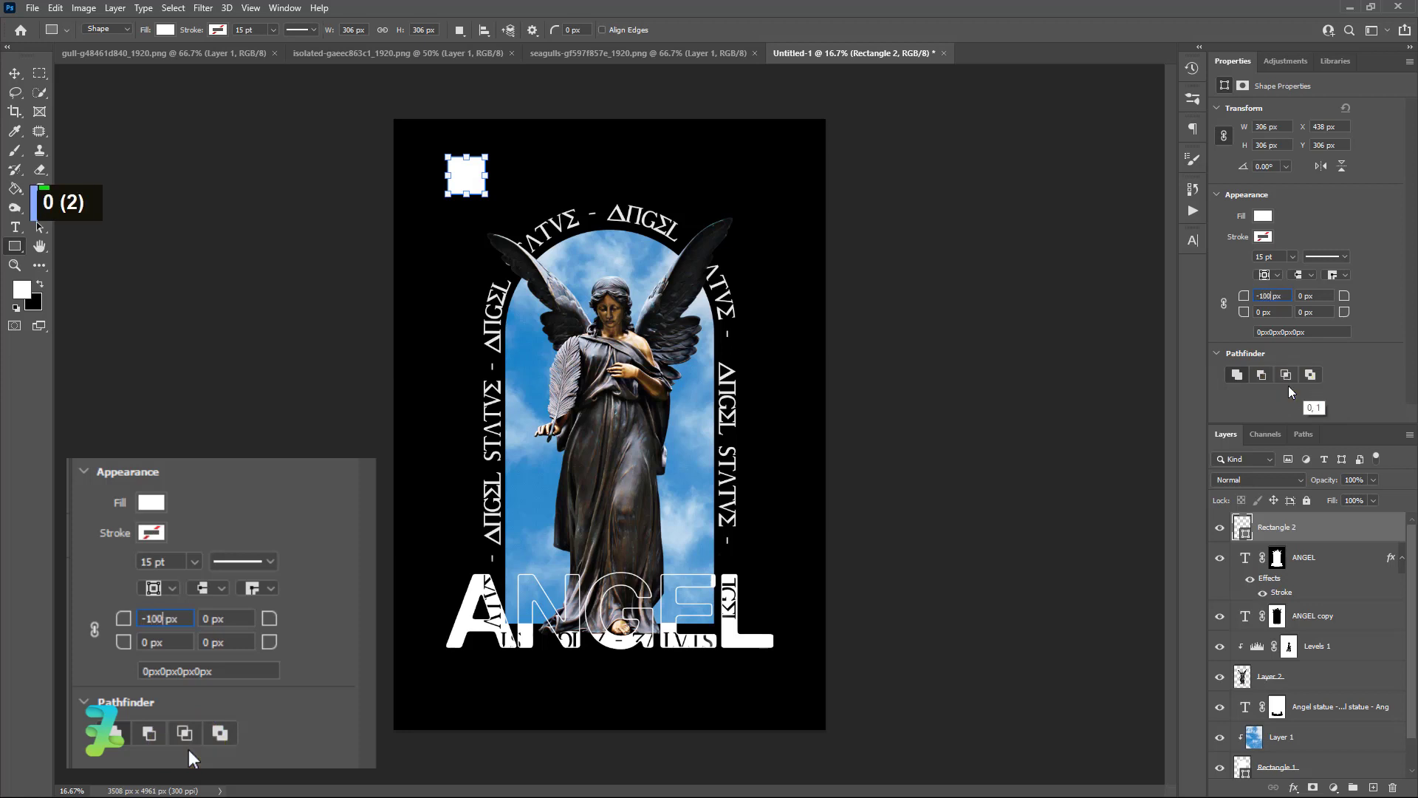
key("Return")
key("Return")
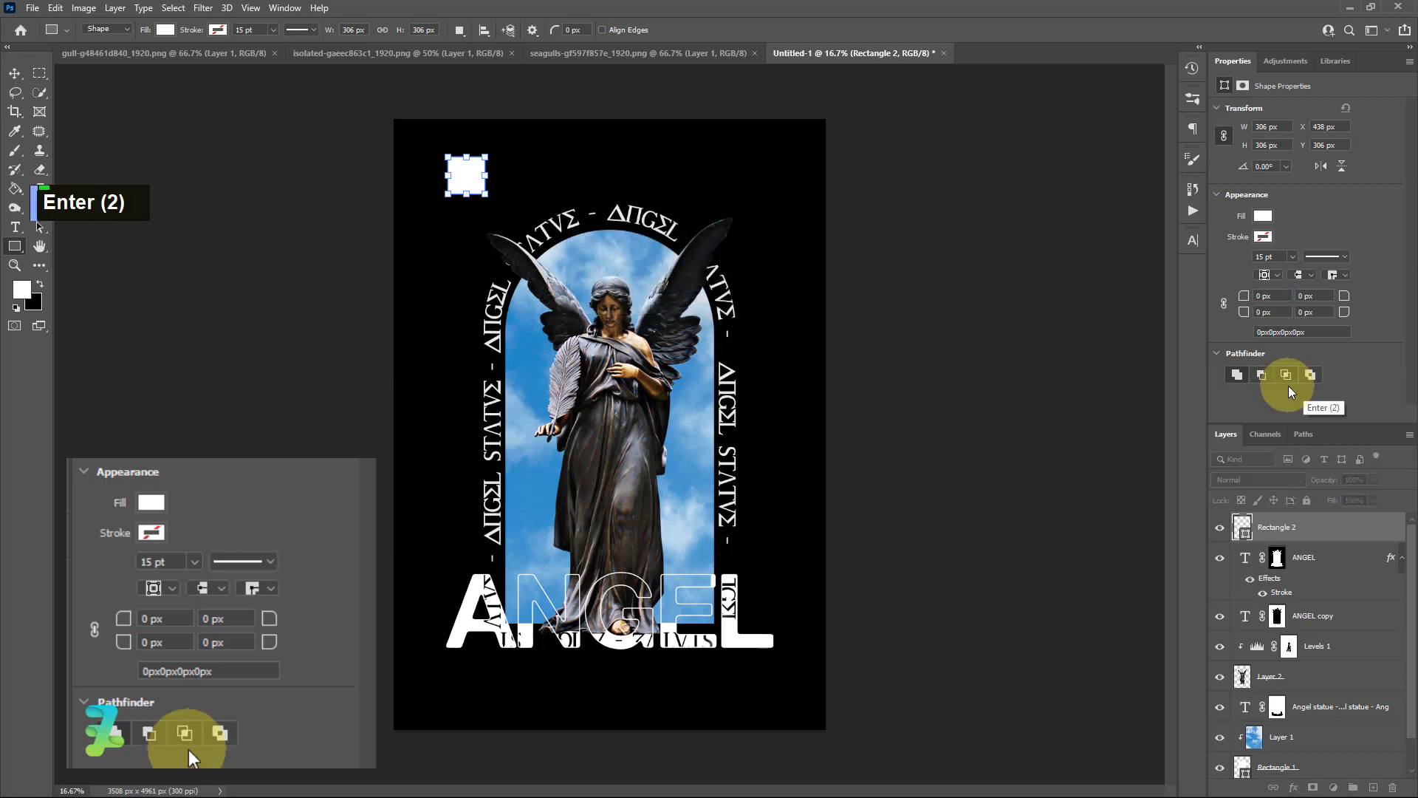
Step: Try the white square's upper left corner radius at 100 px and at 306 px
left_click(1250, 295)
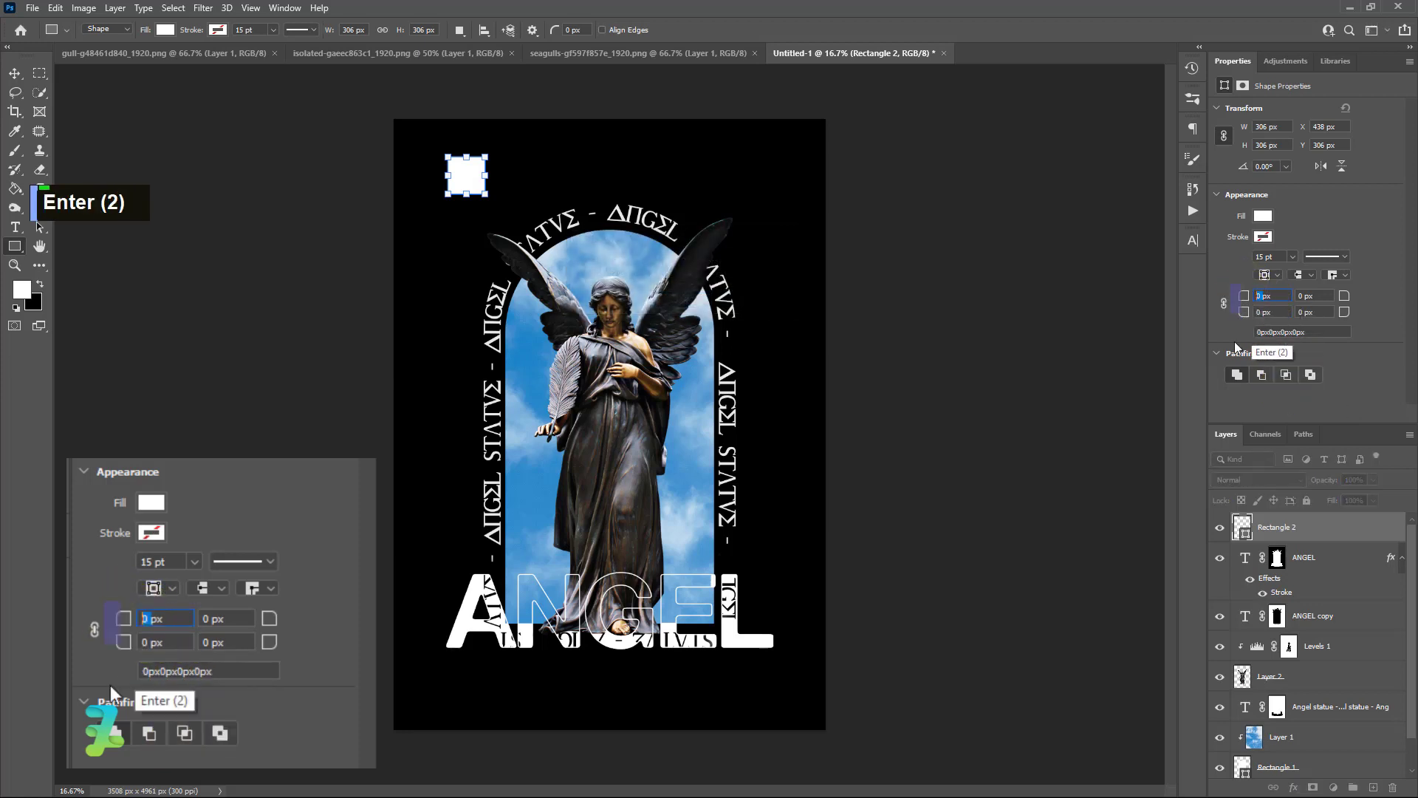
type("100")
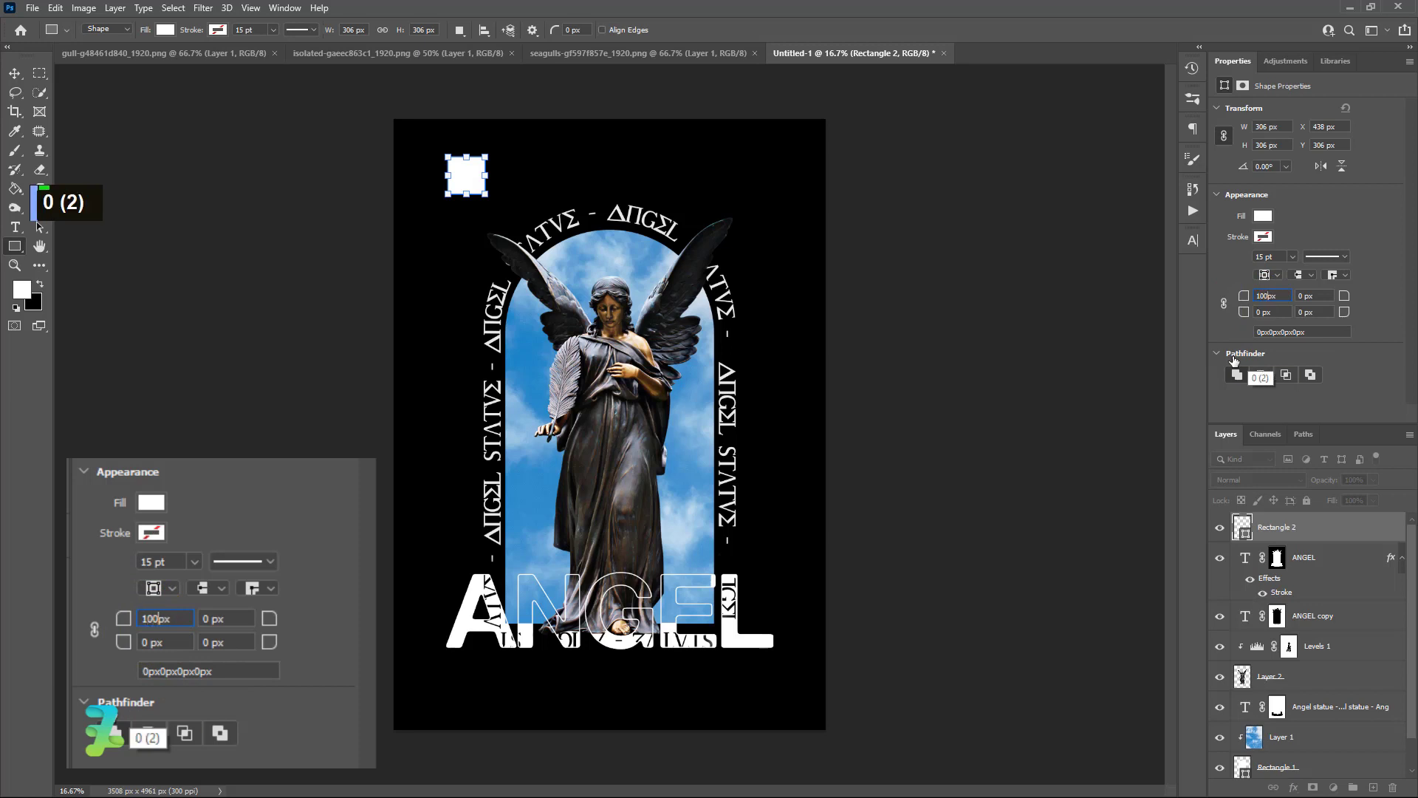
key("Return")
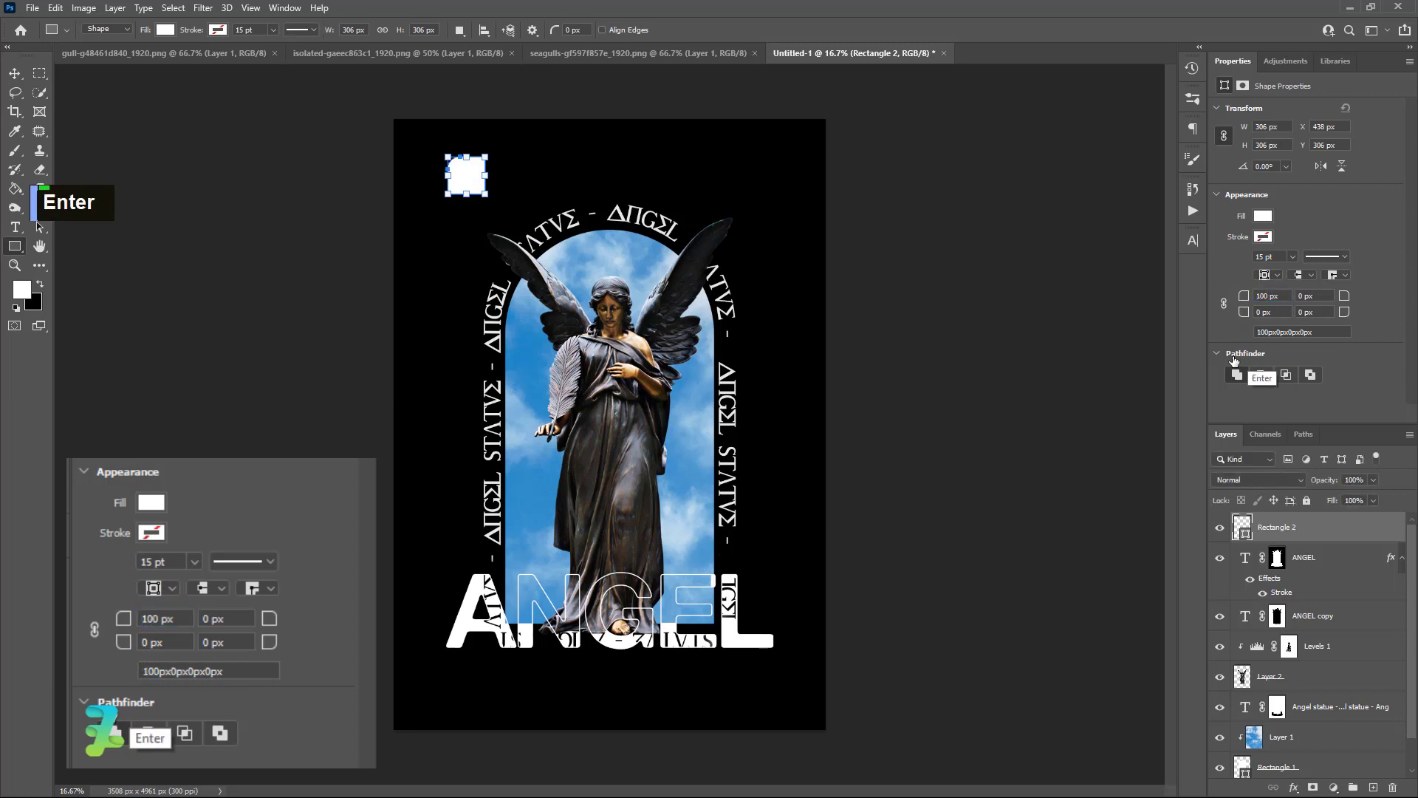
left_click(1263, 295)
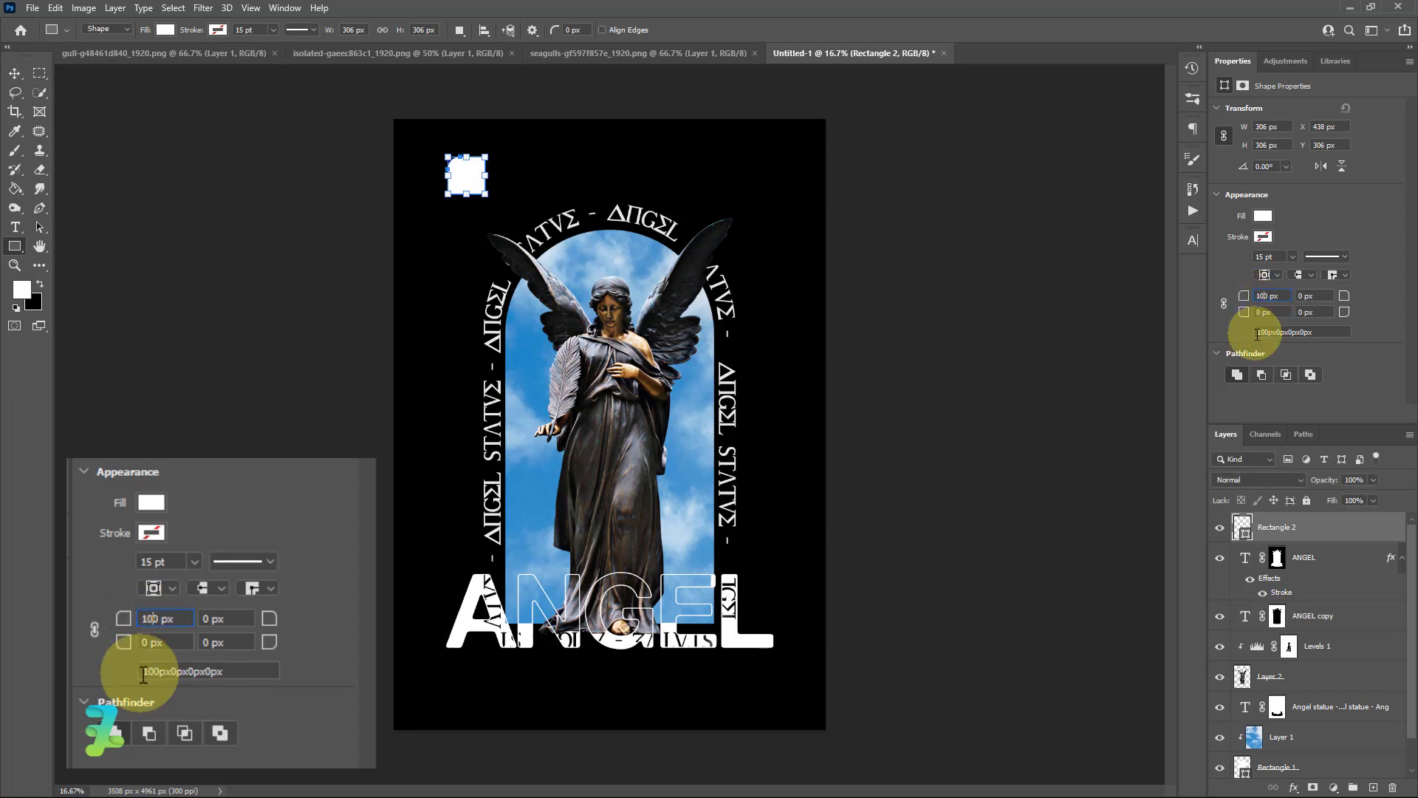
type("0")
key("Return")
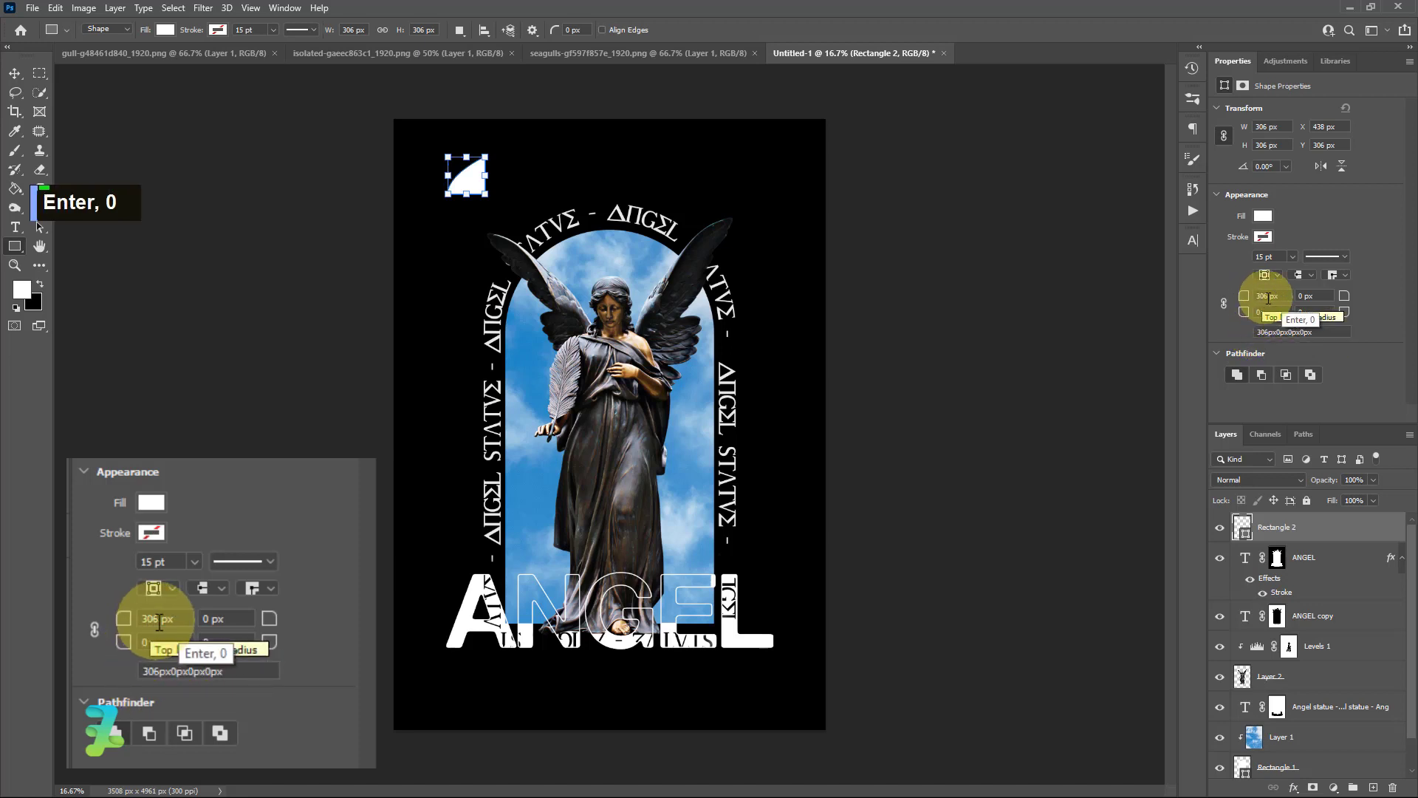
Step: Set the white square's upper left and lower right corner radii to 100 px each
type("100")
key("Return")
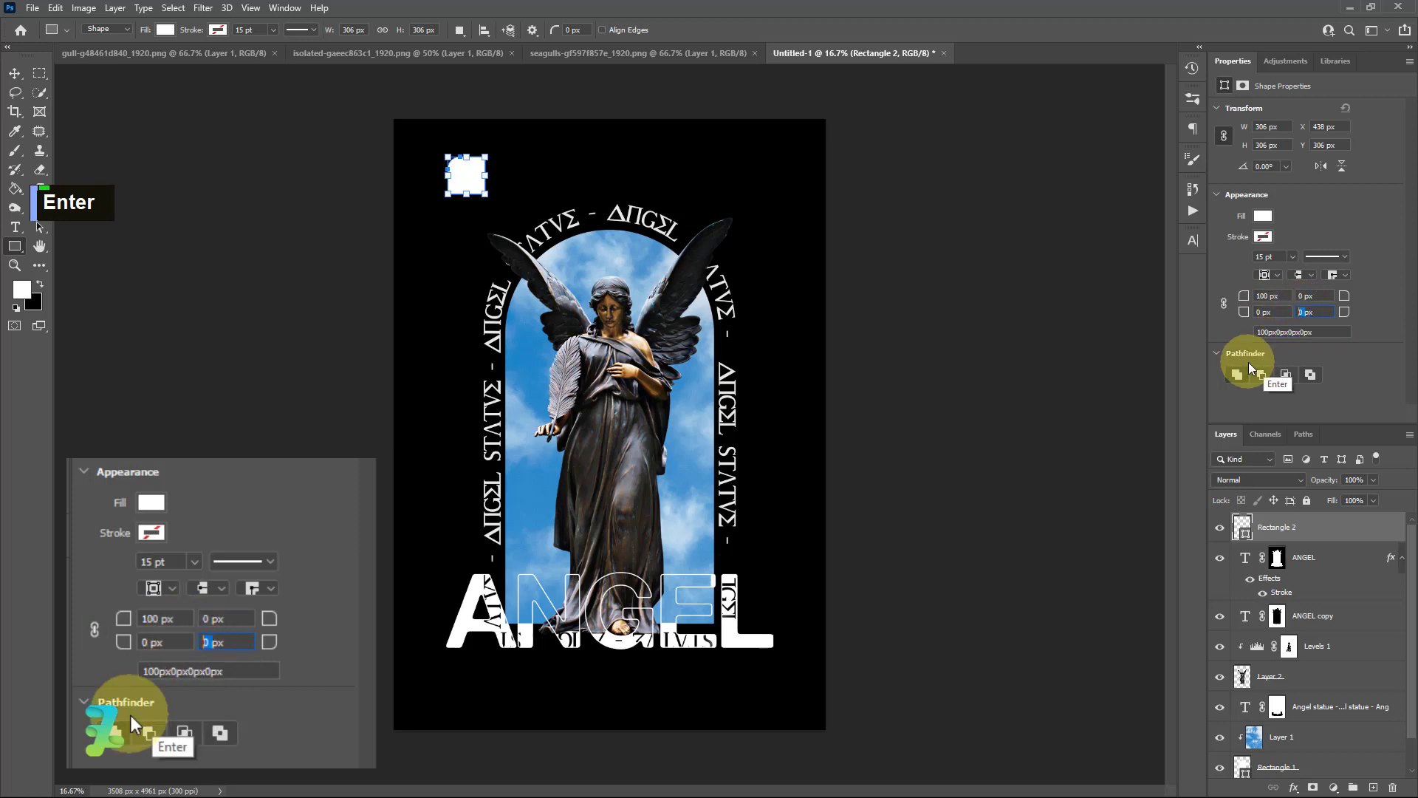
type("100")
key("Return")
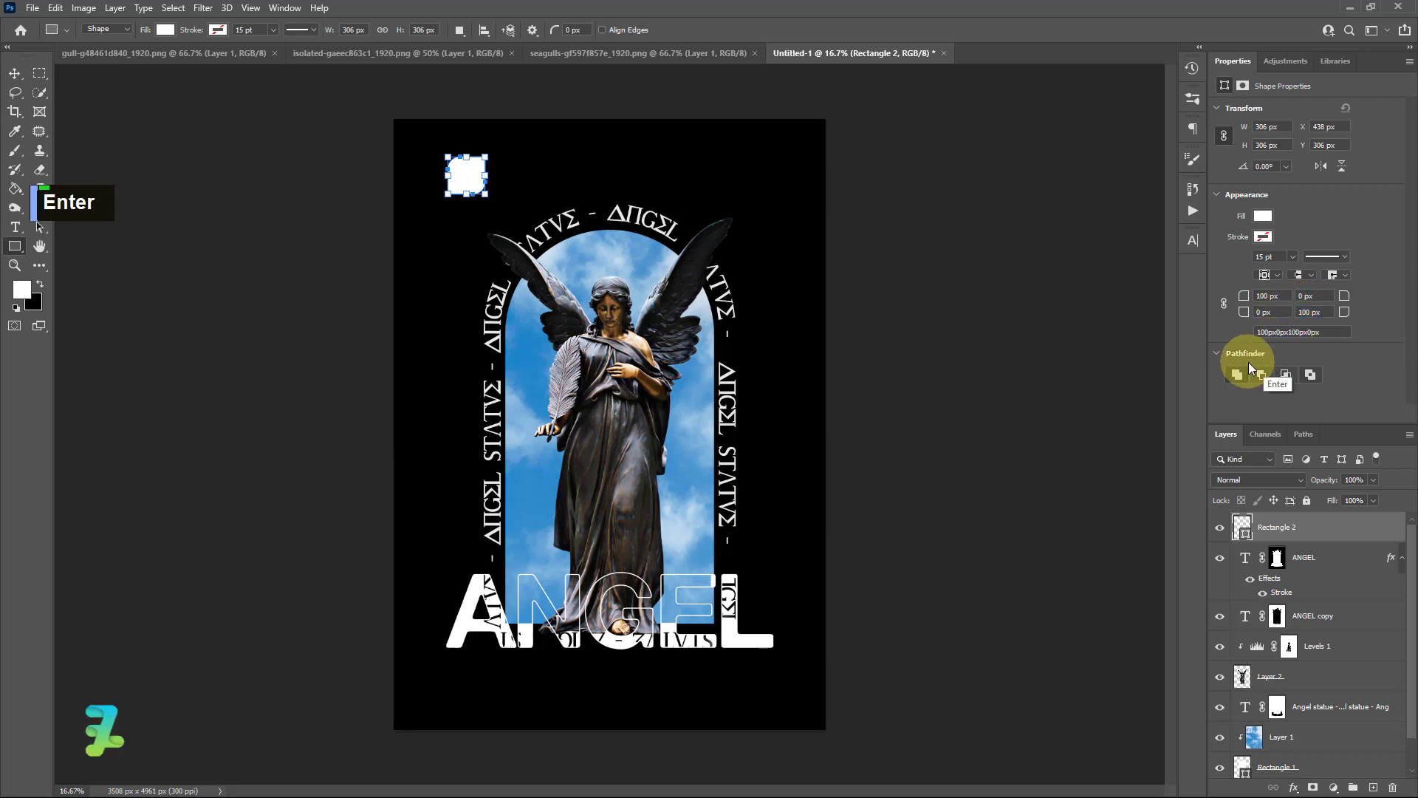
left_click(16, 75)
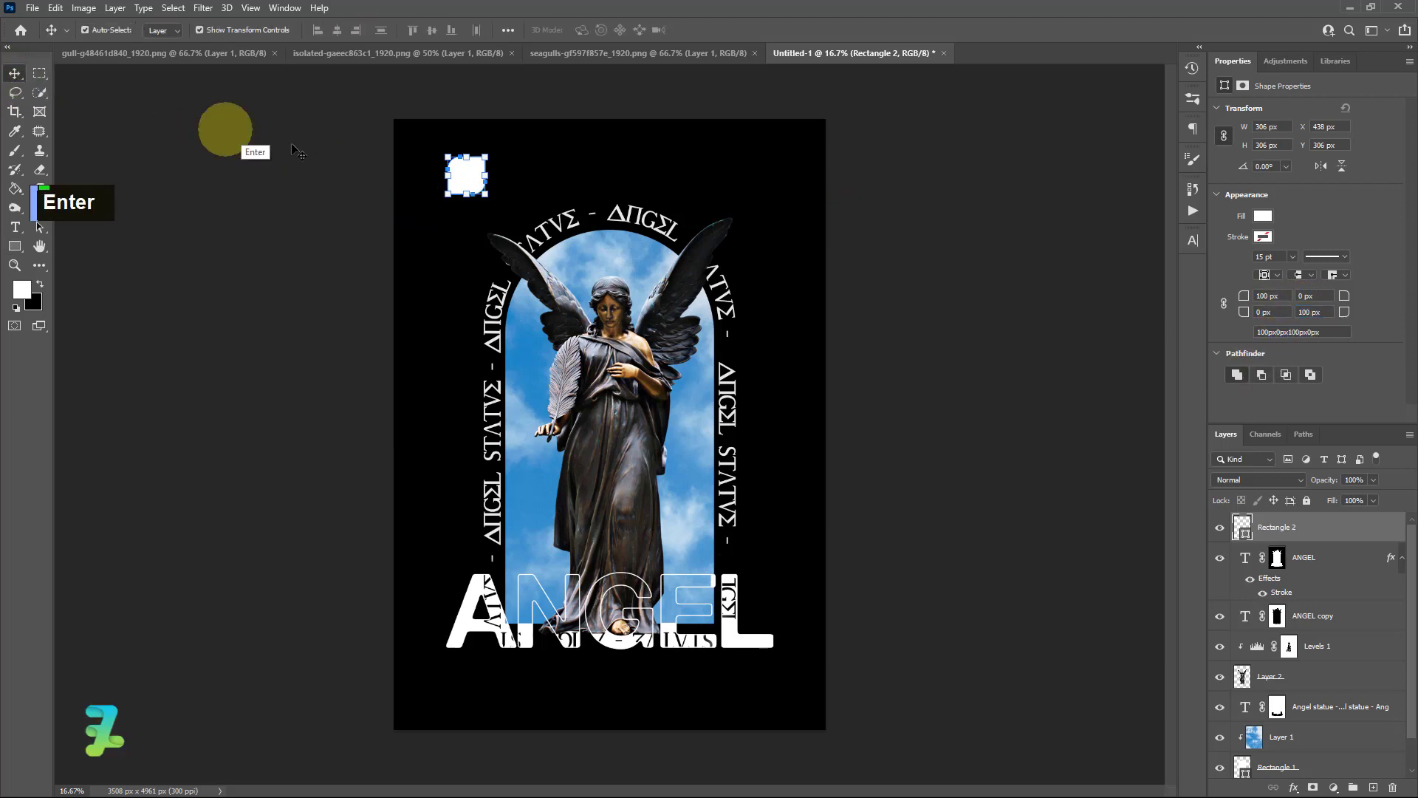
Step: Enlarge the white rounded square proportionally from its upper left corner to about 1218 px wide
left_click_drag(486, 194, 597, 304)
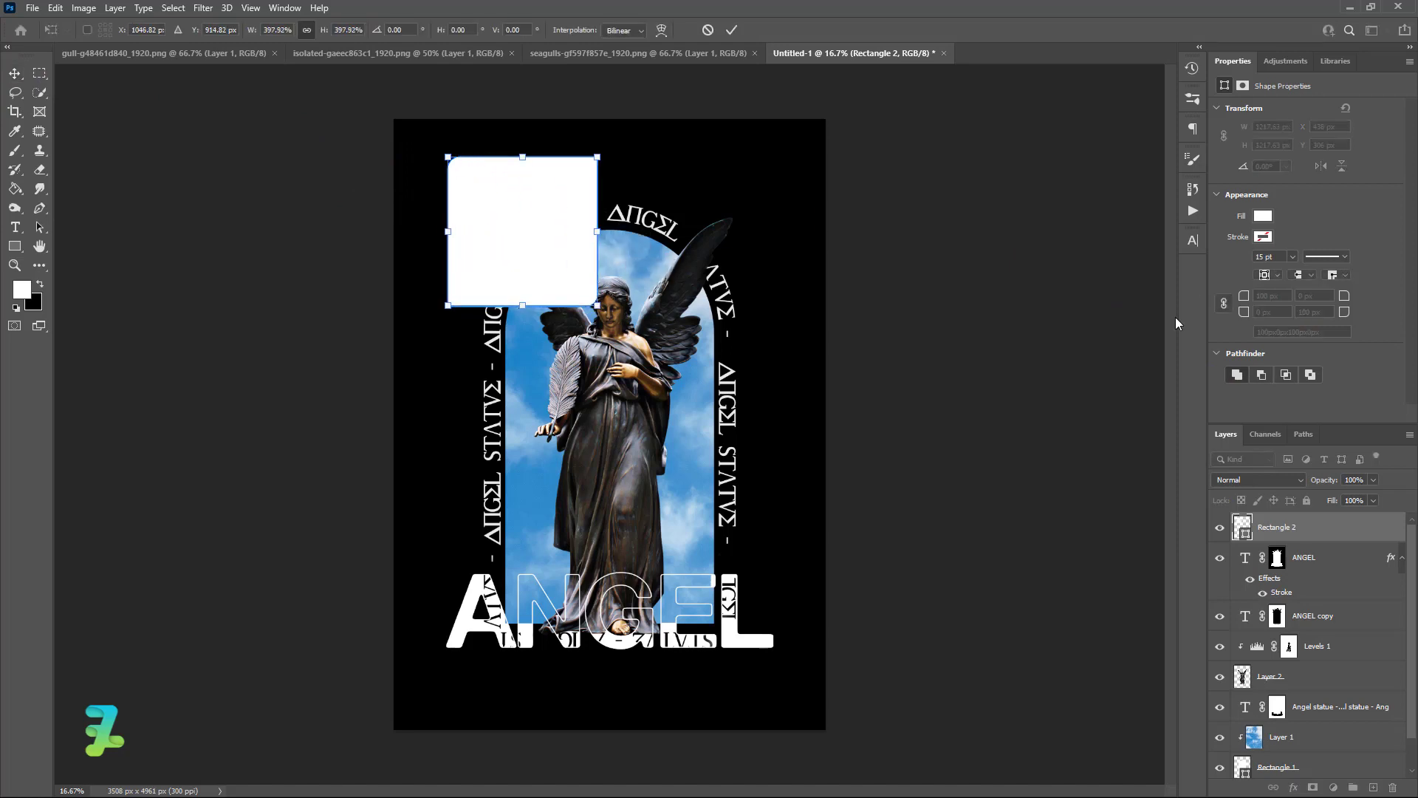
left_click(1265, 519)
Step: Try 1000 px radii on the white square's upper left and lower right corners
left_click(1266, 294)
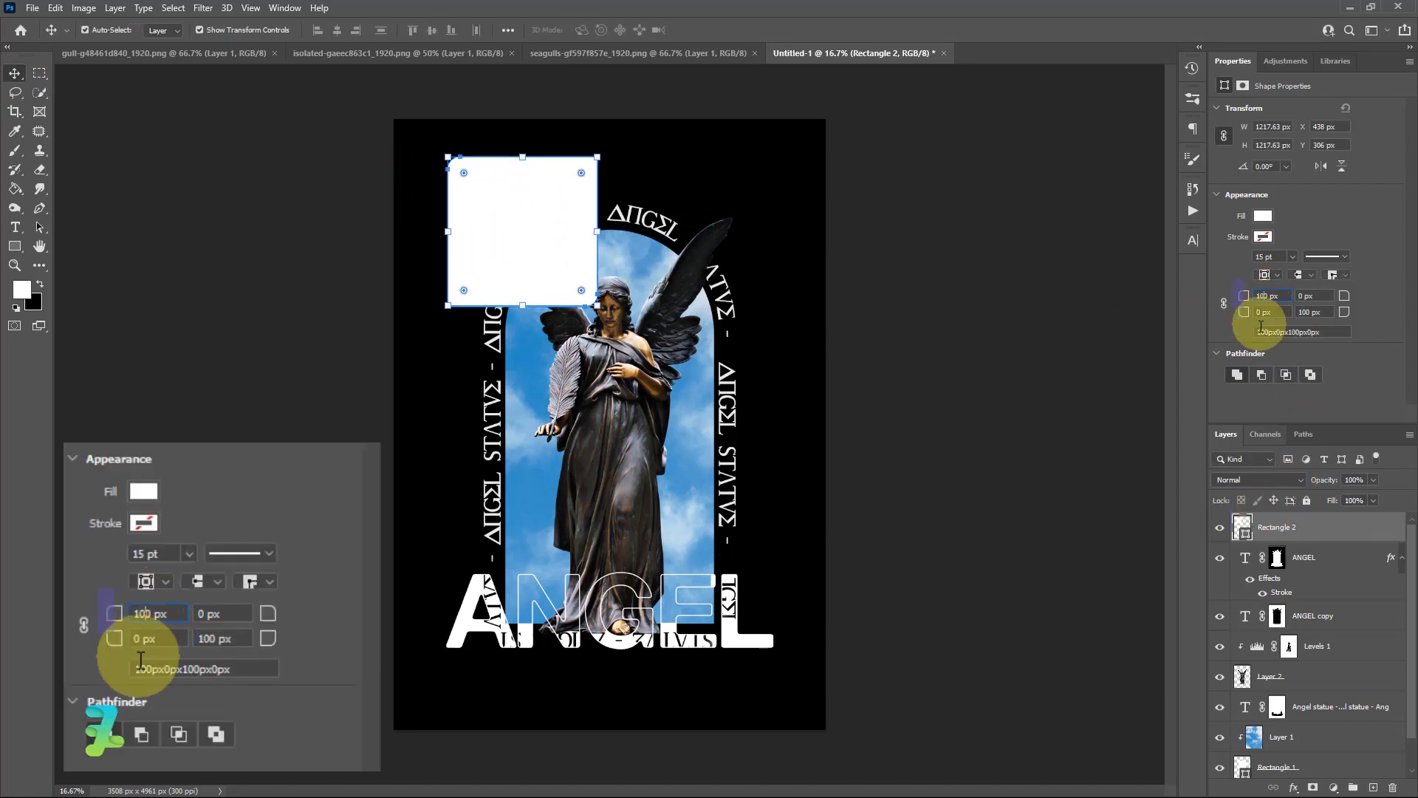
type("0")
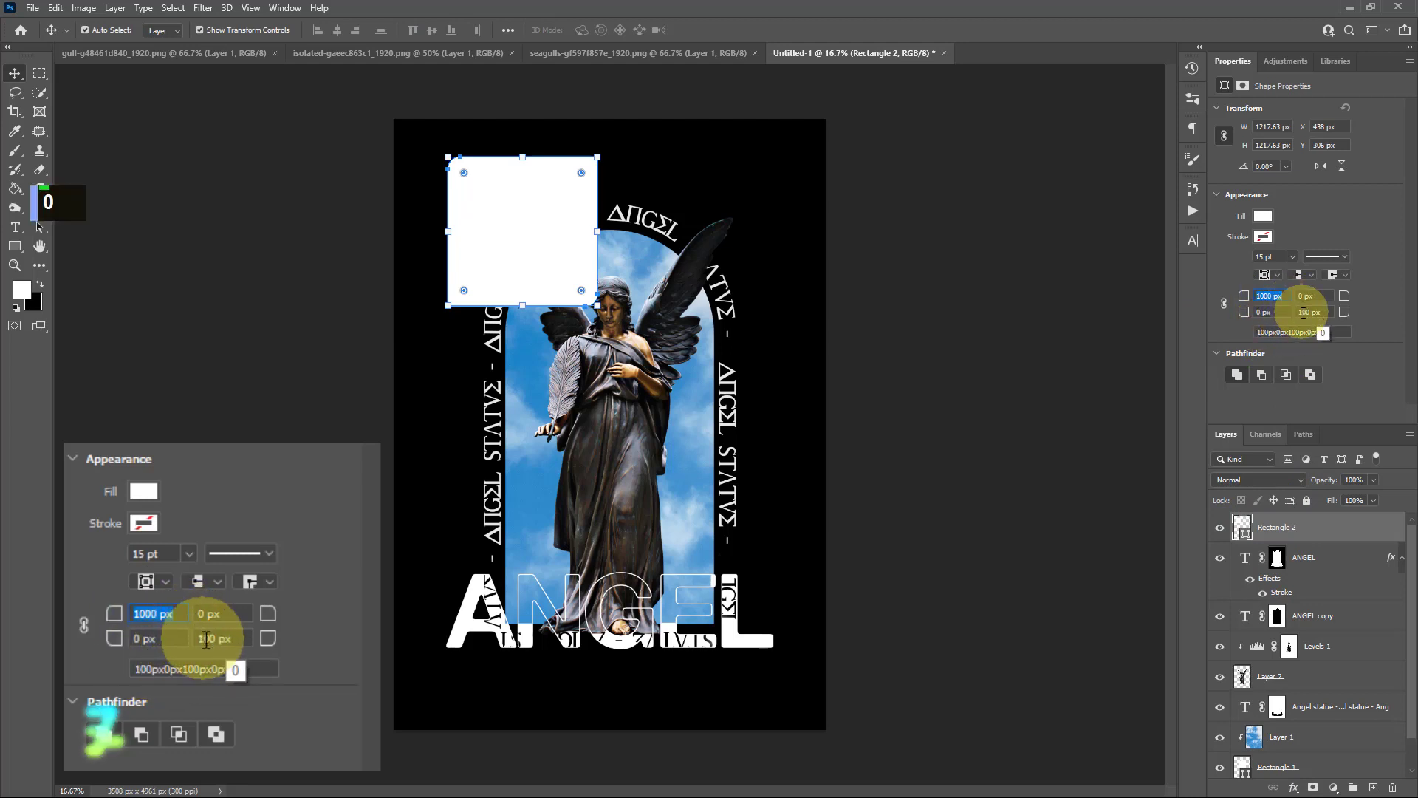
left_click(1304, 312)
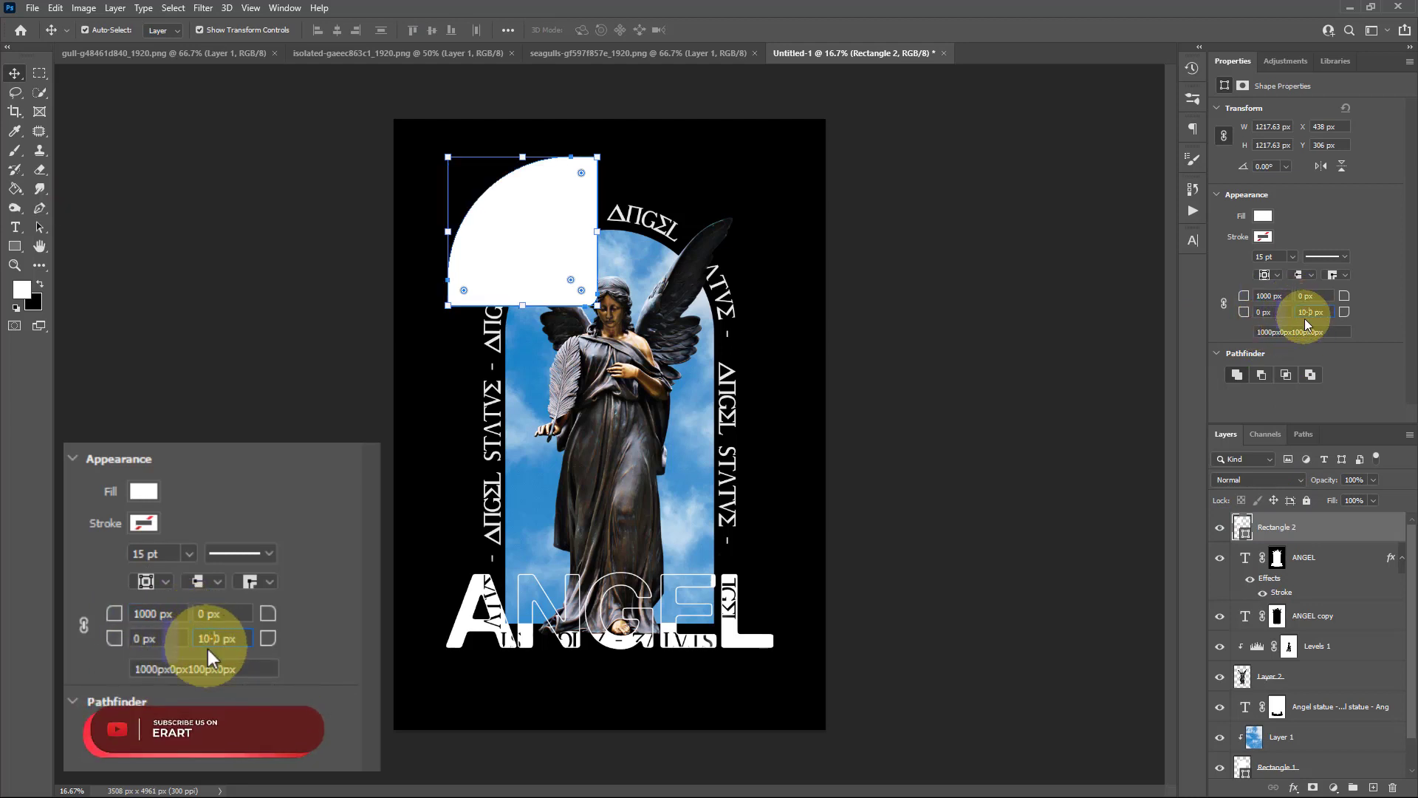
type("-")
key("BackSpace")
type("0")
key("Return")
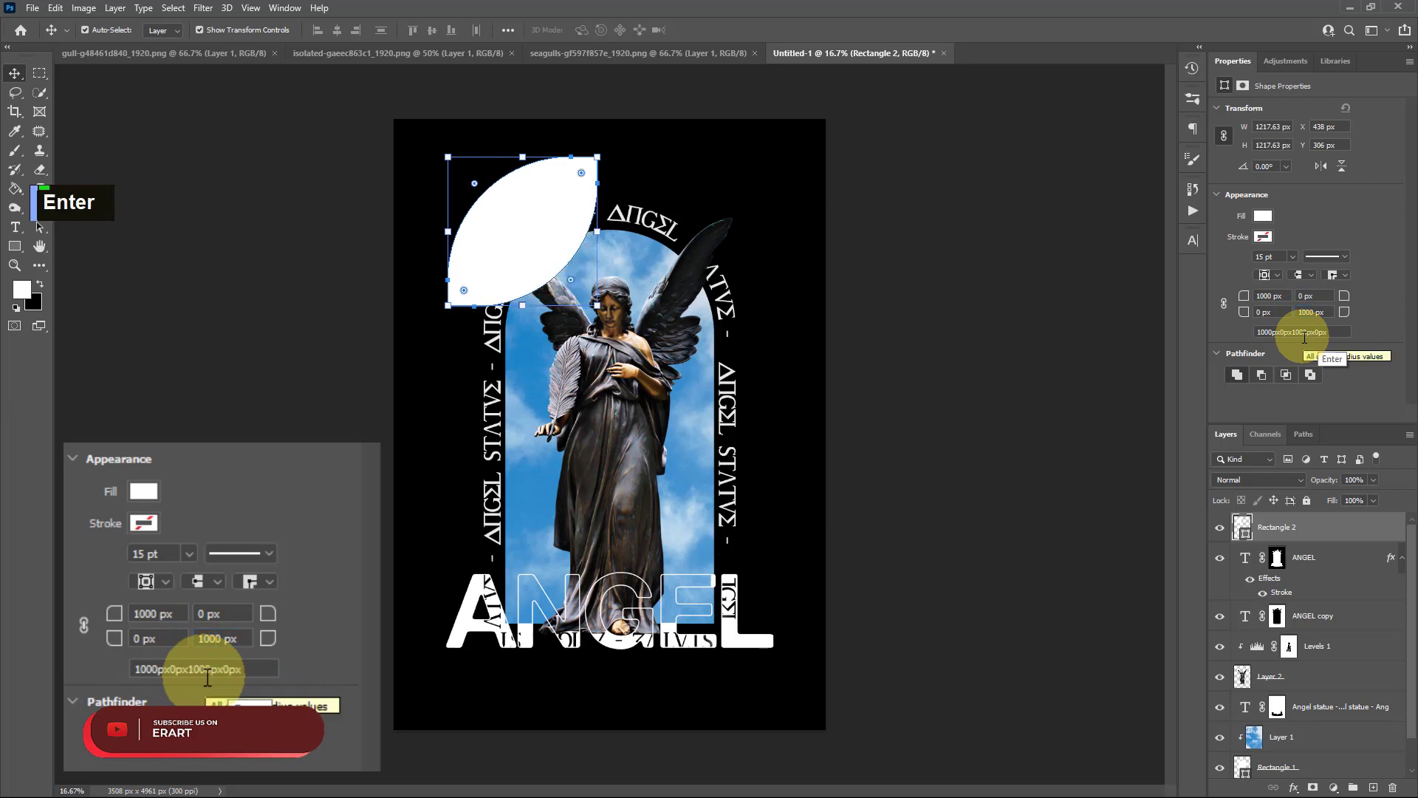
Step: Set the white square's upper left and lower right corner radii to 400 px each
left_click_drag(1268, 295, 1250, 302)
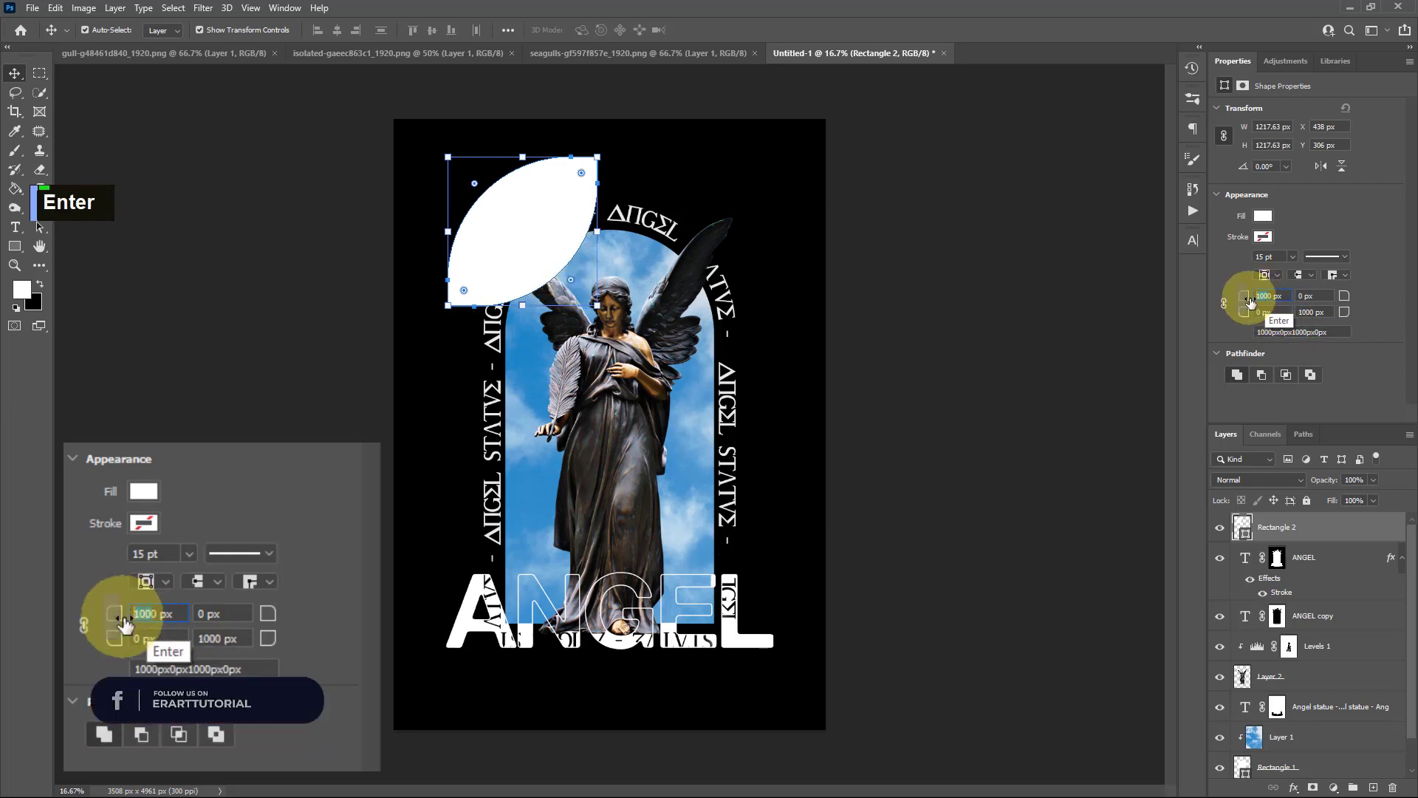
type("40")
key("Tab")
key("Tab")
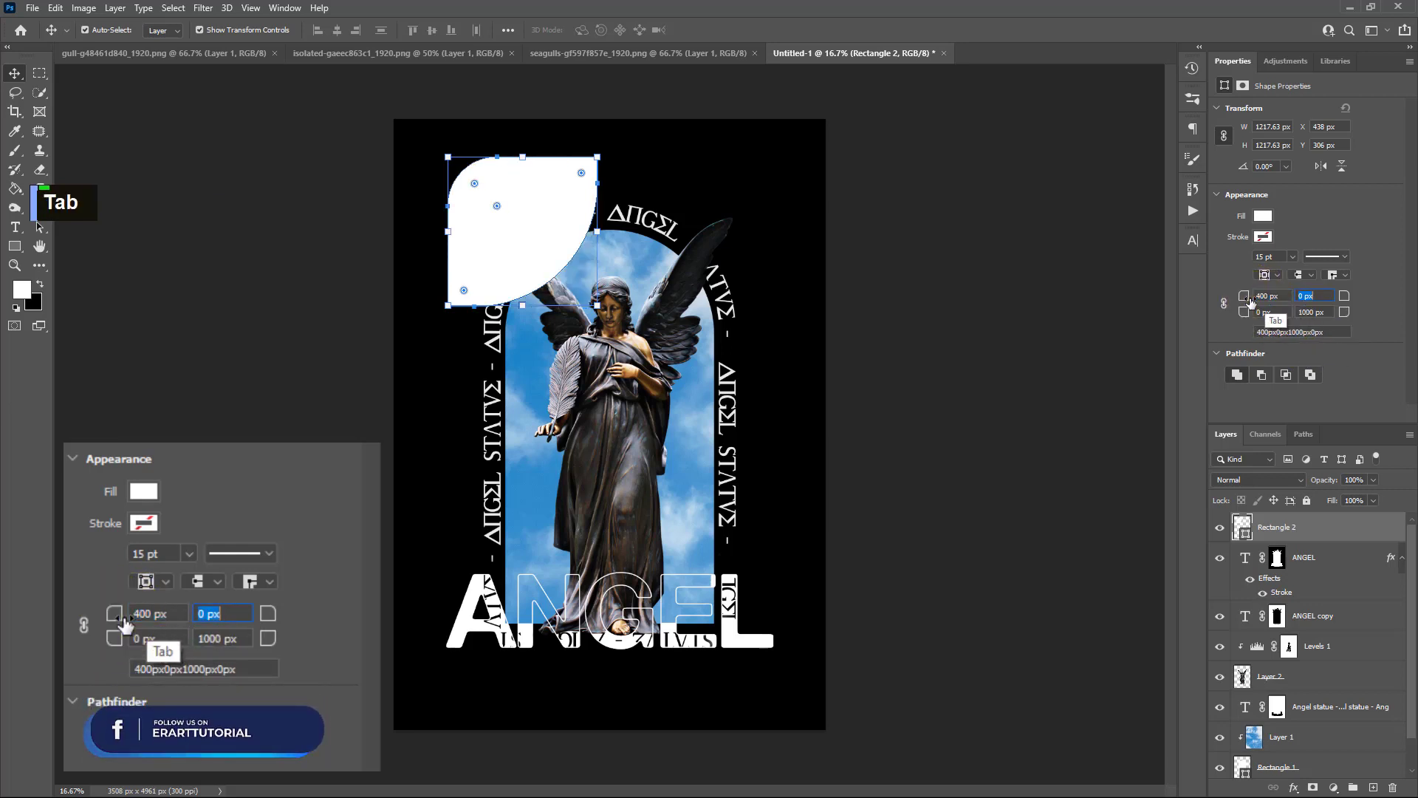
type("400")
key("Return")
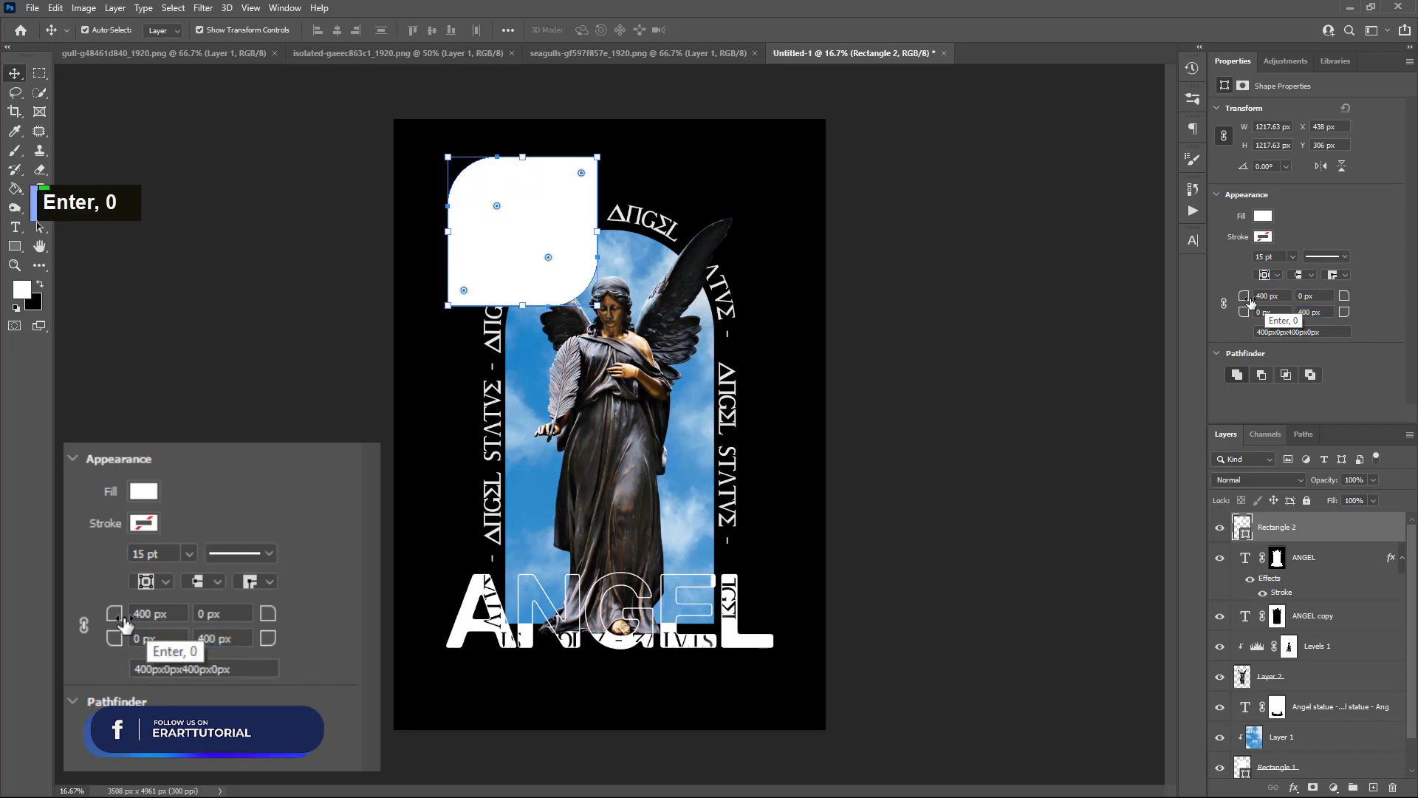
left_click(15, 74)
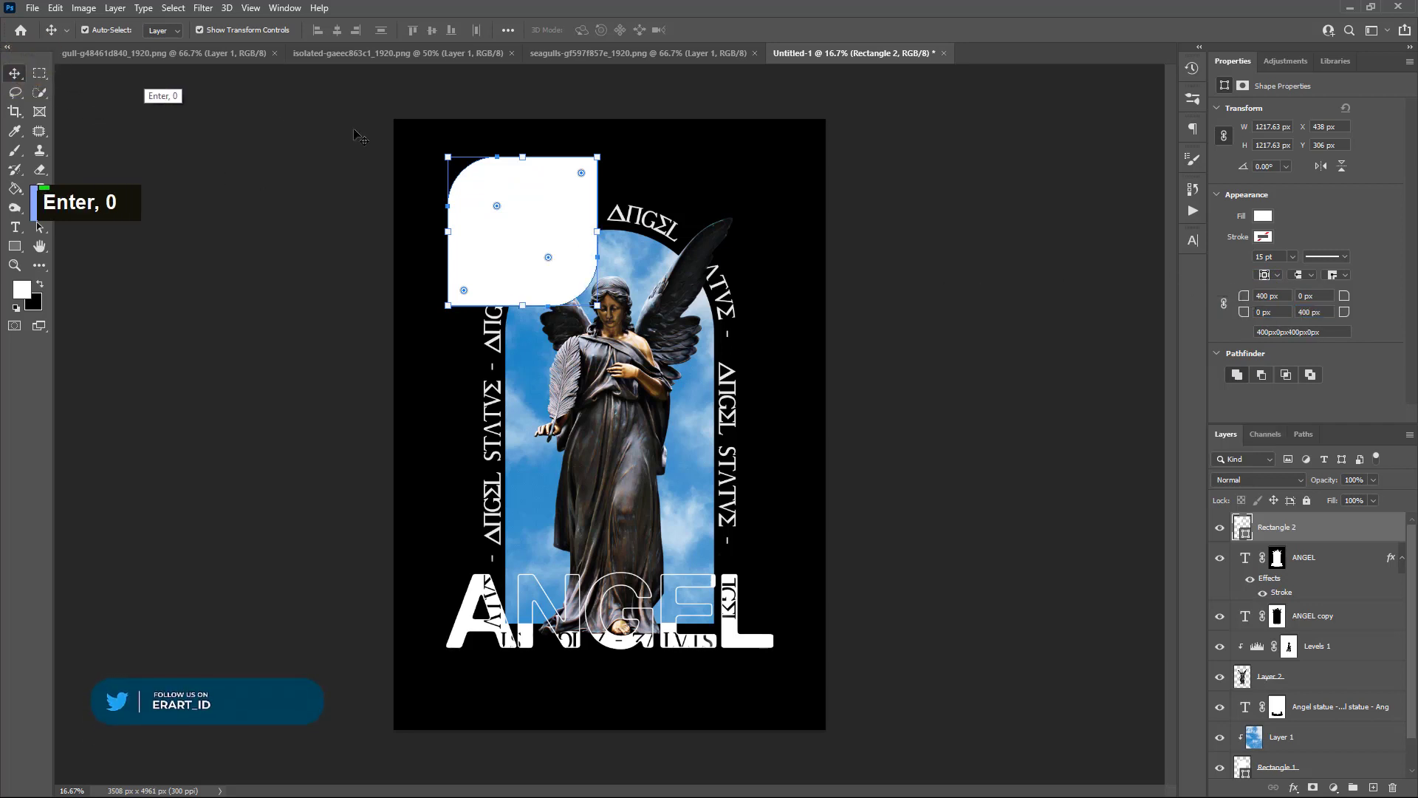
Step: Move the white shape onto the statue's torso, rotate it about -45° into an upright leaf and shrink it to about 746 px wide
left_click_drag(509, 201, 595, 328)
key("ctrl+t")
left_click_drag(681, 284, 574, 402)
left_click_drag(622, 374, 616, 363)
left_click_drag(572, 414, 617, 396)
left_click(15, 74)
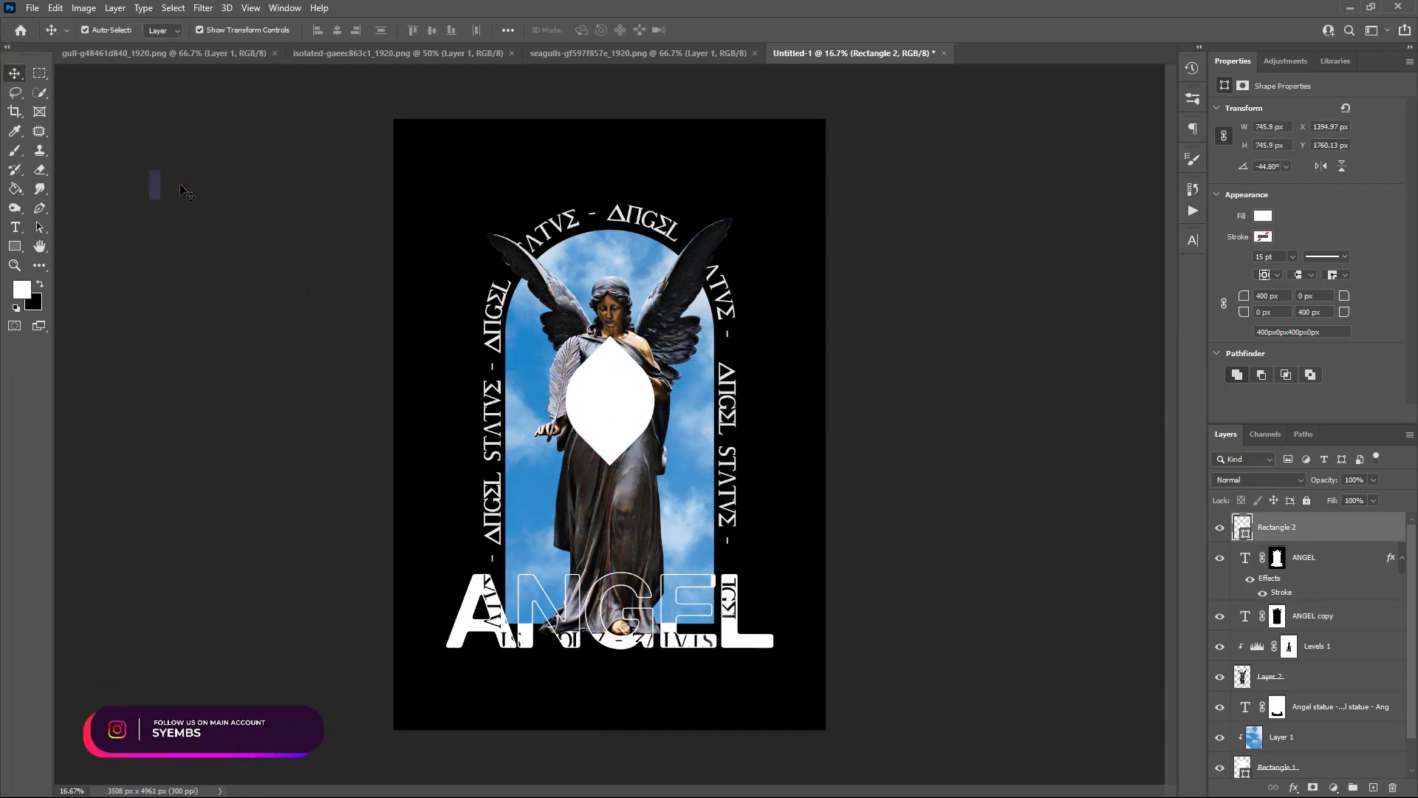
left_click(344, 240)
Step: Float the gull image in its own window and copy the gull into the poster, placing it over the white shape
left_click(130, 62)
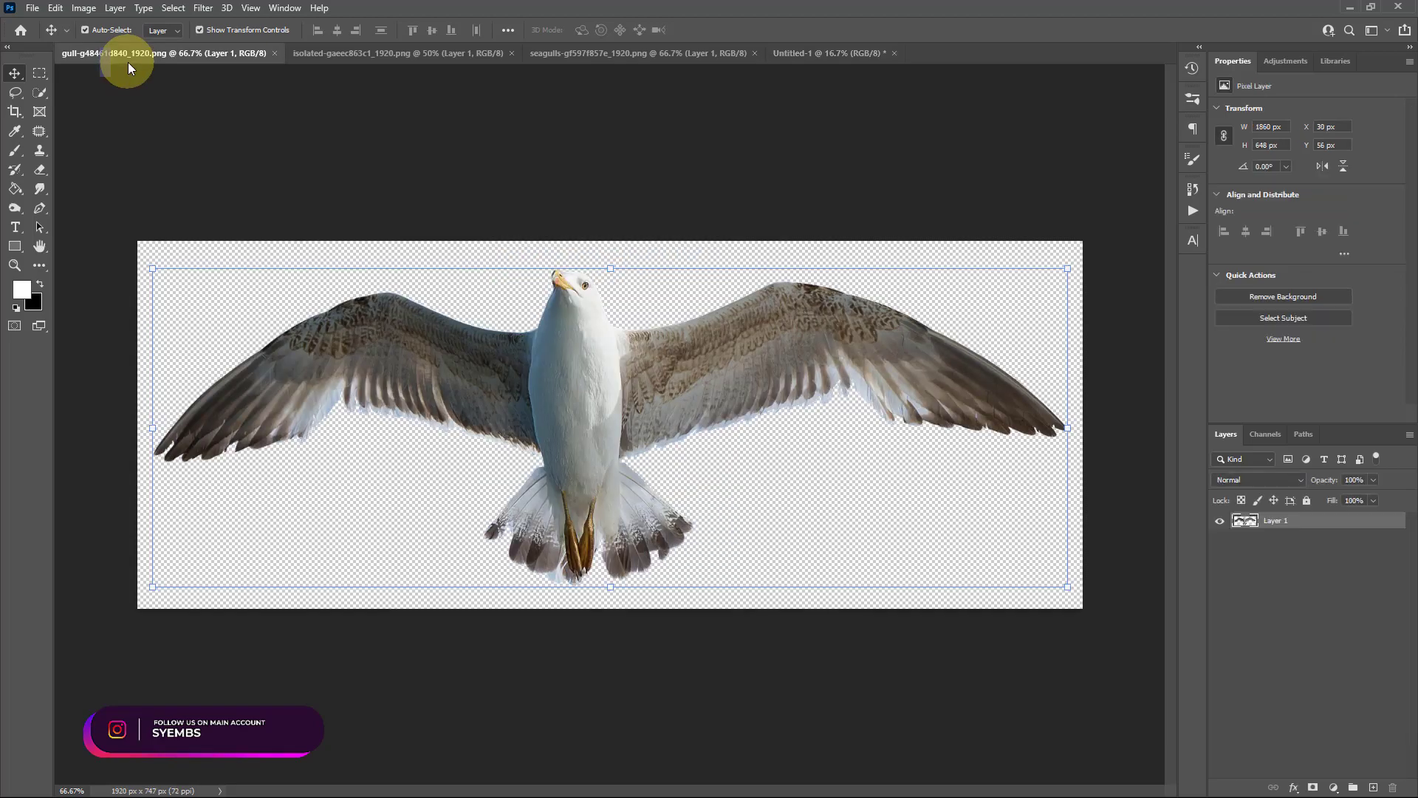
right_click(132, 60)
left_click(198, 136)
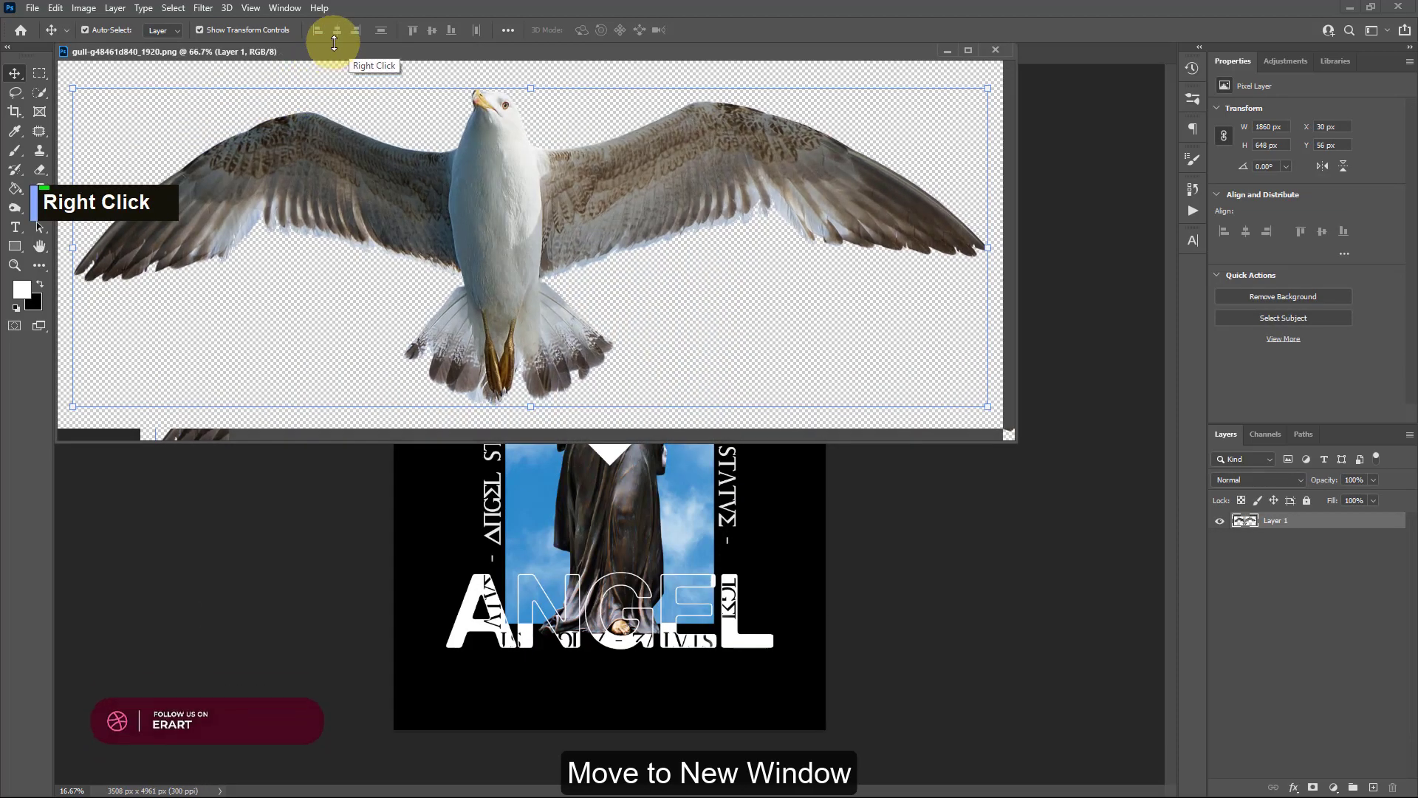
left_click_drag(333, 66, 468, 540)
left_click_drag(609, 655, 600, 392)
left_click(1101, 525)
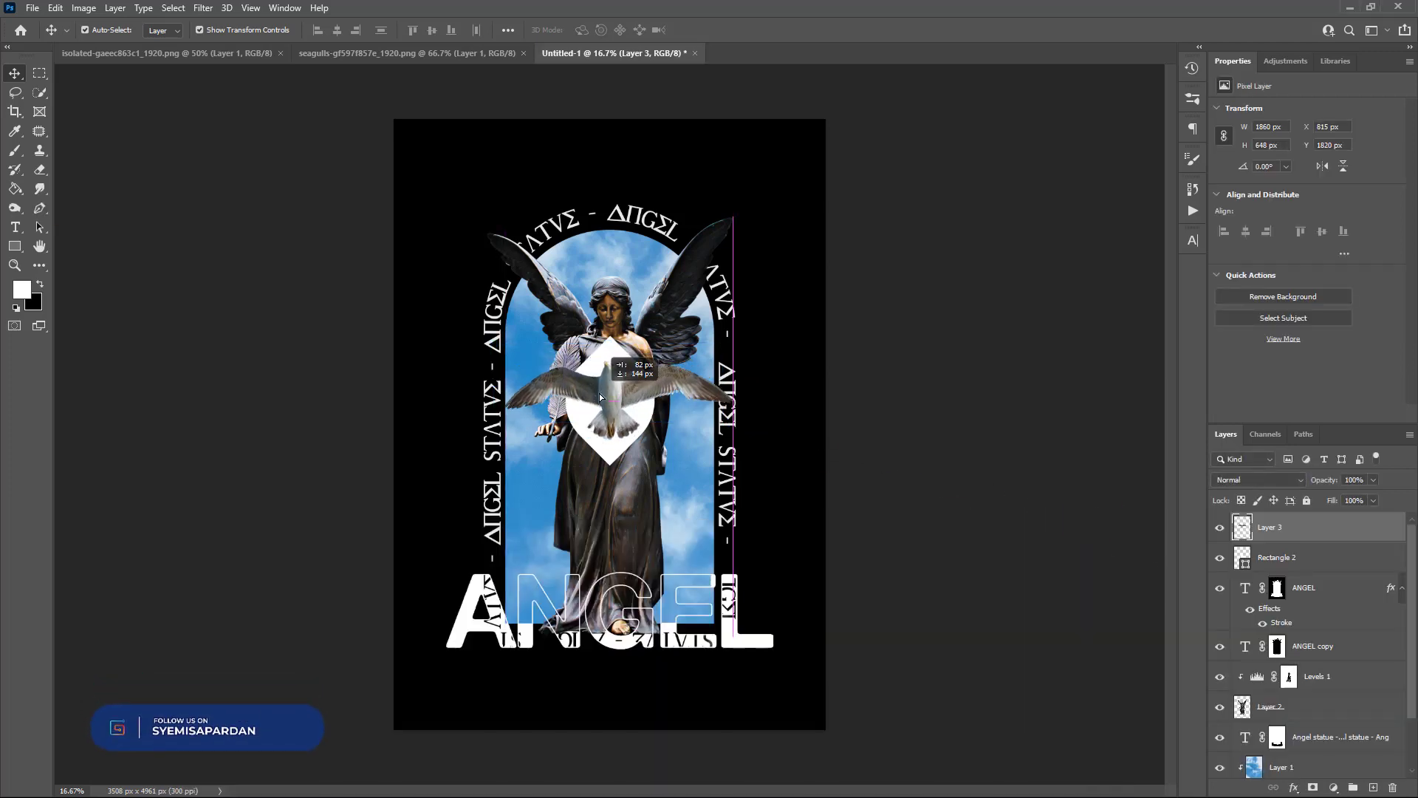
Step: Scale the gull to about 130.6% and centre it horizontally on the poster, fine-tuning its body's position over the white shape
left_click_drag(737, 359, 802, 337)
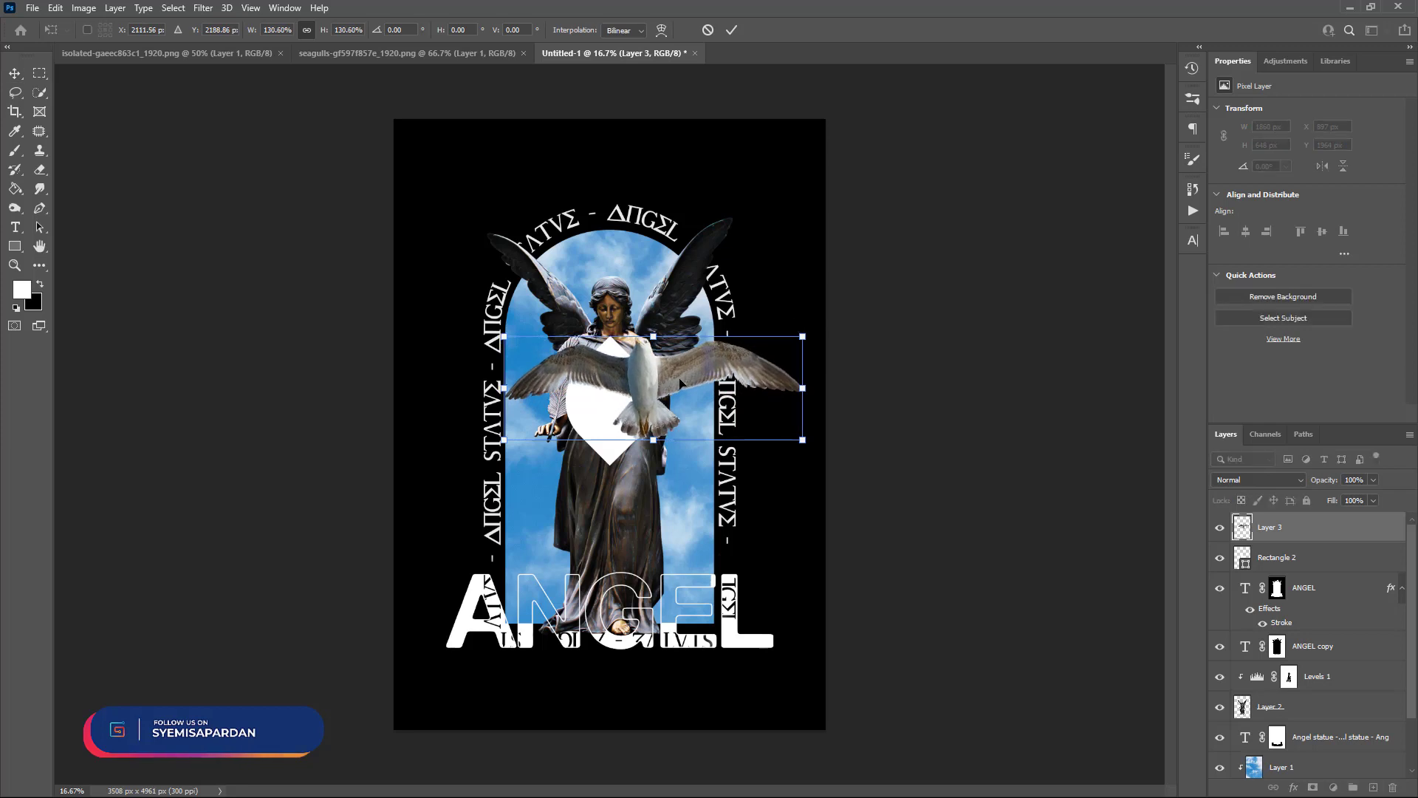
left_click_drag(664, 385, 633, 401)
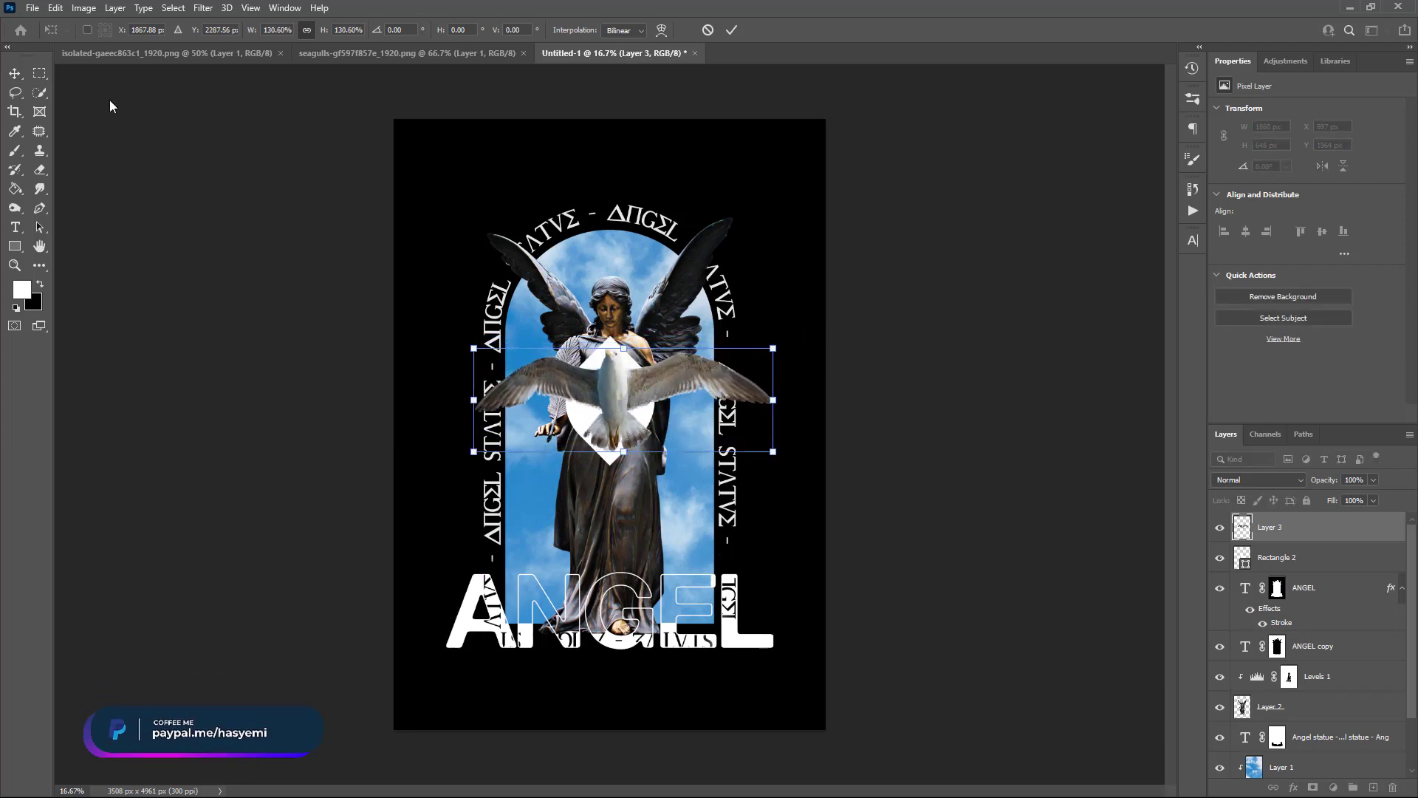
left_click(17, 73)
key("ctrl+a")
left_click(336, 31)
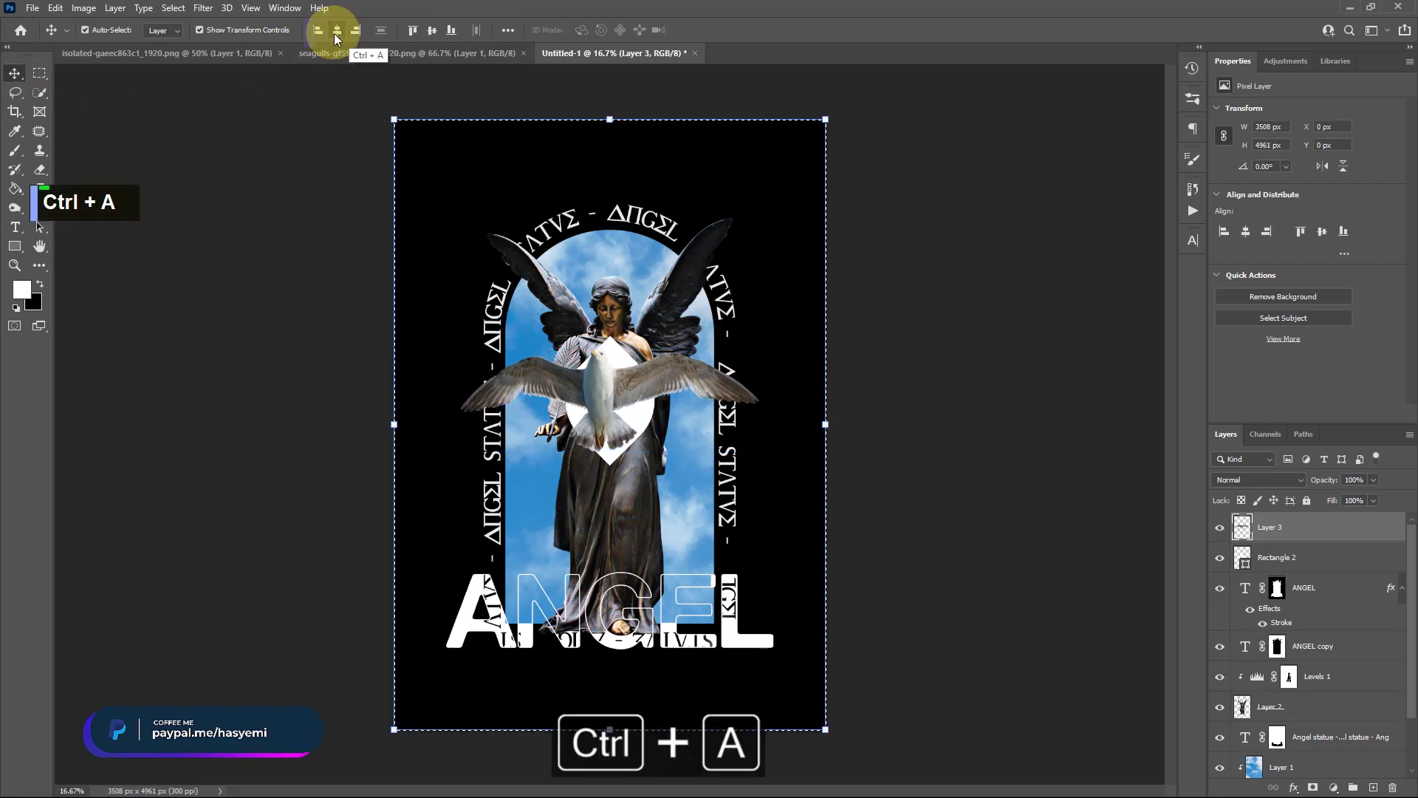
key("ctrl+d")
left_click_drag(590, 397, 601, 388)
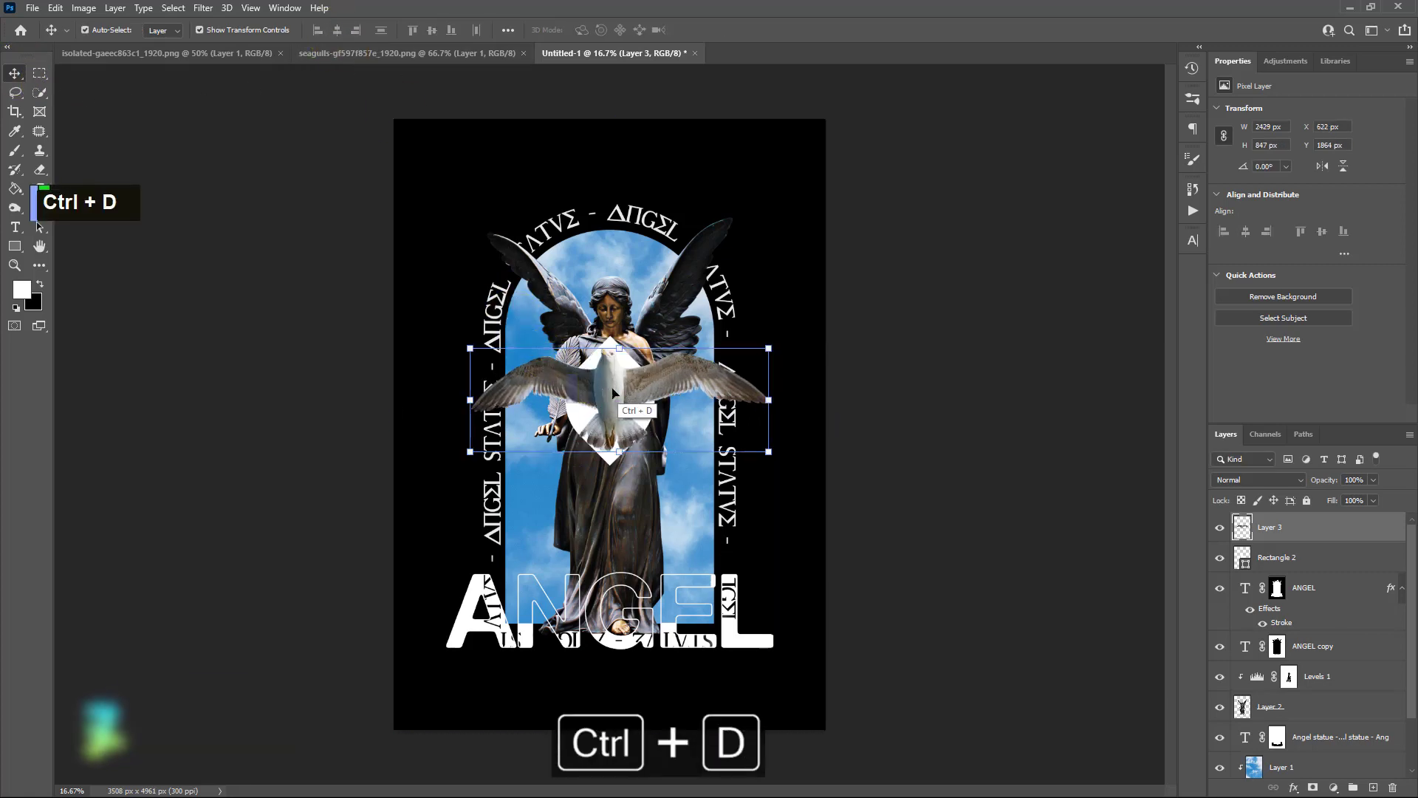
Step: Add a Brightness/Contrast adjustment clipped to the gull, with brightness -46 and contrast 15
left_click(1333, 788)
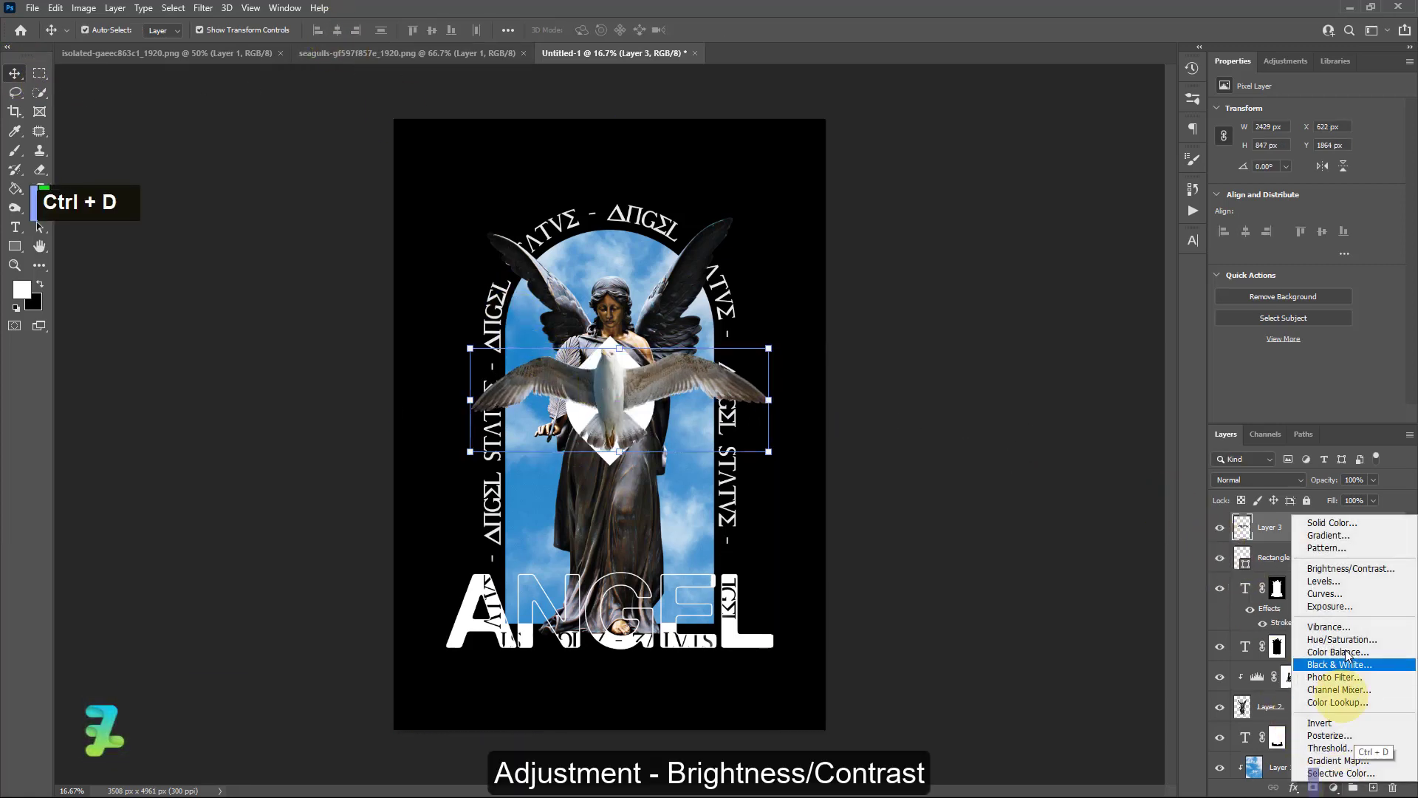
left_click(1349, 568)
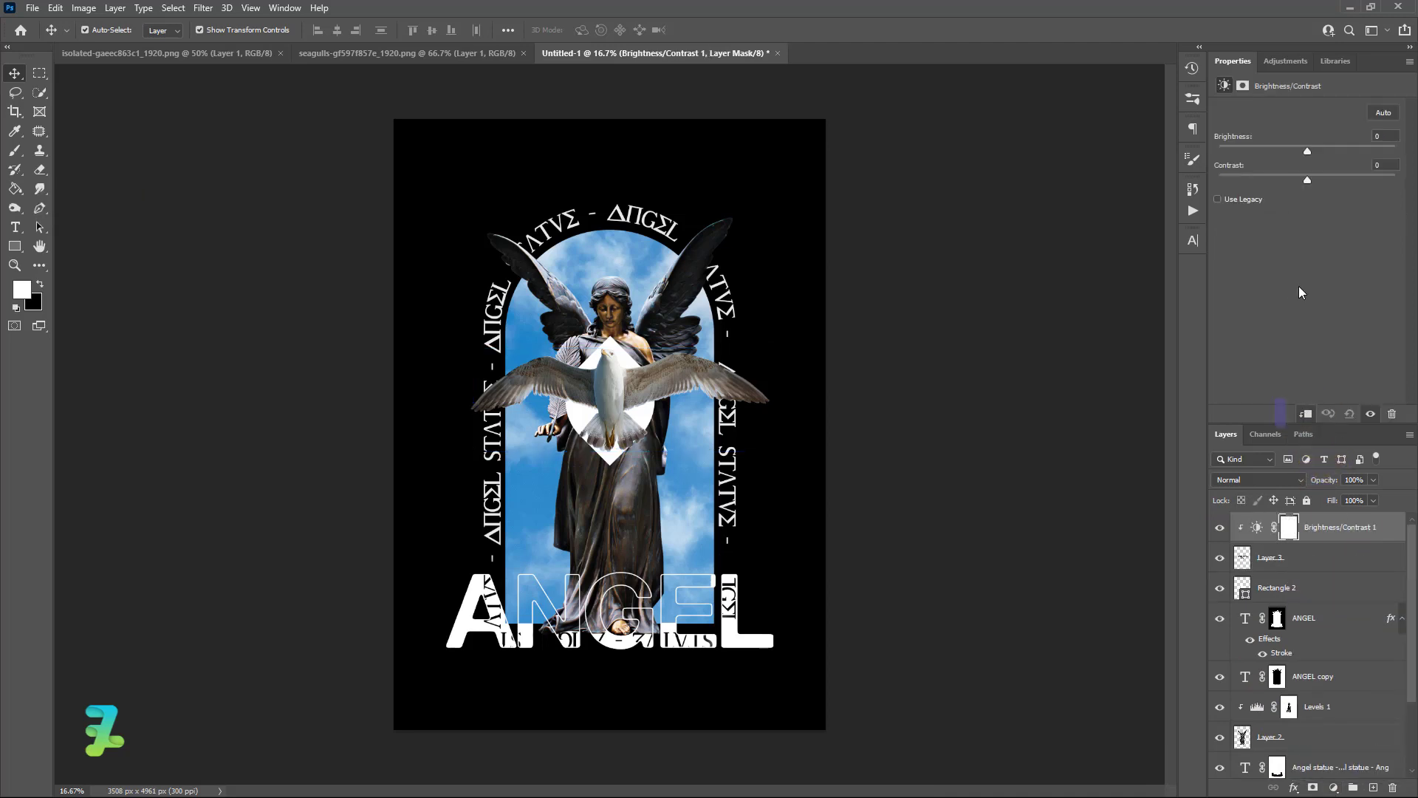
left_click_drag(1300, 141, 1335, 180)
Step: Paint black on the Brightness/Contrast mask over the gull's body and inner wings with a large soft brush
left_click(1289, 527)
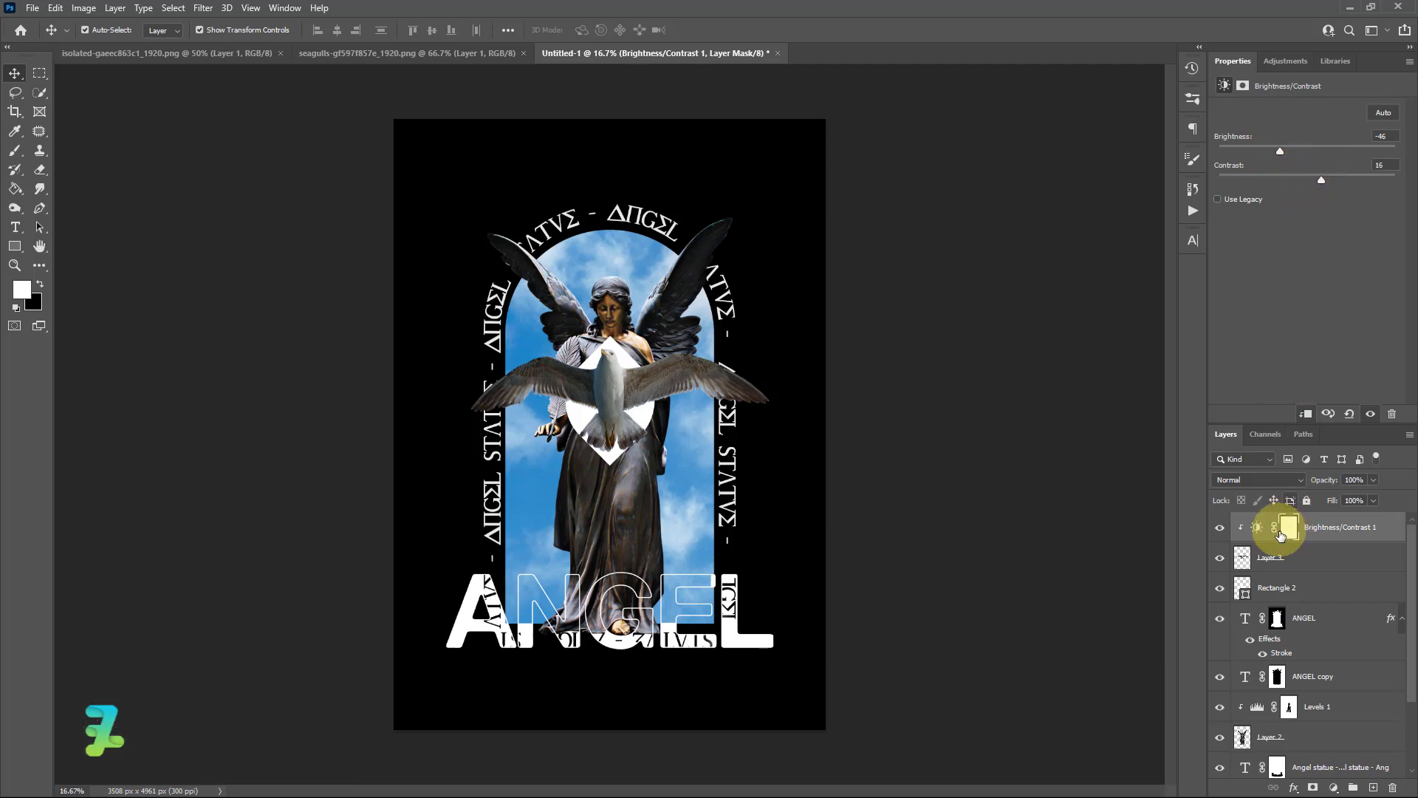
left_click(11, 148)
left_click(40, 286)
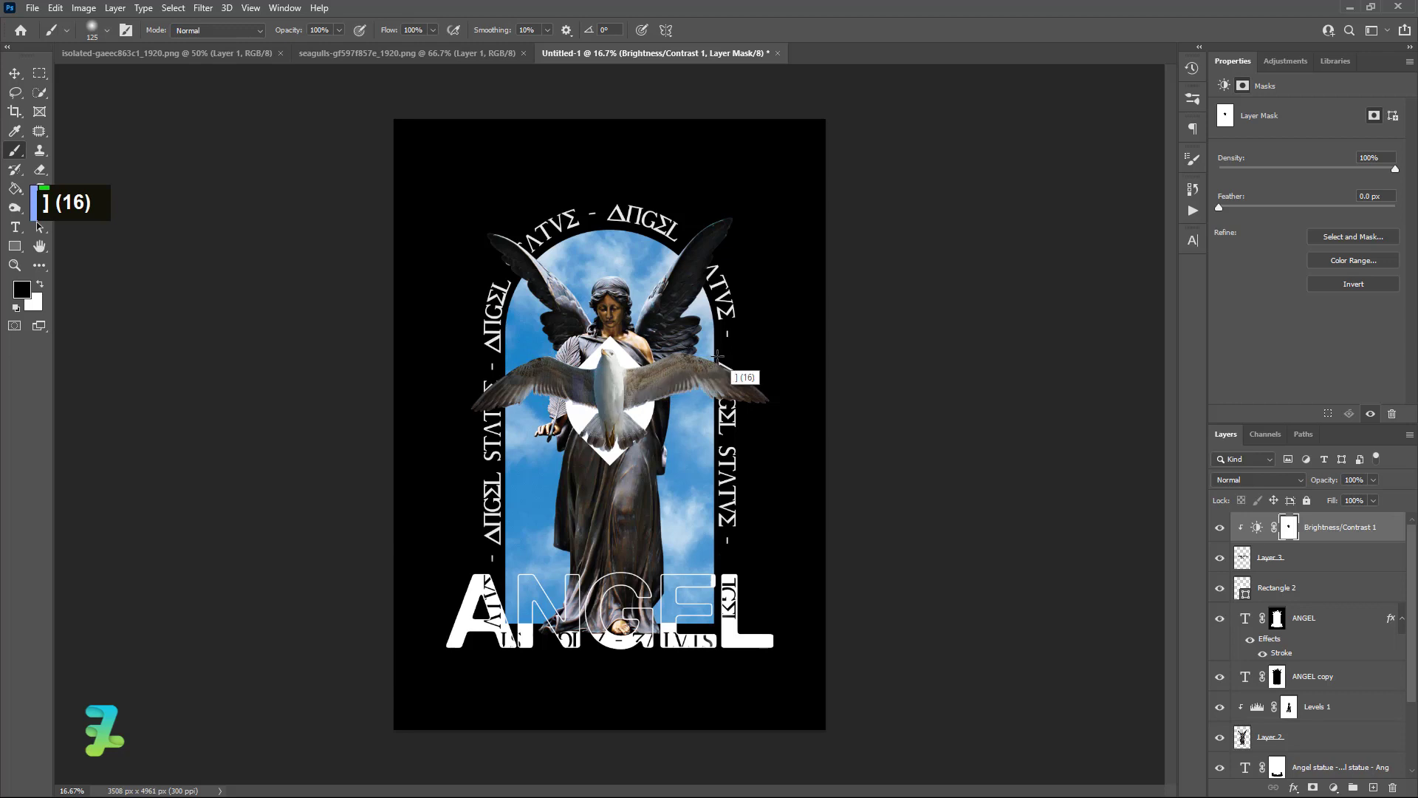
Step: Change the fill of the leaf shape behind the gull to black and deselect it
left_click(1243, 588)
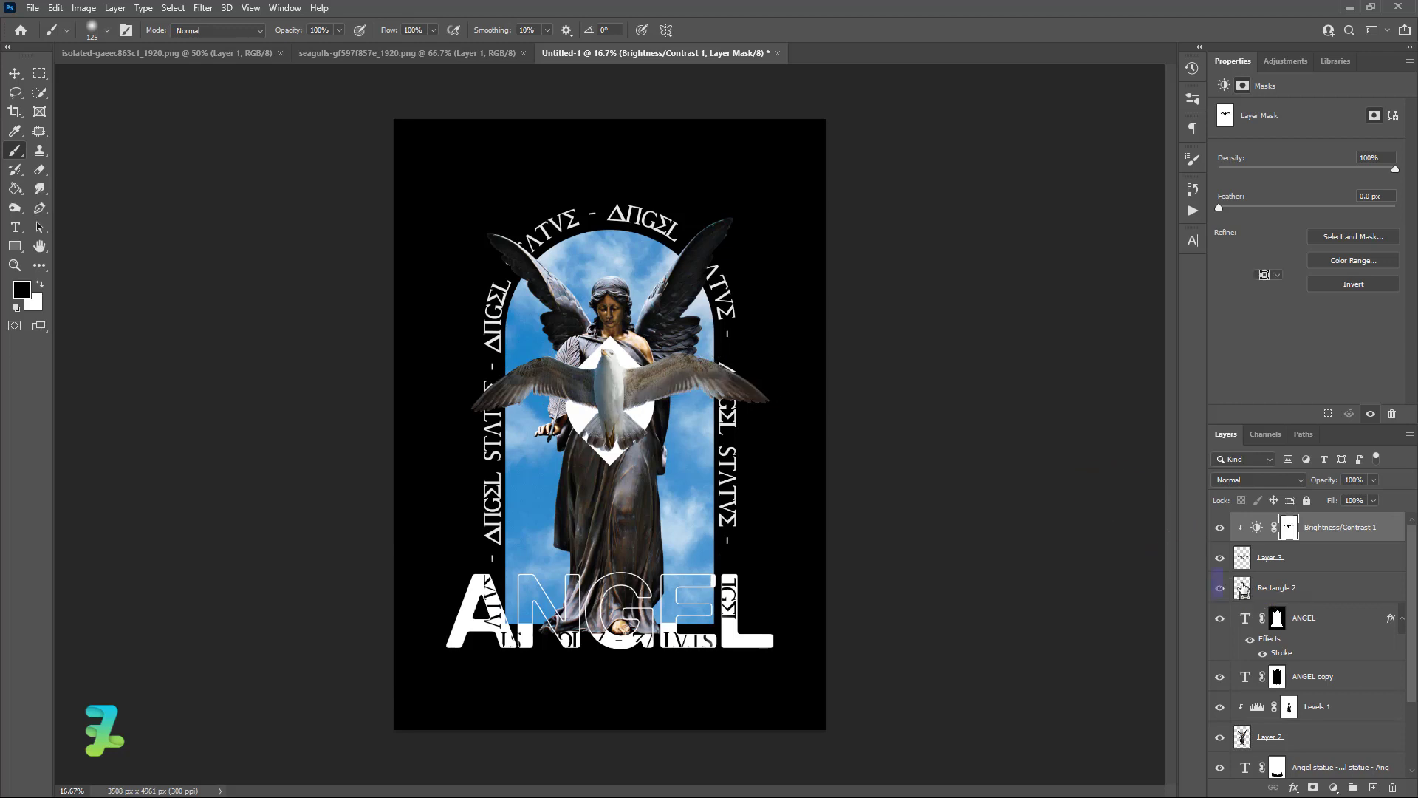
left_click(1263, 215)
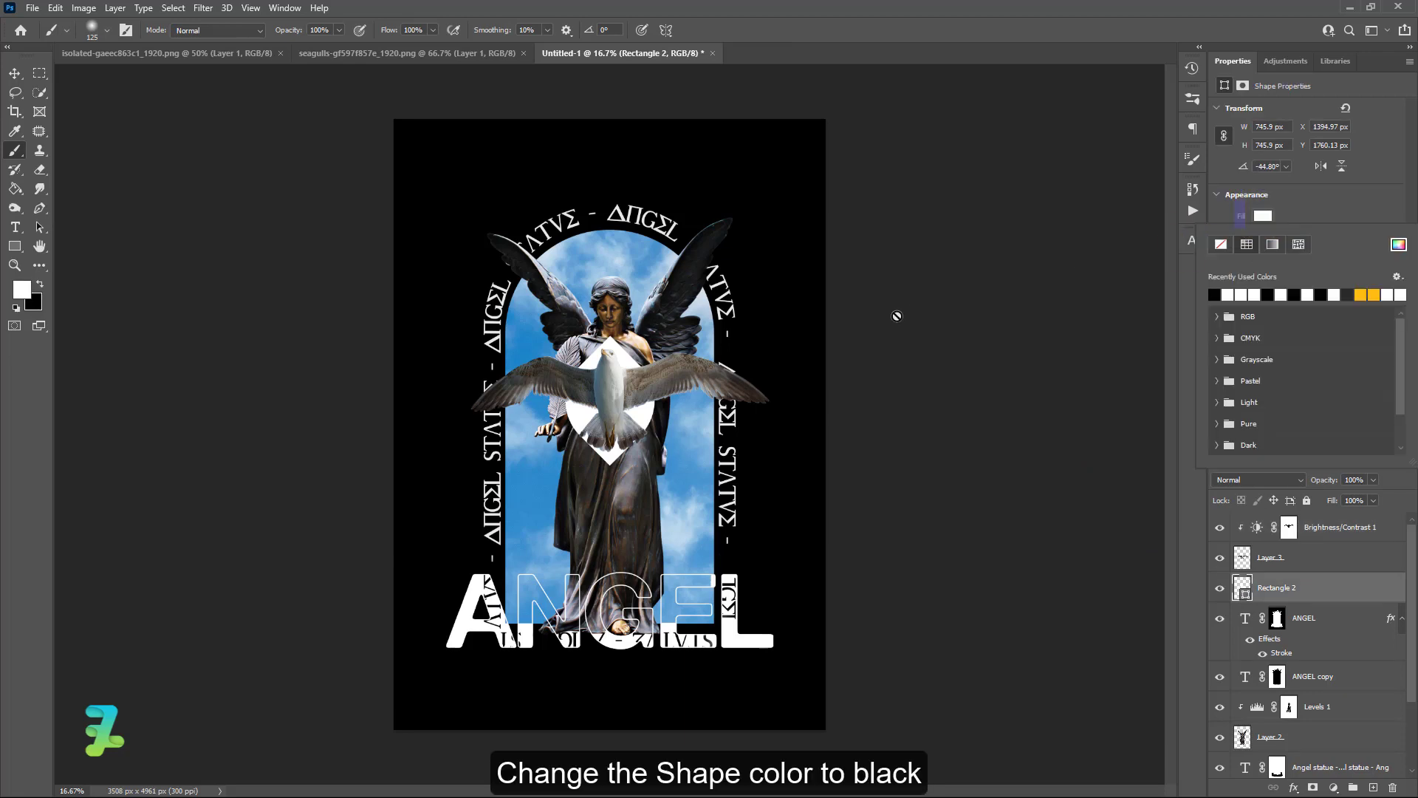
left_click(1216, 294)
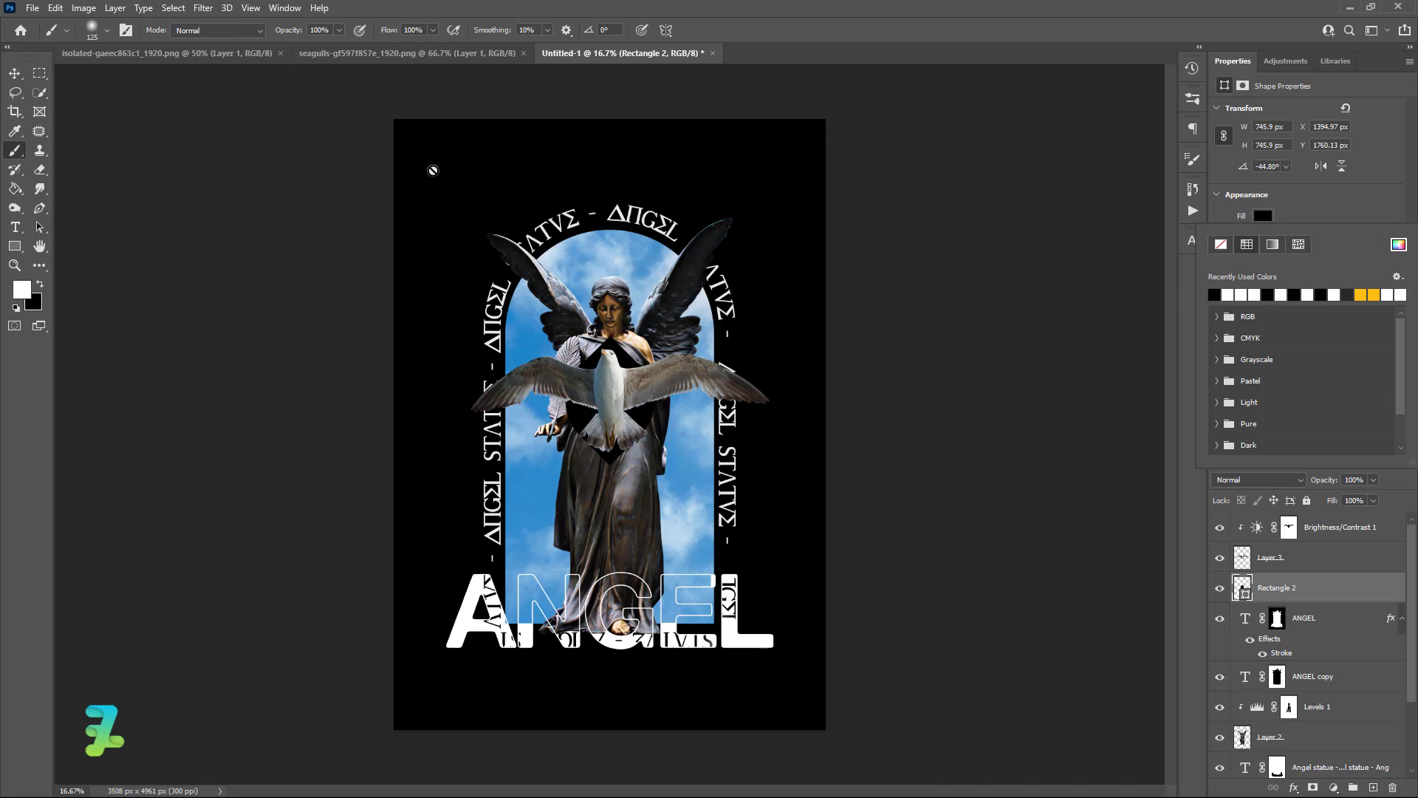
left_click(15, 74)
left_click(214, 201)
left_click(242, 246)
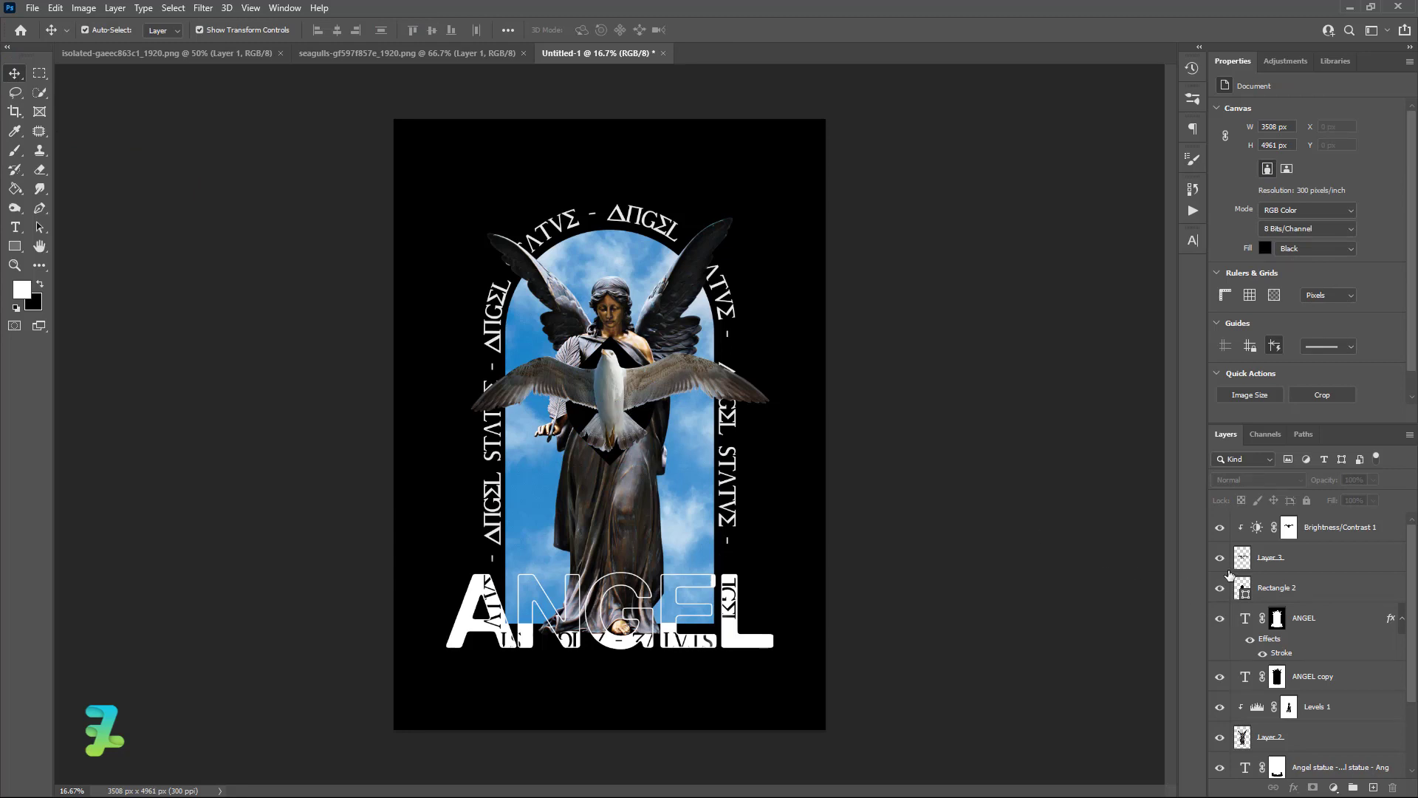
Step: Add a layer mask to the gull's layer
left_click(1242, 561)
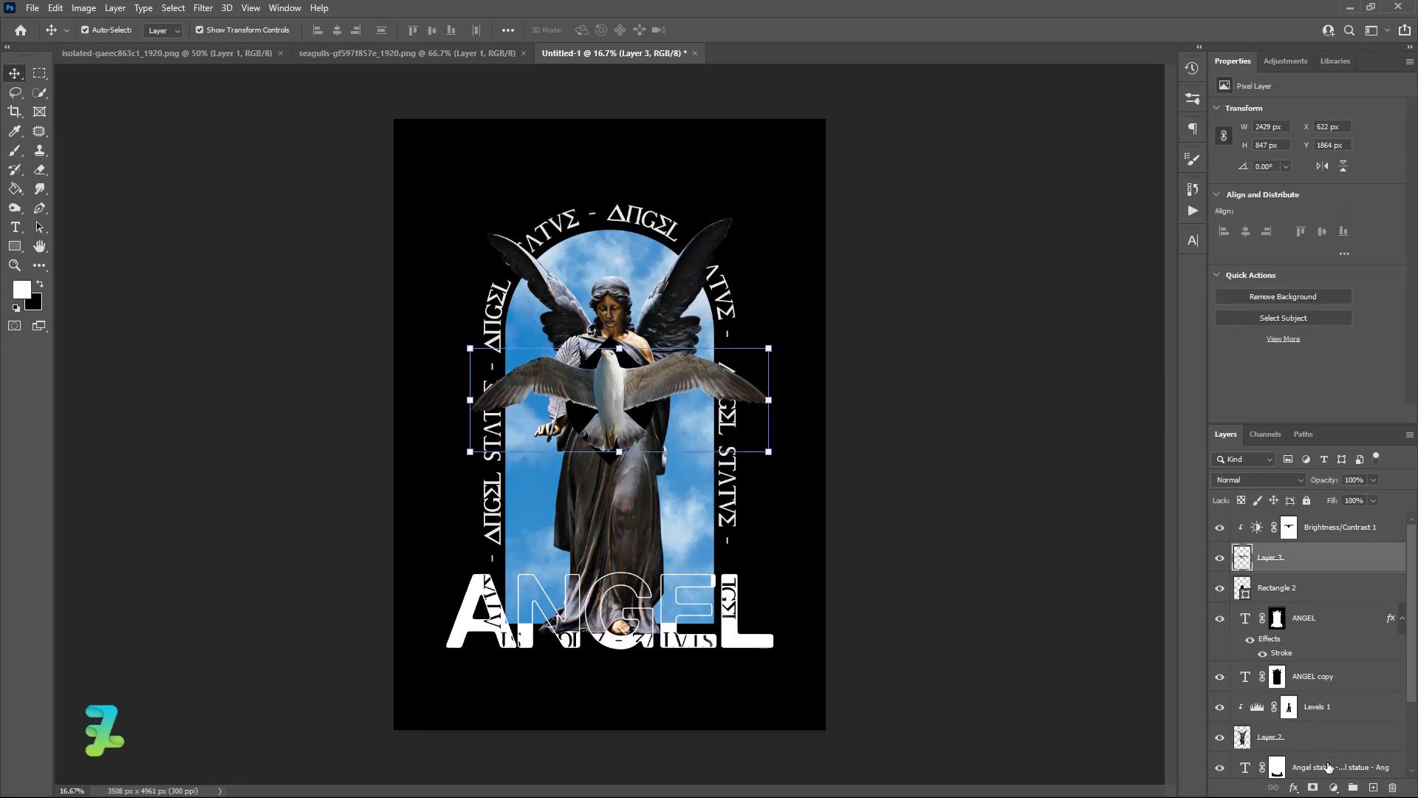
left_click(1334, 787)
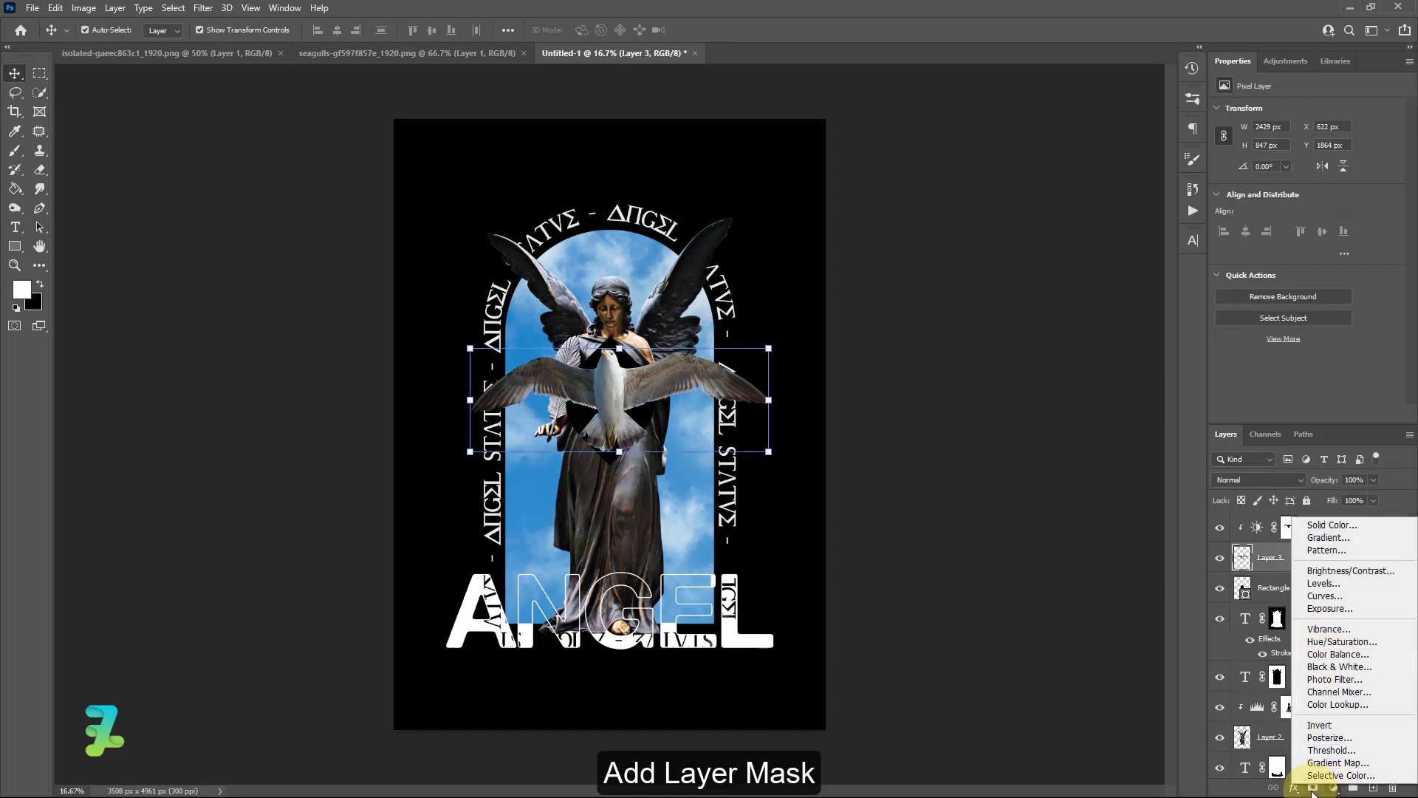
left_click(1313, 787)
left_click(1313, 787)
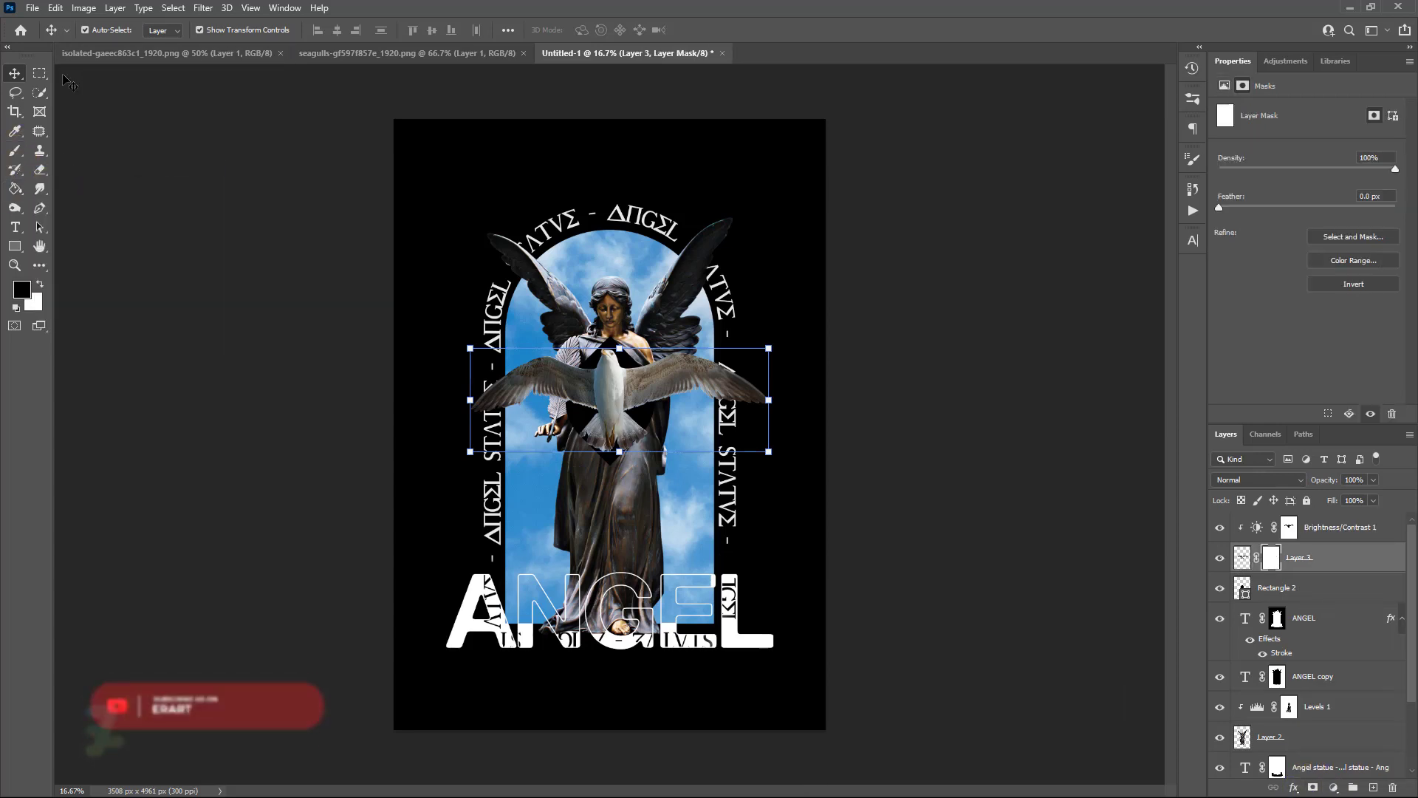
Step: Clean up the gull's edges on its layer mask with a 90 px soft brush, using black to hide and white to restore
left_click(40, 188)
key("ctrl+equal")
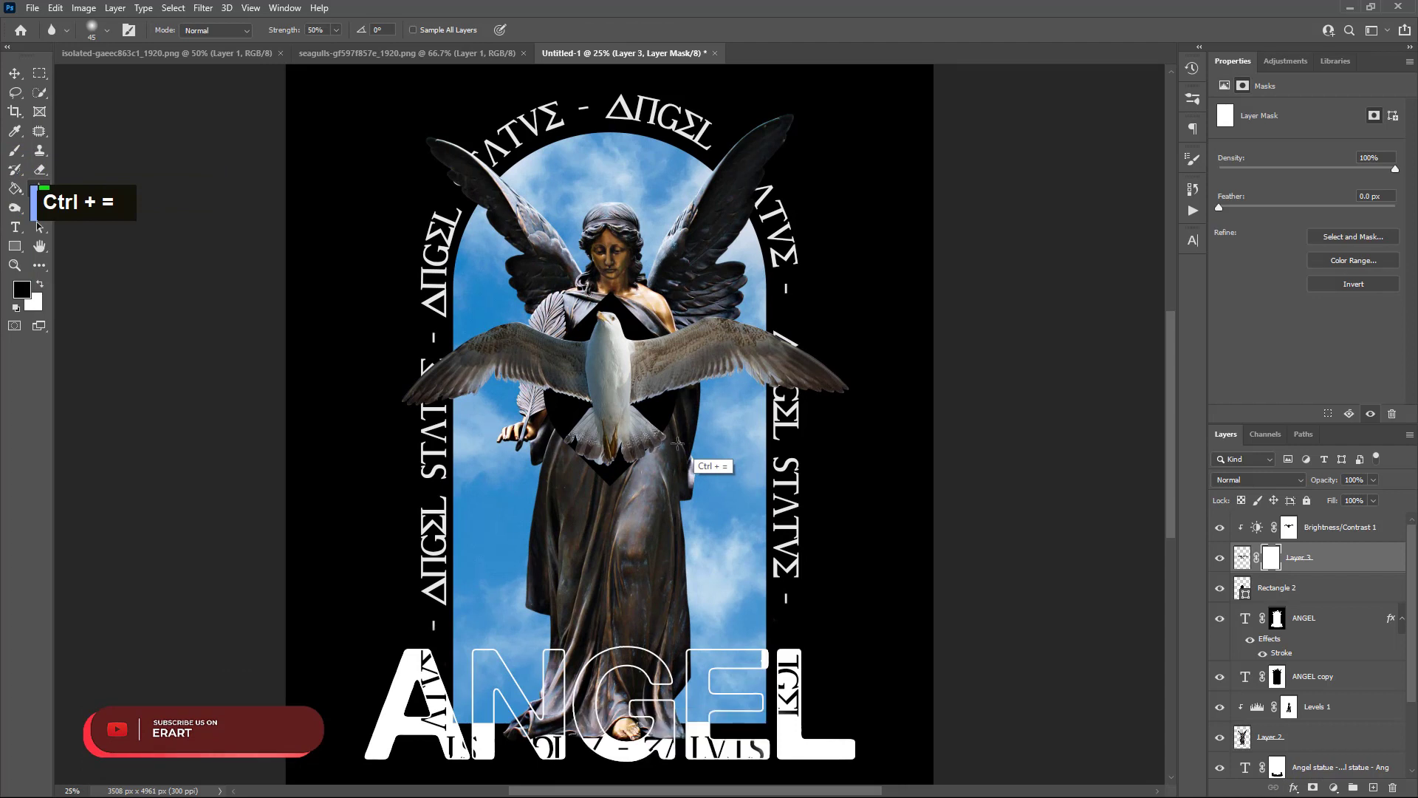
key("bracketleft")
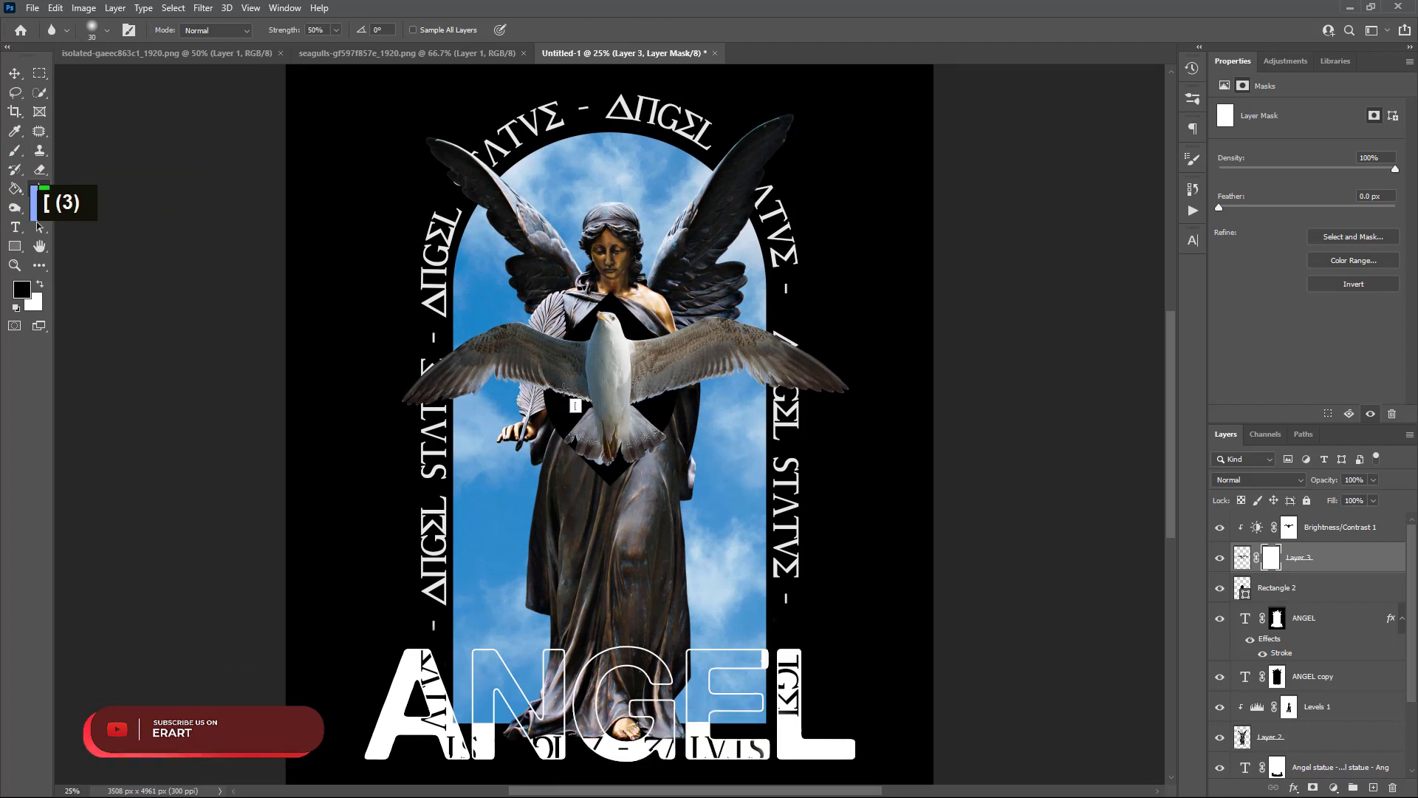
left_click(15, 150)
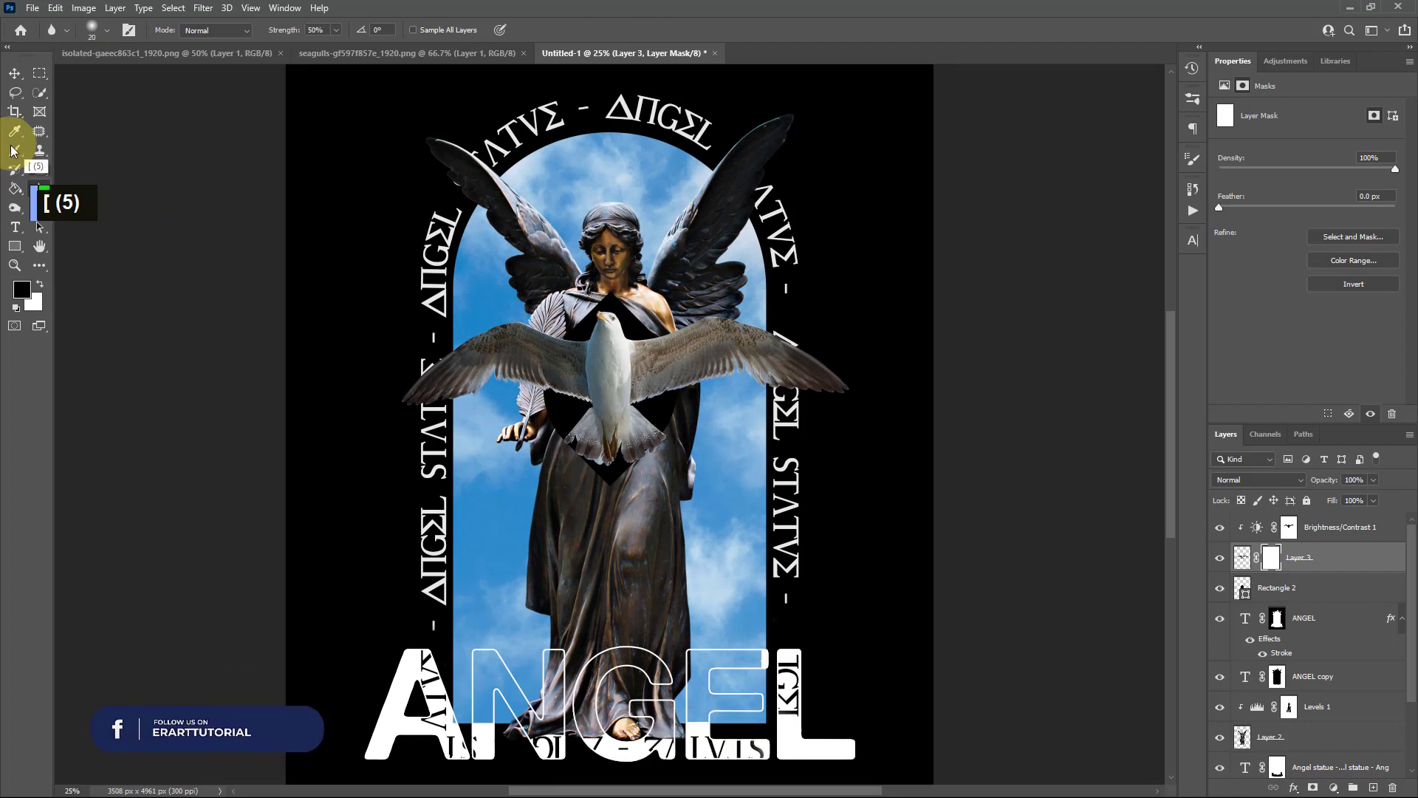
key("bracketleft")
key("bracketleft")
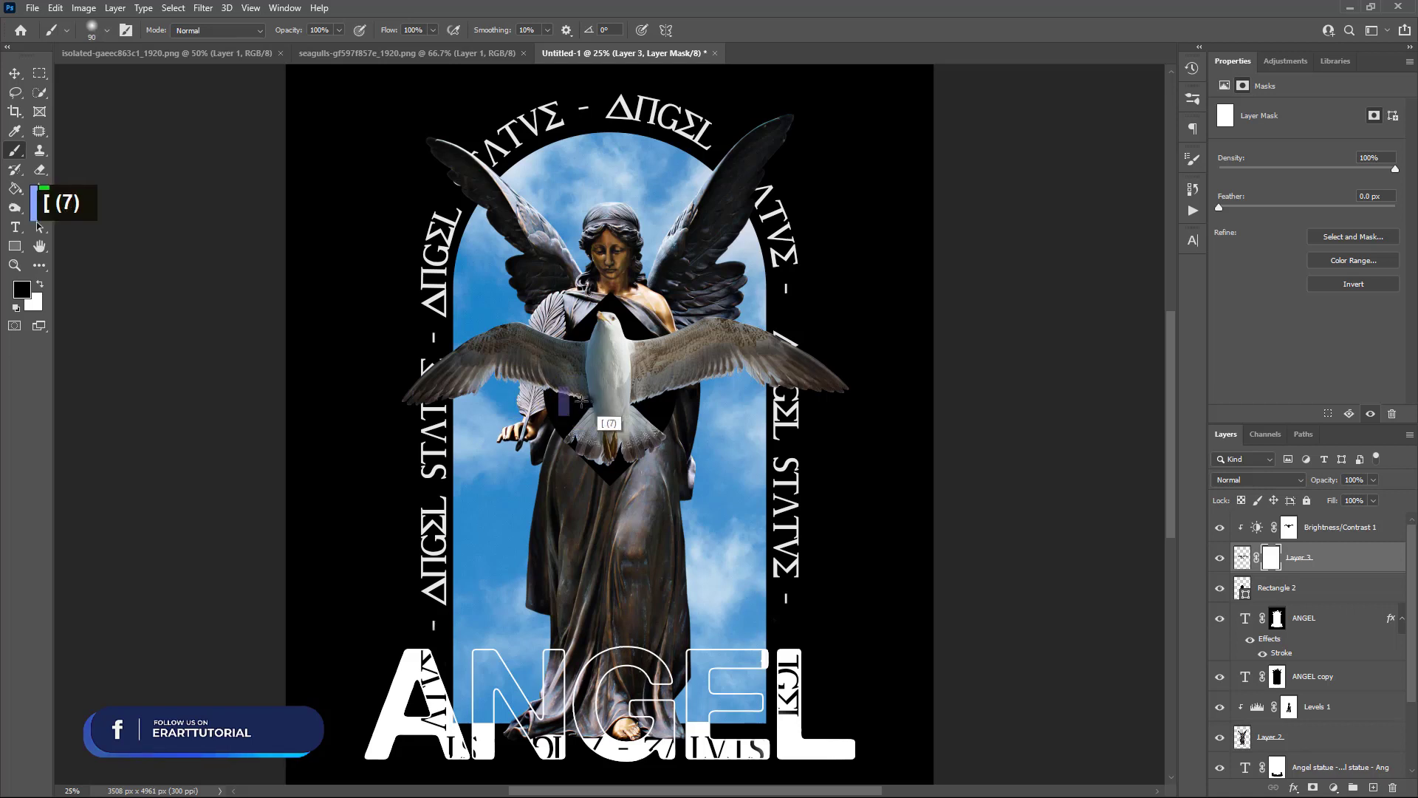
key("ctrl+z")
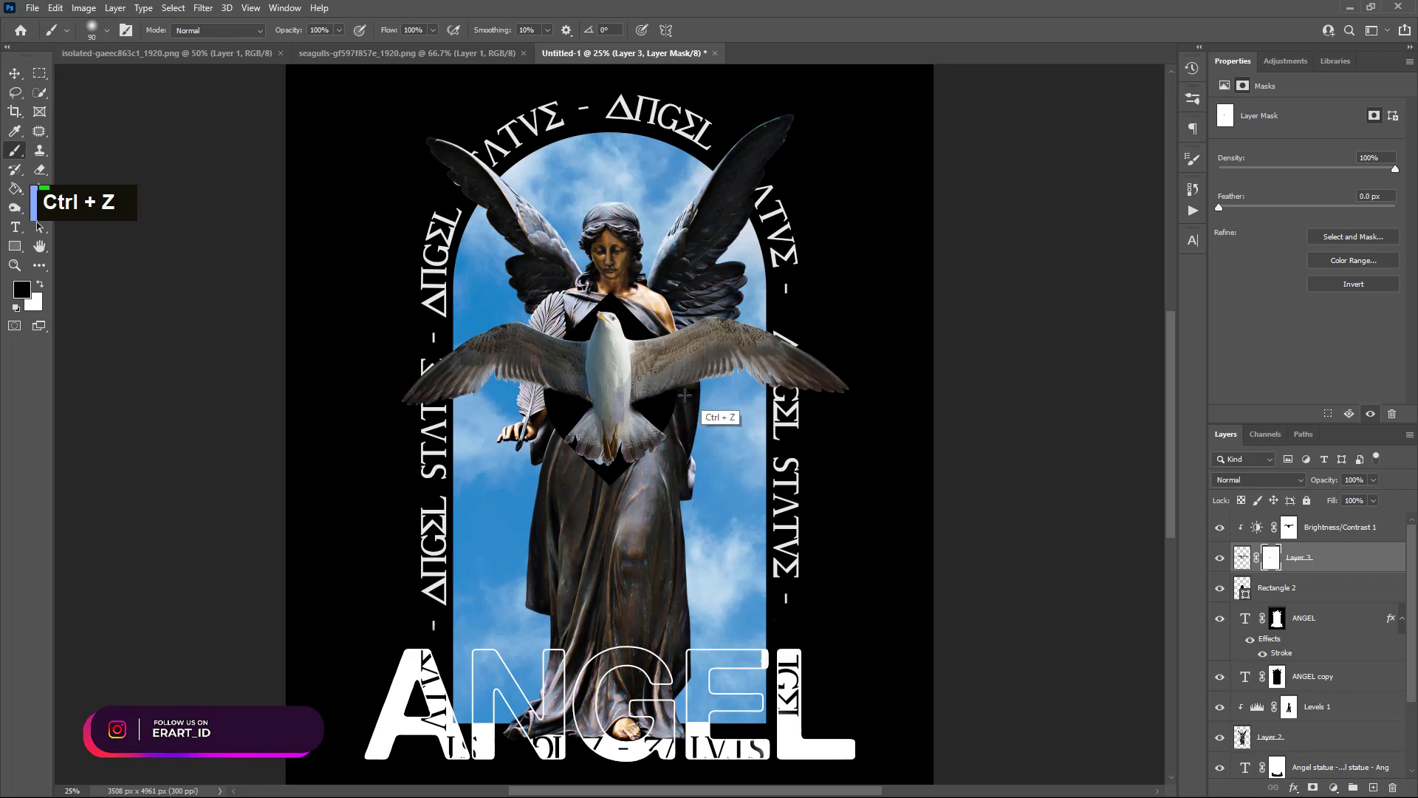
left_click(39, 283)
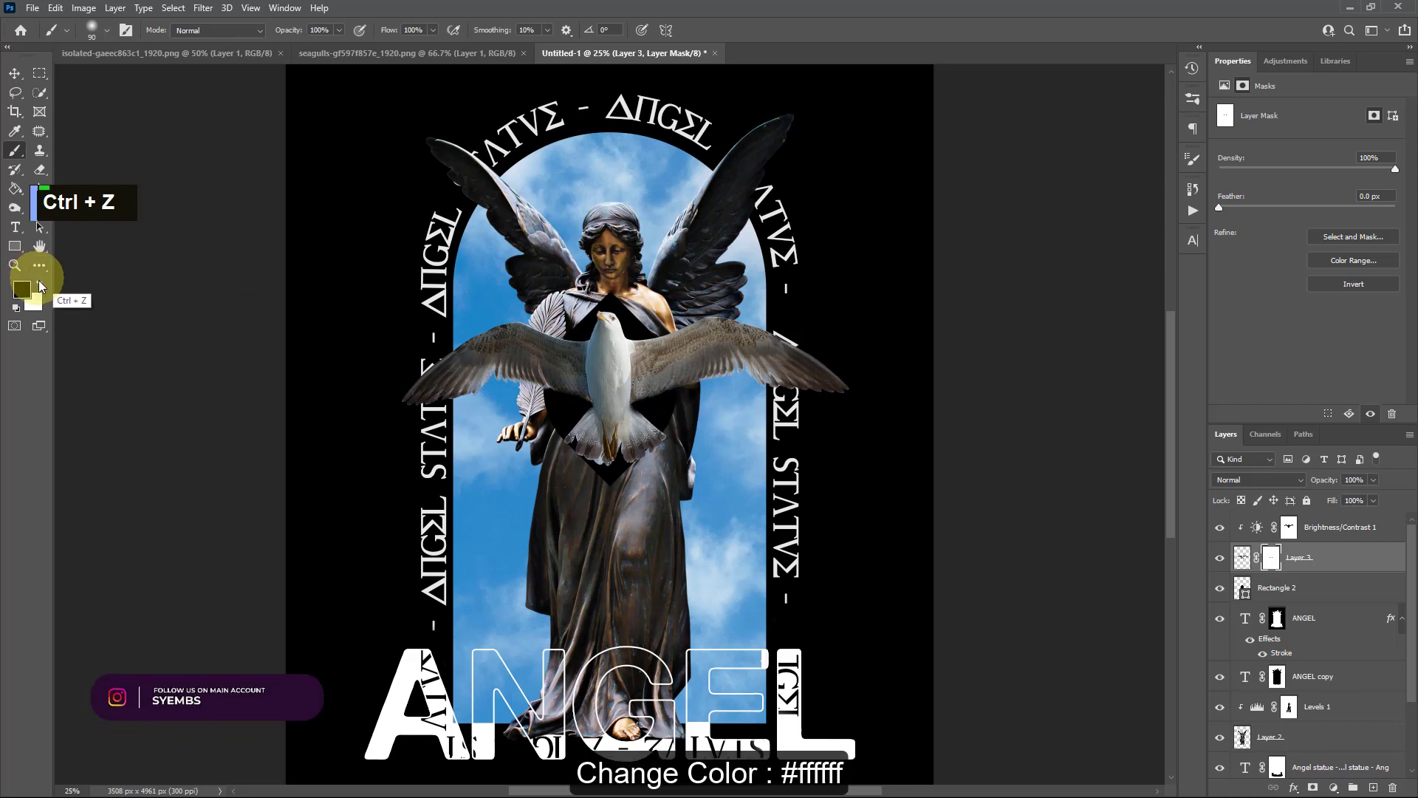
key("ctrl+z")
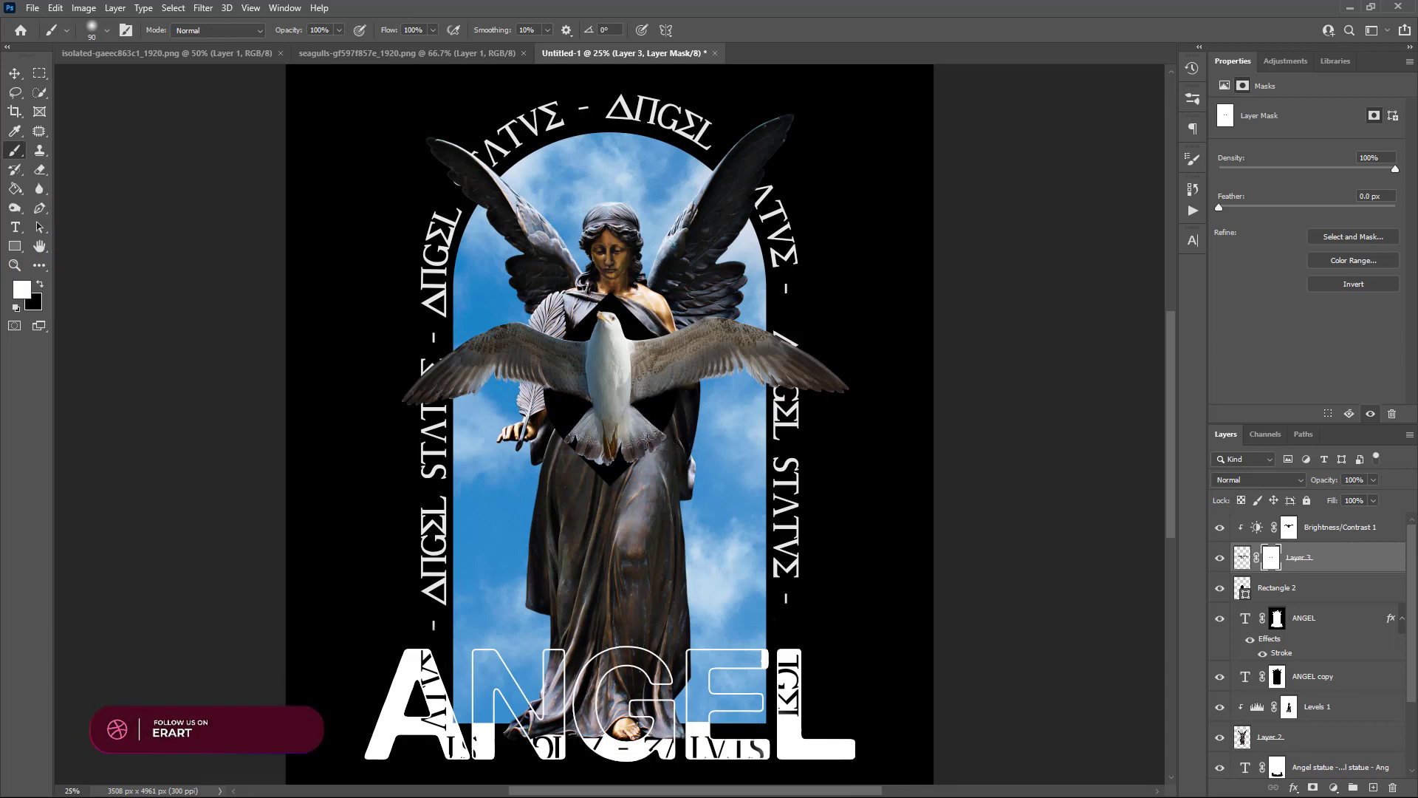
Step: Move the seagulls image into its own floating window so the poster is visible behind it
left_click(14, 73)
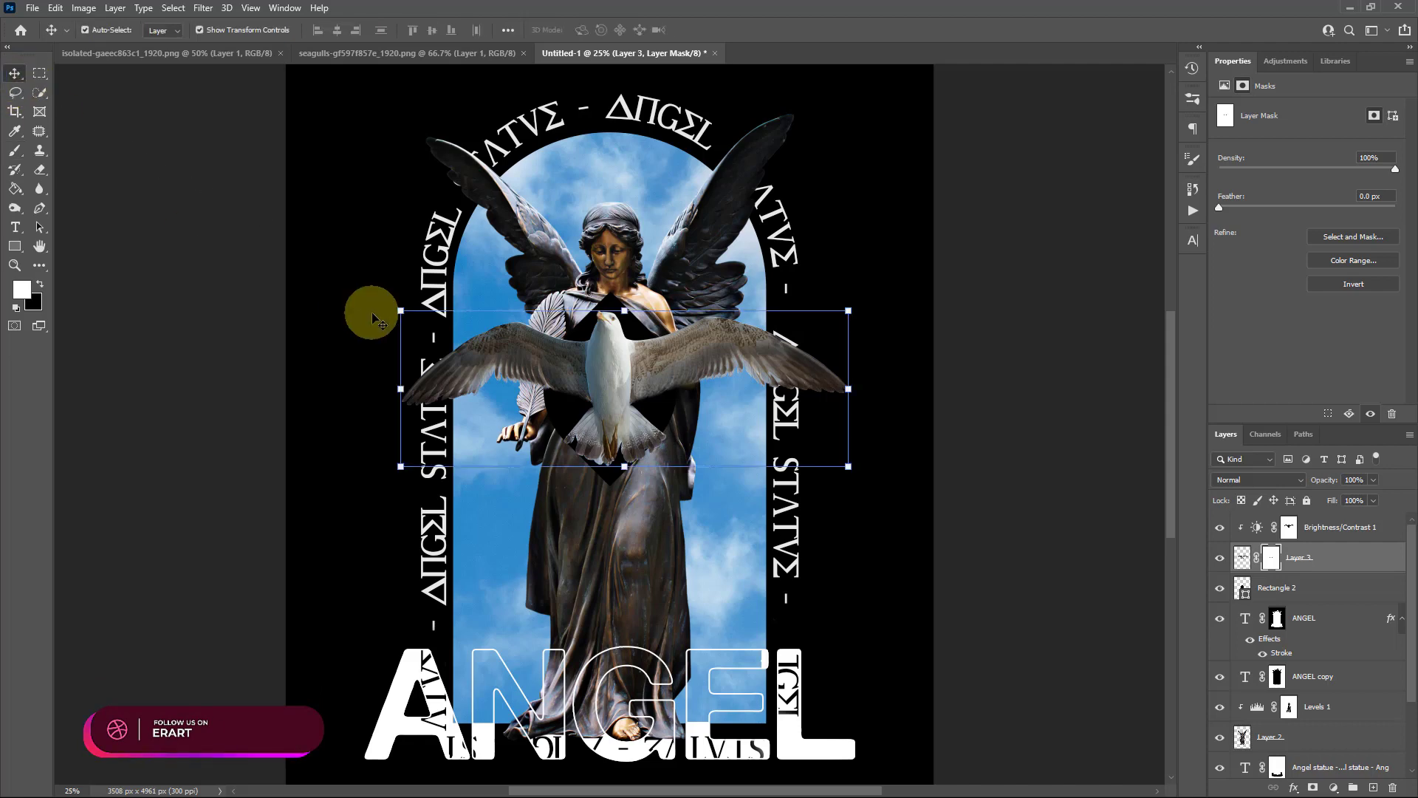
key("ctrl+minus")
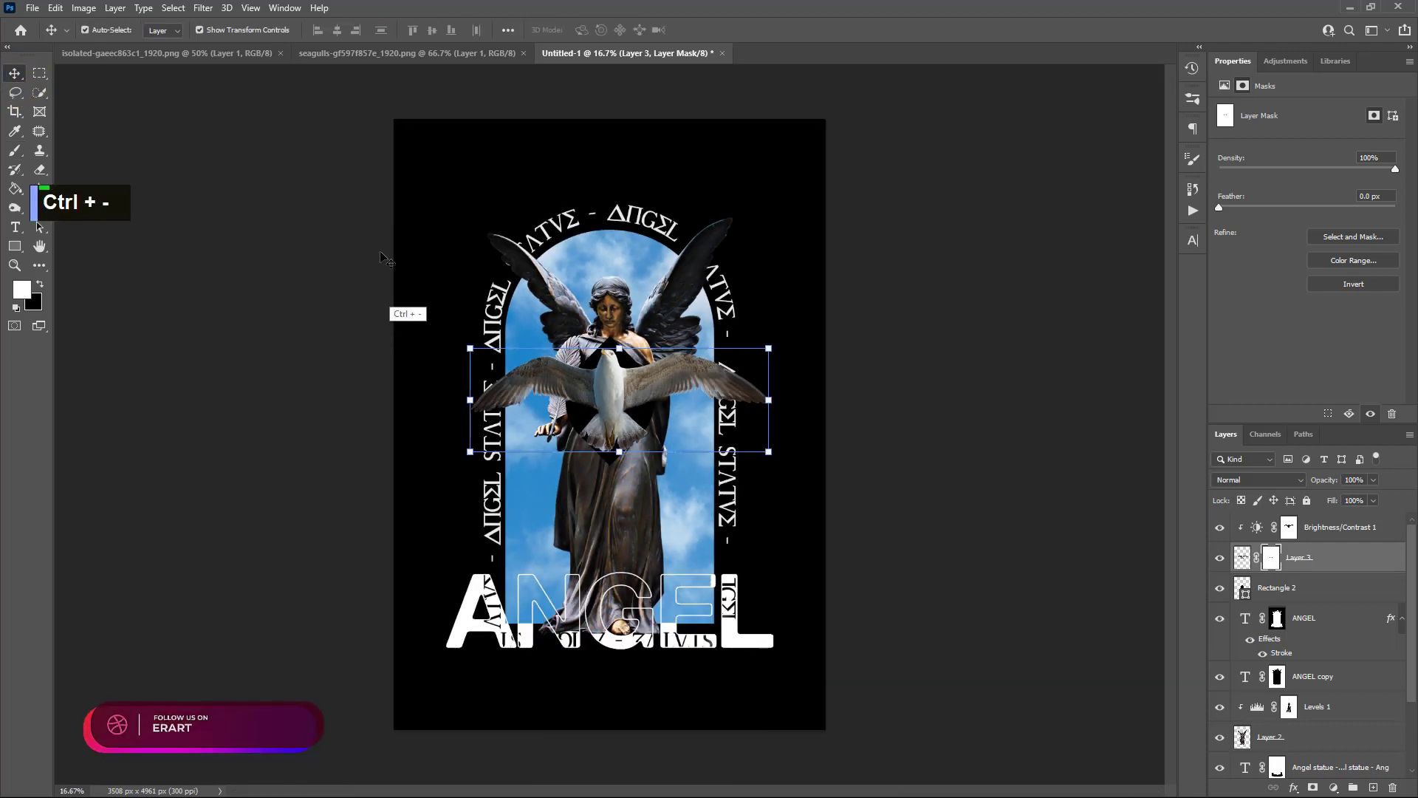
left_click(353, 57)
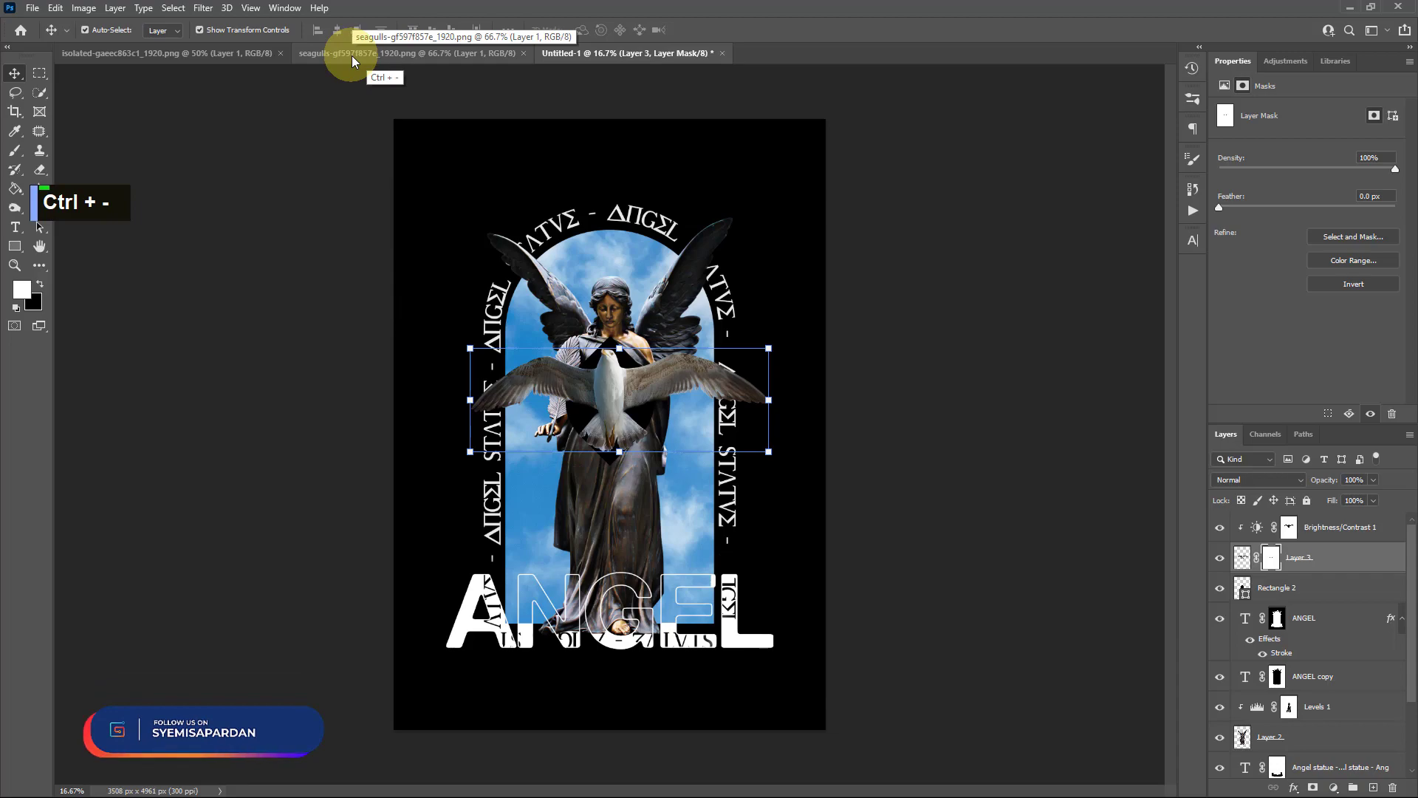
left_click(352, 55)
right_click(352, 55)
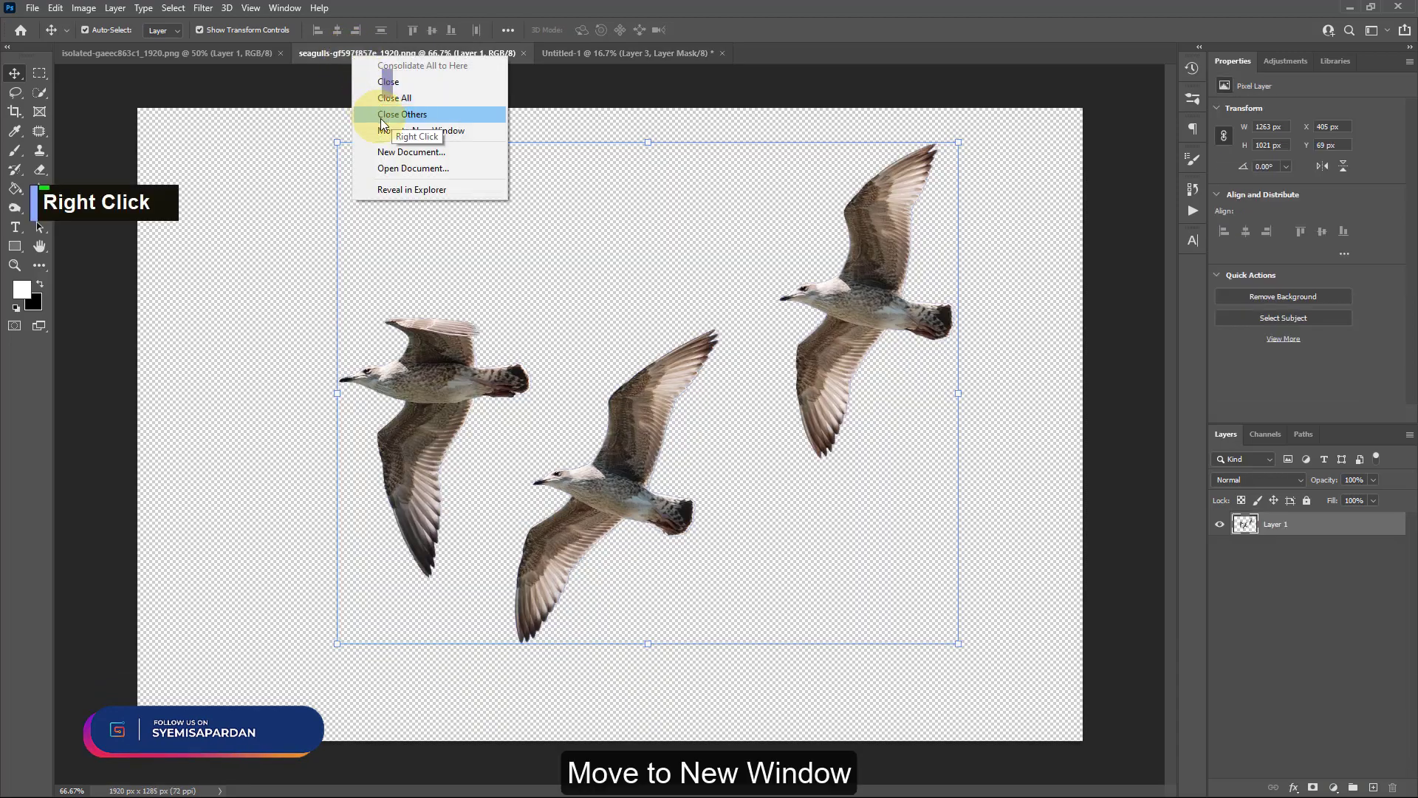
left_click(390, 128)
left_click_drag(411, 51, 491, 307)
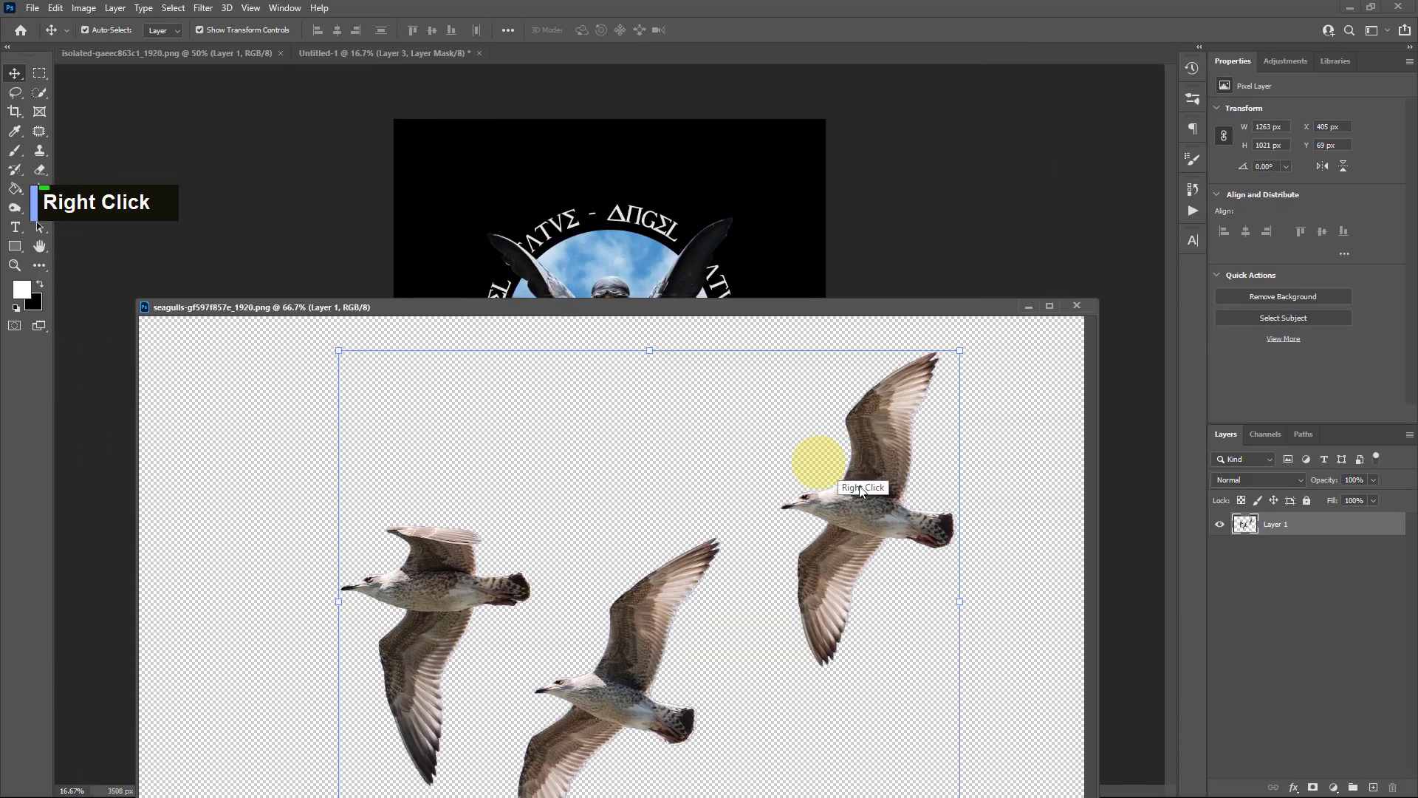
Step: Copy the three seagulls into the poster, closing their source image, and move their layer unclipped to the top of the layer stack
left_click_drag(860, 490, 719, 215)
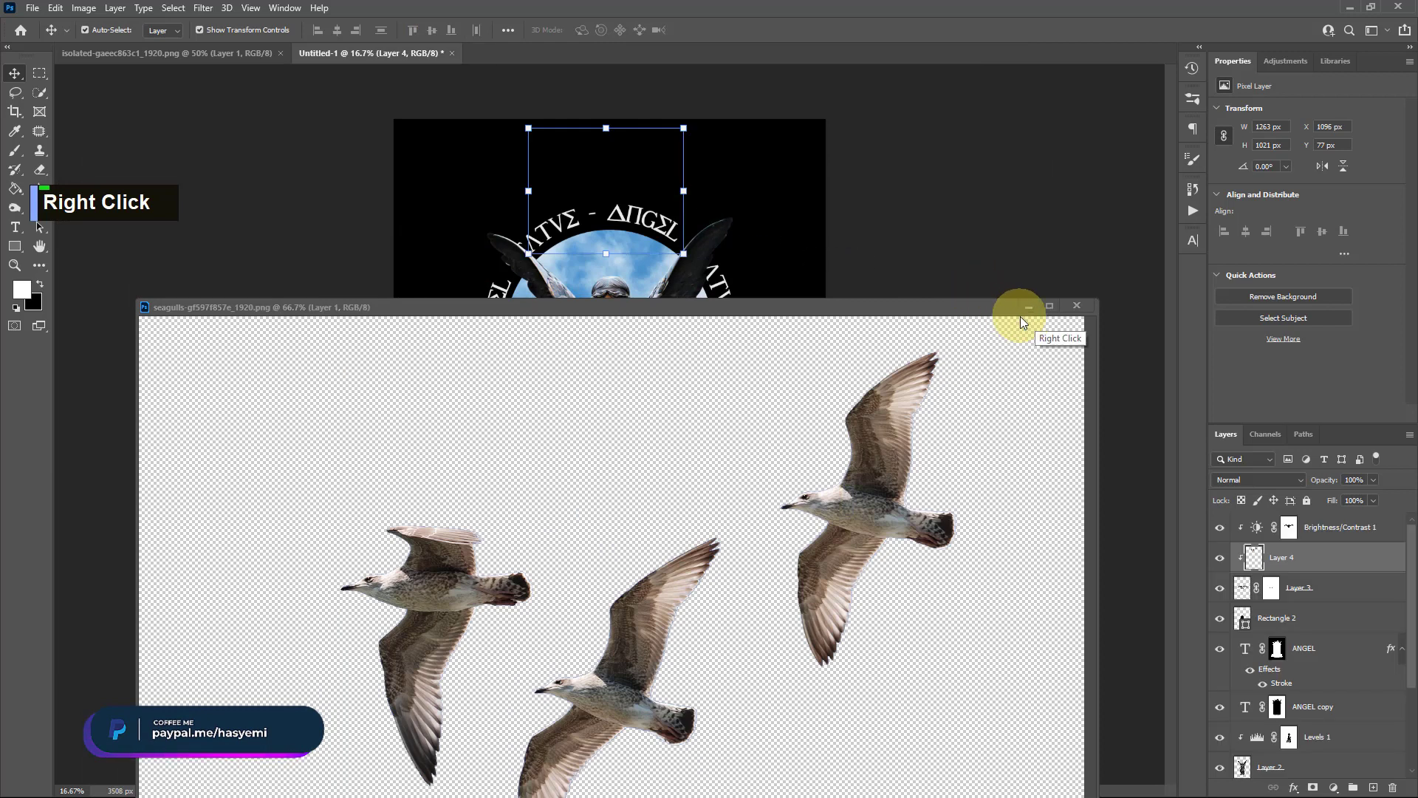
right_click(1084, 313)
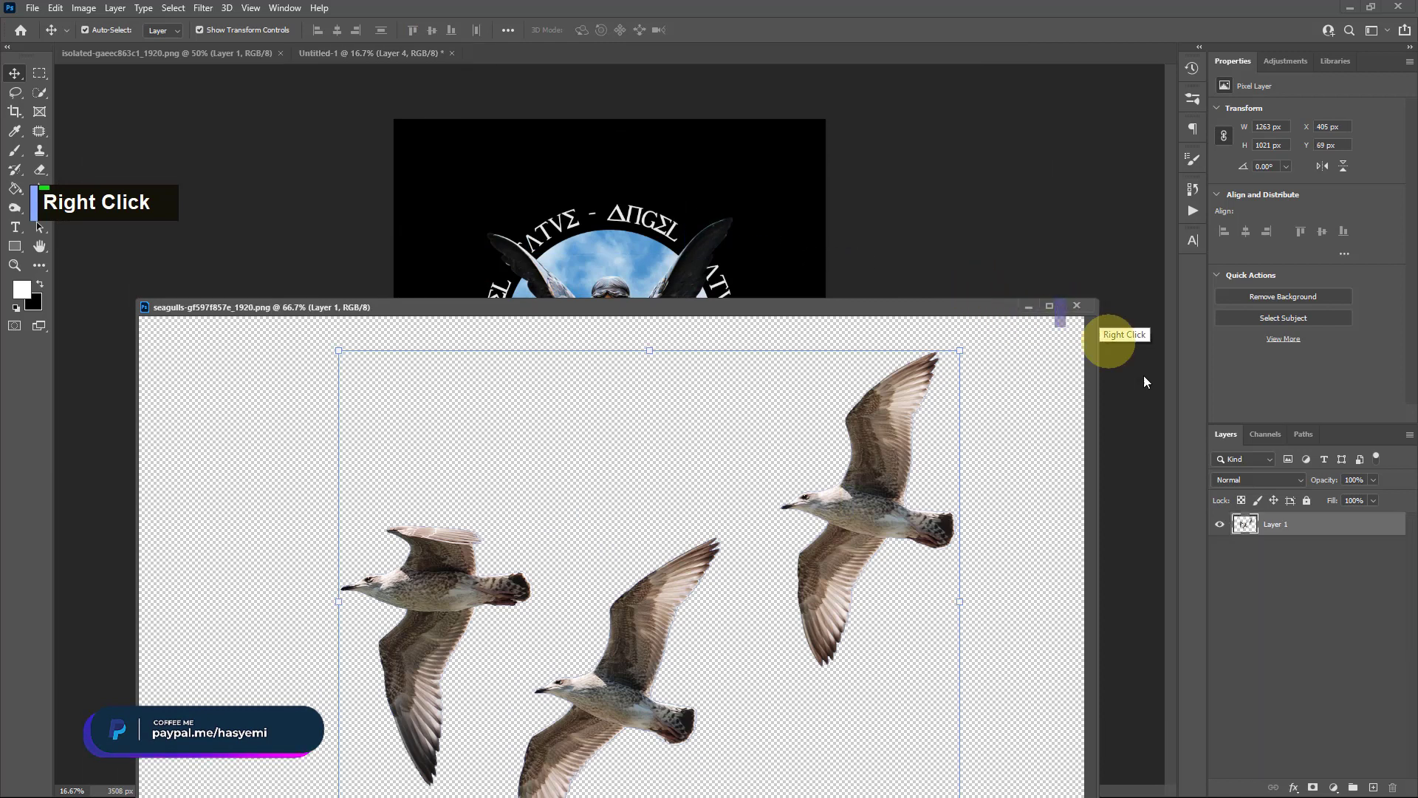
left_click(1077, 305)
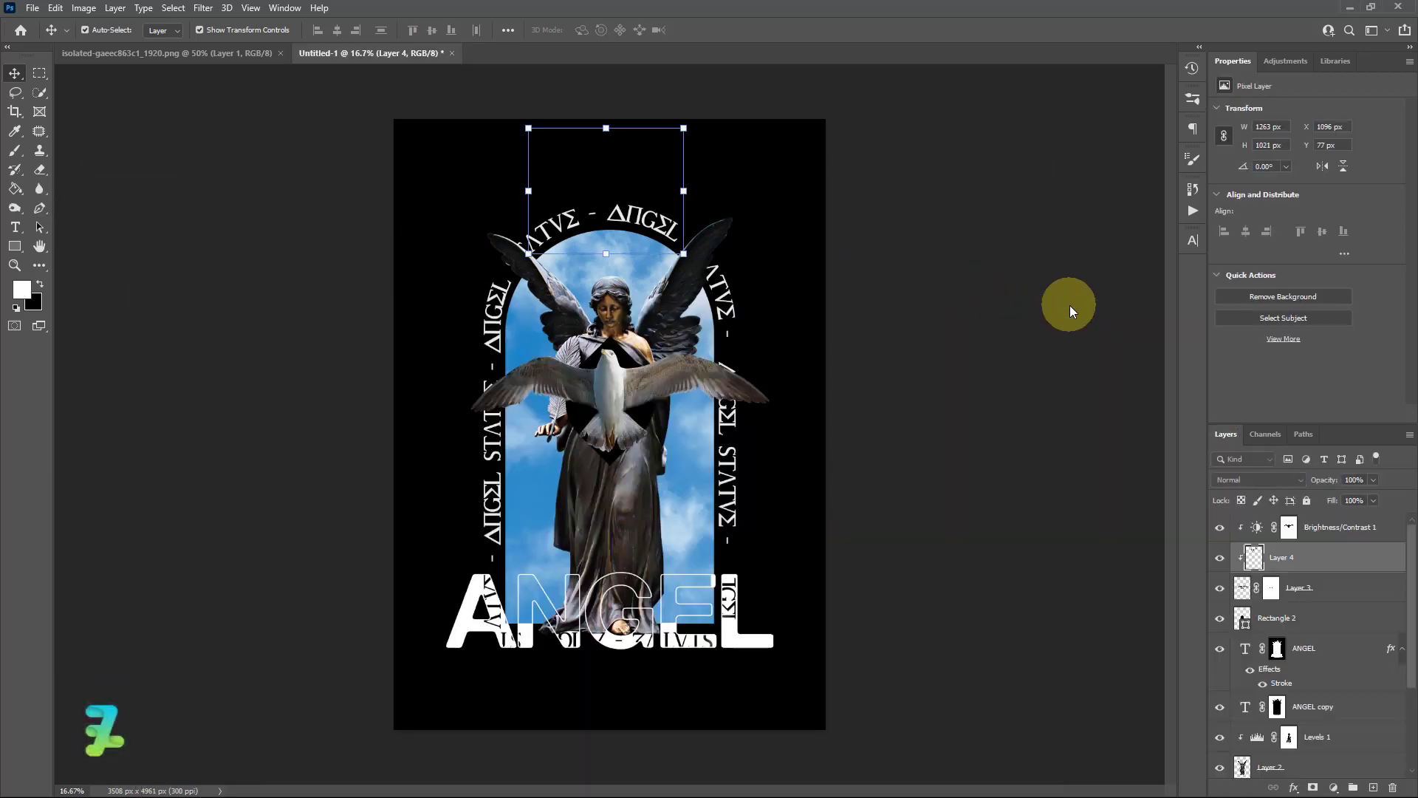
left_click_drag(1256, 560, 1255, 611)
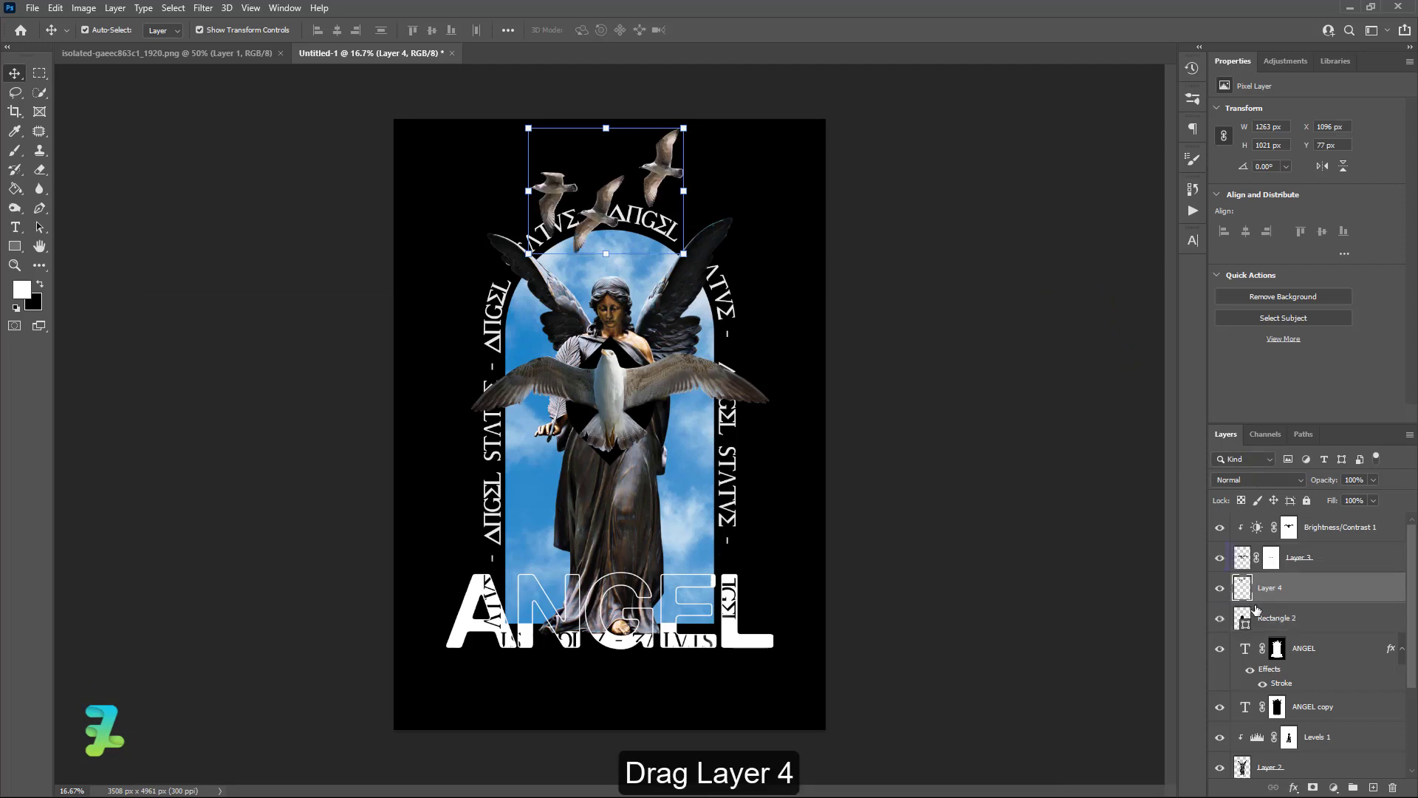
left_click_drag(1255, 517, 1256, 519)
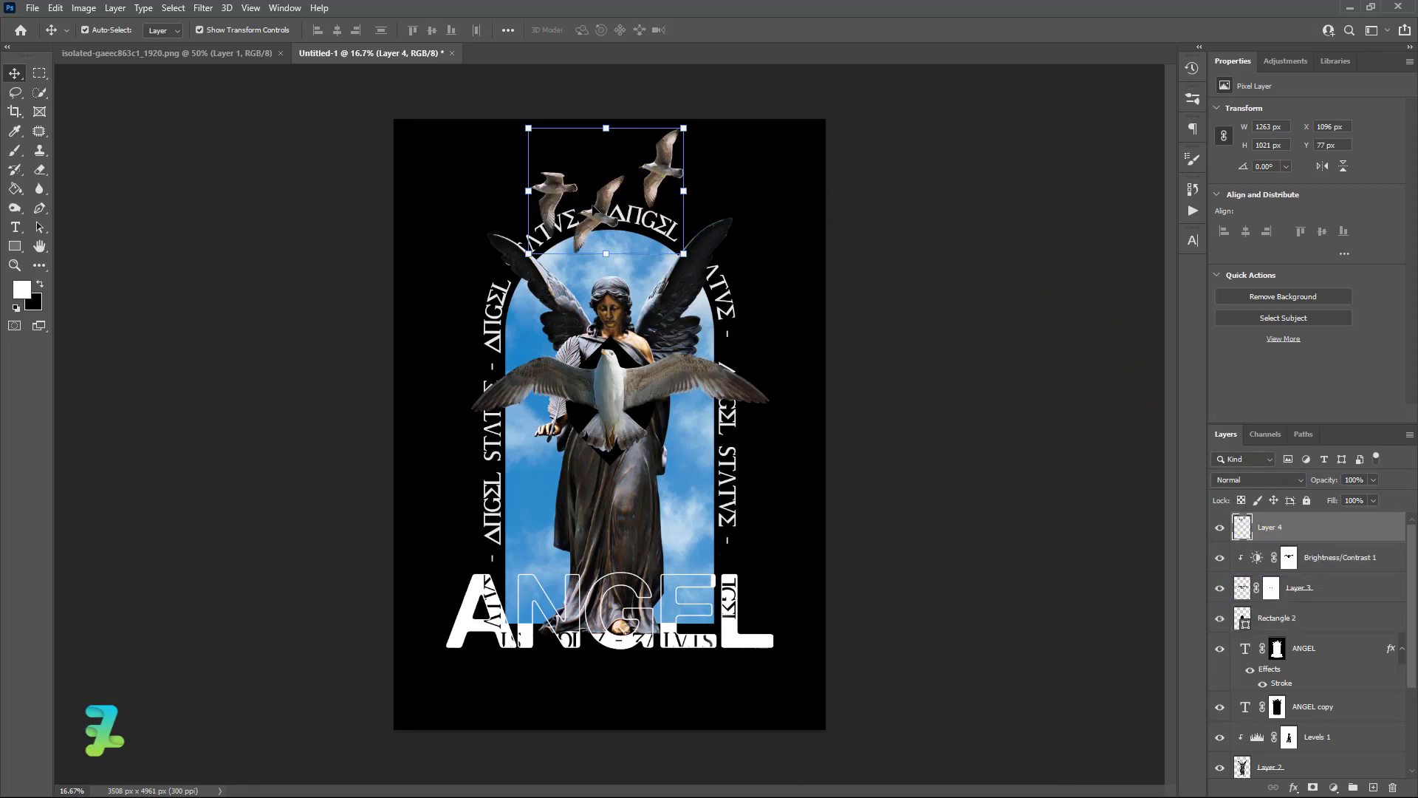
Step: Shift the three seagulls slightly down and rotate them about 14.6° clockwise
left_click_drag(600, 221, 596, 260)
left_click(700, 309)
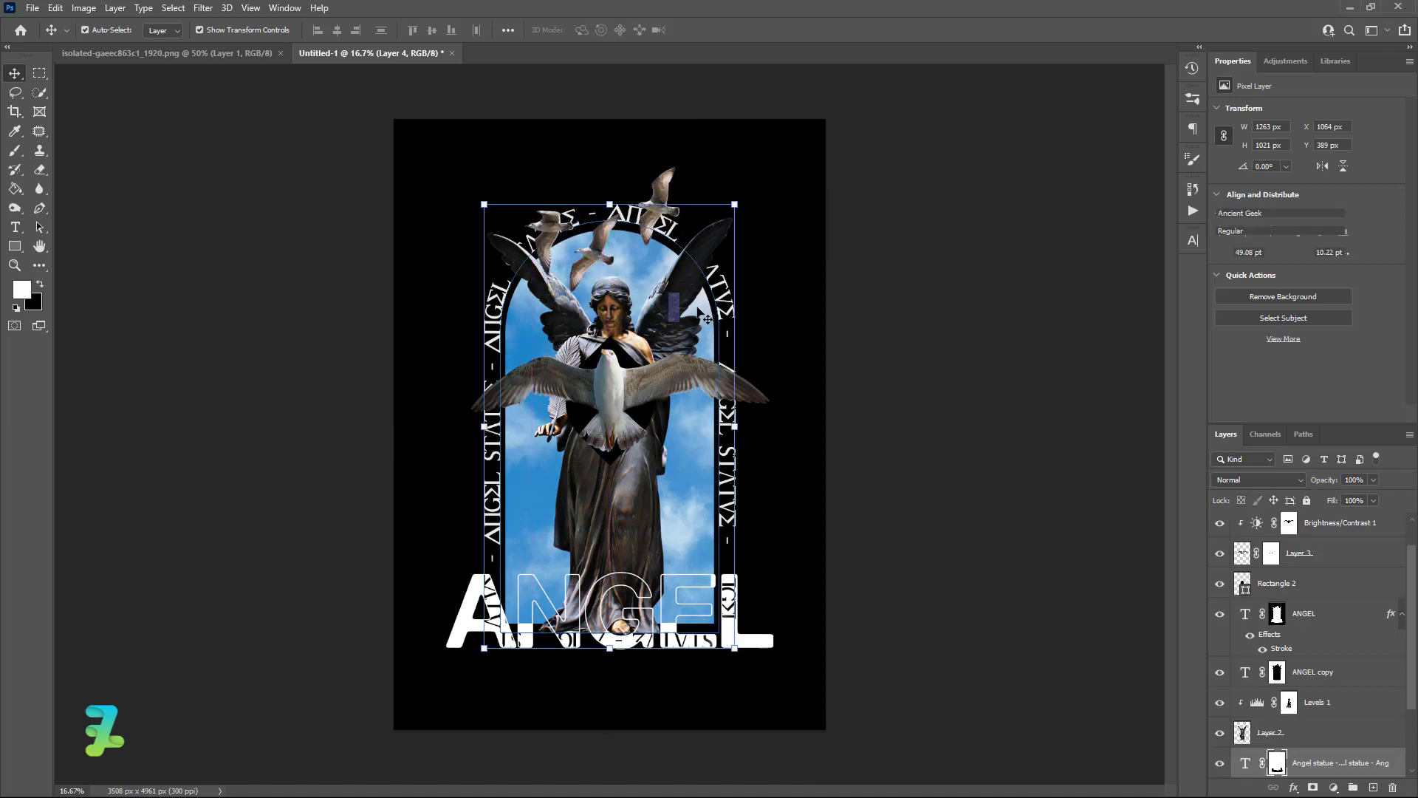
left_click(647, 192)
mouse_move(687, 303)
left_mouse_down()
mouse_move(713, 257)
mouse_move(659, 309)
left_mouse_up()
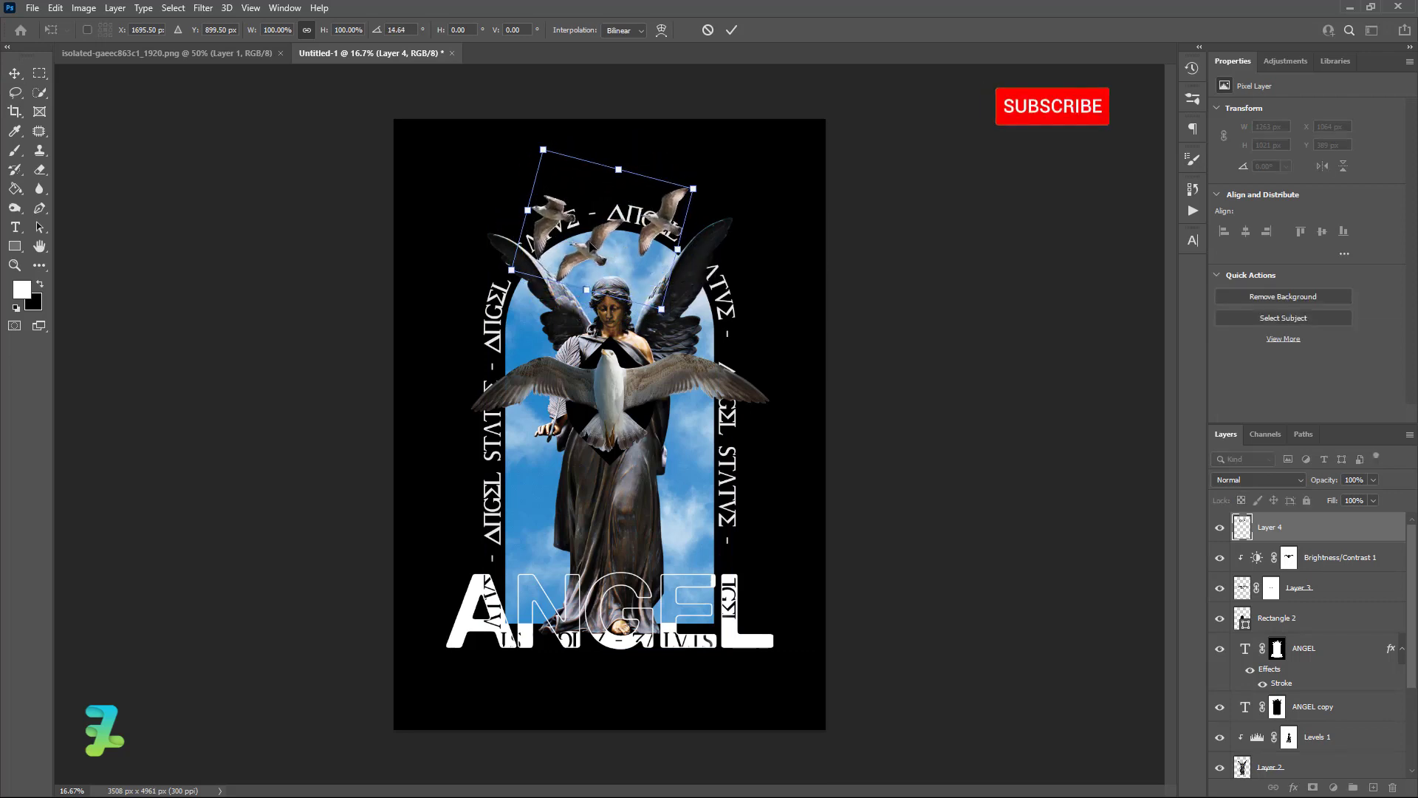
Step: Enlarge the three seagulls to about 143% and place them across the statue's robe just above the ANGEL title
left_click_drag(593, 259, 580, 545)
left_click_drag(684, 476, 731, 448)
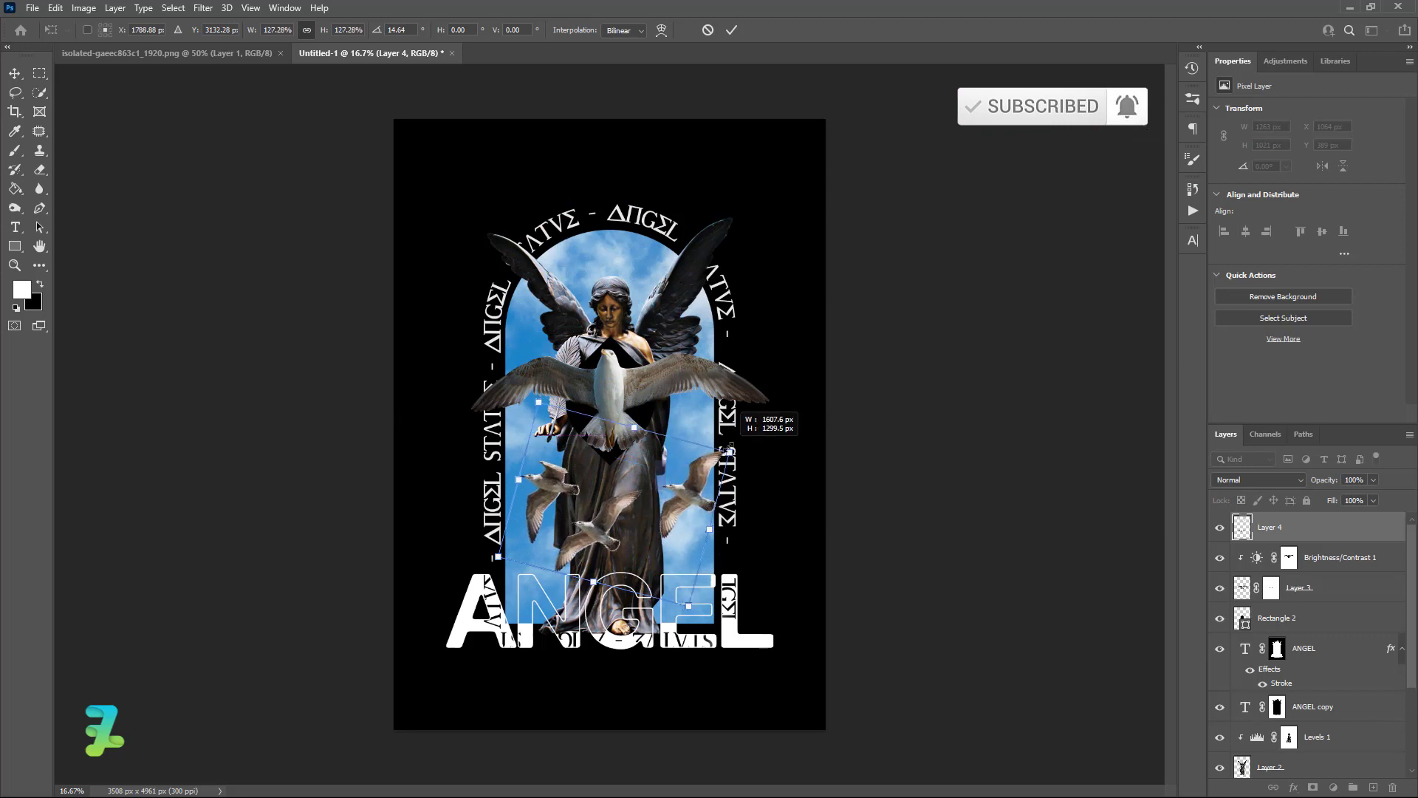
left_click_drag(602, 531, 594, 529)
left_click_drag(728, 443, 745, 436)
left_click_drag(631, 504, 622, 521)
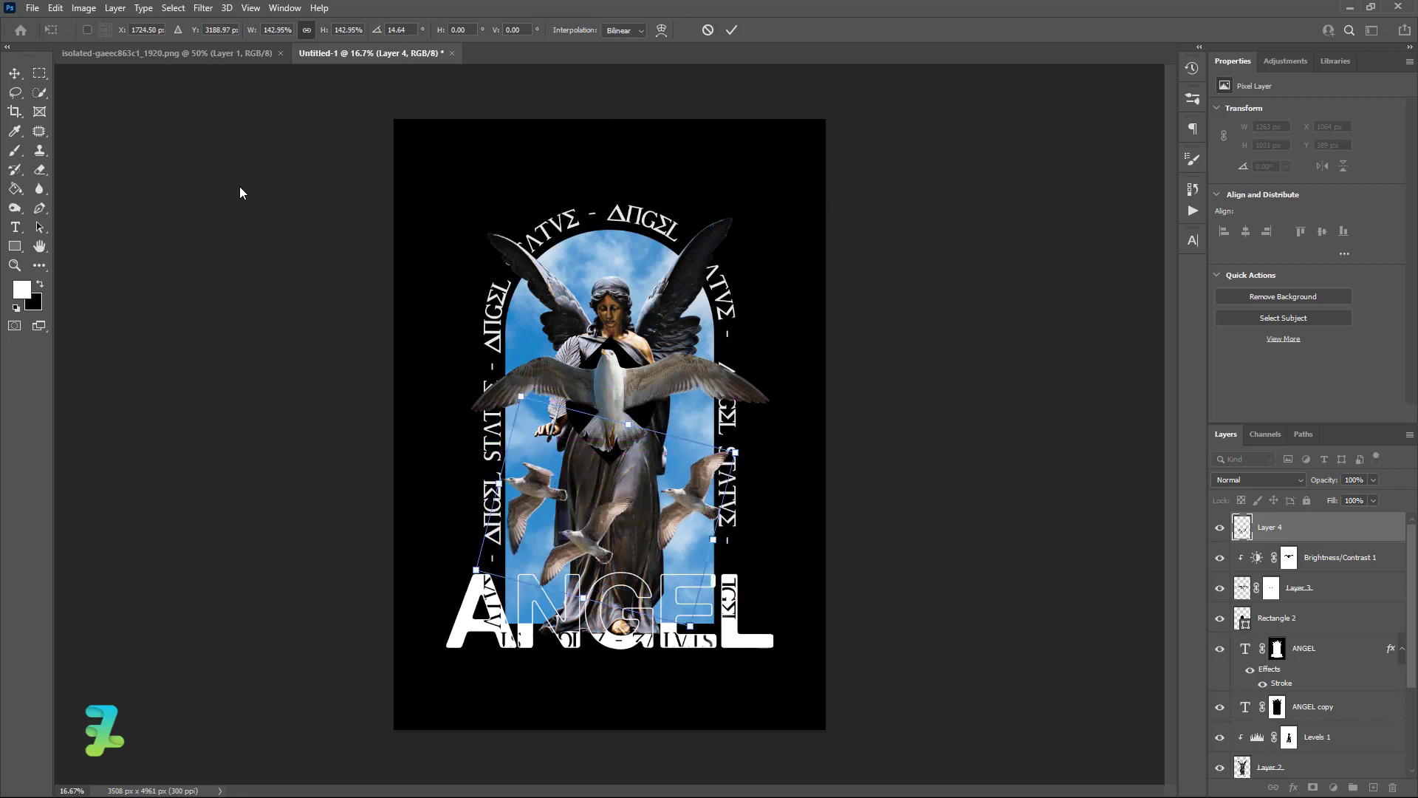
left_click(93, 74)
left_click(15, 77)
left_click_drag(161, 253, 170, 282)
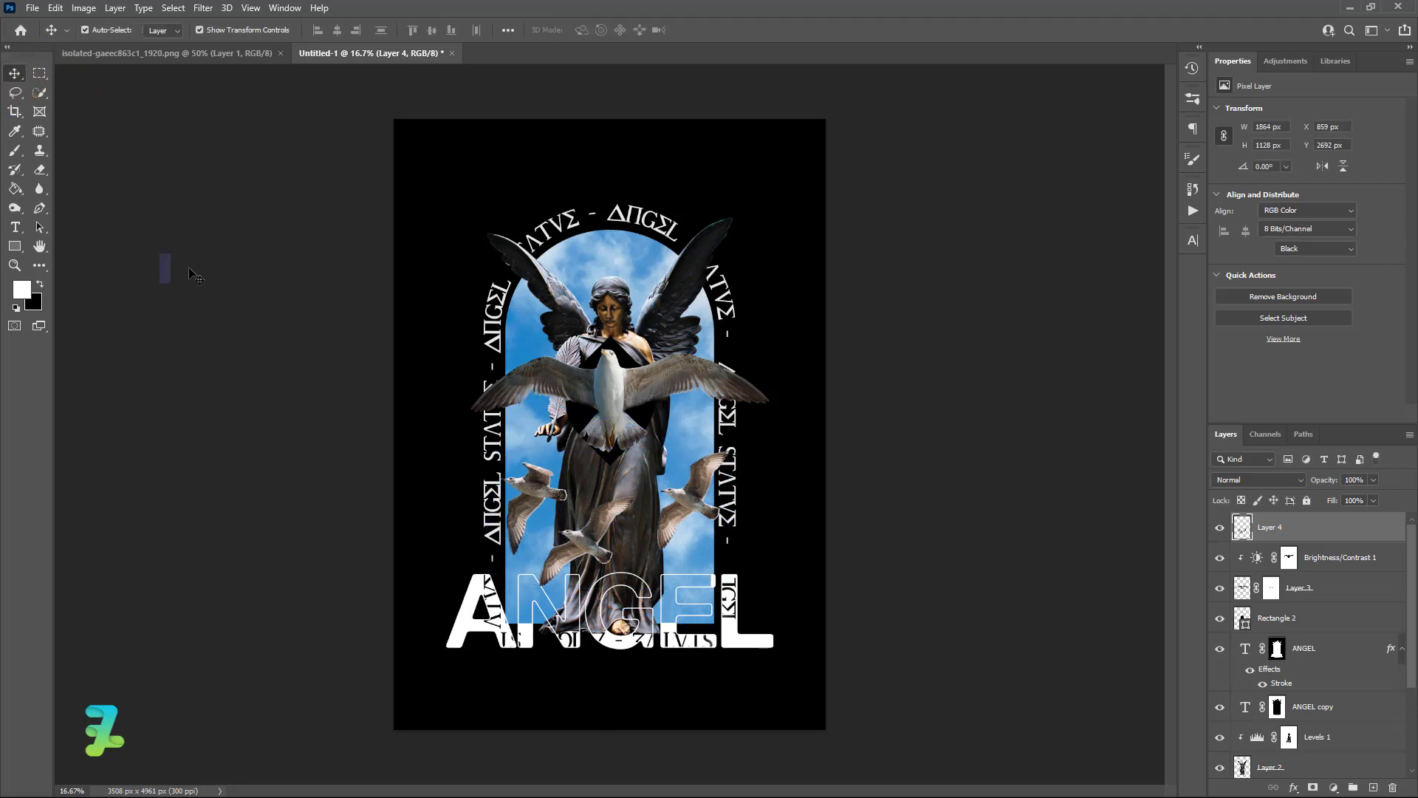
Step: Float the isolated white dove image in its own window, copy the dove into the poster and close the source image
left_click(179, 53)
right_click(179, 53)
left_click(232, 129)
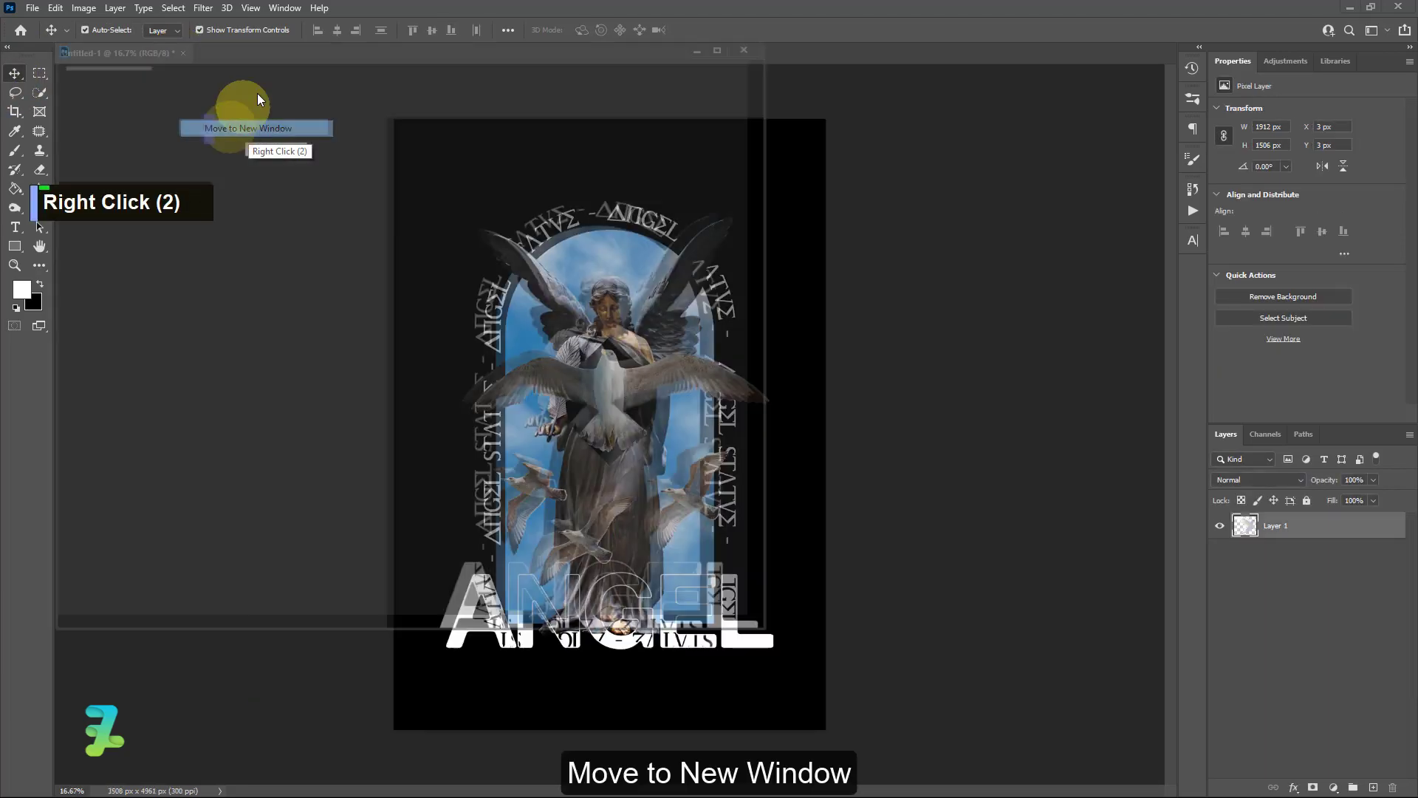
left_click_drag(282, 52, 388, 475)
left_click_drag(653, 698, 630, 395)
left_click(875, 473)
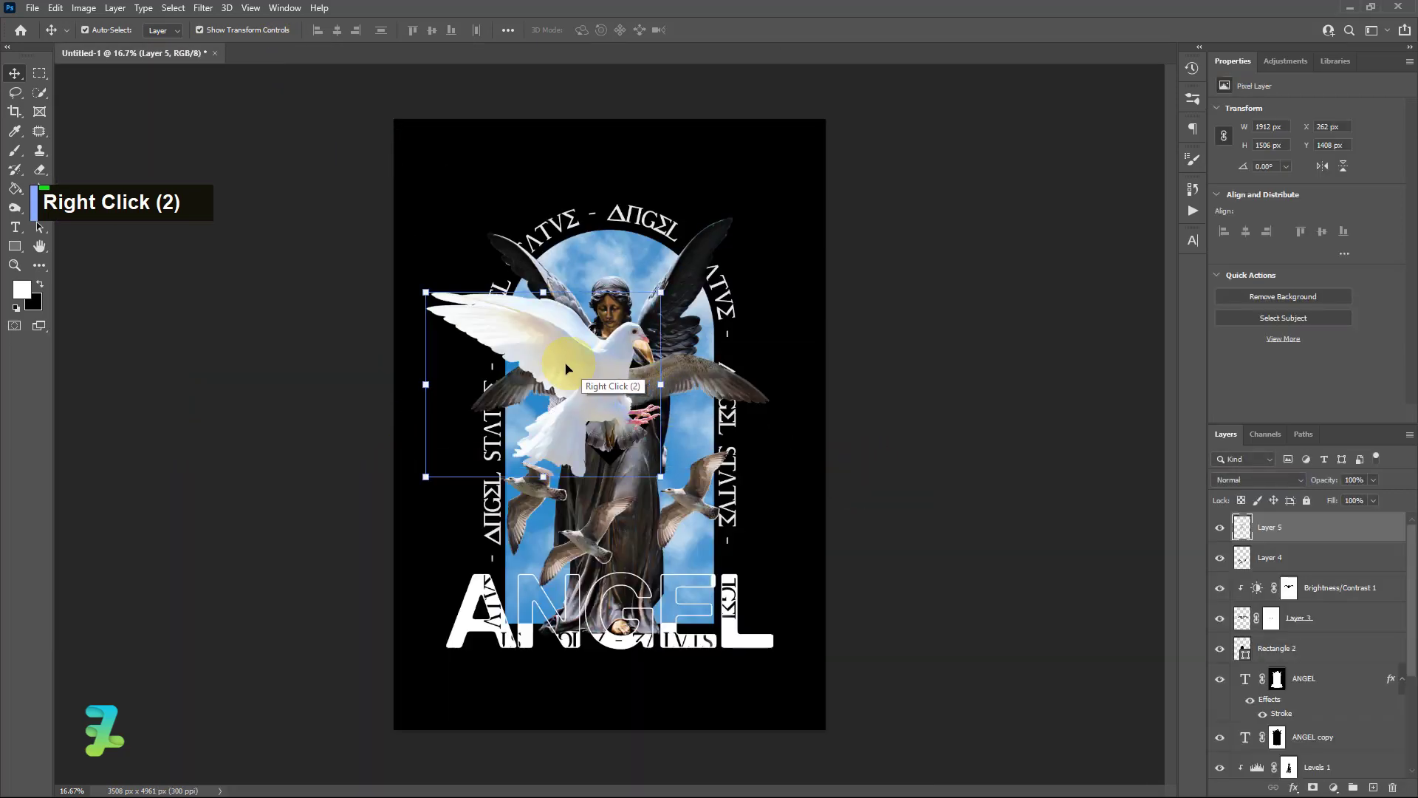
Step: Place the white dove, scaled to about 33% and flipped horizontally, against the right side of the title's L, and deselect it
left_click_drag(543, 373, 756, 587)
left_click(16, 74)
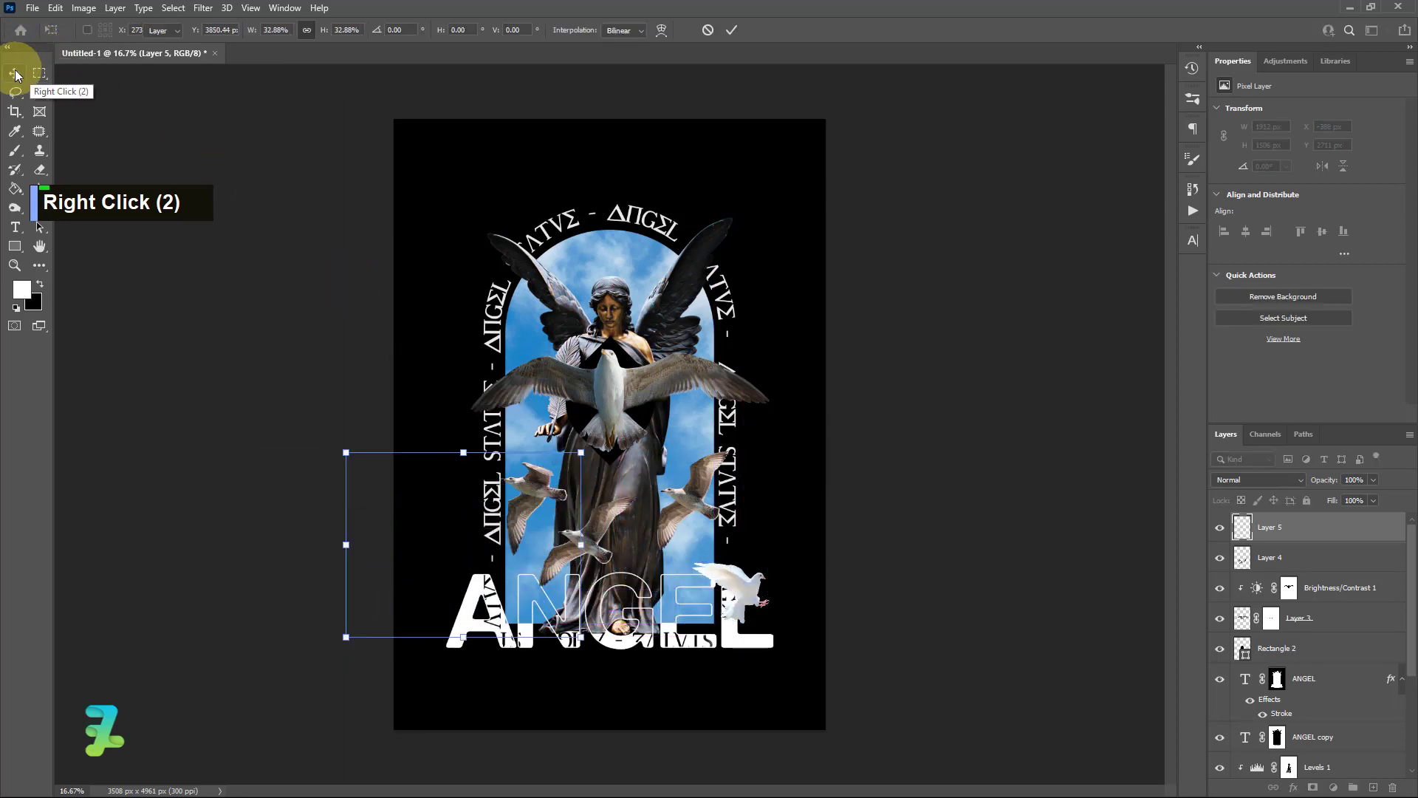
left_click(55, 8)
mouse_move(214, 345)
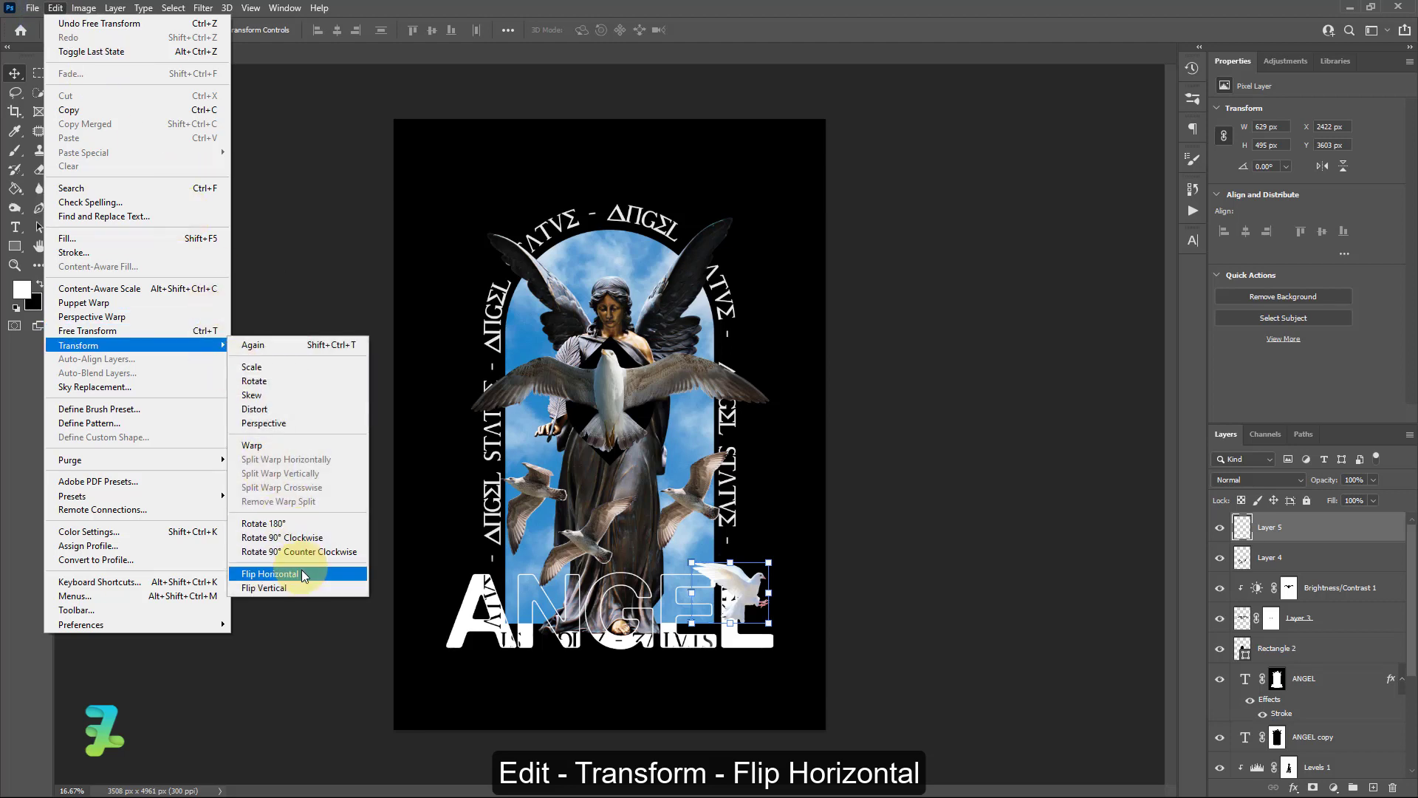
left_click(304, 575)
mouse_move(749, 591)
left_mouse_down()
mouse_move(805, 566)
mouse_move(770, 603)
left_mouse_up()
left_click(87, 122)
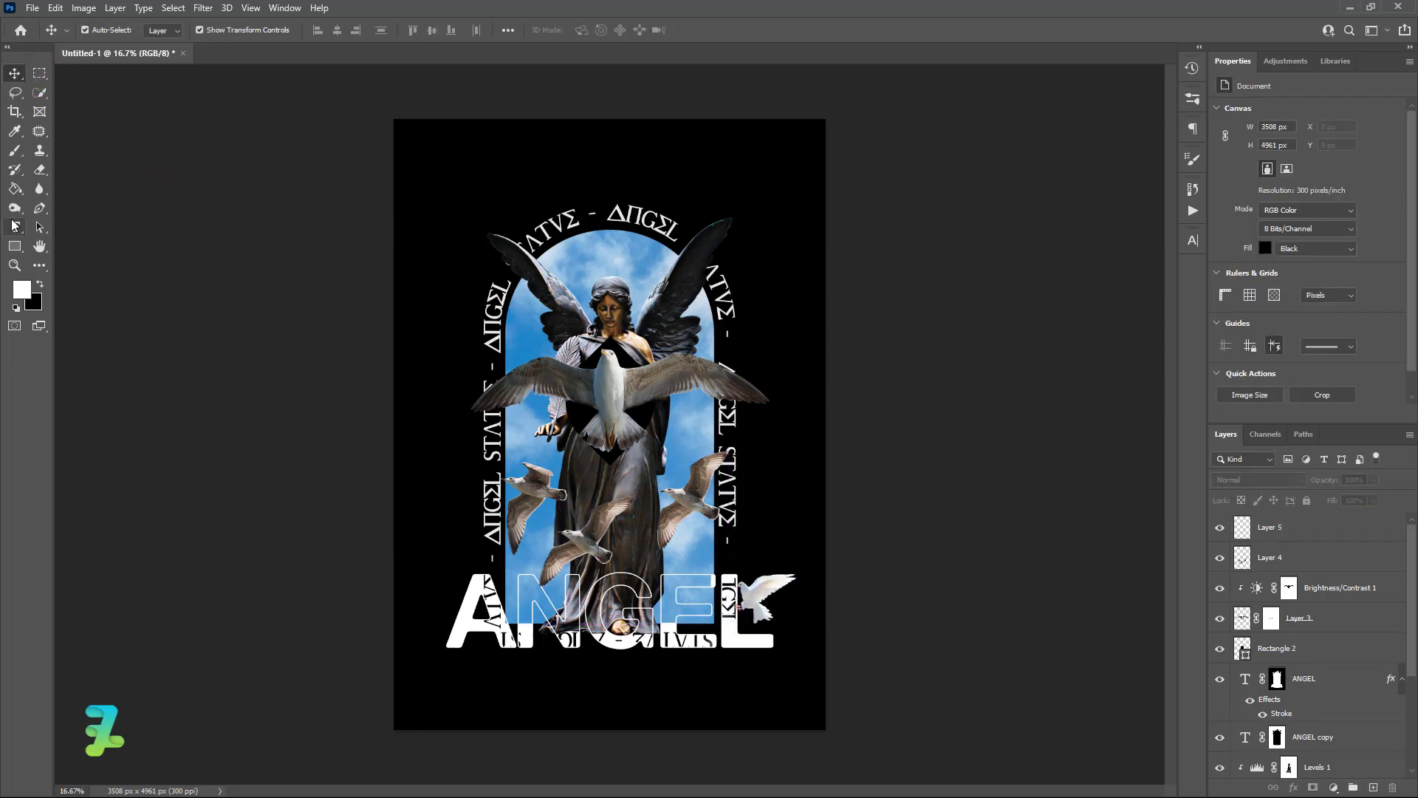
Step: Set the Type tool to Roboto Regular at 12 pt
left_click(15, 226)
left_click(212, 29)
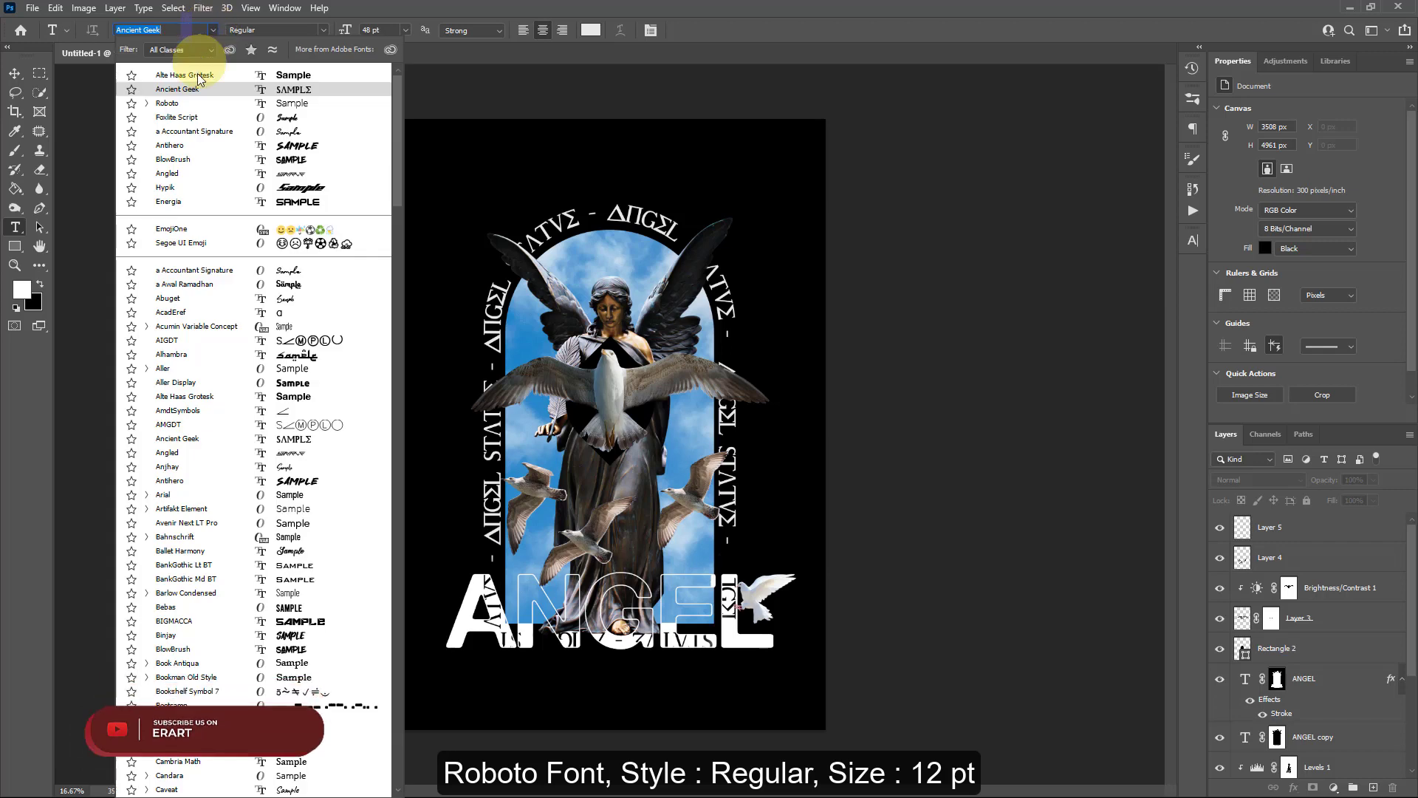
left_click(192, 104)
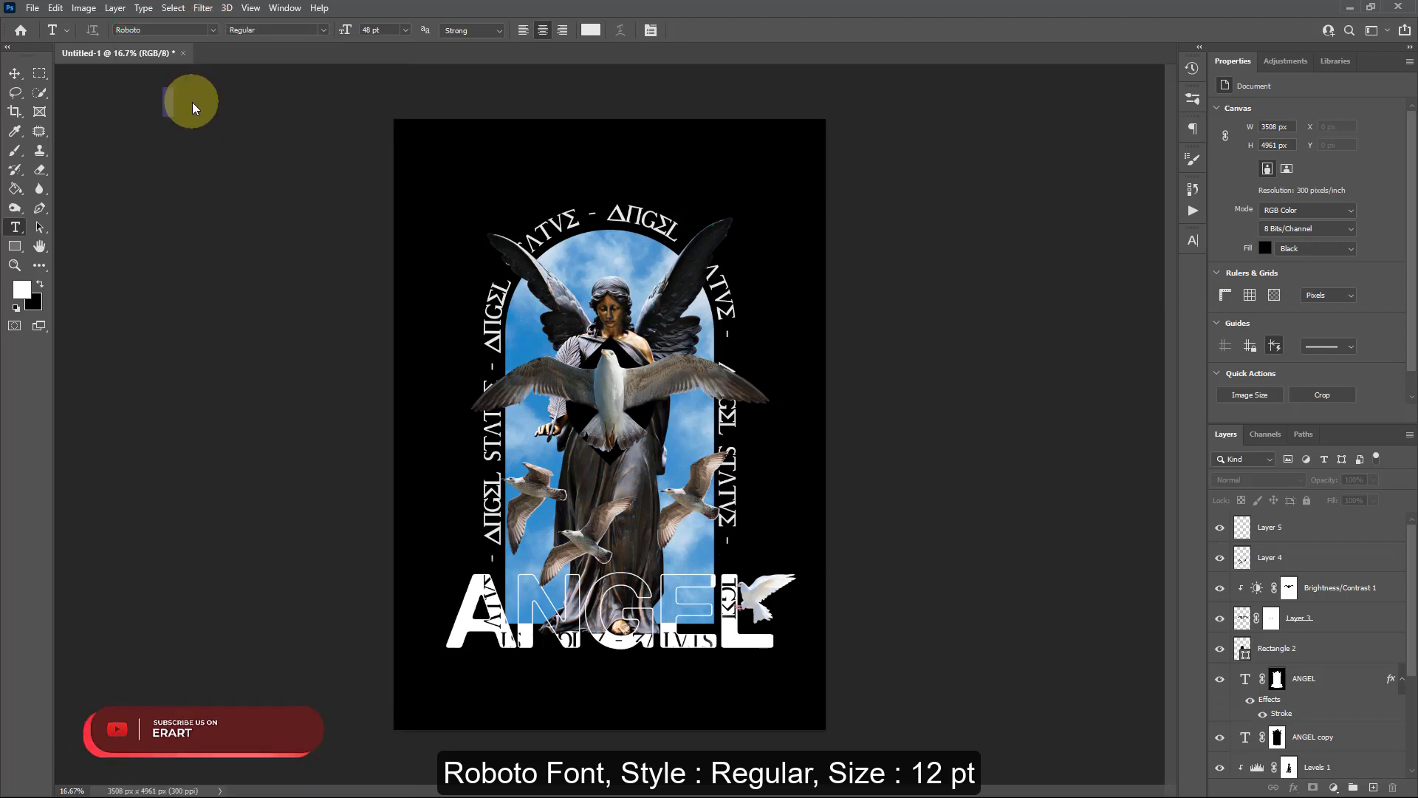
left_click(405, 36)
left_click(381, 124)
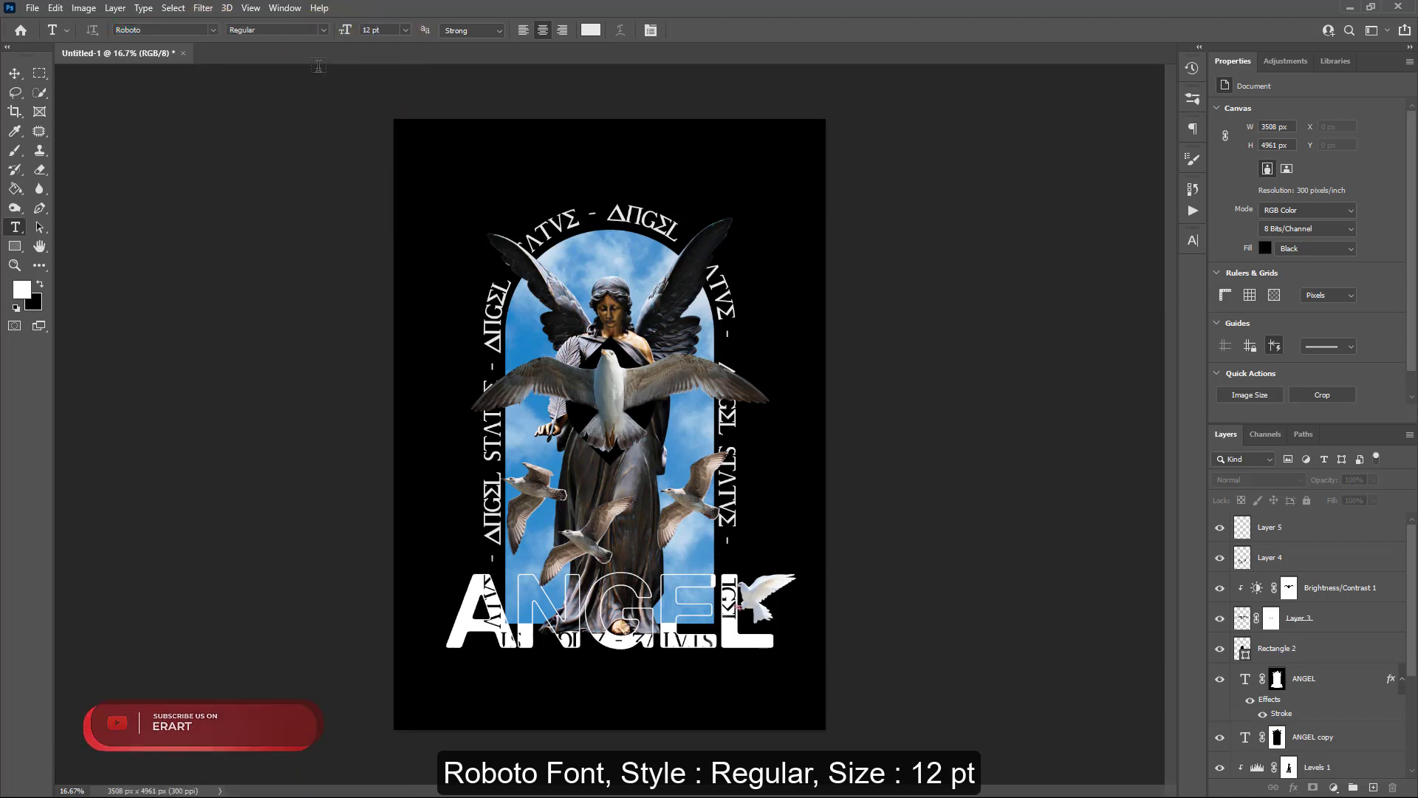
Step: Paste the "Even though the source of this particular angel statue is commercial" paragraph as a text layer starting under the title's A
left_click(478, 686)
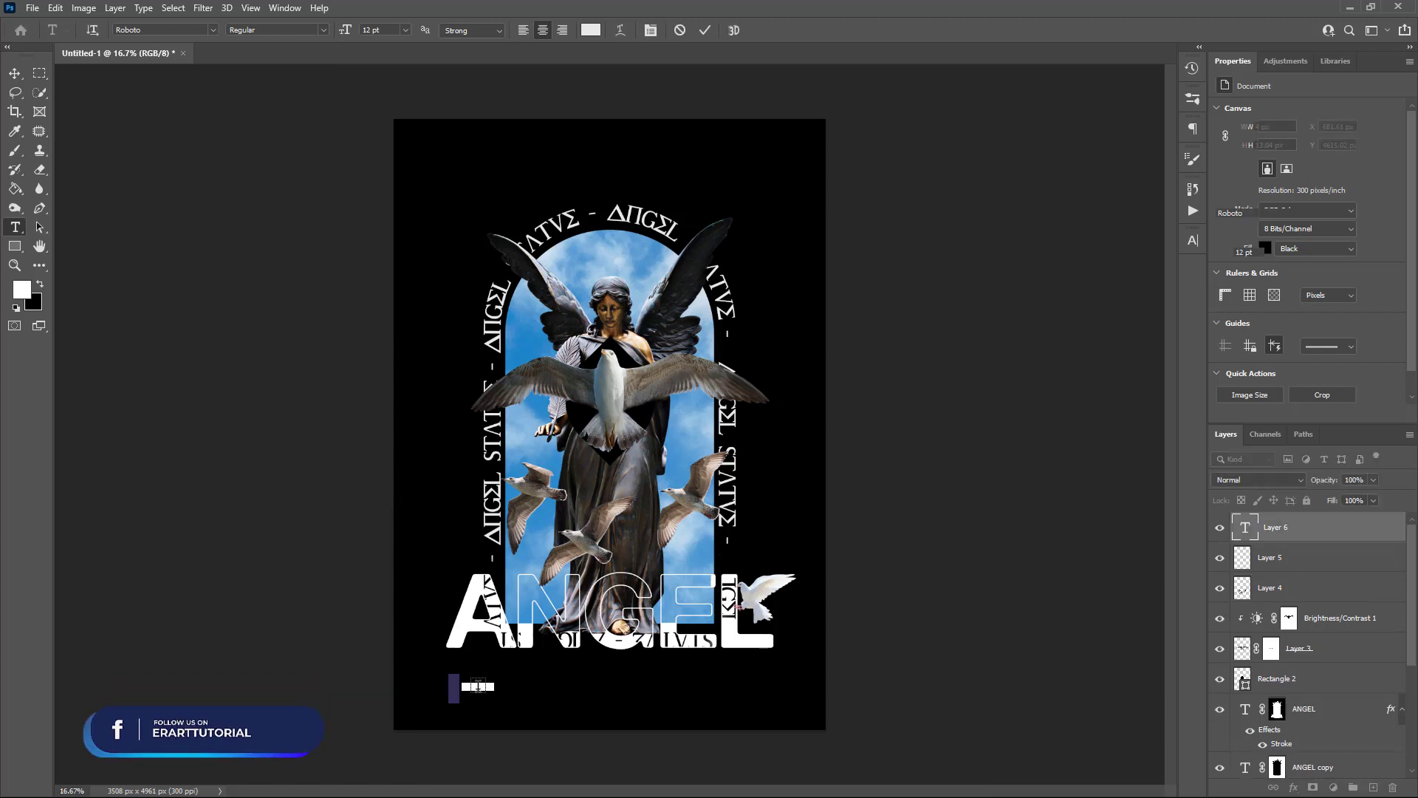
key("ctrl+v")
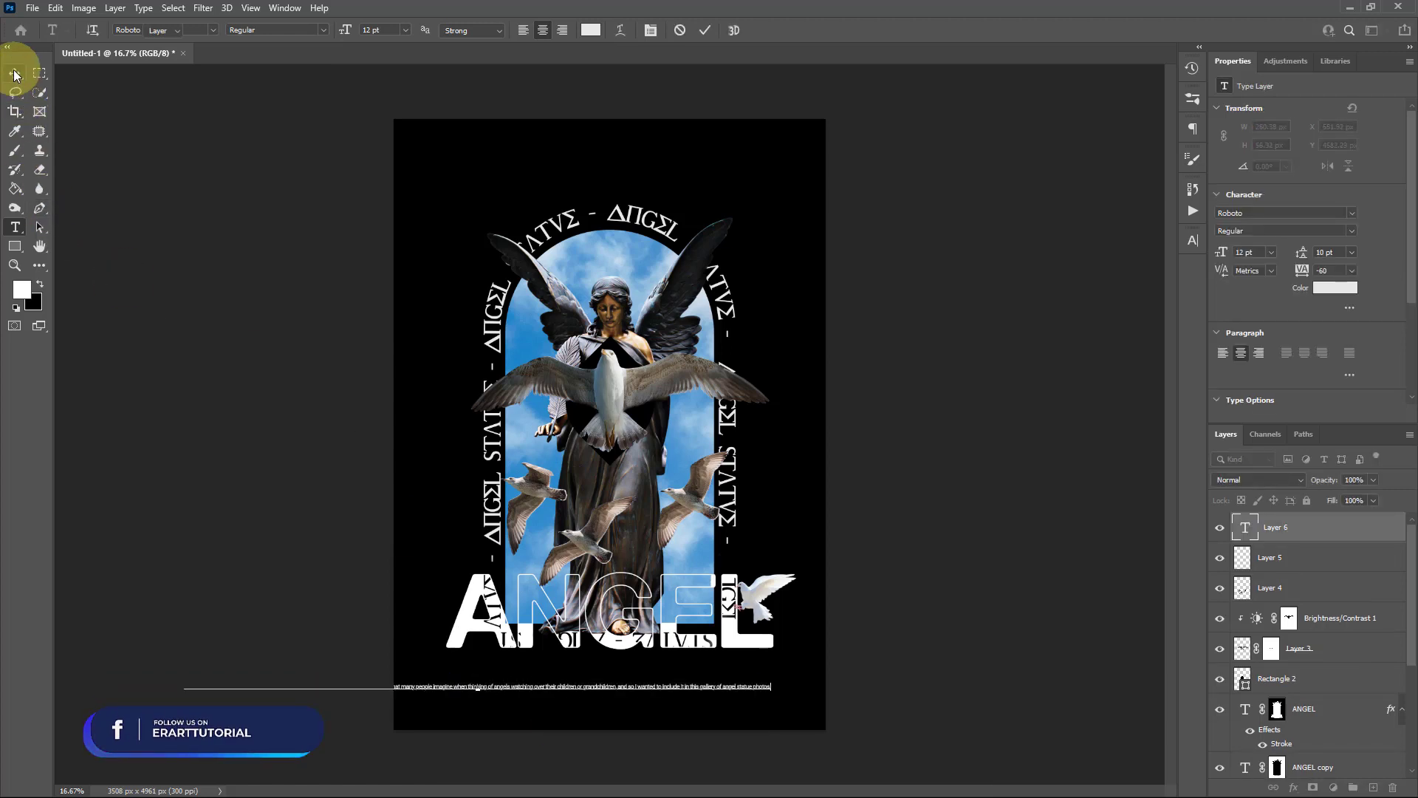
left_click(15, 74)
left_click_drag(524, 689, 785, 666)
Step: Break the pasted paragraph into two lines before "watching over their children"
scroll(733, 569, "down", 3)
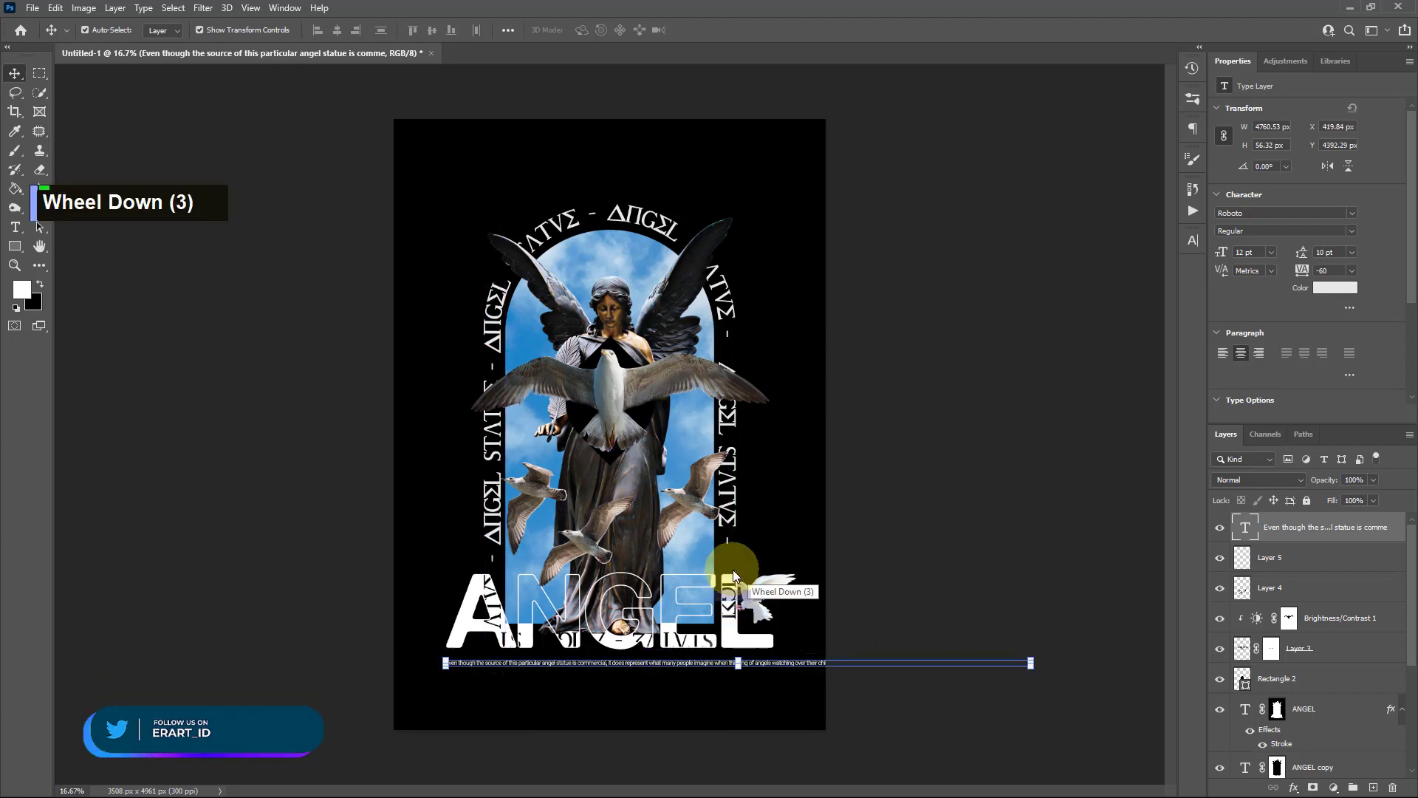
key("ctrl+equal")
key("ctrl+equal")
scroll(727, 567, "down", 16)
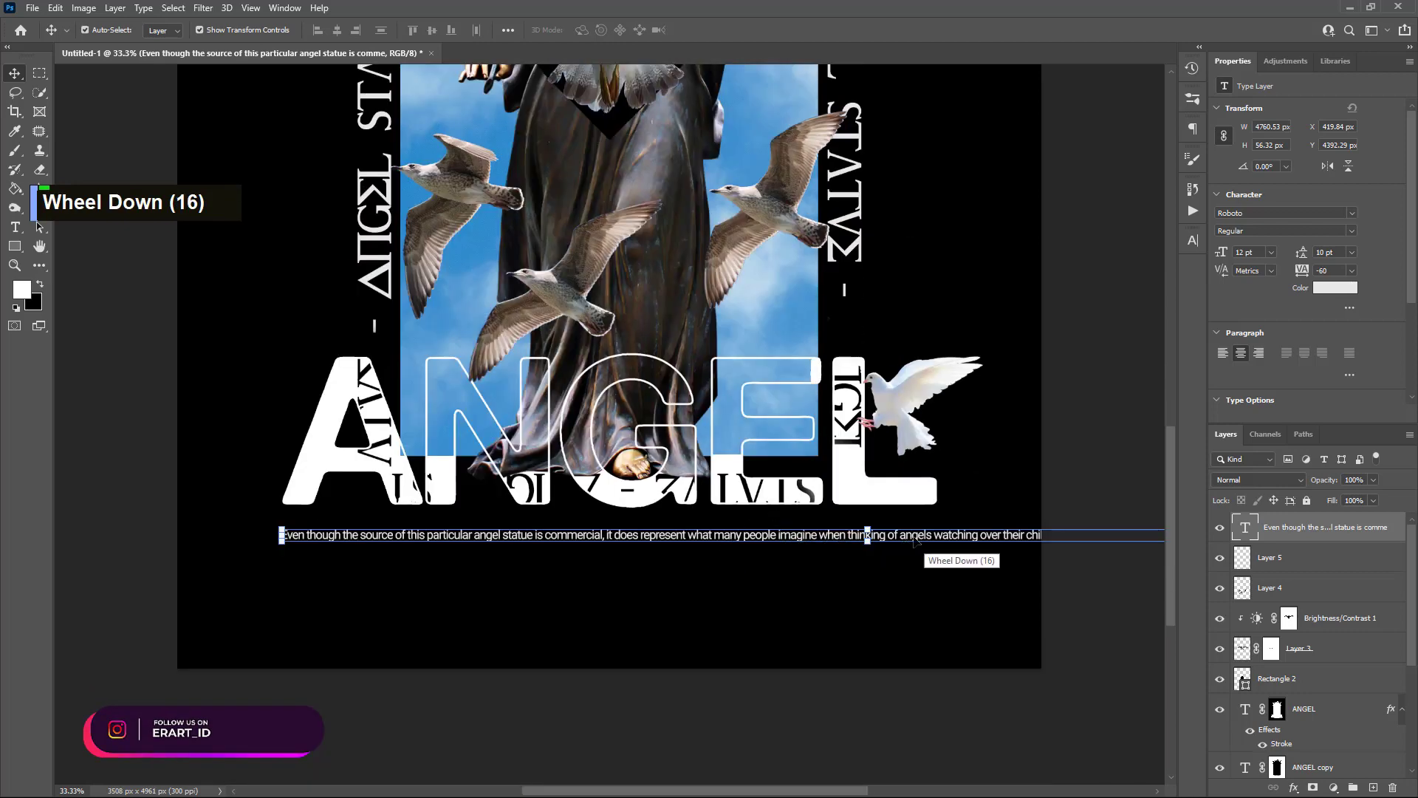
left_click(943, 543)
double_click(943, 543)
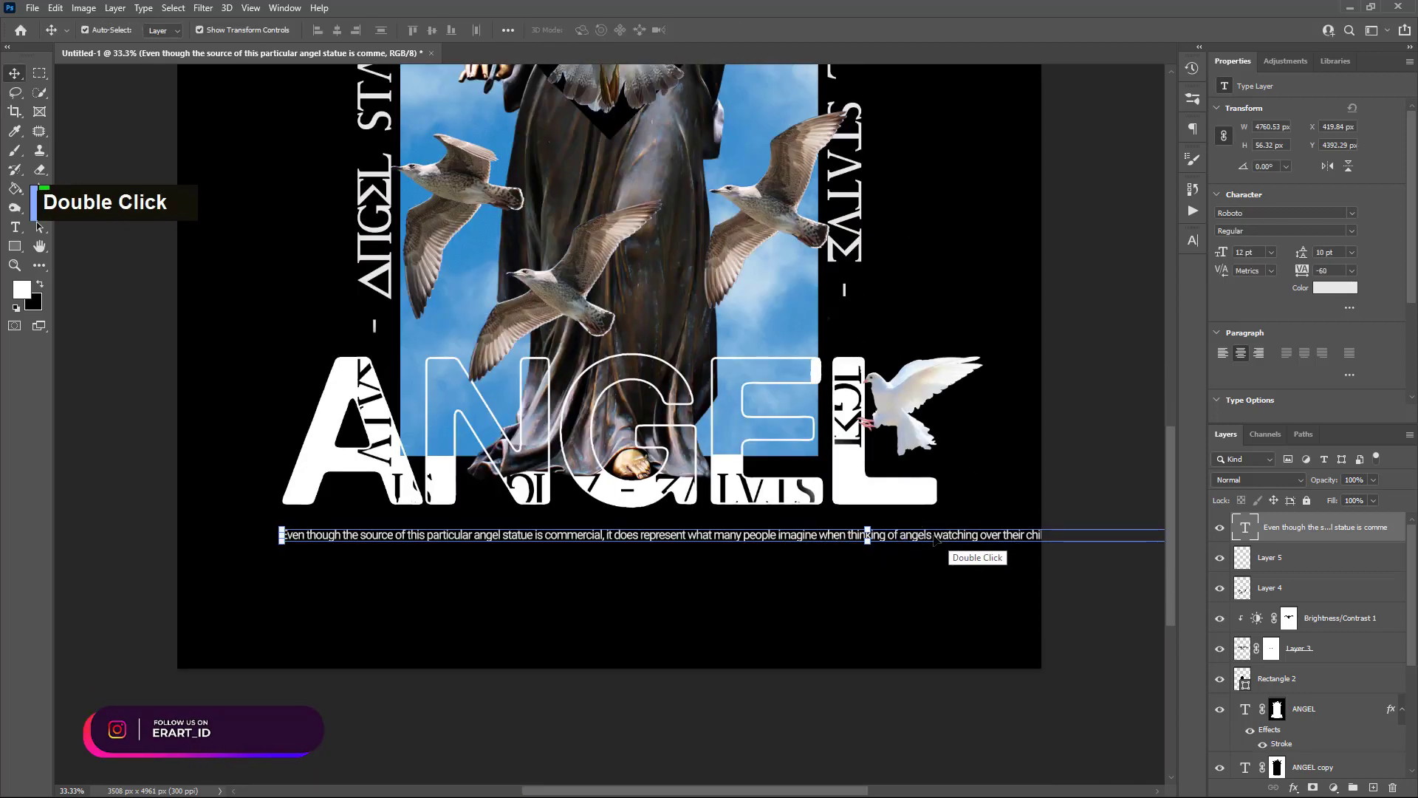
double_click(936, 534)
key("Return")
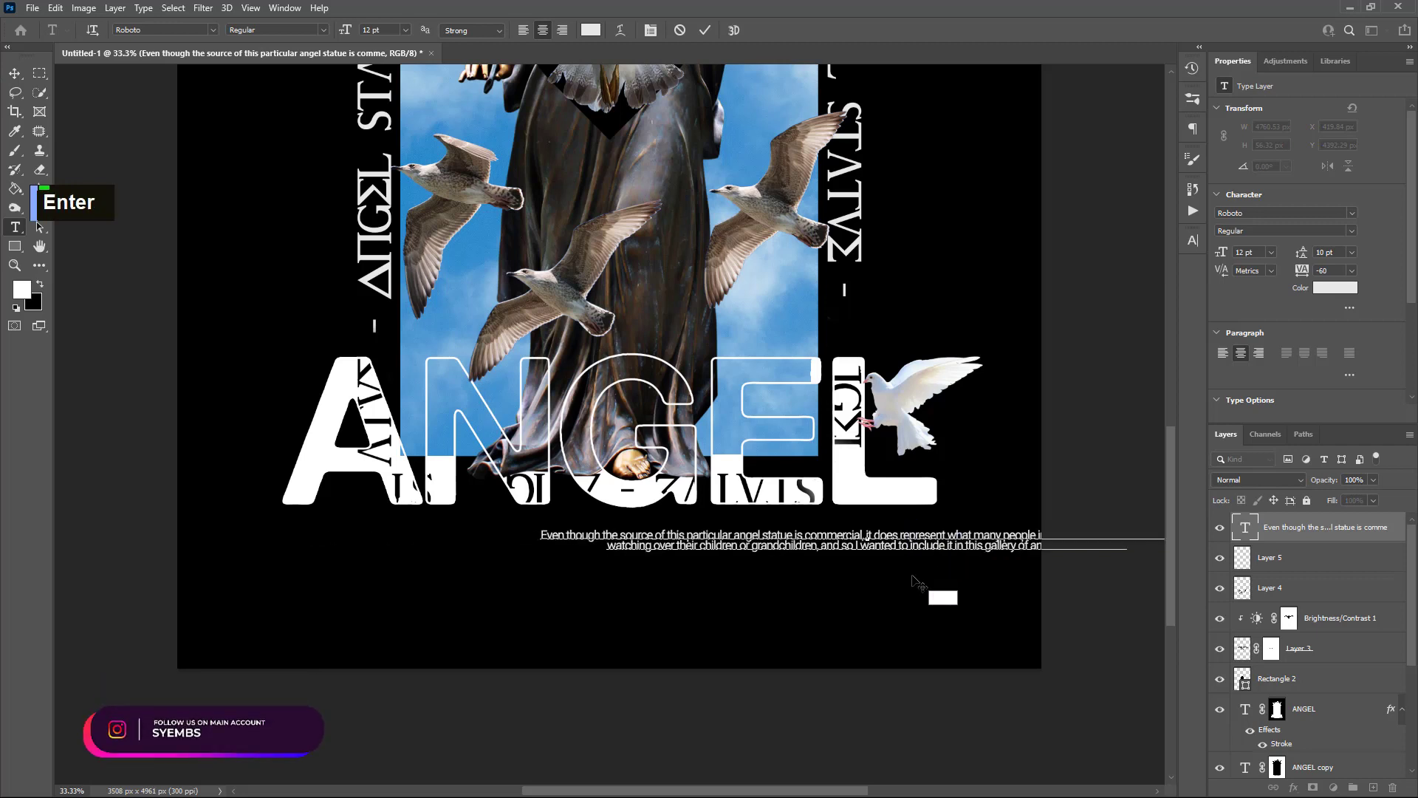
Step: Left-align the two-line paragraph and place it directly under the ANGEL title, flush with the A's left edge
key("ctrl+a")
left_click(523, 29)
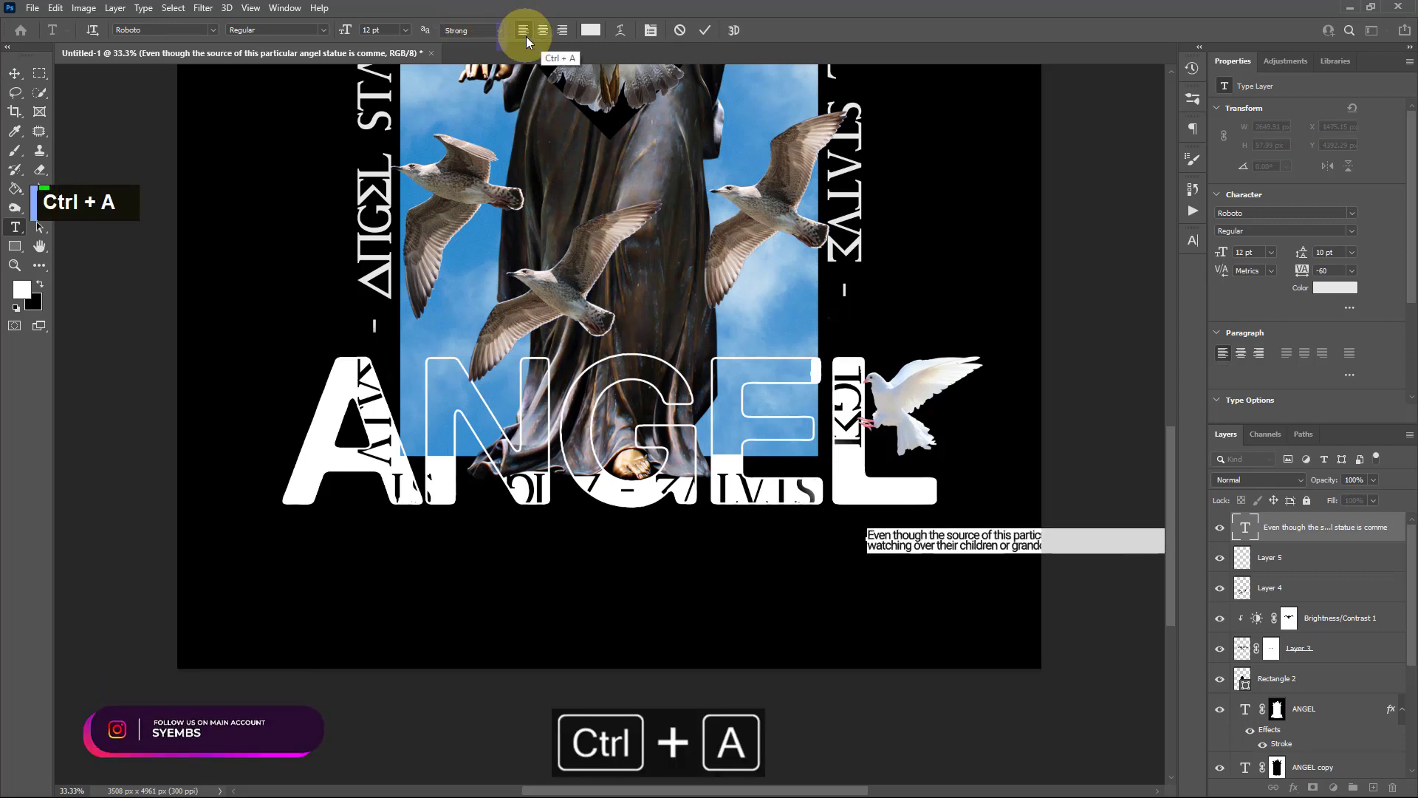
left_click(13, 73)
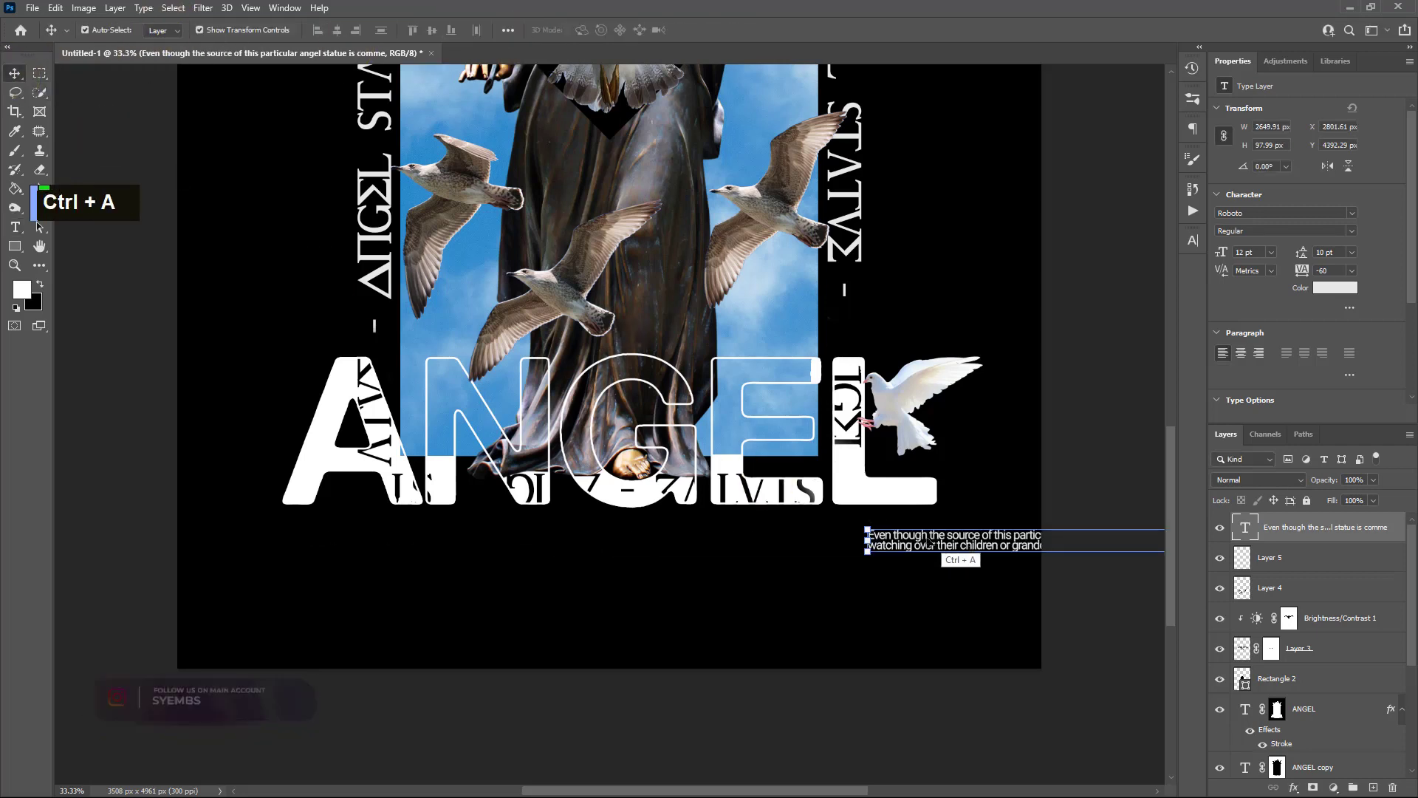
left_click_drag(923, 540, 342, 530)
Step: Paste the "What is really cool looking to me" and "This is one I wouldn't mind" paragraphs below the first, after a blank line
key("ctrl+c")
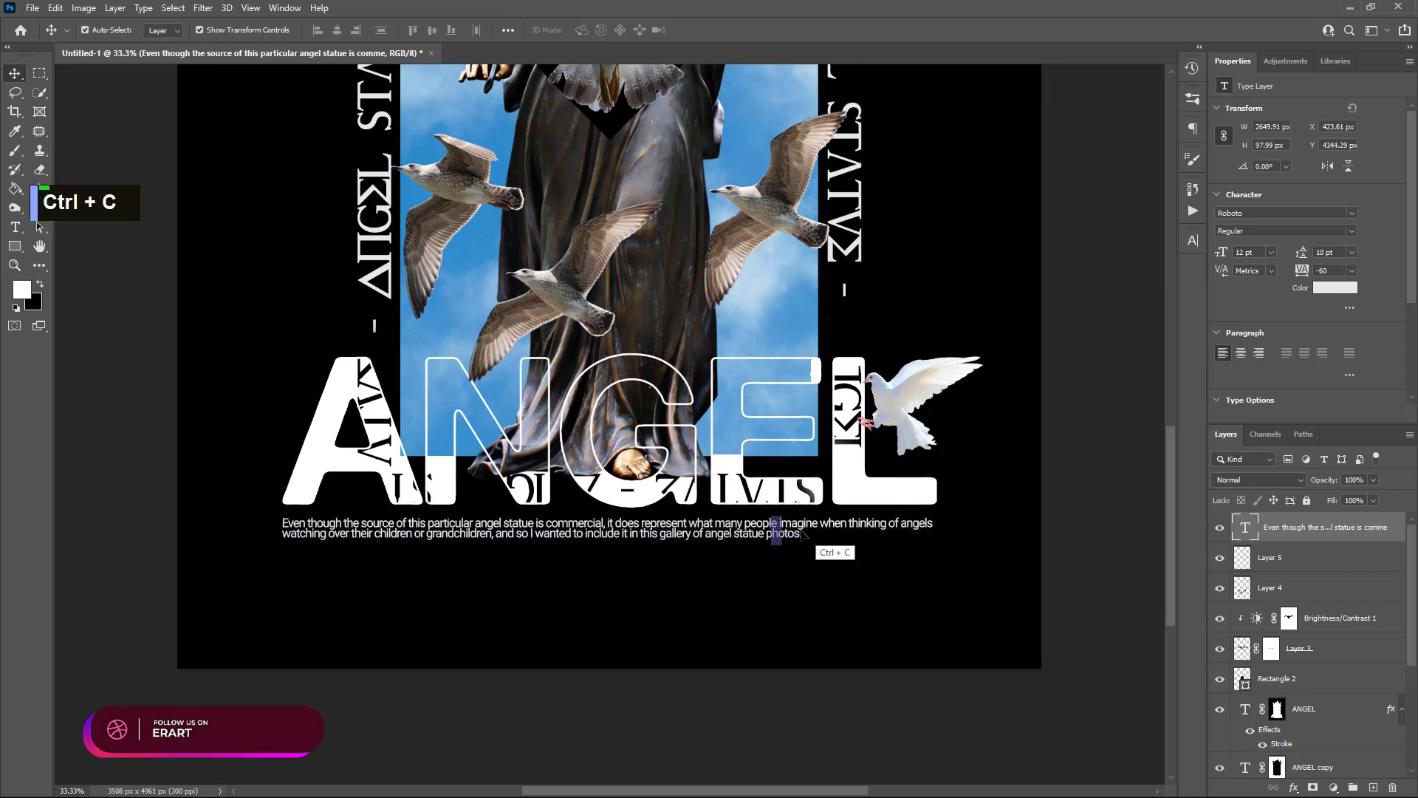
double_click(801, 527)
left_click(804, 534)
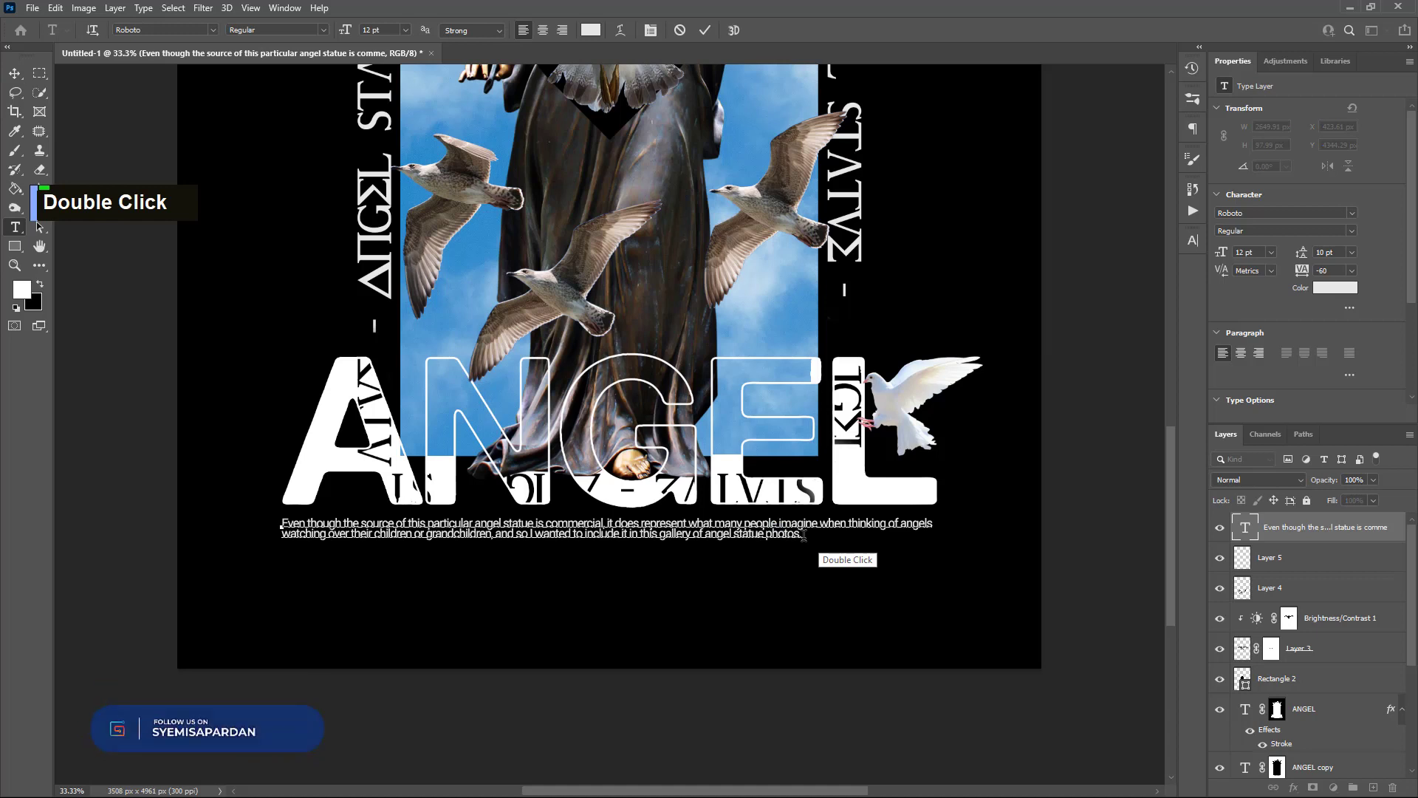
key("Return")
key("Return")
key("ctrl+v")
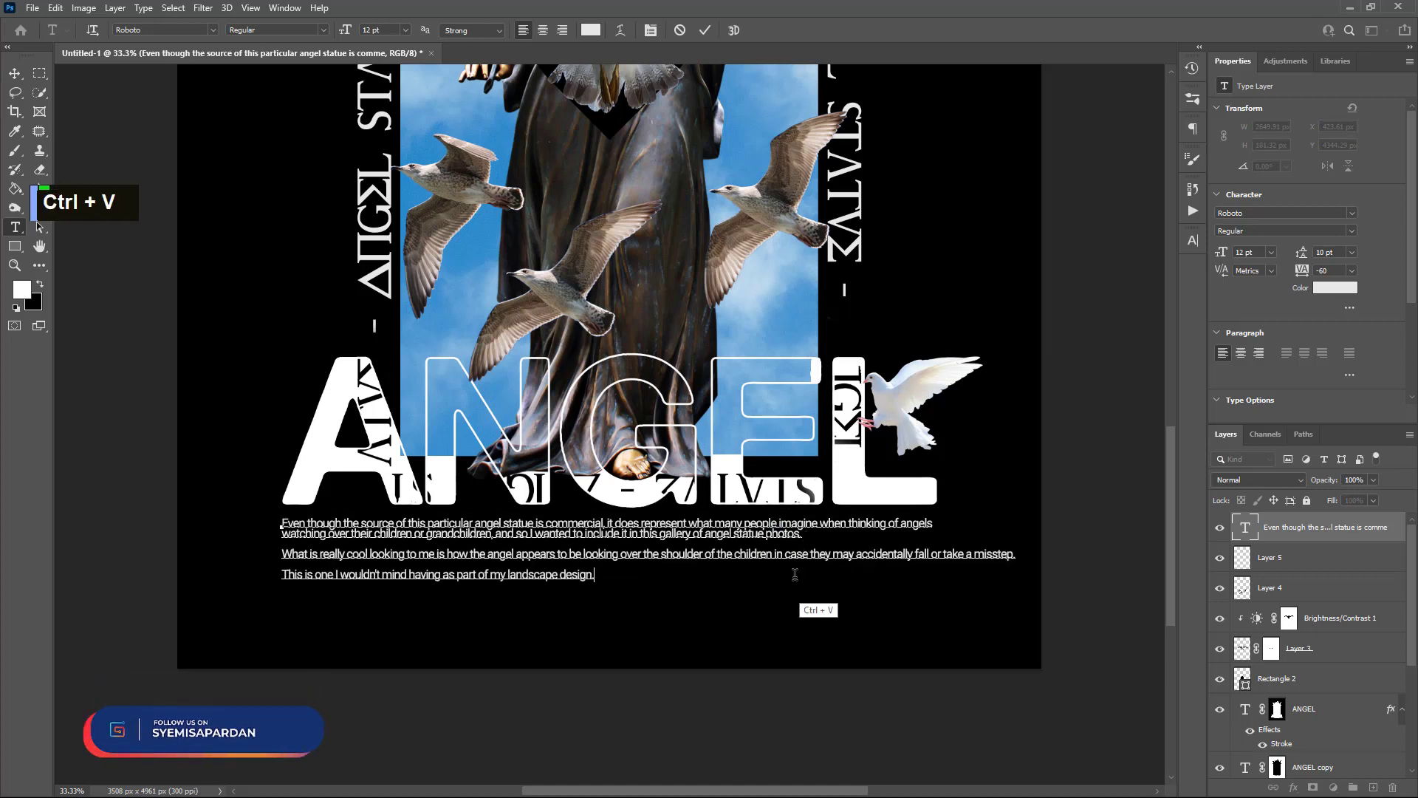
Step: Break the second body paragraph before "take a misstep" and set the leading of all the body text to 13 pt
left_click(944, 554)
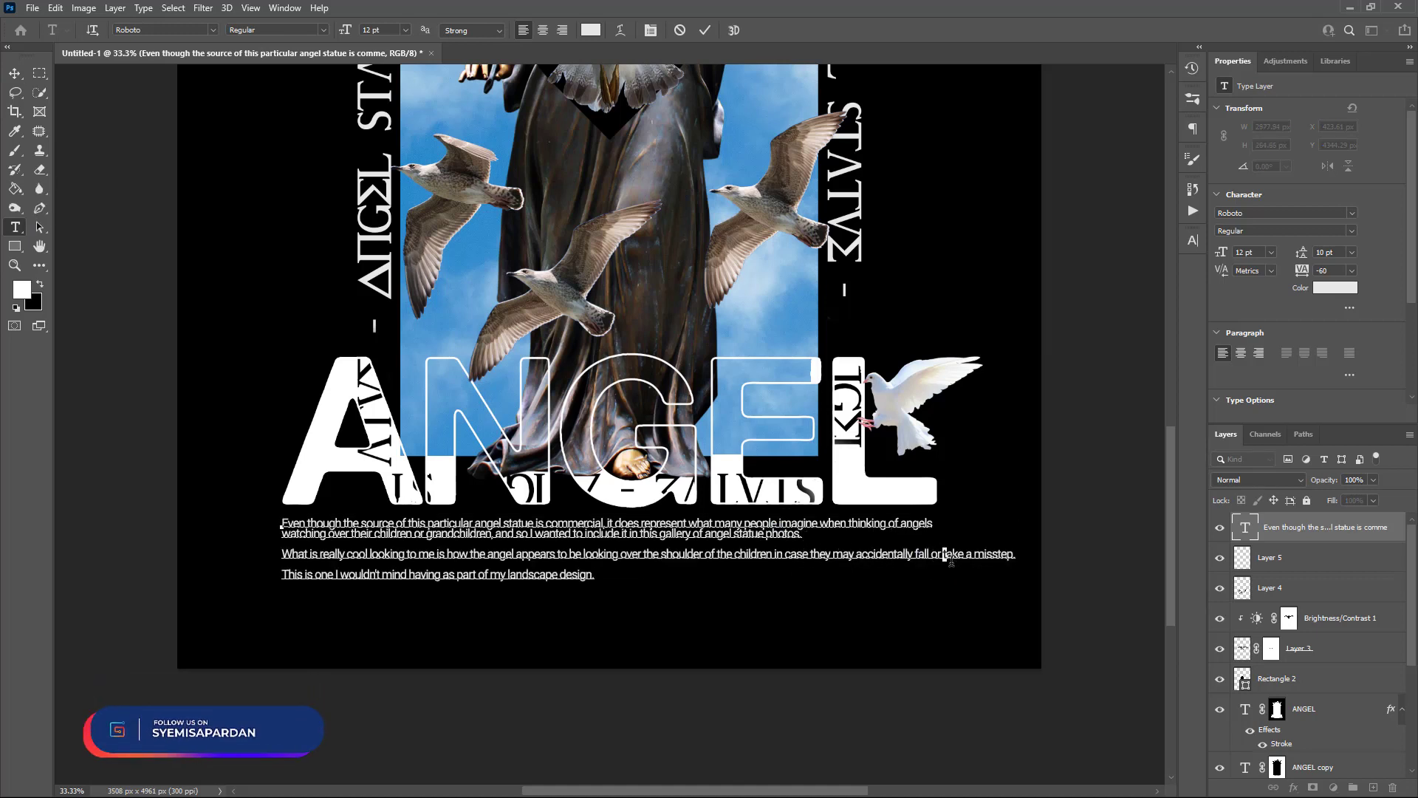
key("Return")
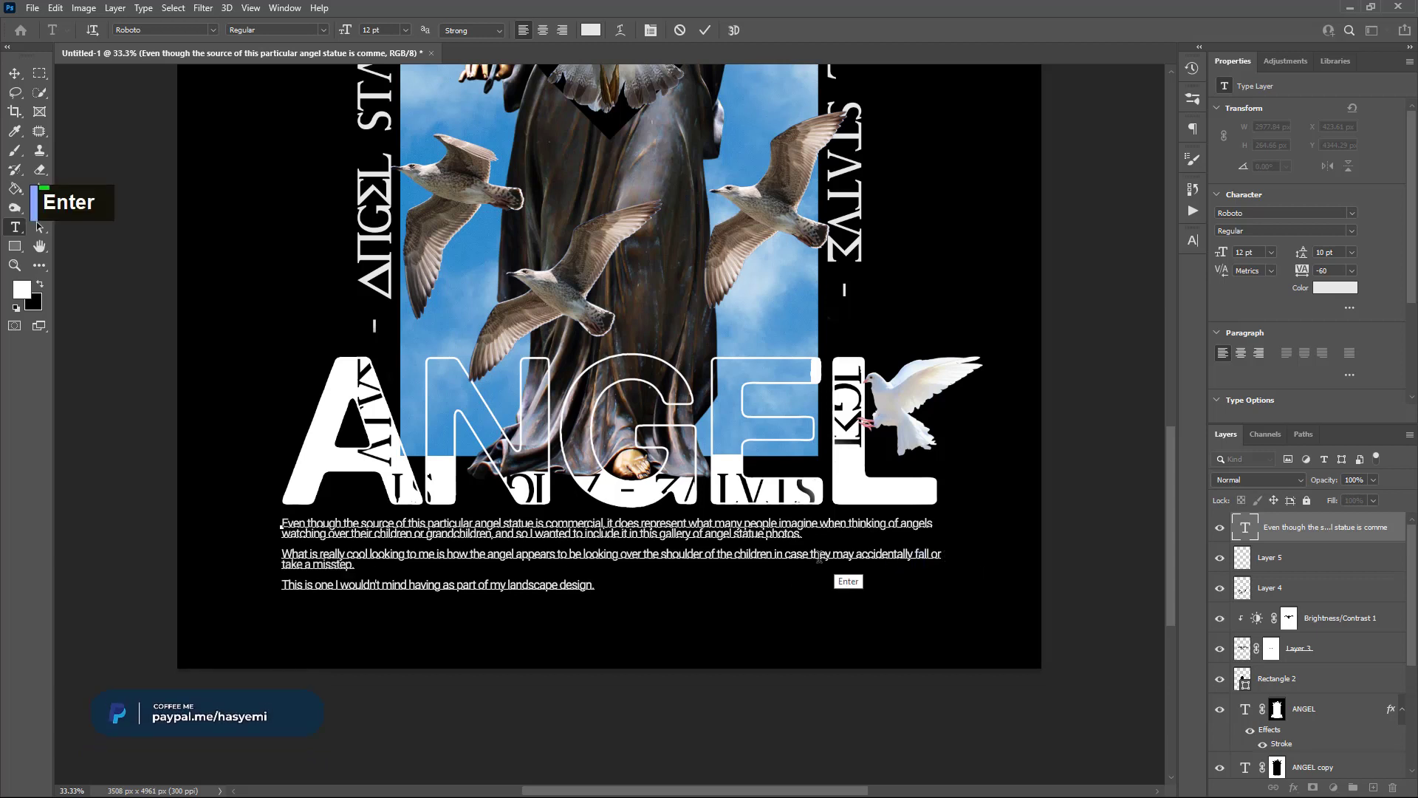
key("ctrl+a")
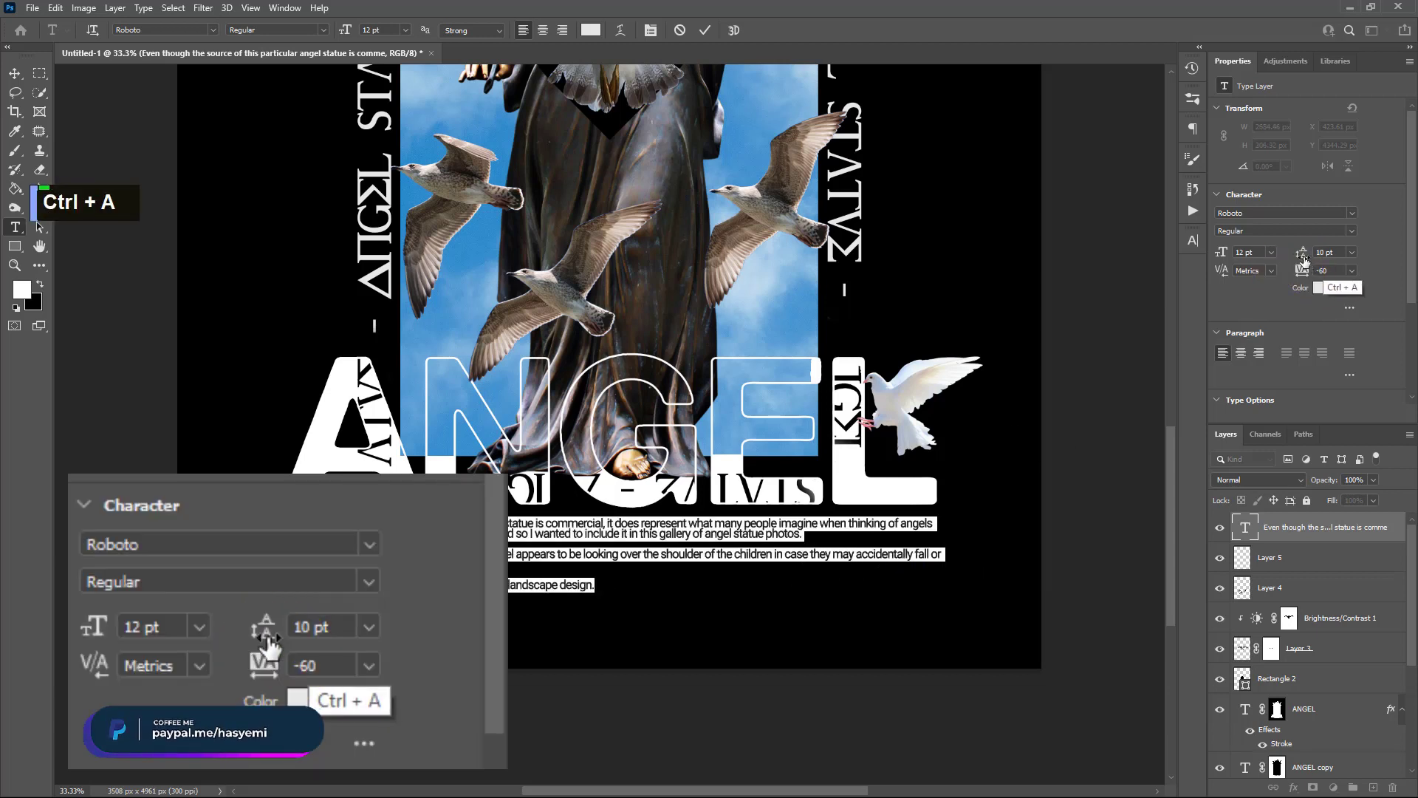
left_click_drag(1300, 255, 1306, 256)
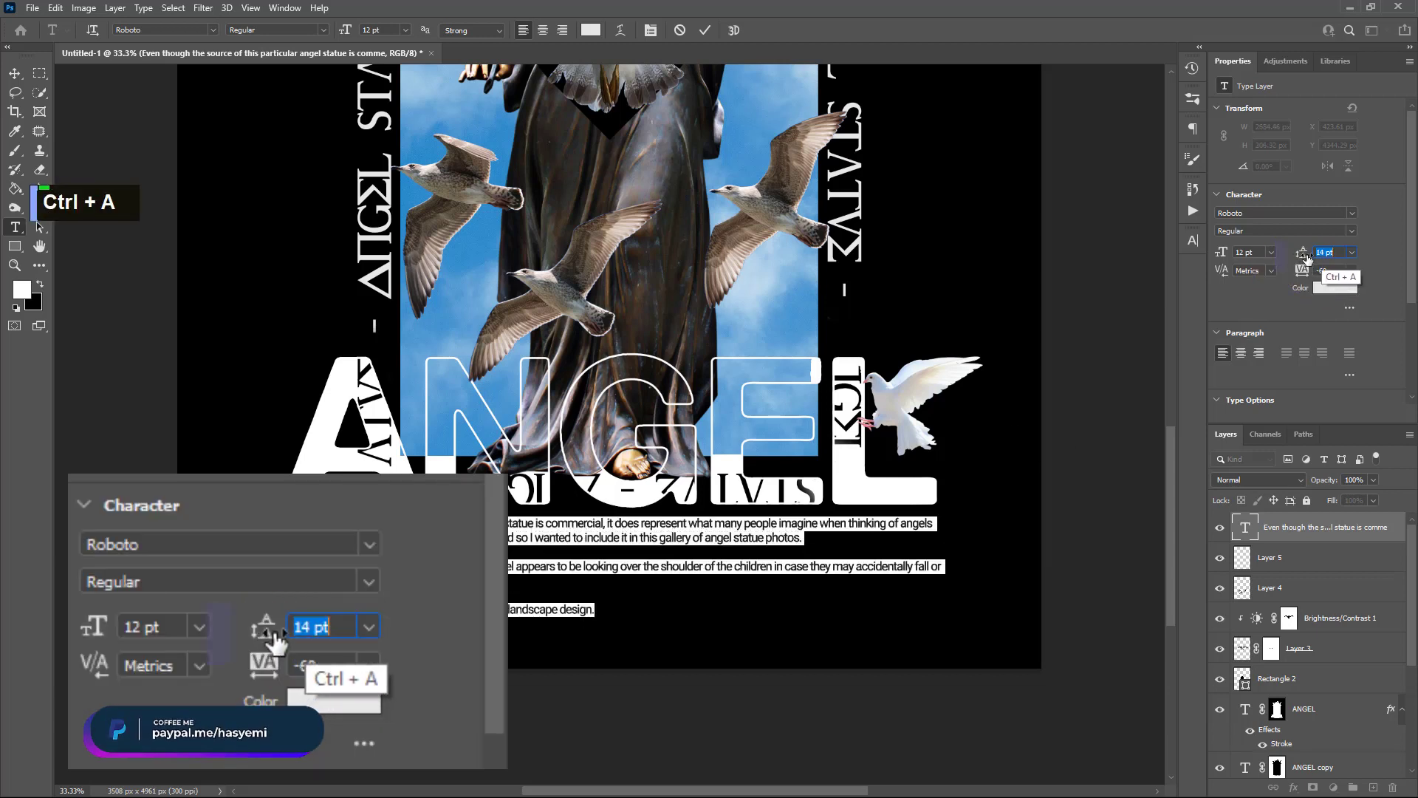
key("Down")
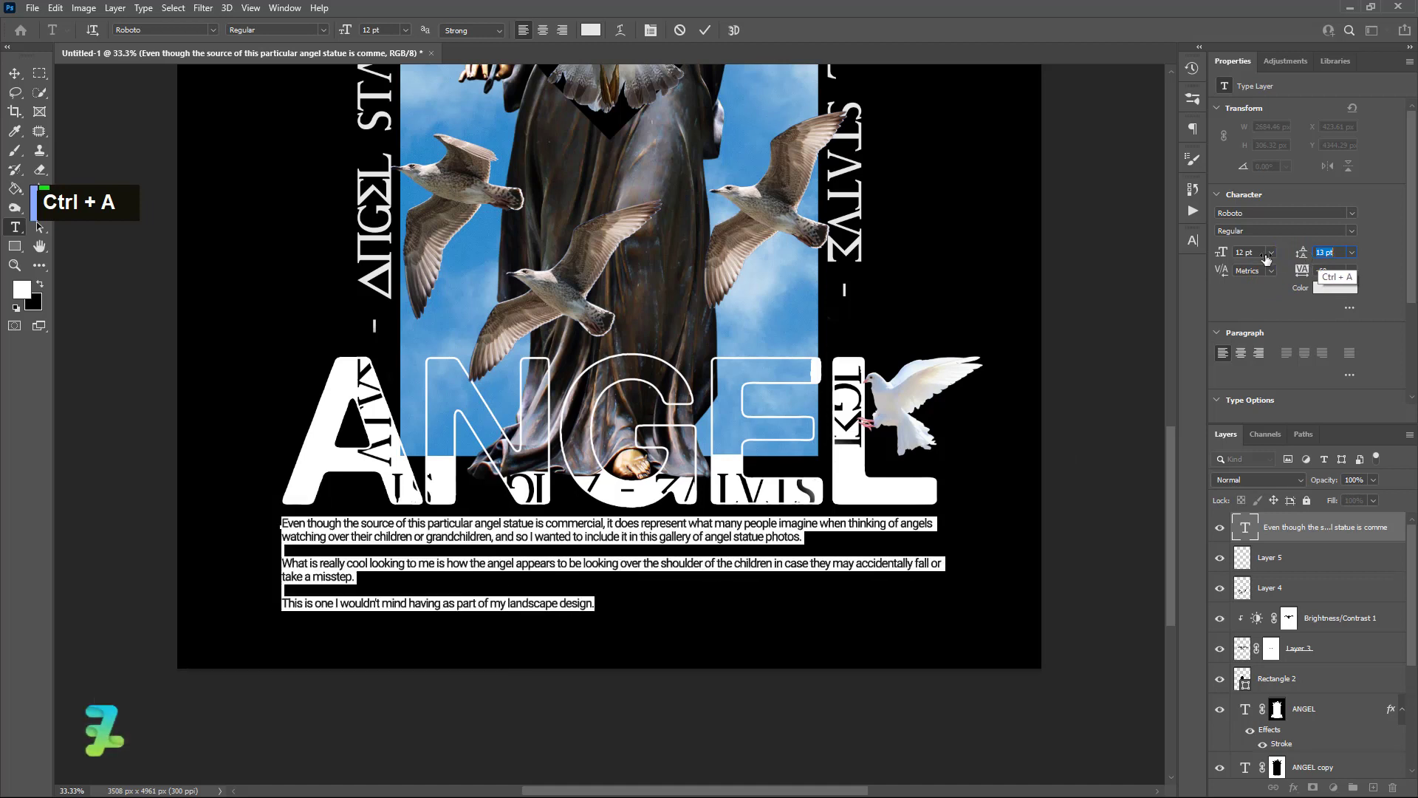
left_click(7, 74)
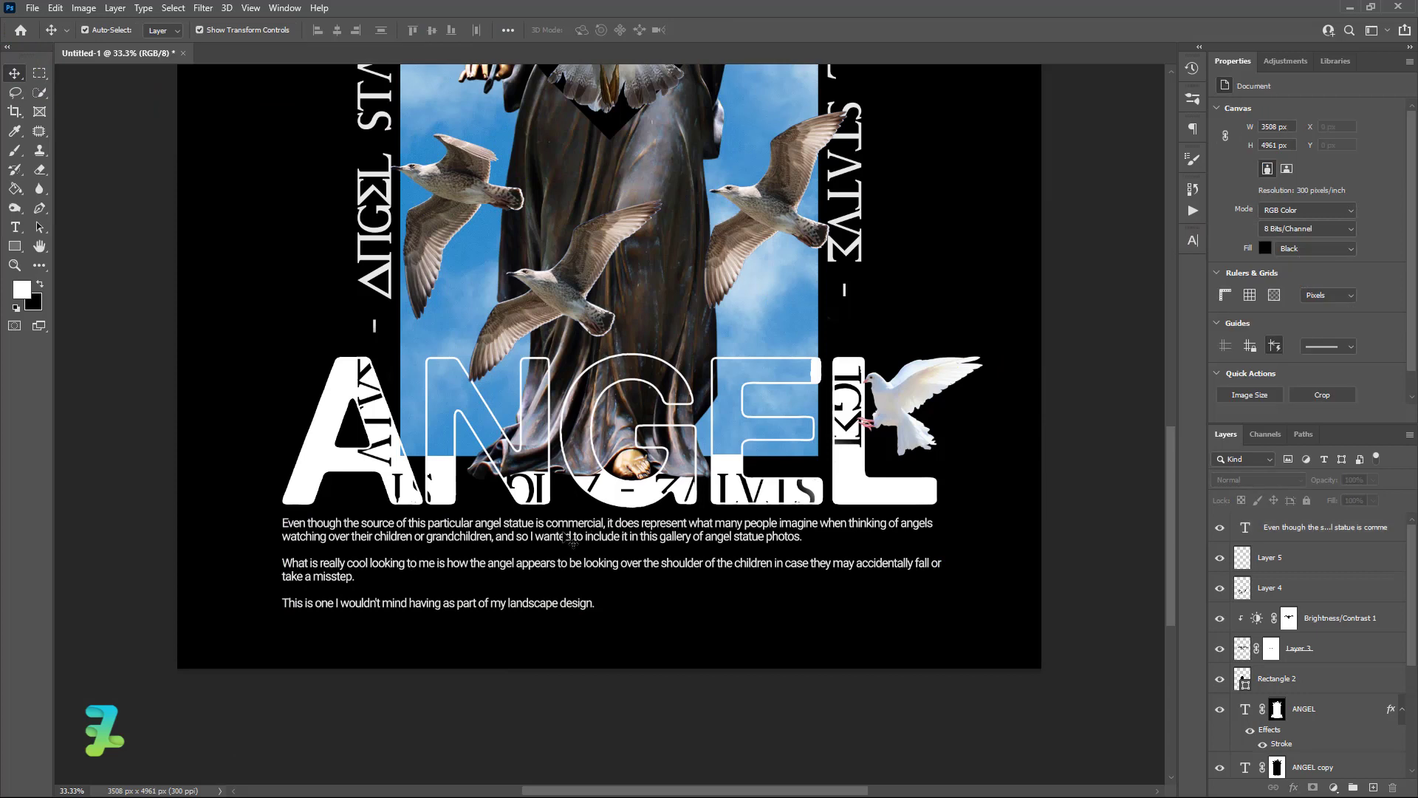
left_click_drag(563, 539, 564, 540)
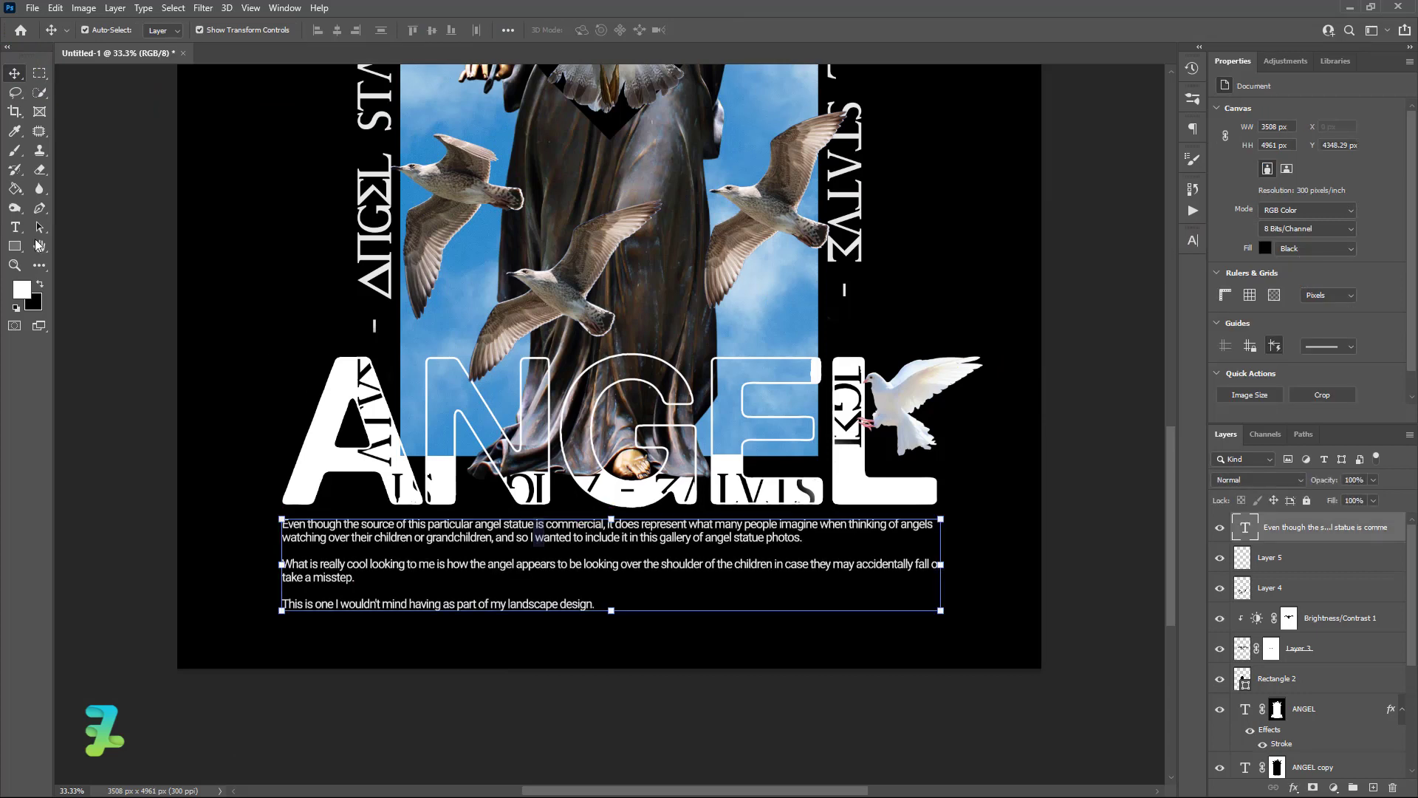
Step: Draw a white rectangle bar about 1307 × 57 px beside the last body text line and line it up with that line
right_click(14, 252)
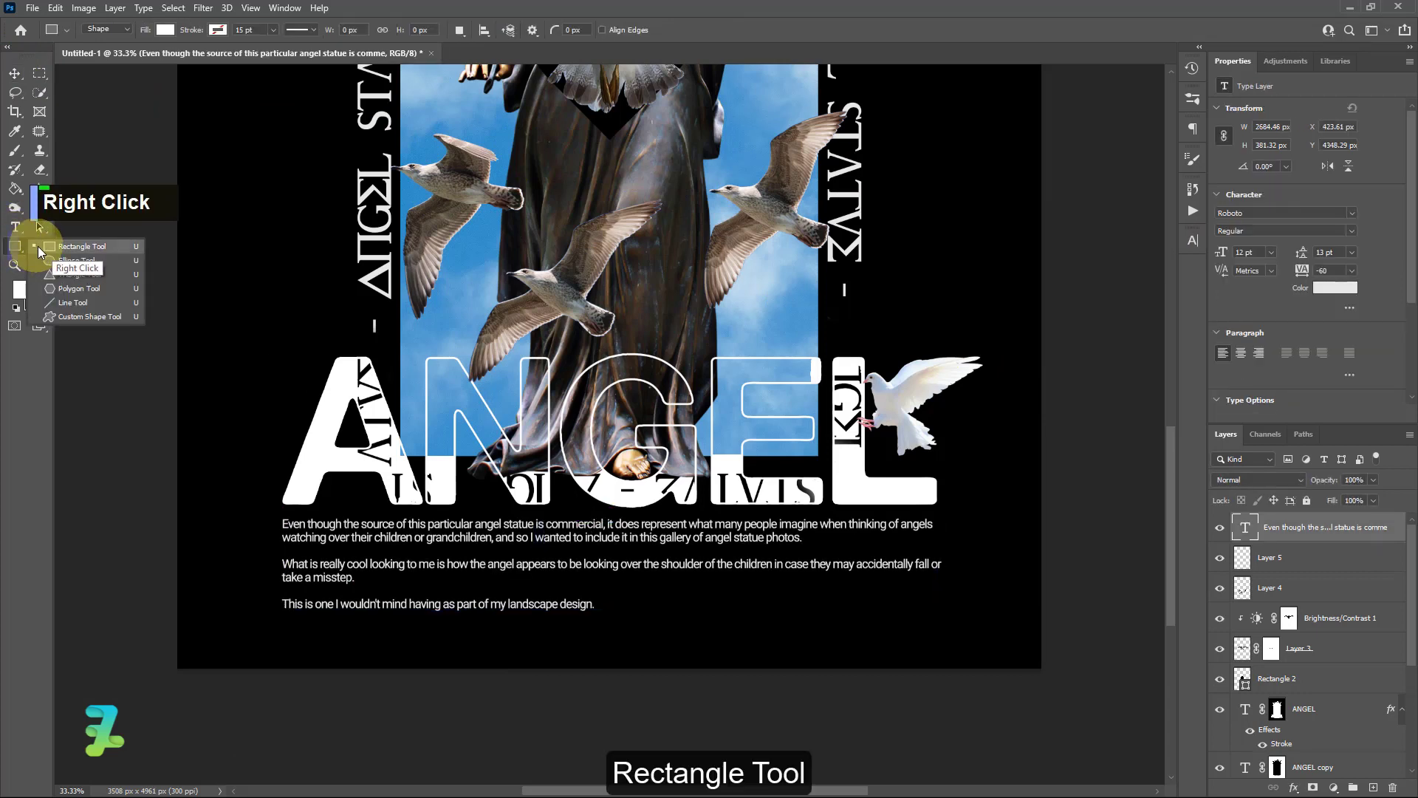
left_click(67, 247)
left_click_drag(609, 599, 931, 610)
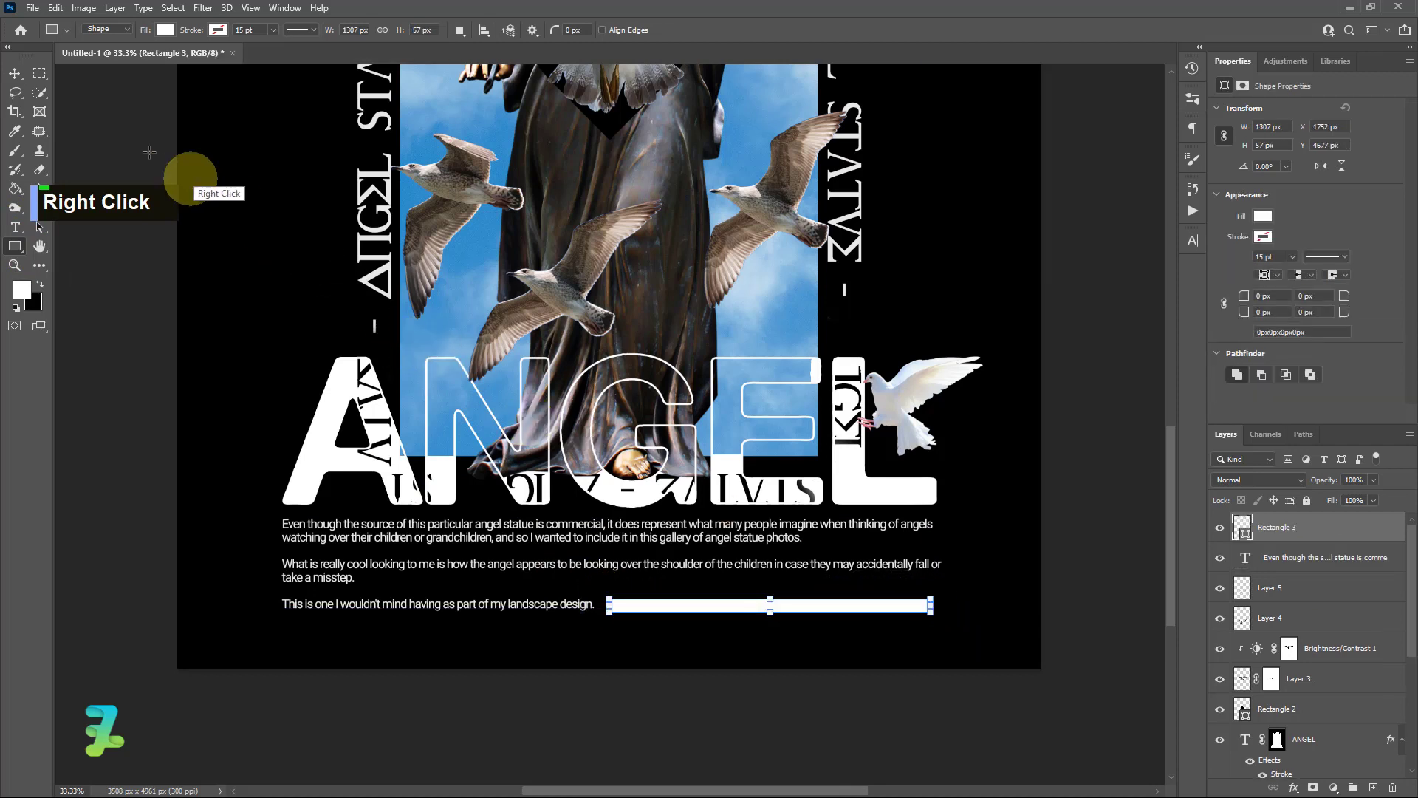
left_click(14, 72)
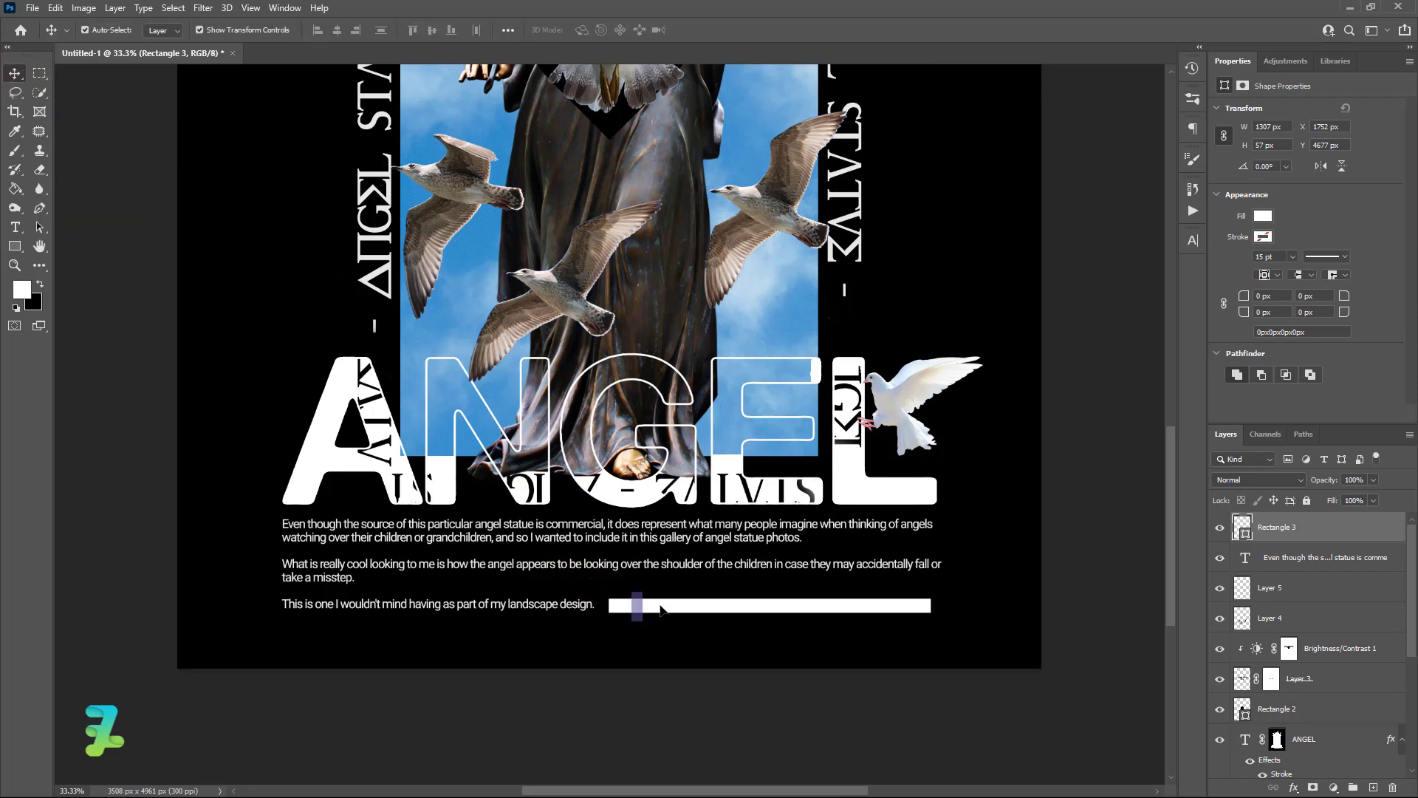
left_click_drag(661, 608, 660, 608)
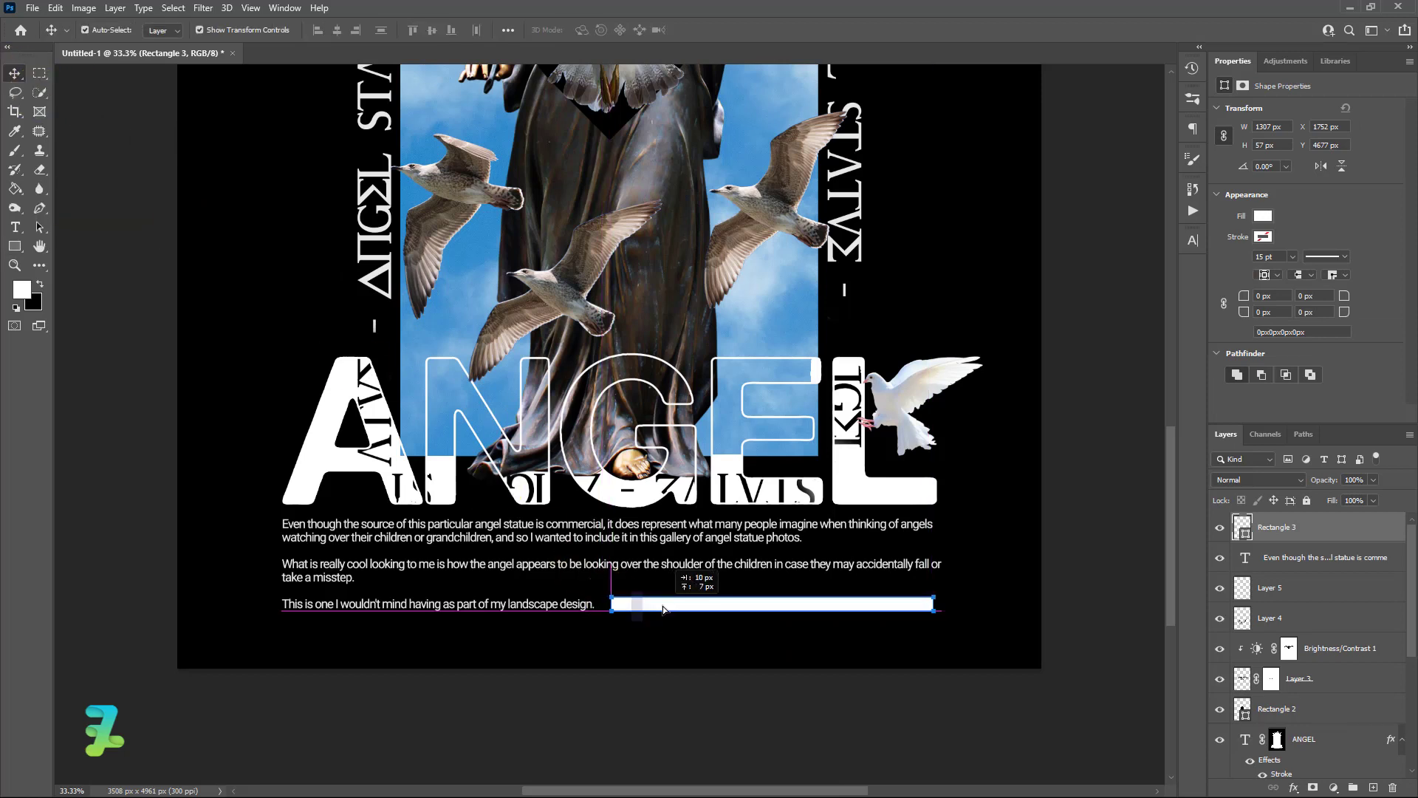
left_click_drag(663, 605, 663, 604)
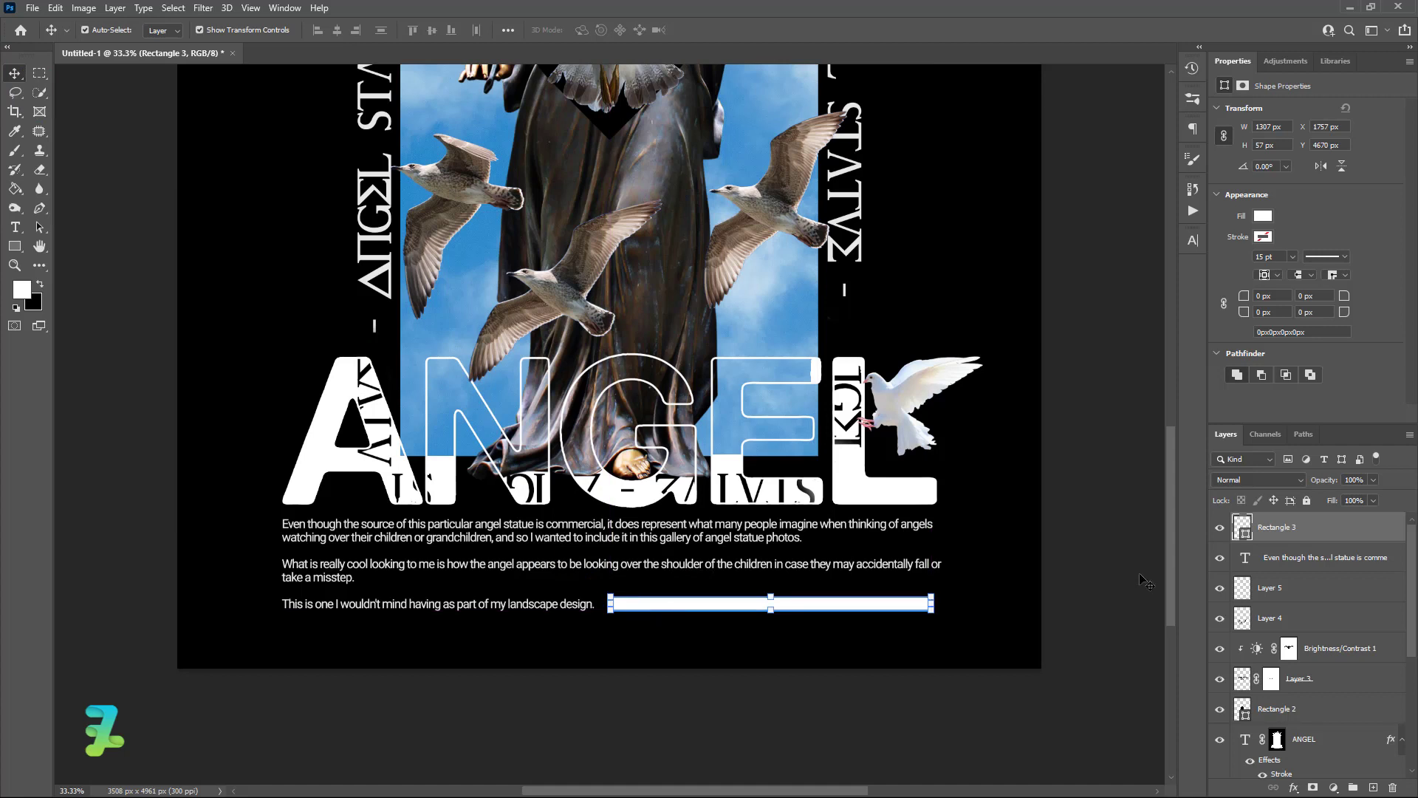
left_click(1086, 561)
Step: Add a "statue of angel" text line in the Ancient Geek font on the black area above the arch
scroll(892, 447, "up", 12)
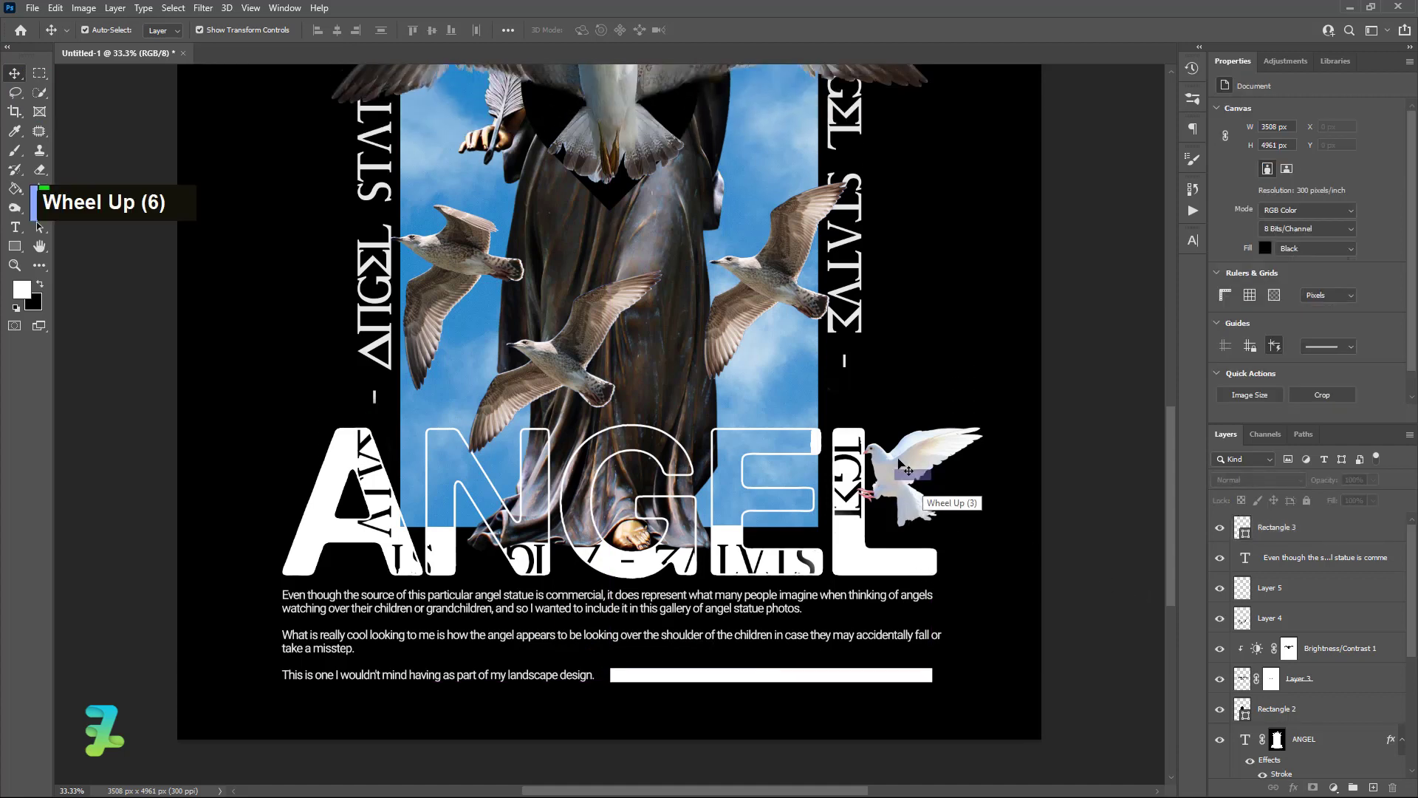
scroll(891, 447, "up", 20)
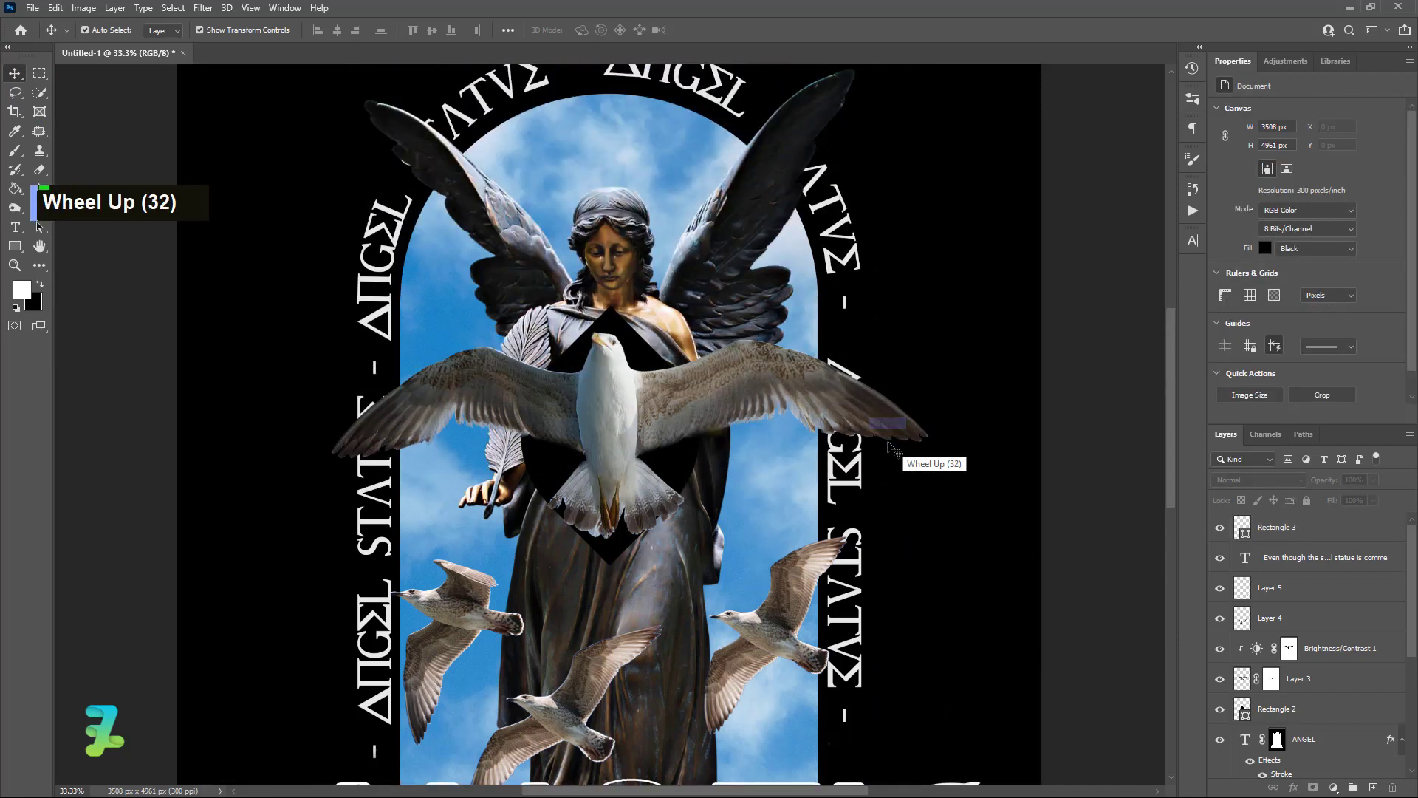
scroll(891, 443, "up", 6)
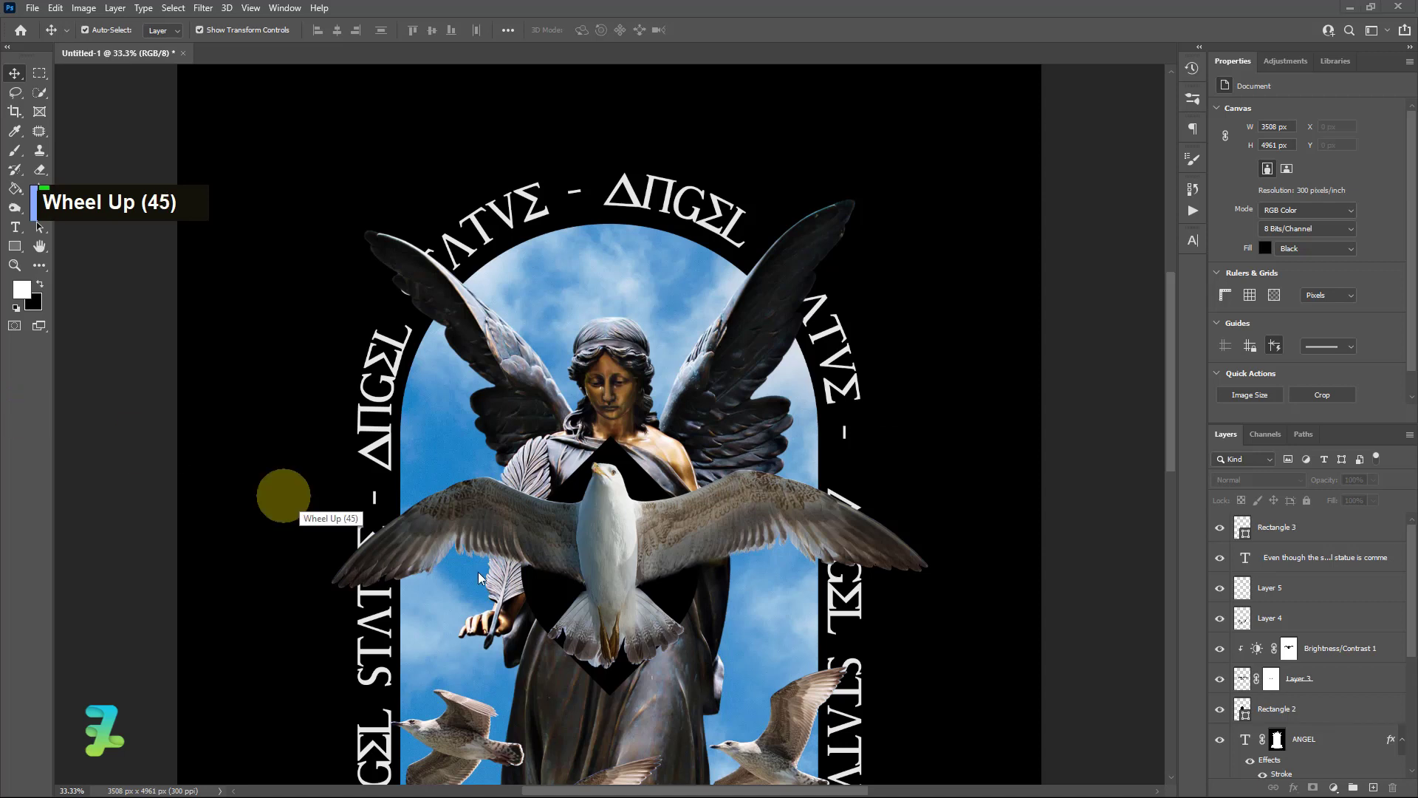
scroll(547, 521, "up", 9)
scroll(546, 520, "up", 10)
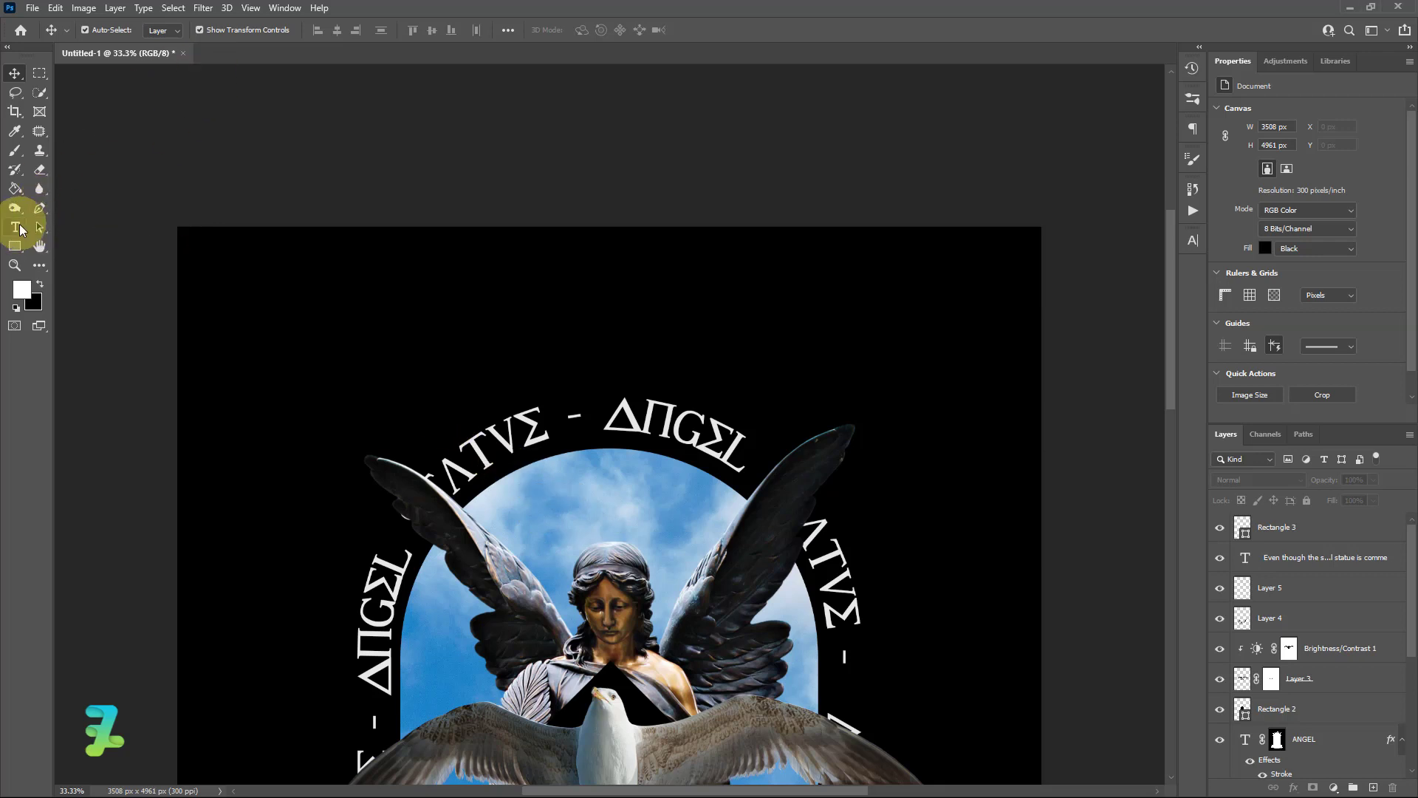
left_click(15, 227)
left_click(212, 29)
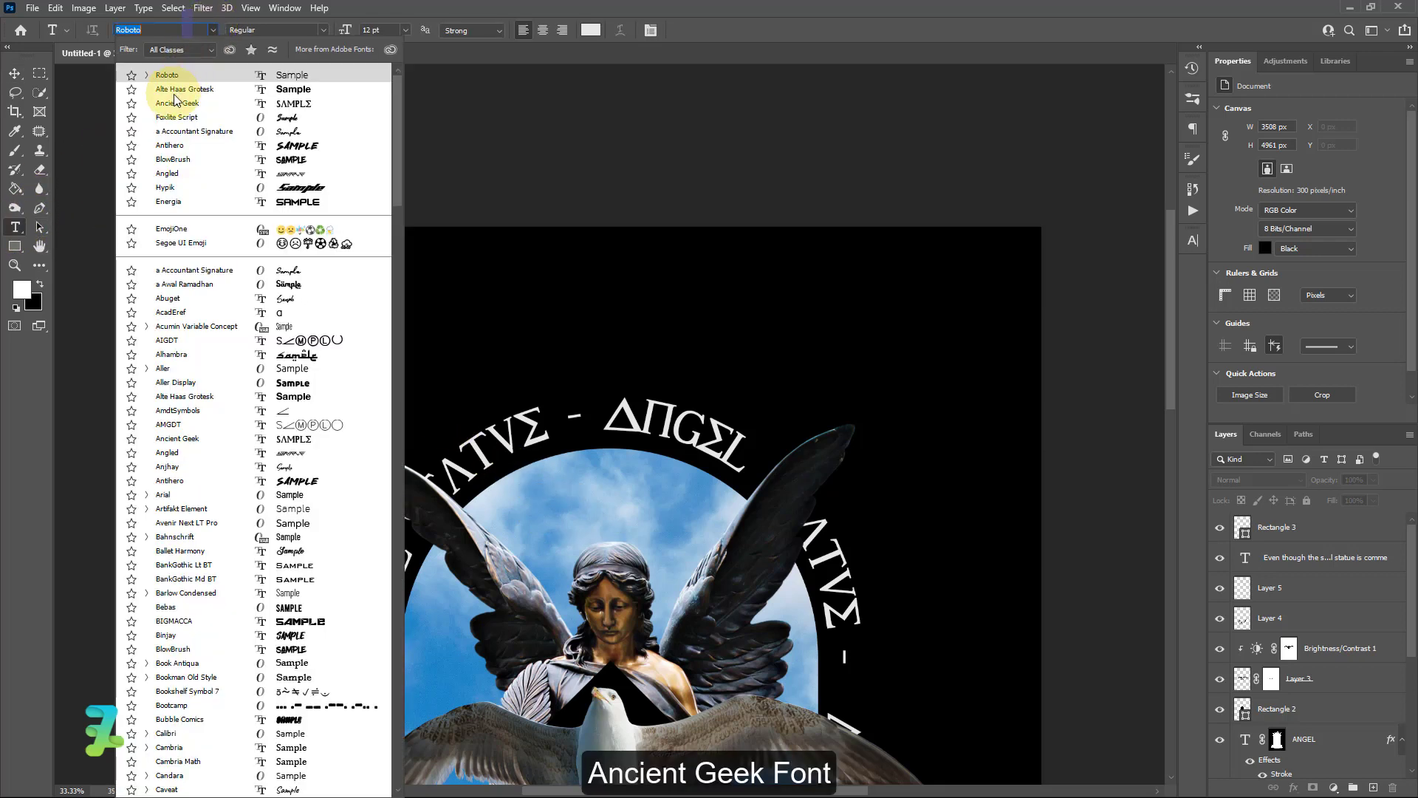
left_click(177, 102)
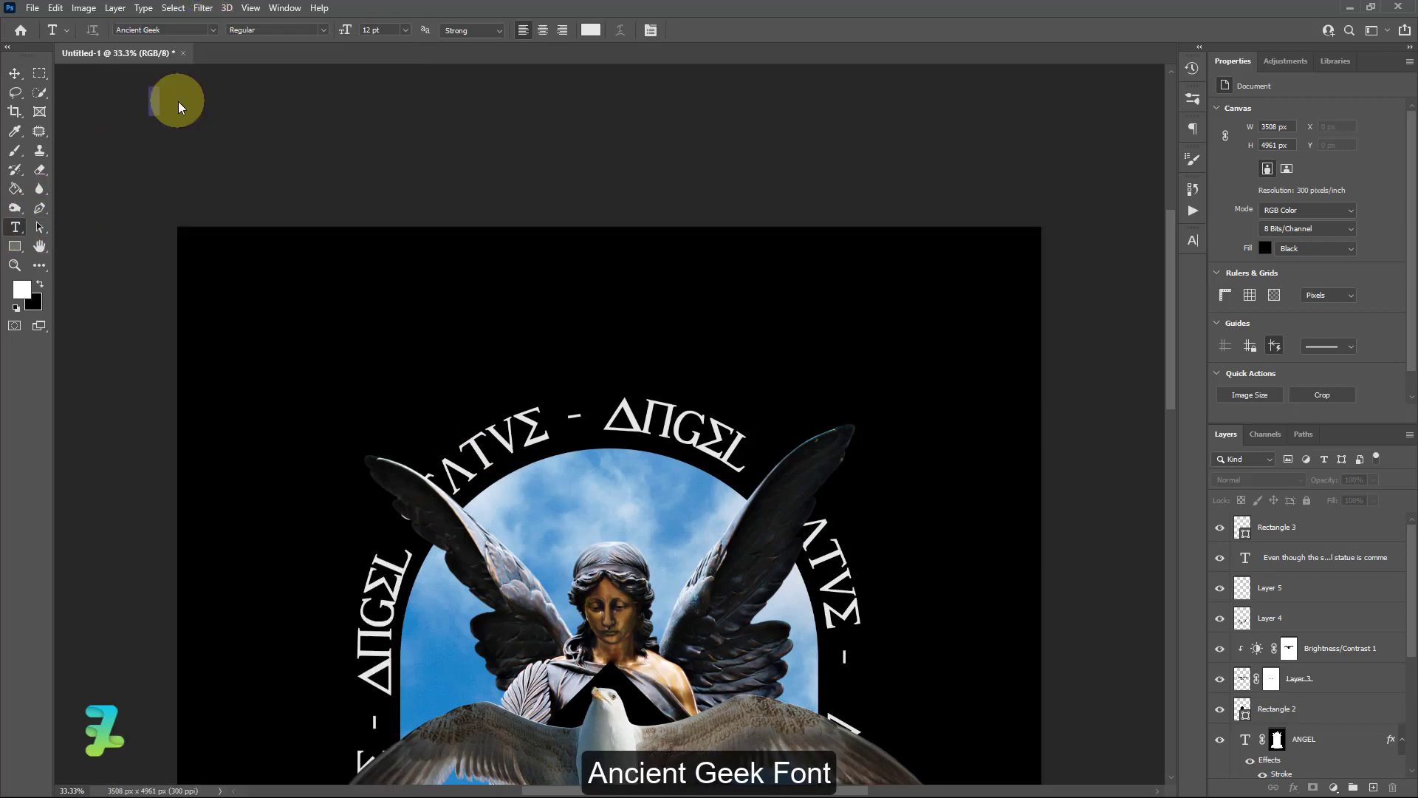
left_click(486, 311)
key("Caps_Lock")
type("STΛTV")
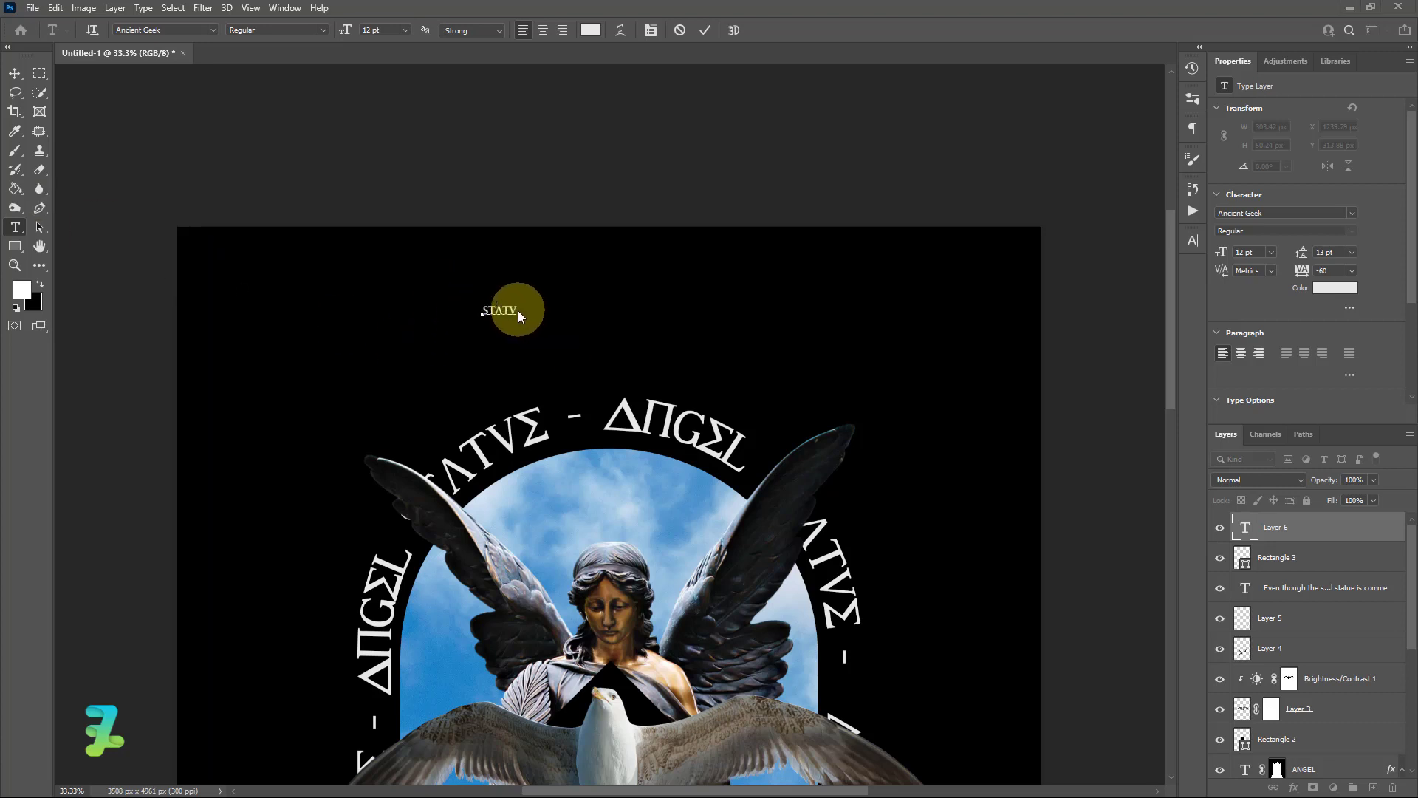
key("BackSpace")
type("UE")
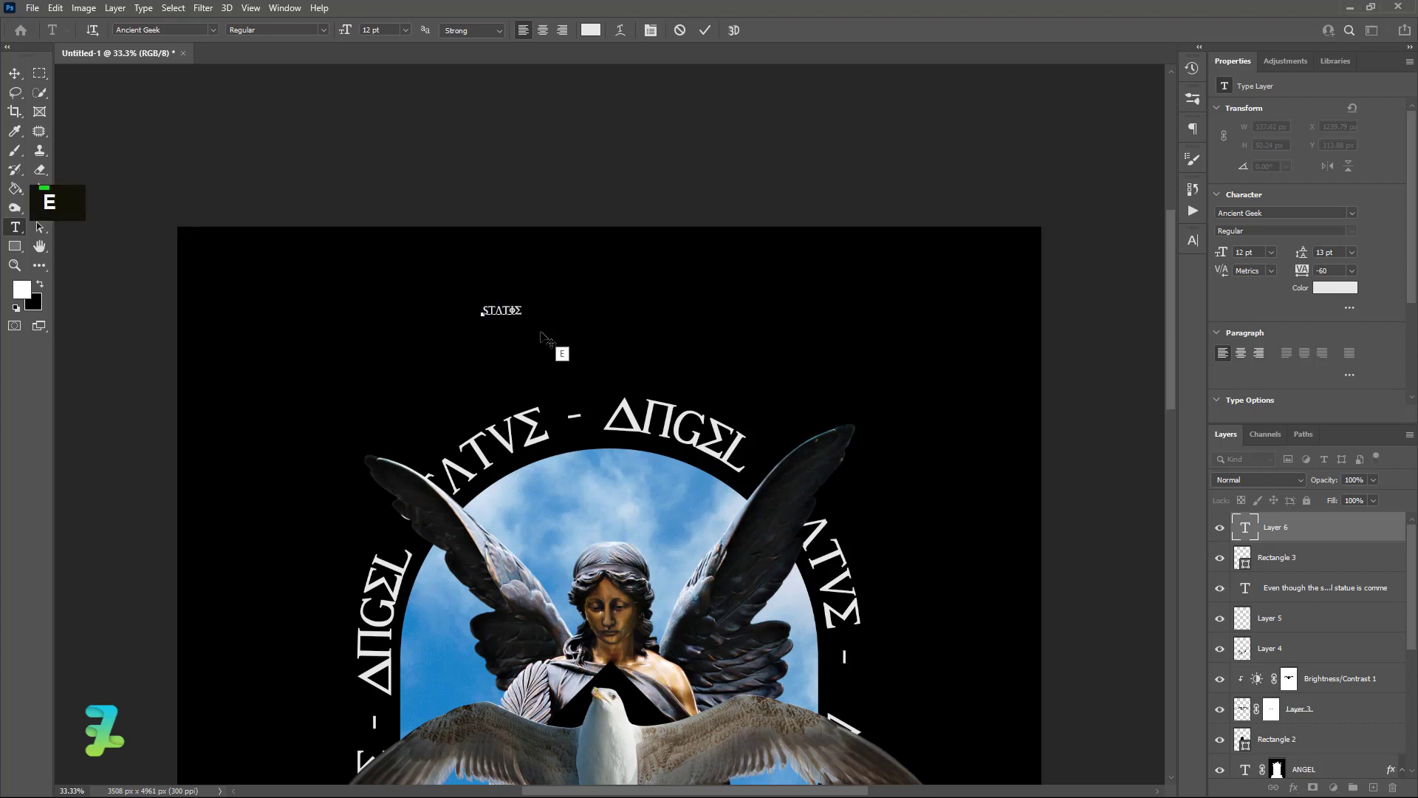
key("BackSpace")
key("BackSpace")
type("UE")
key("BackSpace")
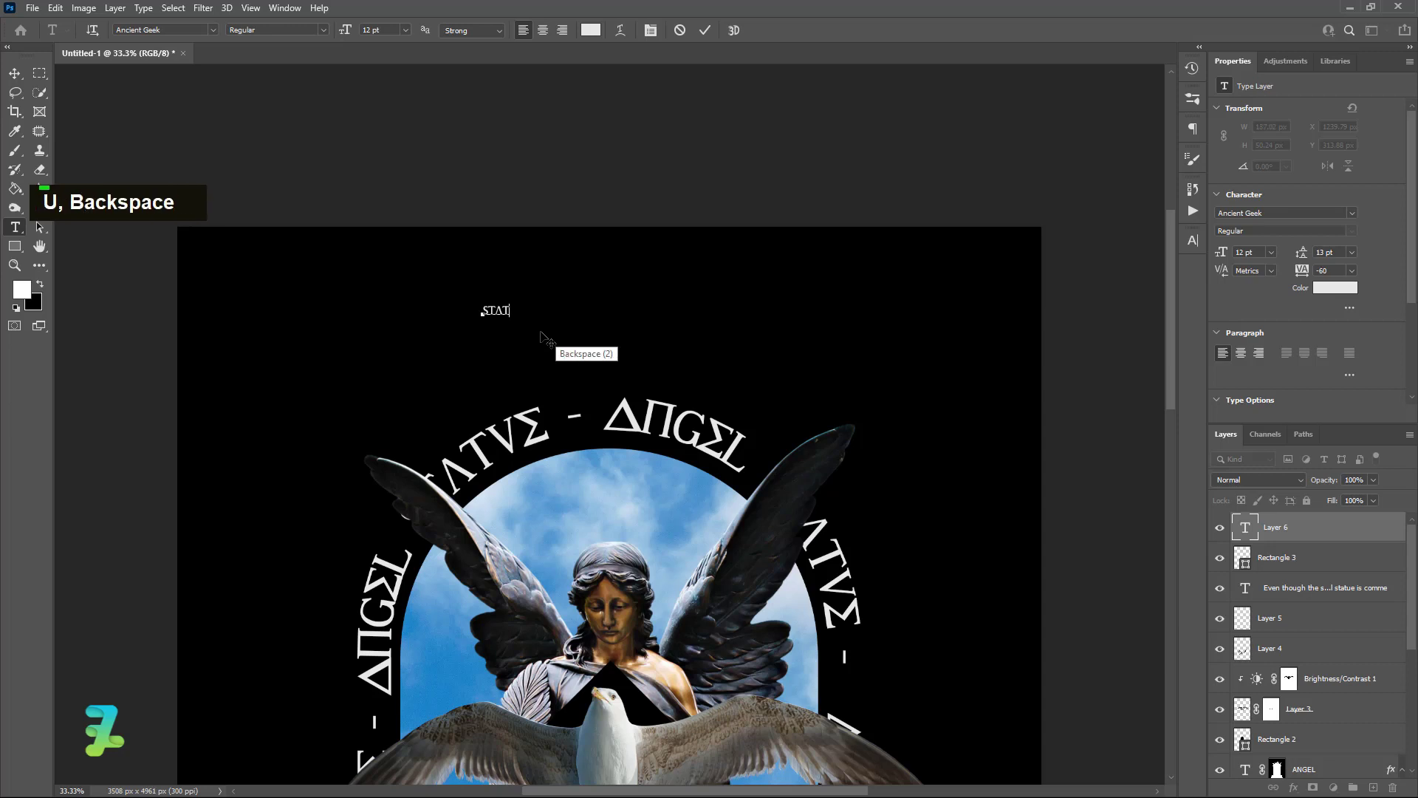
type("E OF AN")
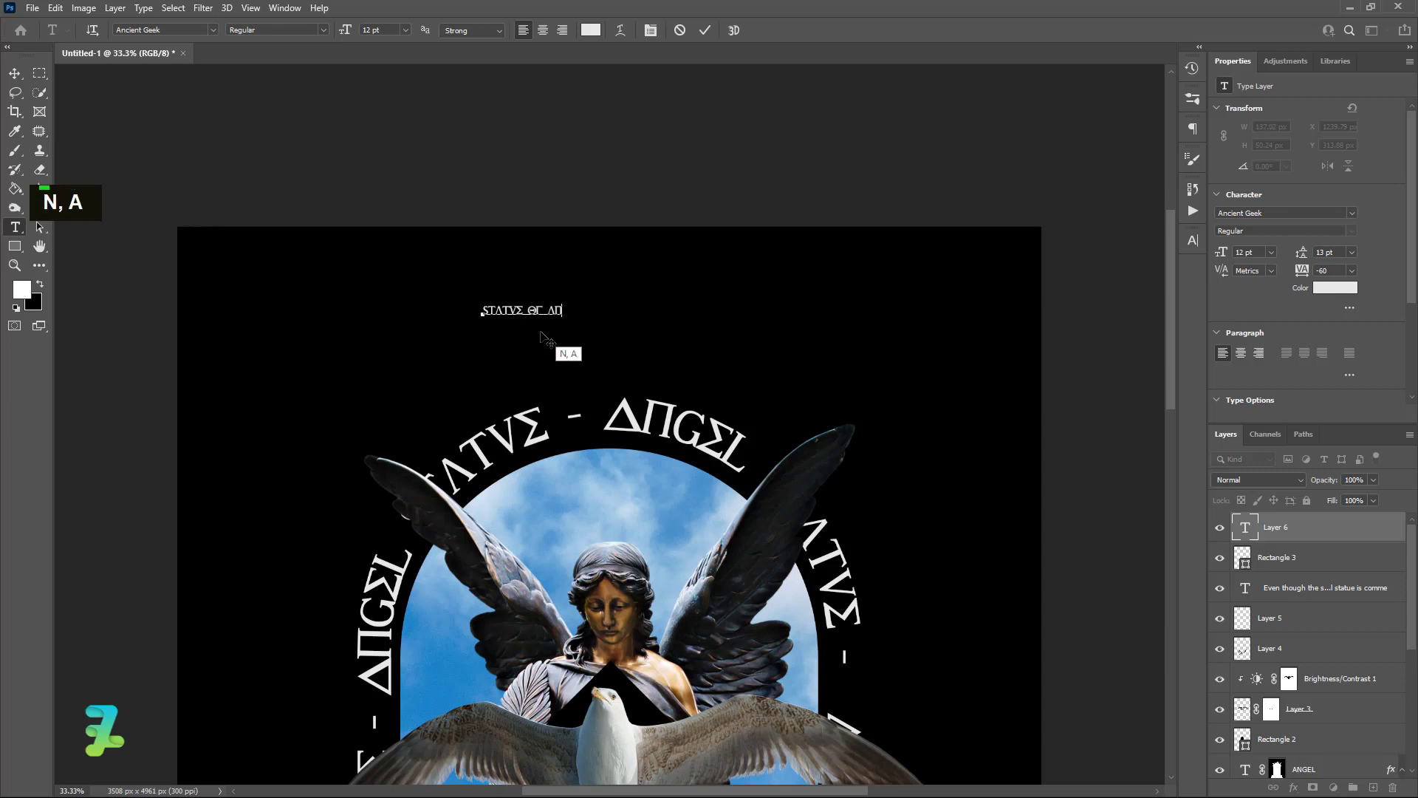
type("GEL")
Step: Set the size of the whole "statue of angel" line to 18 pt
key("ctrl+a")
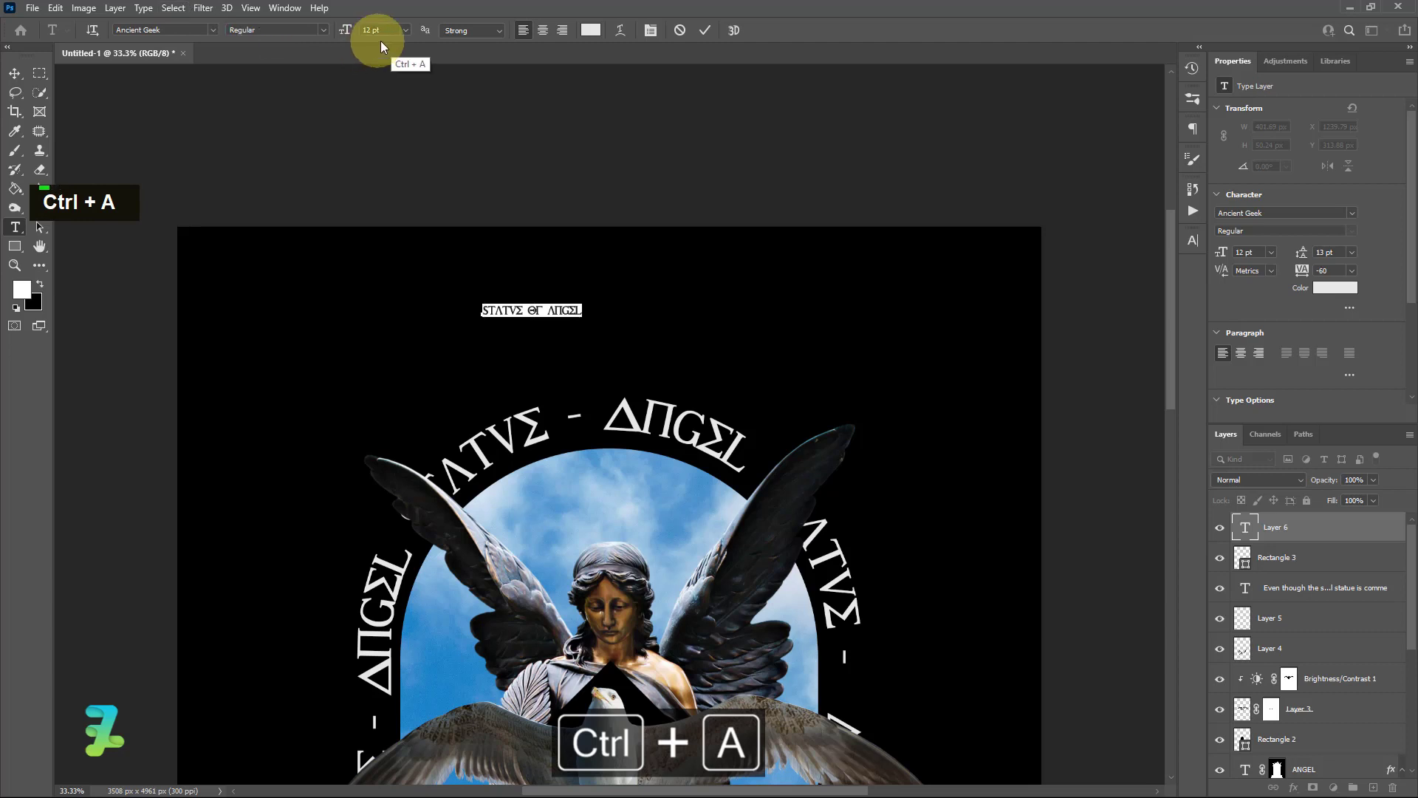
left_click(405, 30)
left_click(390, 152)
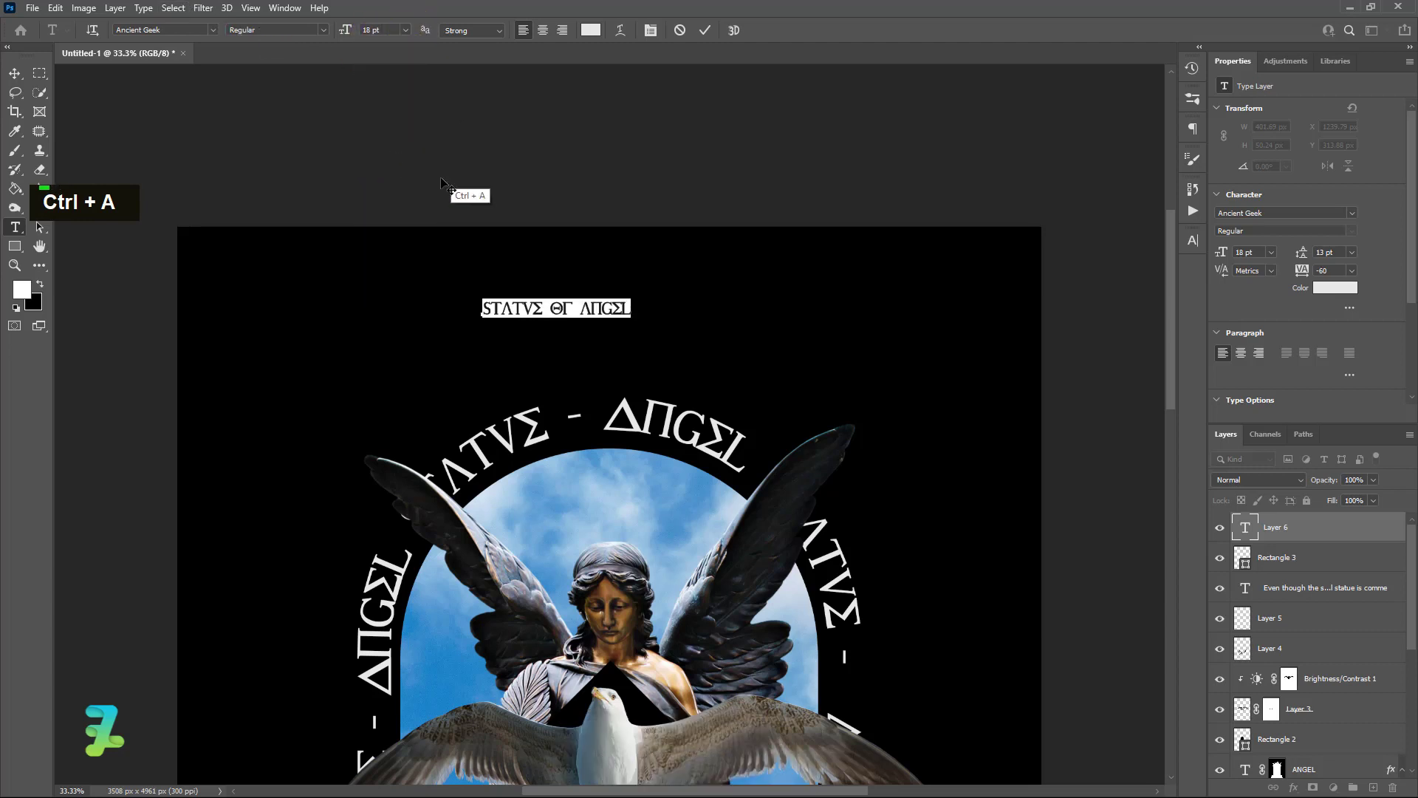
Step: Place the "statue of angel" line just above the circling text and center it horizontally on the canvas
left_click(24, 72)
left_click_drag(601, 308, 650, 353)
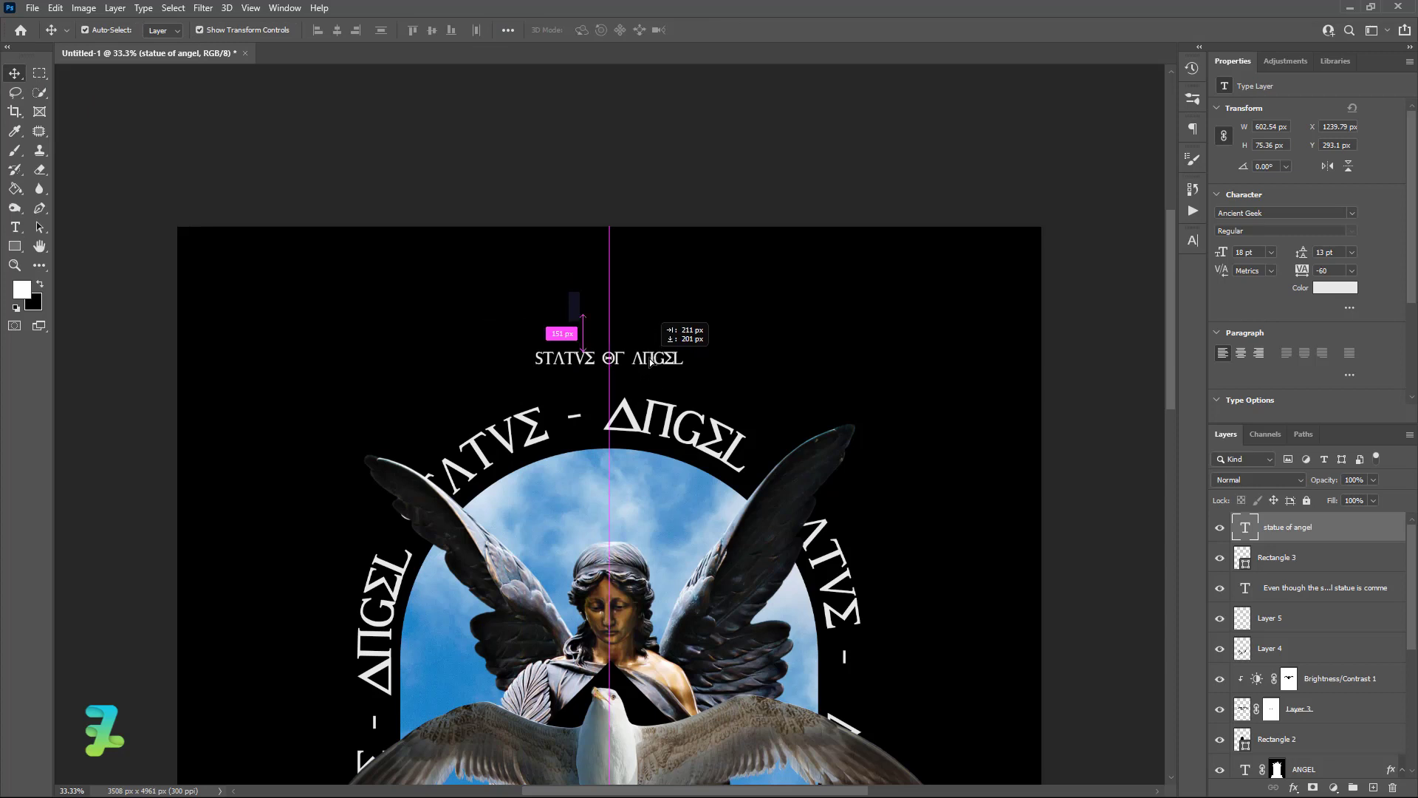
key("ctrl+a")
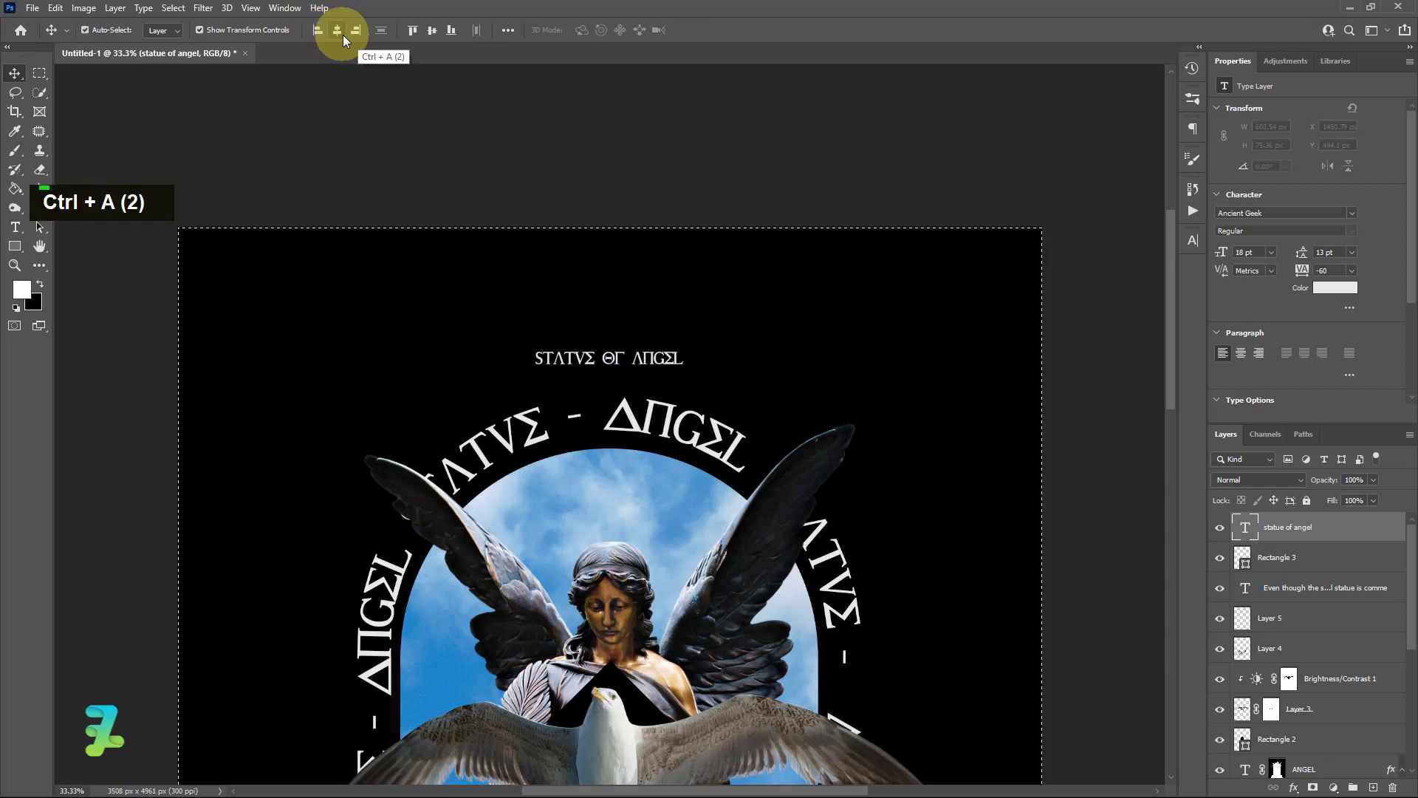
key("ctrl")
left_click(343, 41)
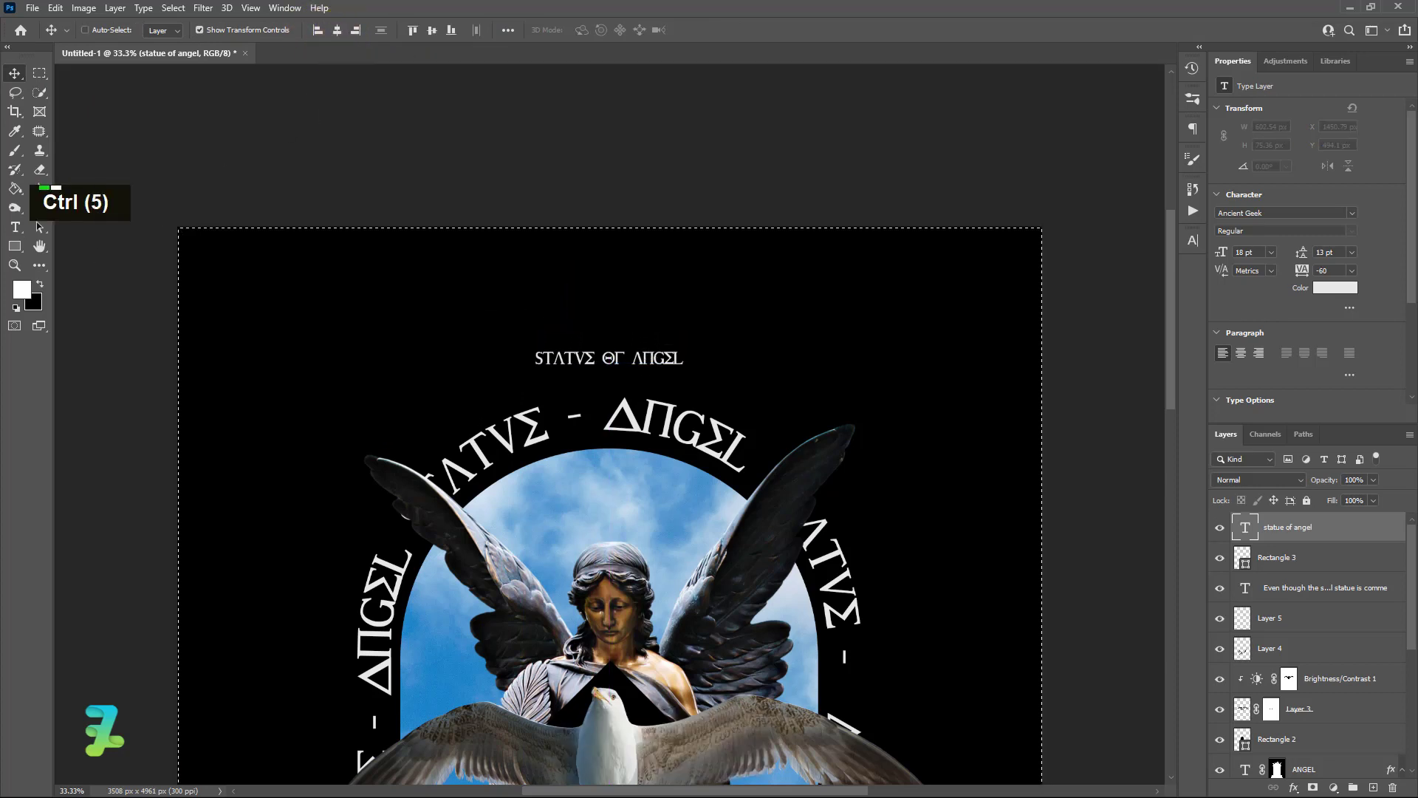
key("ctrl+d")
scroll(609, 424, "down", 4)
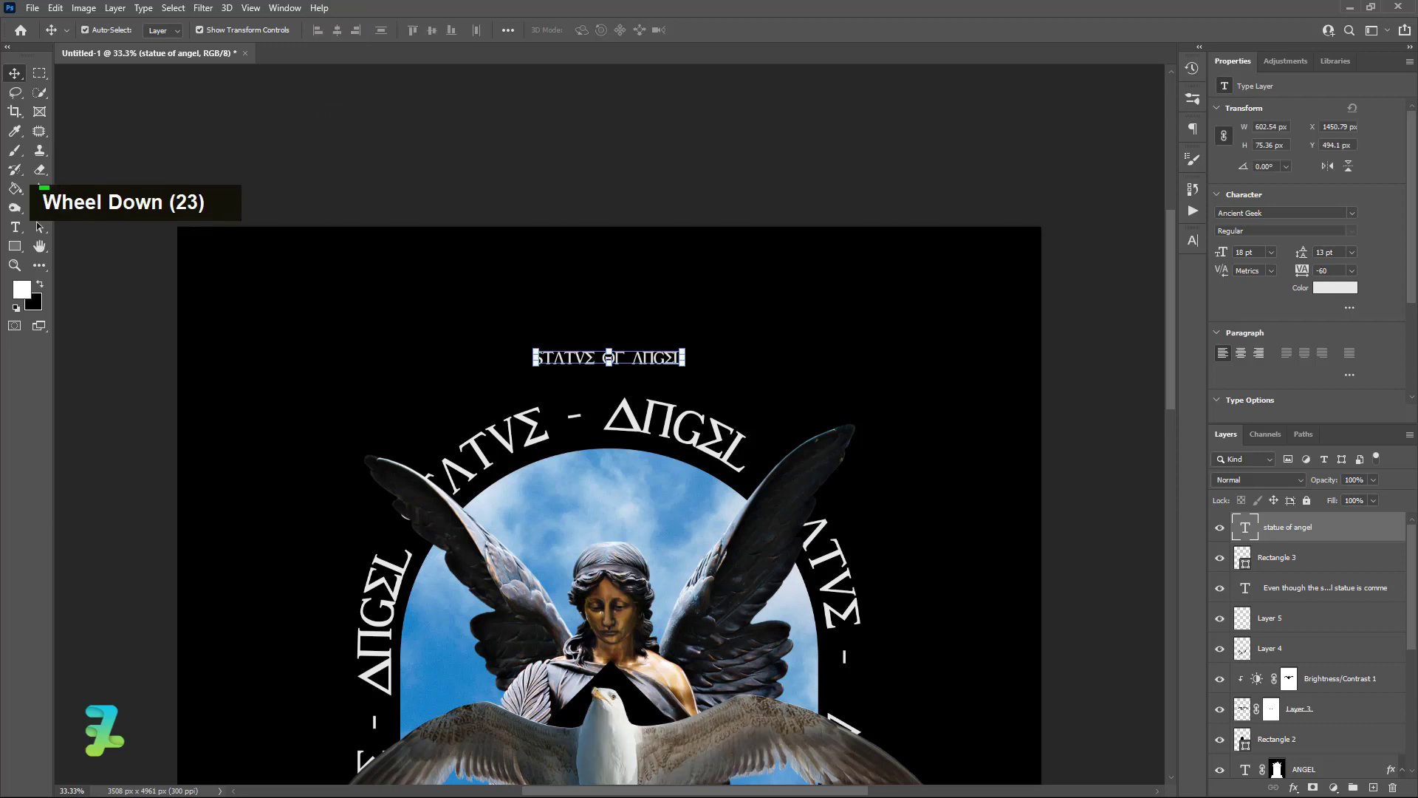
left_click(508, 322)
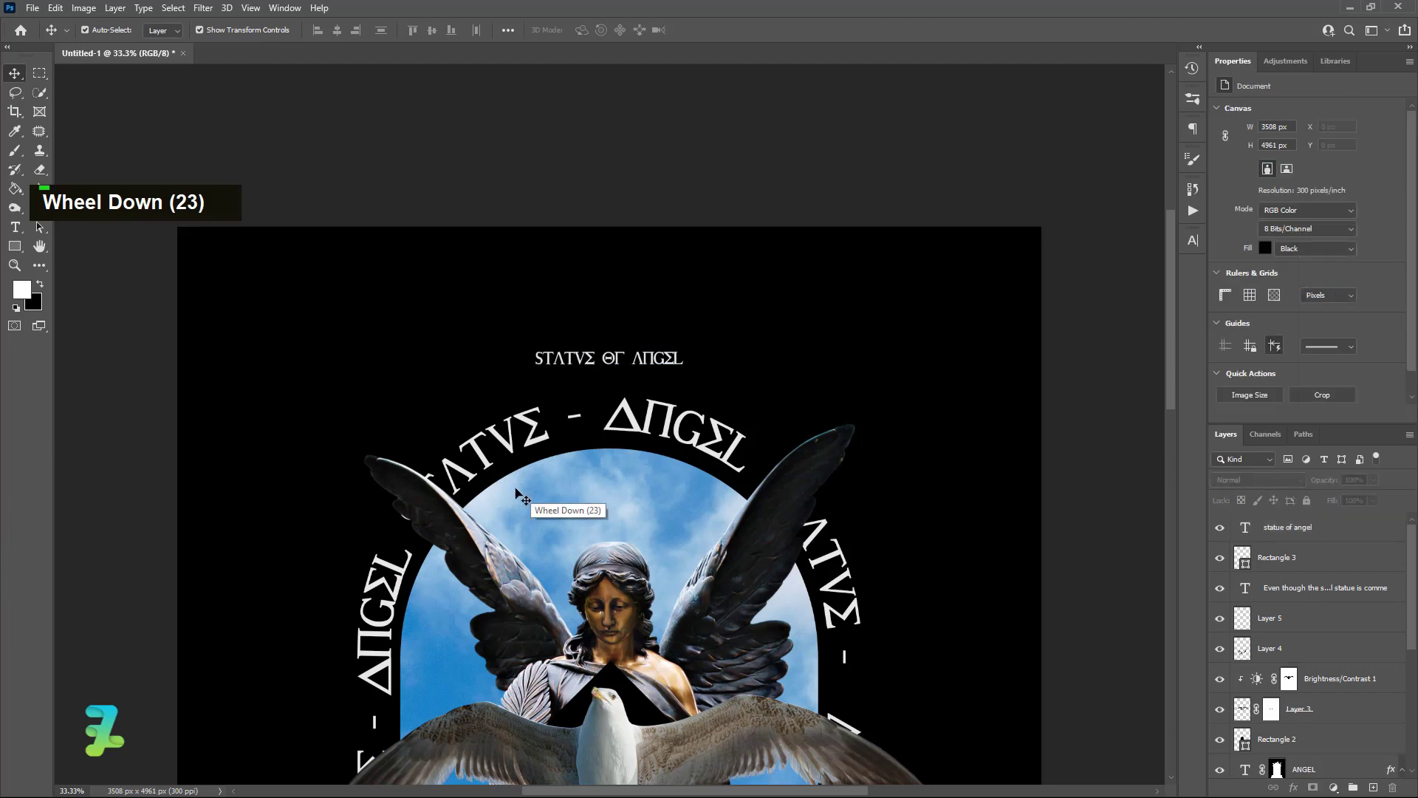
Step: Review the finished poster as a whole, from the top line down to the body text
scroll(522, 488, "down", 18)
scroll(523, 489, "down", 3)
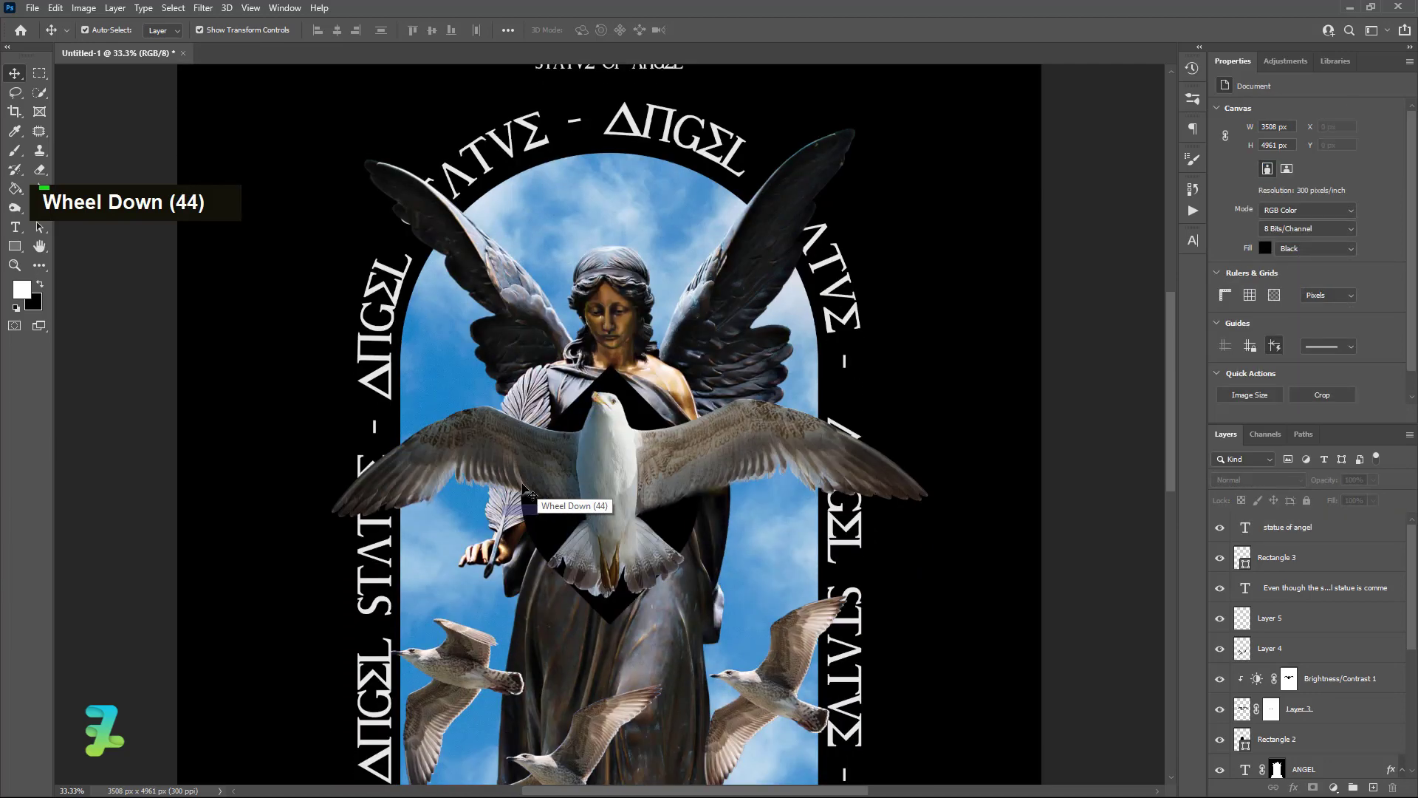
key("ctrl+minus")
key("ctrl+minus")
key("ctrl+minus")
key("ctrl+equal")
key("ctrl+minus")
key("ctrl+equal")
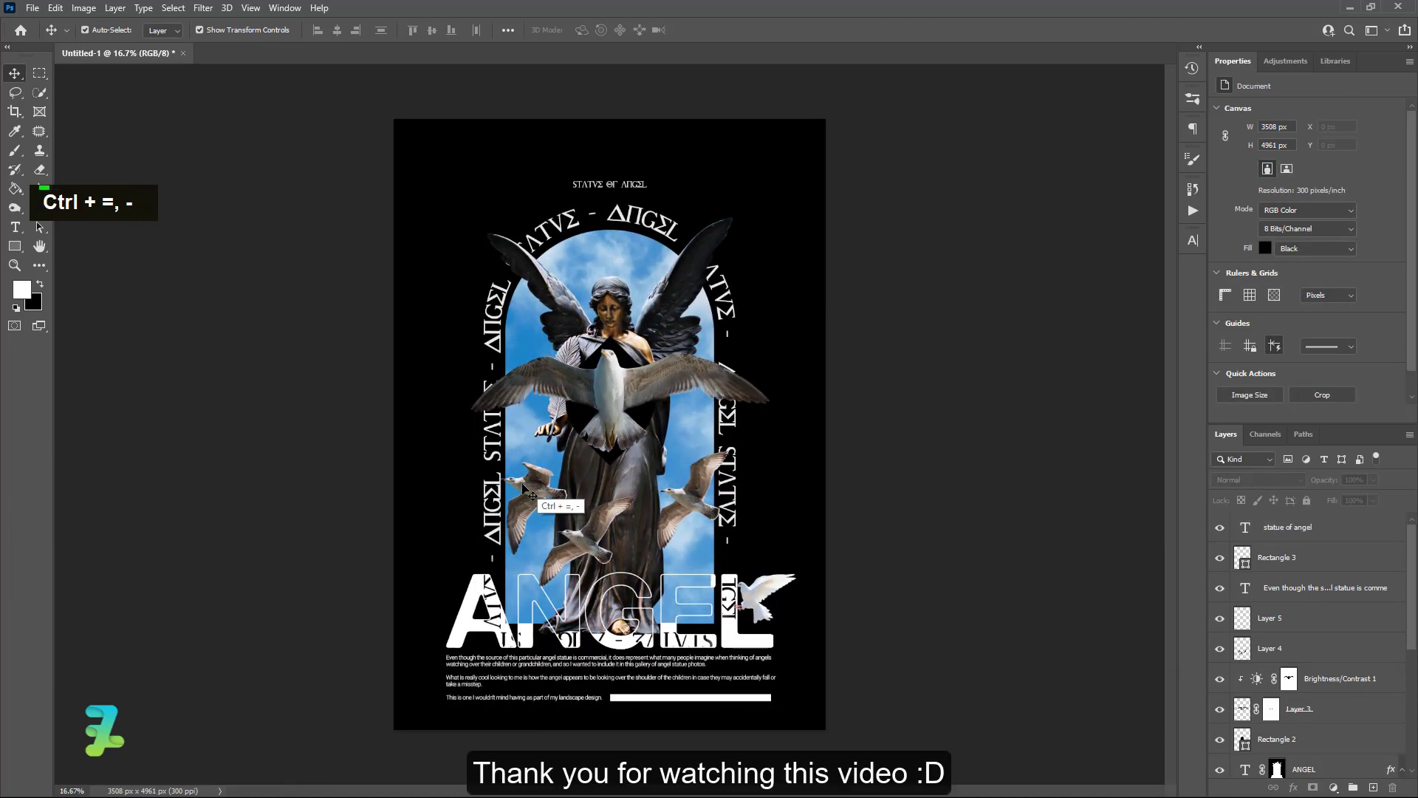